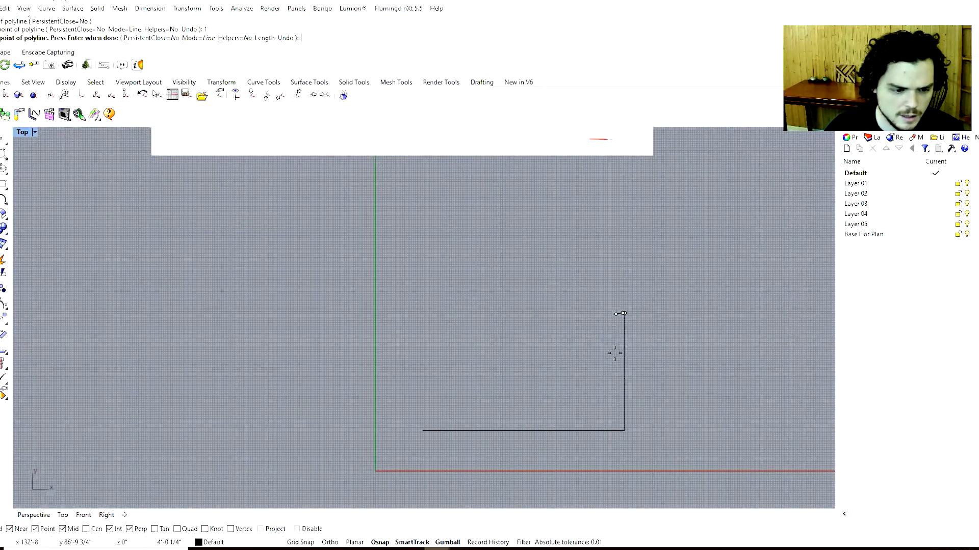
# - Draw the wall's inner vertical line down past the base line and start a second polyline at the base line's left end
pyautogui.scroll(6, 624, 414)
pyautogui.press('F8')
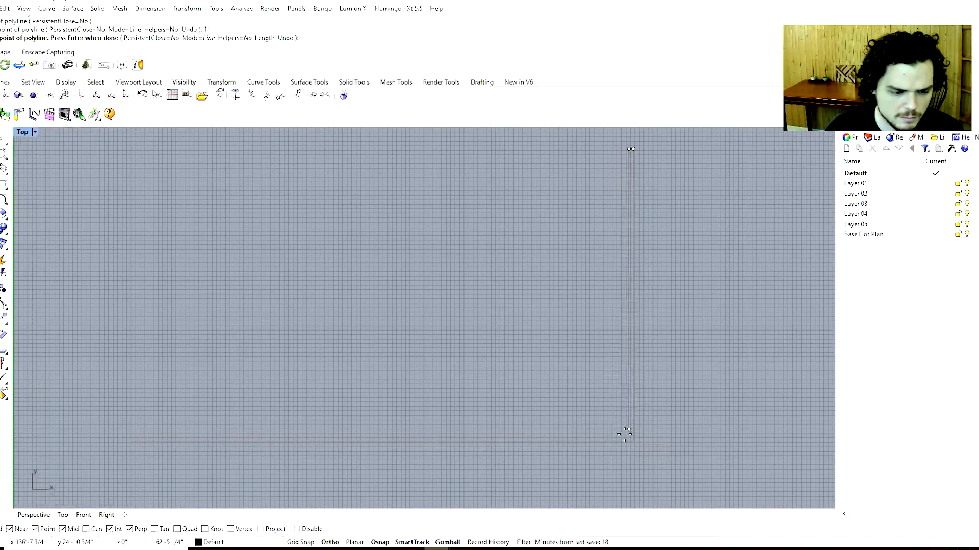
pyautogui.keyDown('shift'); pyautogui.click(623, 453); pyautogui.keyUp('shift')
pyautogui.press('Return')
pyautogui.press('Return')
pyautogui.click(132, 441)
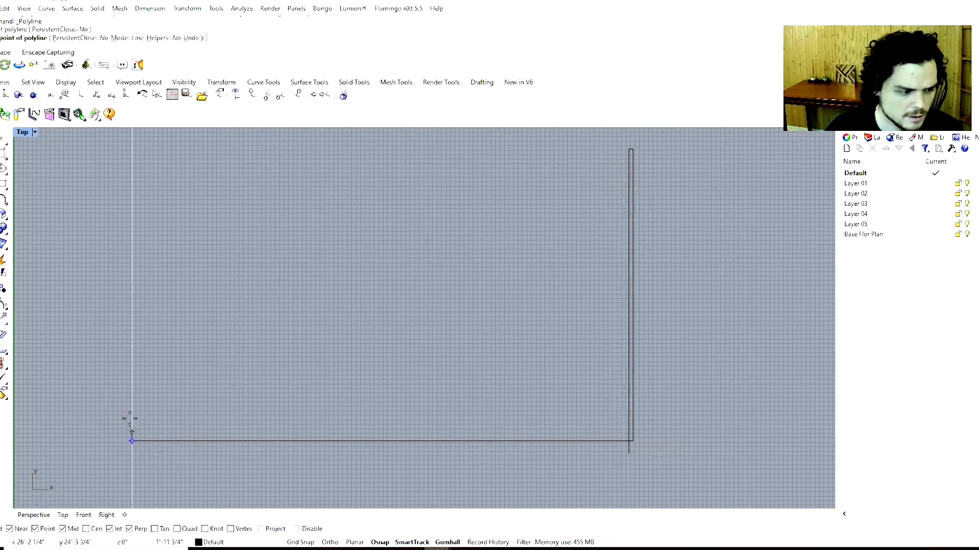
pyautogui.press('F8')
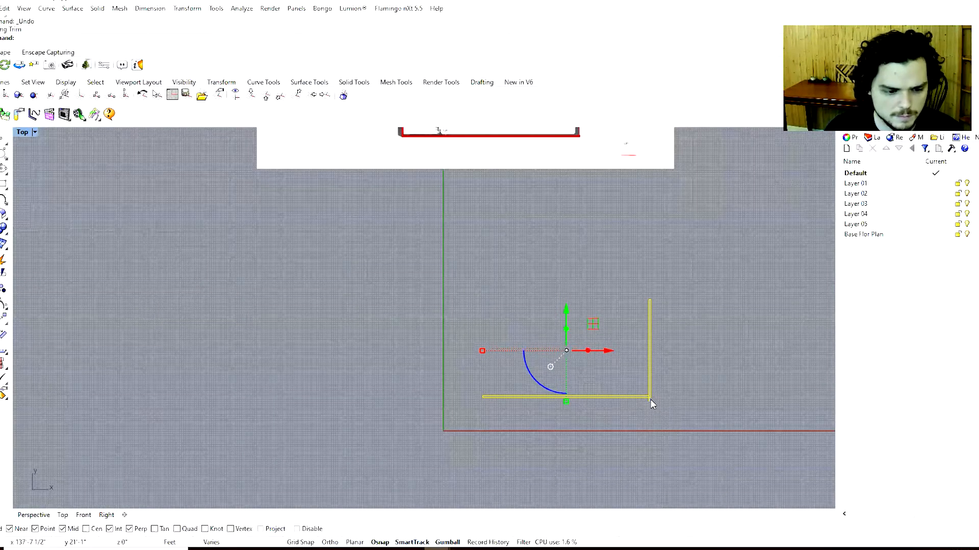
# - Undo the last trim and trim the part of the inner vertical line below the inner horizontal line
pyautogui.hotkey('ctrl', 'z')
pyautogui.scroll(5, 652, 399)
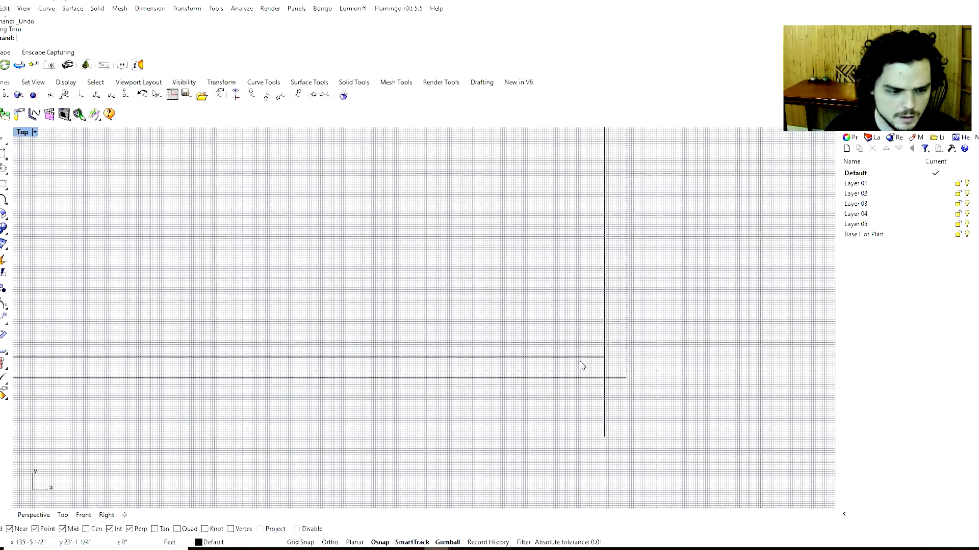
pyautogui.click(584, 359)
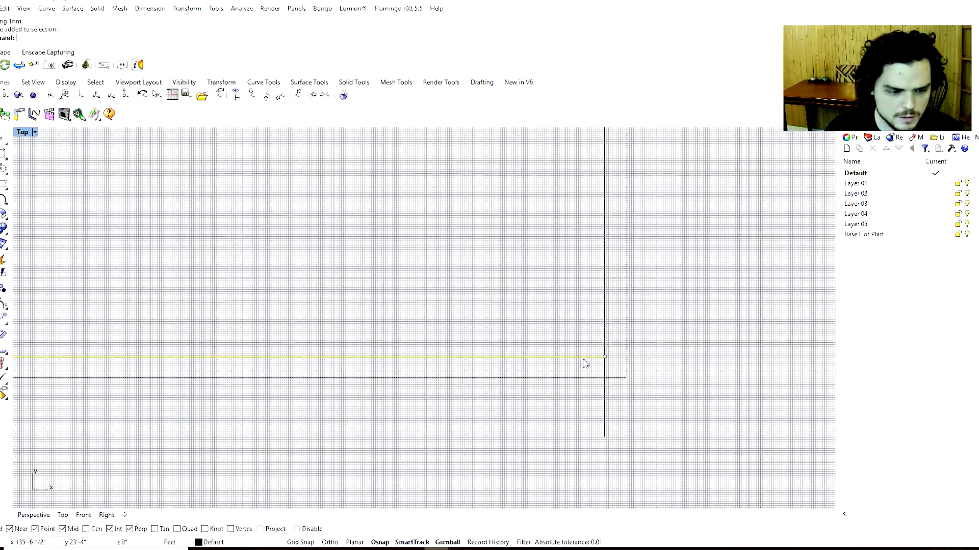
pyautogui.hotkey('ctrl', 't')
pyautogui.rightClick(606, 374)
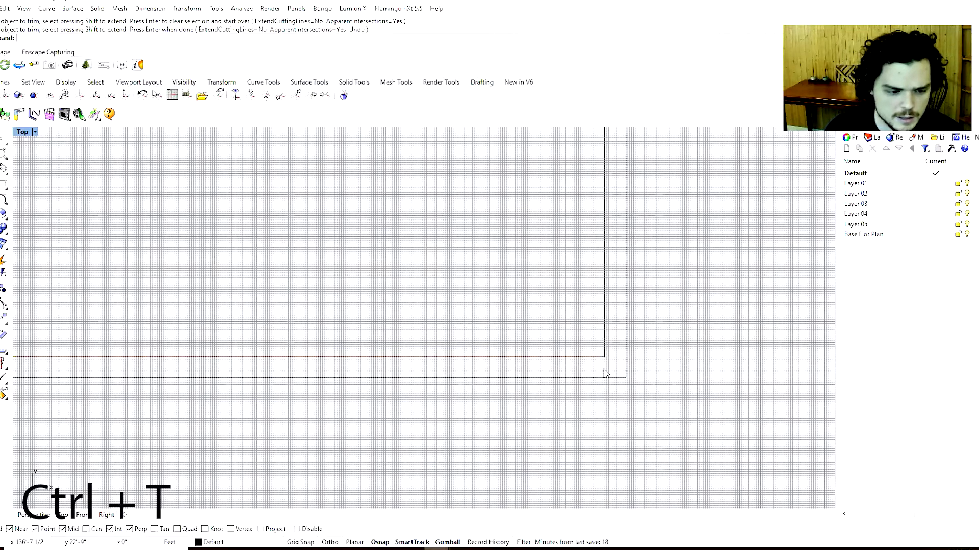
# - Join all the L-shaped wall's outline segments into one closed curve
pyautogui.scroll(-4, 614, 396)
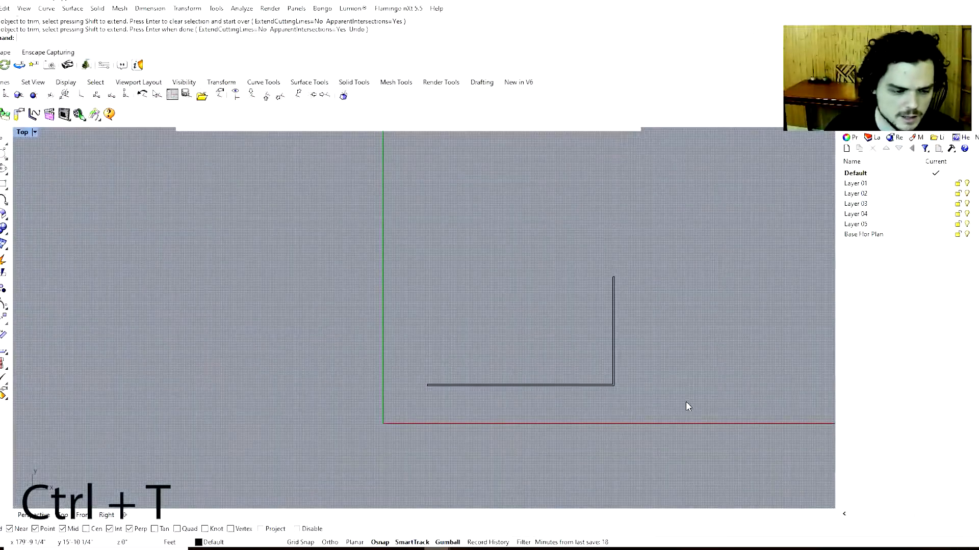
pyautogui.moveTo(390, 228); pyautogui.dragTo(390, 229)
pyautogui.write('Join')
pyautogui.press('Return')
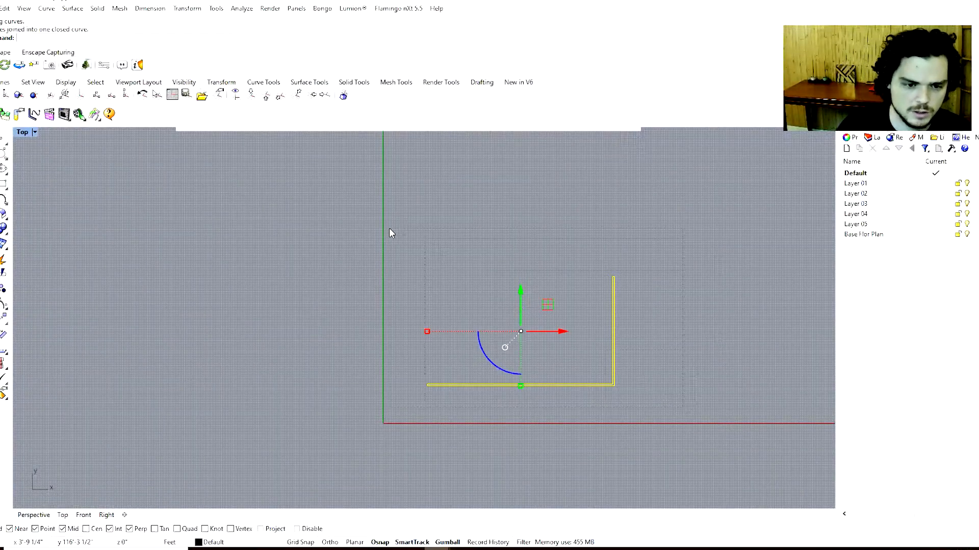
pyautogui.press('Escape')
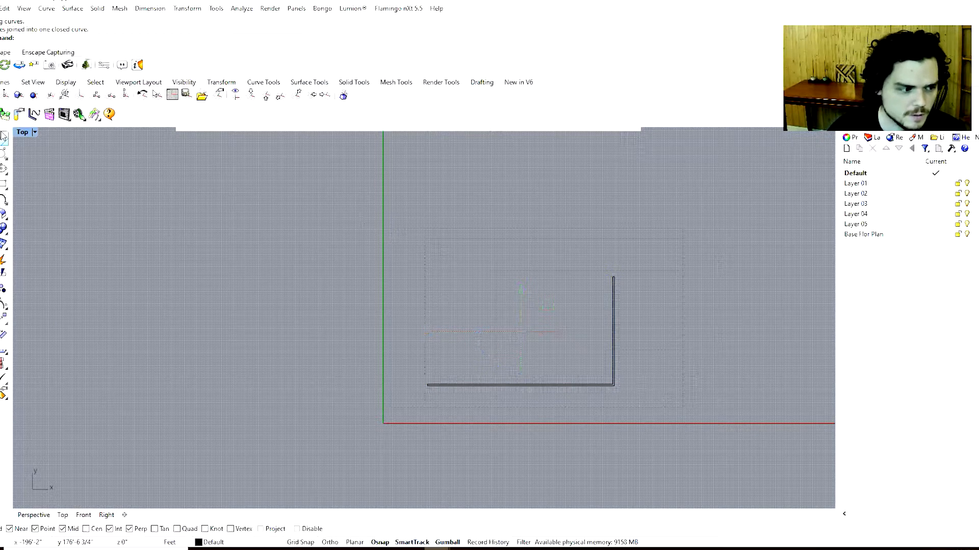
# - Switch to the four-viewport layout and extrude the closed L-shaped outline 15 ft upward with ExtrudeCrv
pyautogui.doubleClick(19, 133)
pyautogui.click(312, 214)
pyautogui.scroll(-5, 558, 281)
pyautogui.scroll(2, 747, 230)
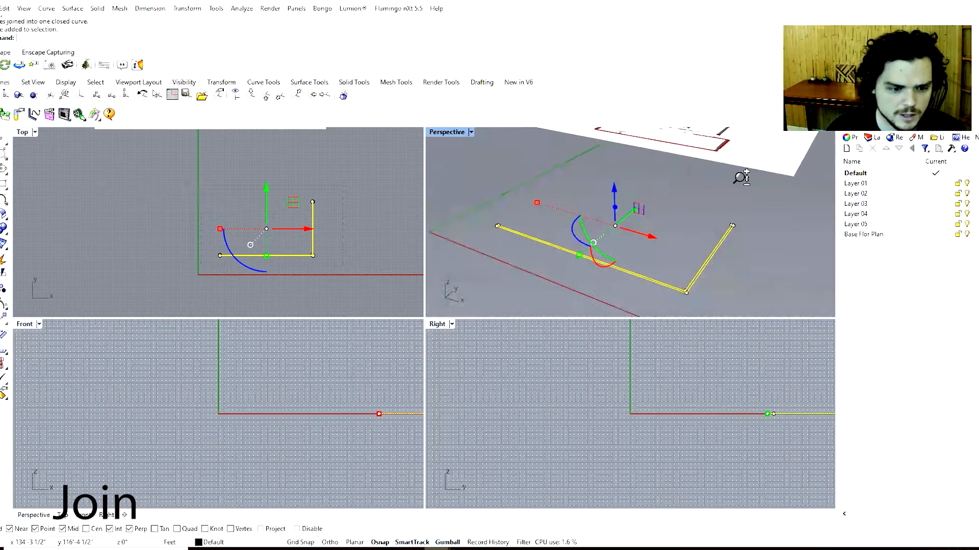
pyautogui.write('ExtrudeCrv')
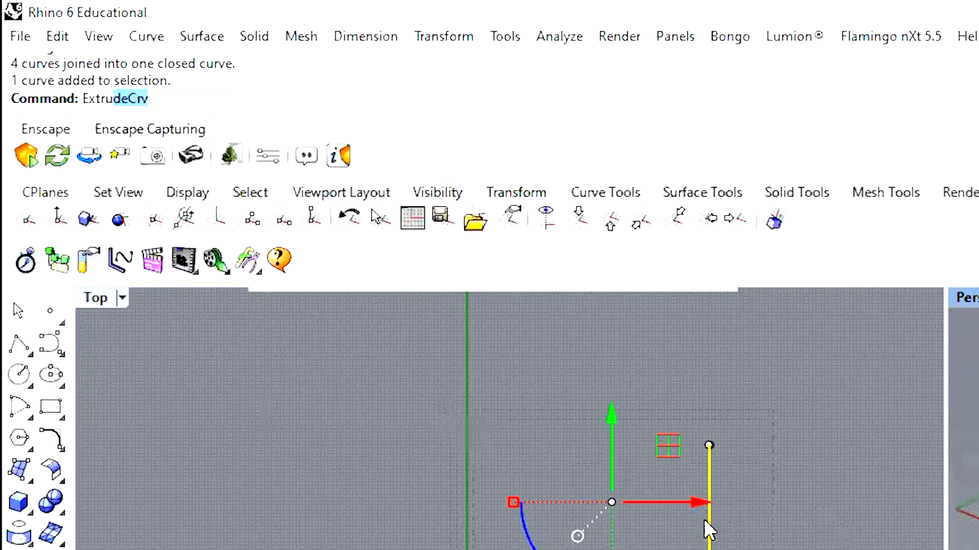
pyautogui.press('Return')
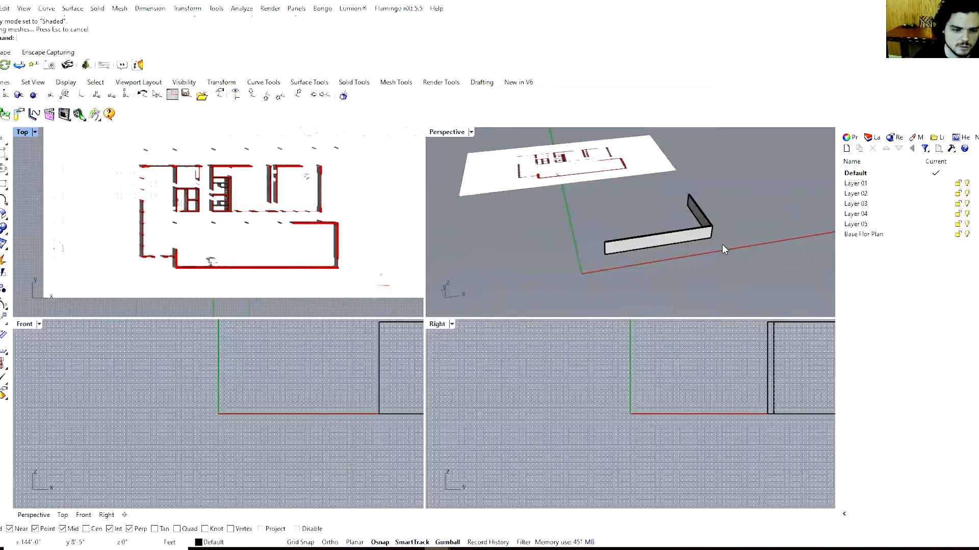
# - Delete the extruded L-shaped wall and its outline curve
pyautogui.scroll(3, 724, 240)
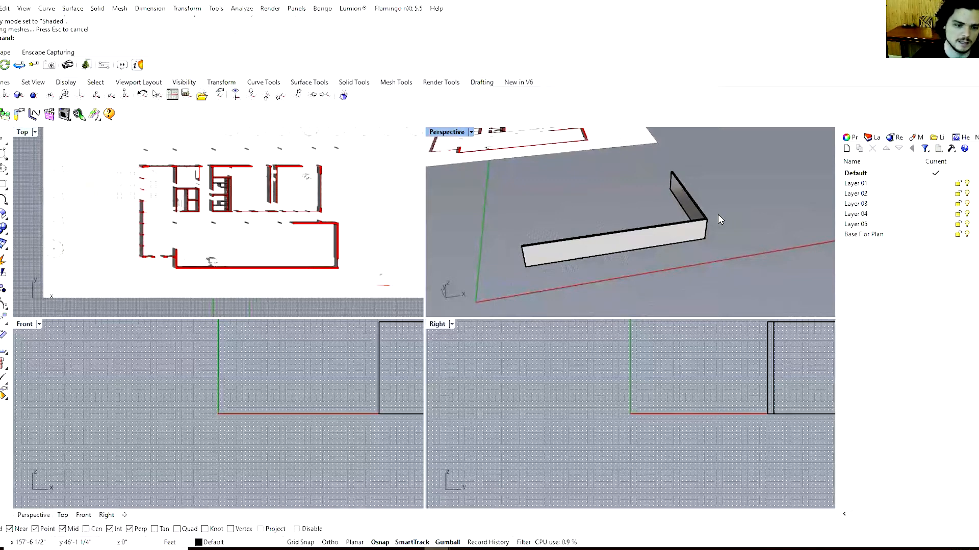
pyautogui.click(689, 231)
pyautogui.press('Delete')
pyautogui.click(677, 241)
pyautogui.press('Delete')
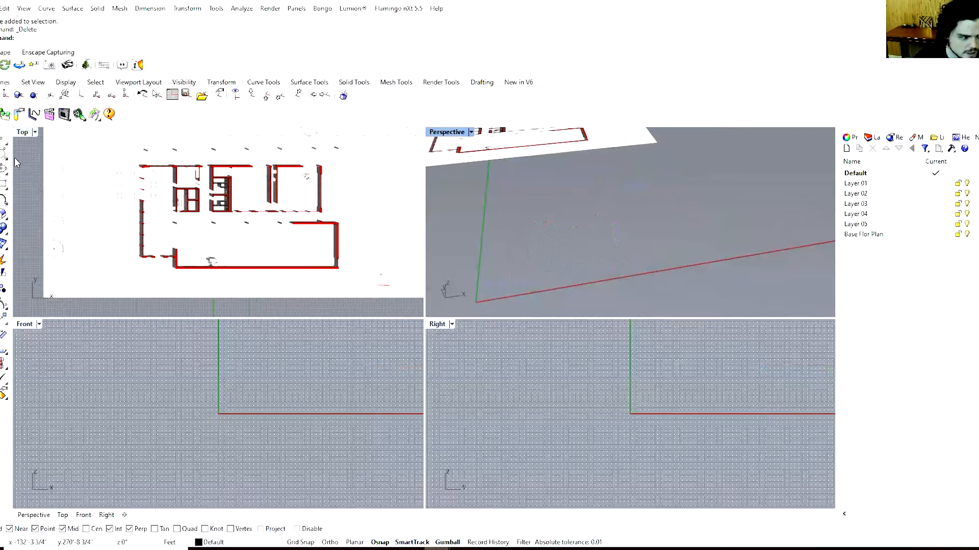
# - Draw a straight polyline along the long lower wall of the floor plan in the Top view
pyautogui.click(1, 153)
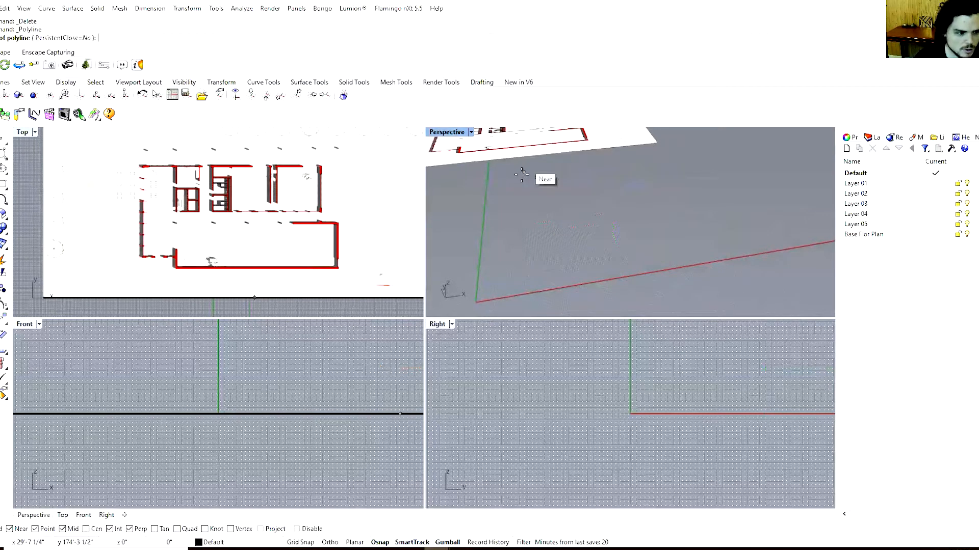
pyautogui.click(46, 413)
pyautogui.click(309, 270)
pyautogui.press('Return')
# - Move the new wall line along the negative Y direction, clear of the floor plan image
pyautogui.click(314, 275)
pyautogui.click(357, 299)
pyautogui.scroll(-3, 290, 245)
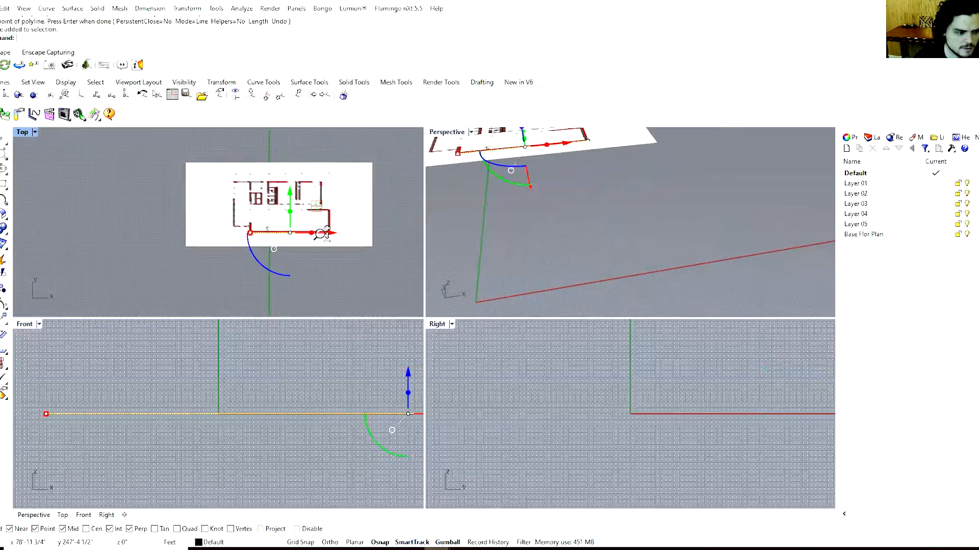
pyautogui.moveTo(289, 244); pyautogui.dragTo(288, 288)
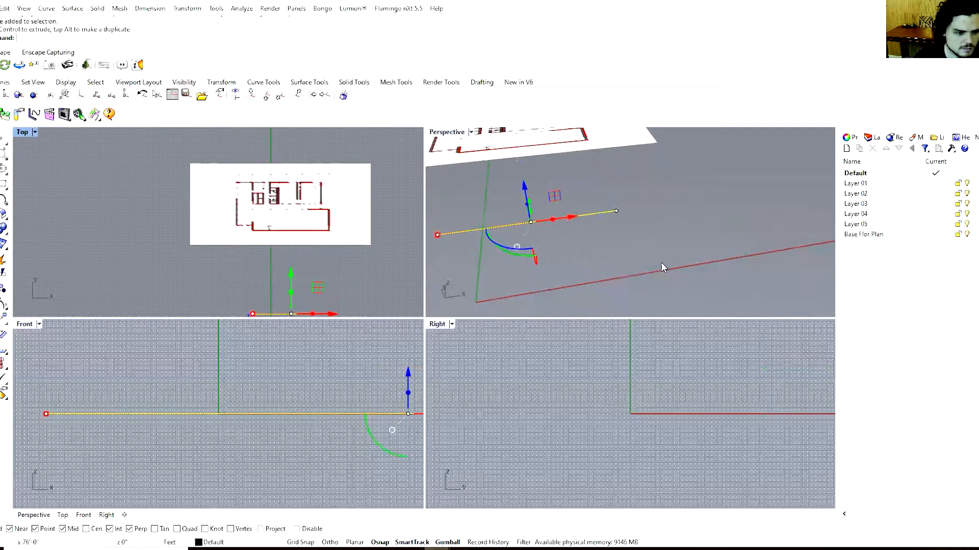
# - Extrude the wall line 15' upward into a vertical surface with ExtrudeCrv
pyautogui.click(672, 251)
pyautogui.moveTo(647, 230); pyautogui.dragTo(689, 228, button='right')
pyautogui.click(685, 222)
pyautogui.write('ExtrudeCrv')
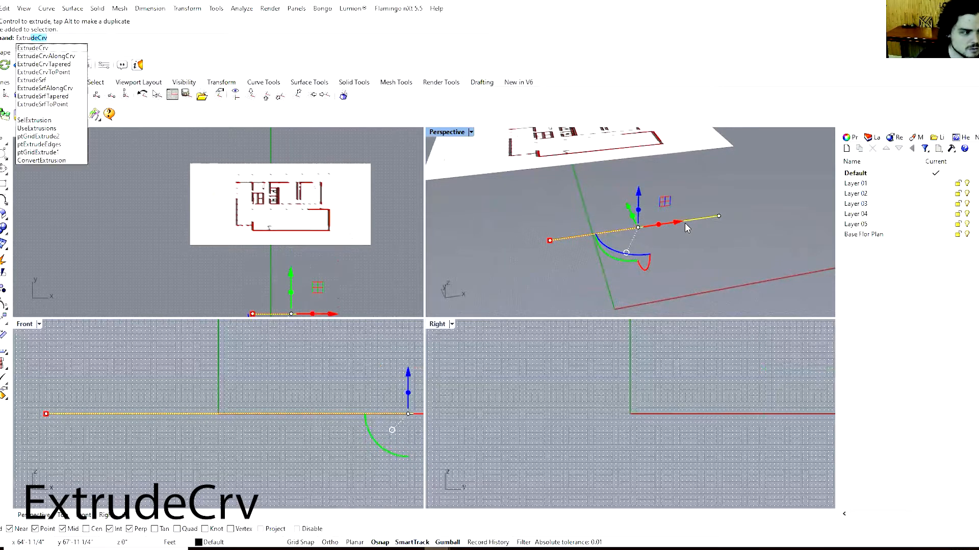
pyautogui.press('Return')
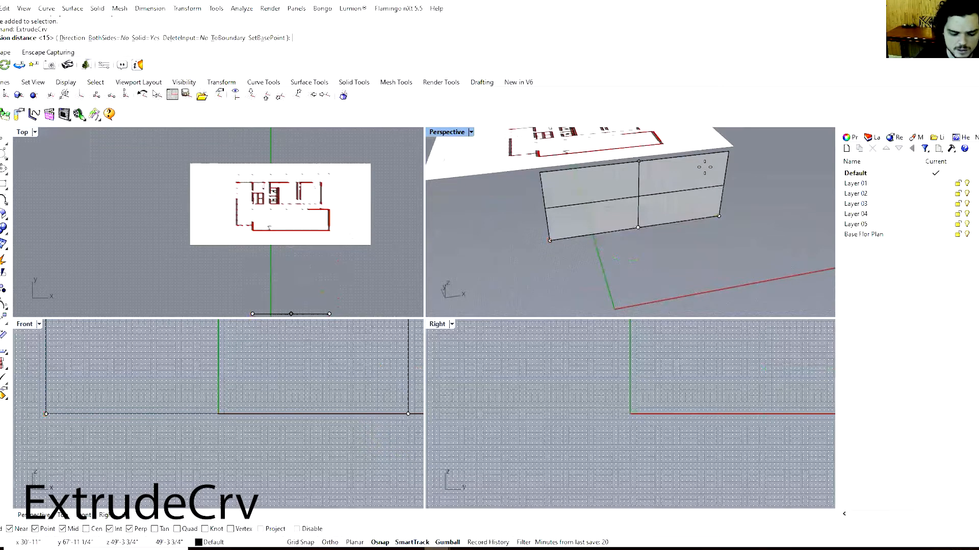
pyautogui.write("15'")
pyautogui.press('Return')
# - Duplicate the border of the vertical wall surface as a curve with DupBorder
pyautogui.keyDown('ctrl'); pyautogui.moveTo(704, 167); pyautogui.dragTo(703, 146, button='right'); pyautogui.keyUp('ctrl')
pyautogui.moveTo(699, 223); pyautogui.dragTo(712, 208, button='right')
pyautogui.click(772, 249)
pyautogui.keyDown('ctrl'); pyautogui.moveTo(769, 229); pyautogui.dragTo(771, 259, button='right'); pyautogui.keyUp('ctrl')
pyautogui.keyDown('ctrl'); pyautogui.moveTo(651, 241); pyautogui.dragTo(652, 221, button='right'); pyautogui.keyUp('ctrl')
pyautogui.click(656, 241)
pyautogui.write('DupBorder')
pyautogui.press('Return')
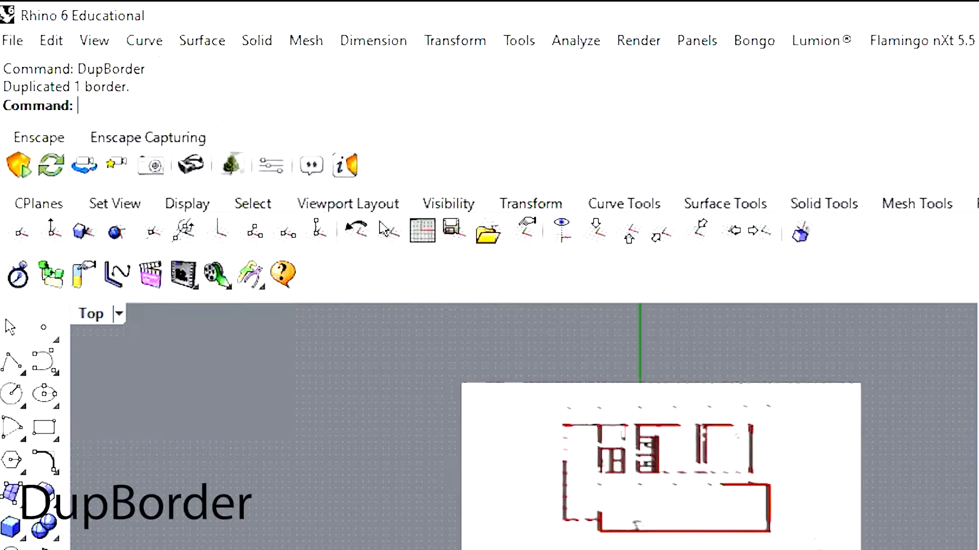
pyautogui.press('Escape')
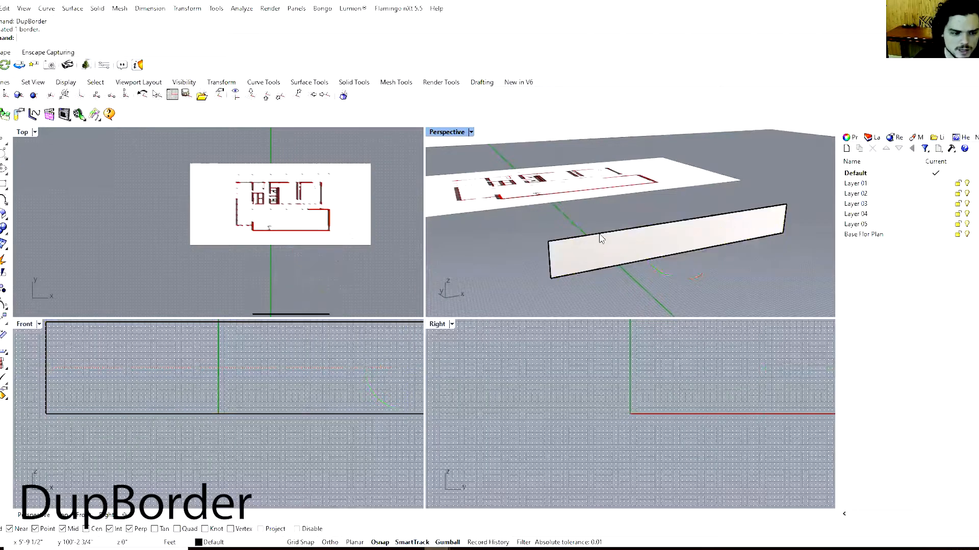
# - Extrude the duplicated border curve by 1 ft as a solid with Record History enabled
pyautogui.click(600, 234)
pyautogui.click(600, 236)
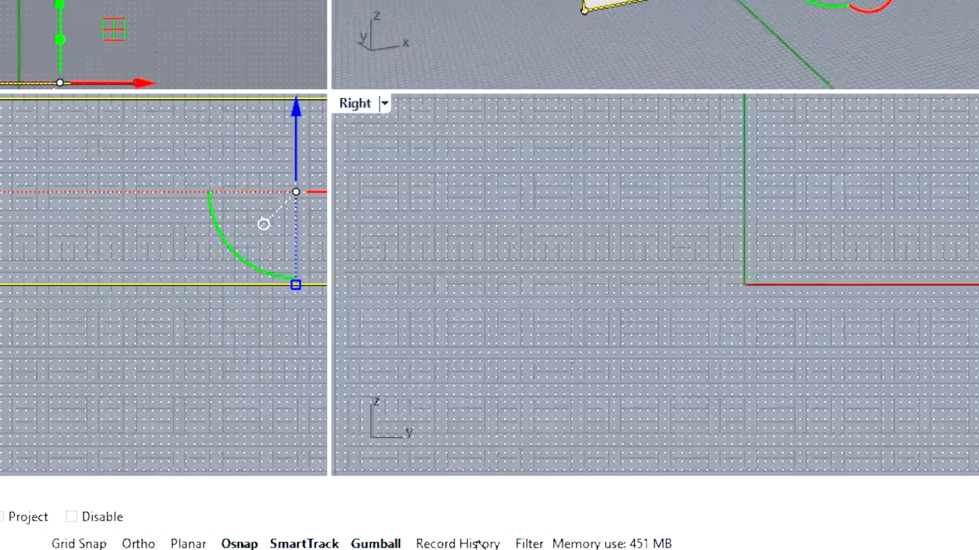
pyautogui.click(479, 545)
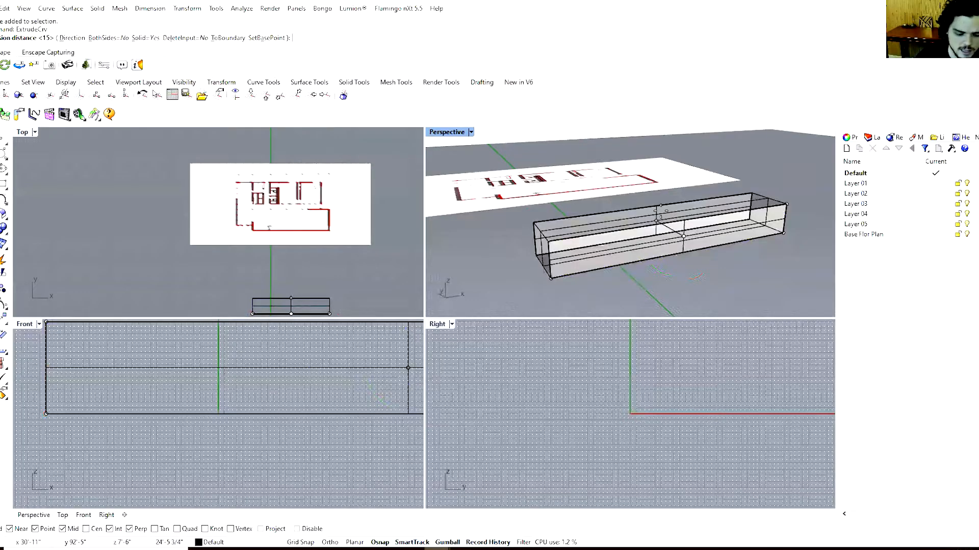
pyautogui.write('1')
pyautogui.press('Return')
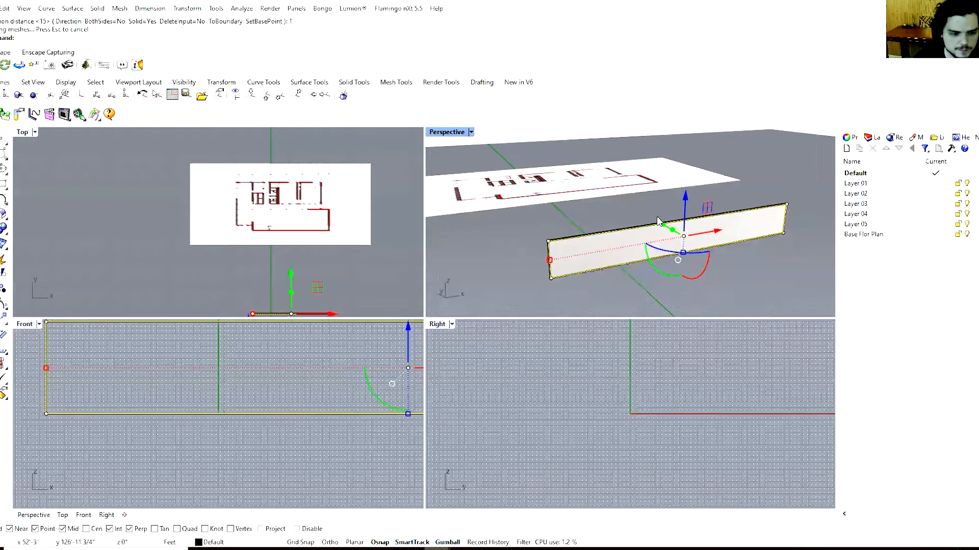
pyautogui.click(749, 276)
# - Show the border curve's control points and raise its upper left corner point vertically
pyautogui.scroll(5, 555, 225)
pyautogui.click(557, 225)
pyautogui.press('Return')
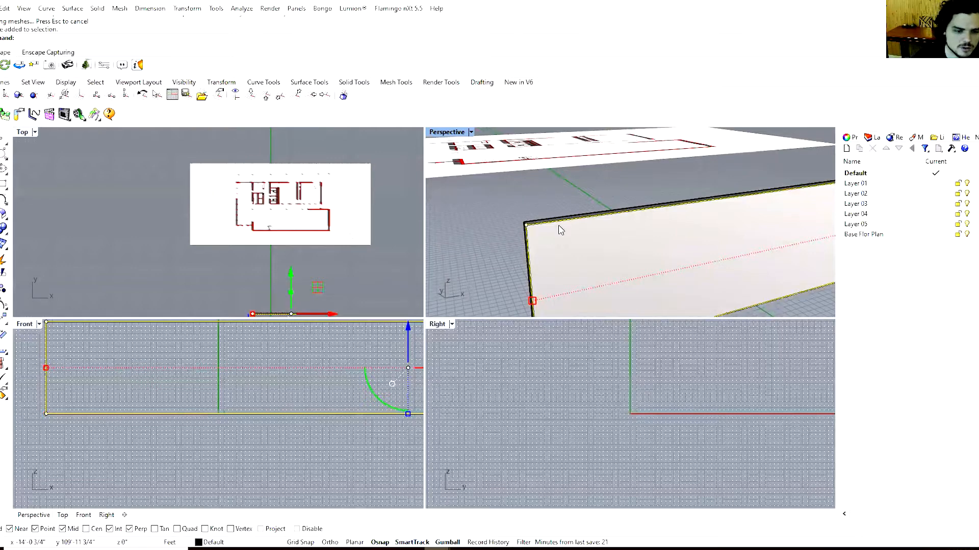
pyautogui.scroll(-5, 560, 226)
pyautogui.click(542, 225)
pyautogui.moveTo(541, 191); pyautogui.dragTo(536, 149)
pyautogui.scroll(-5, 502, 252)
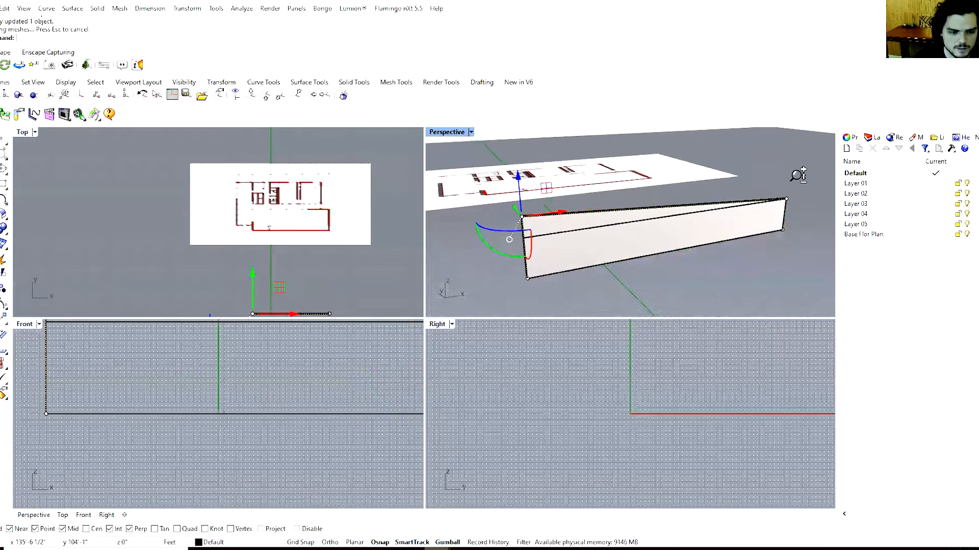
# - Raise the border curve's upper right corner point vertically, undo the corner moves and hide the control points
pyautogui.scroll(5, 790, 183)
pyautogui.click(742, 200)
pyautogui.click(801, 209)
pyautogui.click(720, 203)
pyautogui.click(754, 229)
pyautogui.click(773, 196)
pyautogui.moveTo(775, 157); pyautogui.dragTo(779, 120)
pyautogui.keyDown('ctrl'); pyautogui.moveTo(744, 213); pyautogui.dragTo(698, 270, button='right'); pyautogui.keyUp('ctrl')
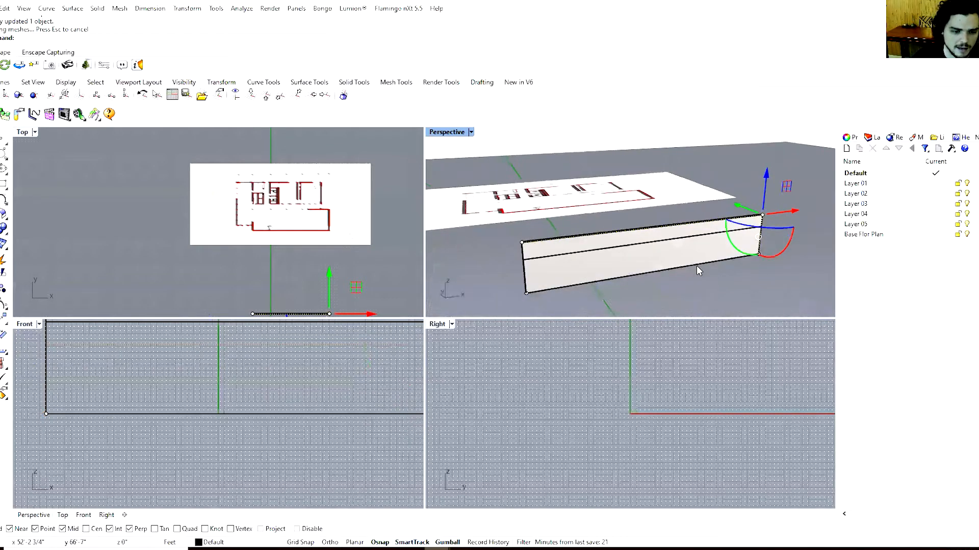
pyautogui.hotkey('ctrl', 'z')
pyautogui.press('Escape')
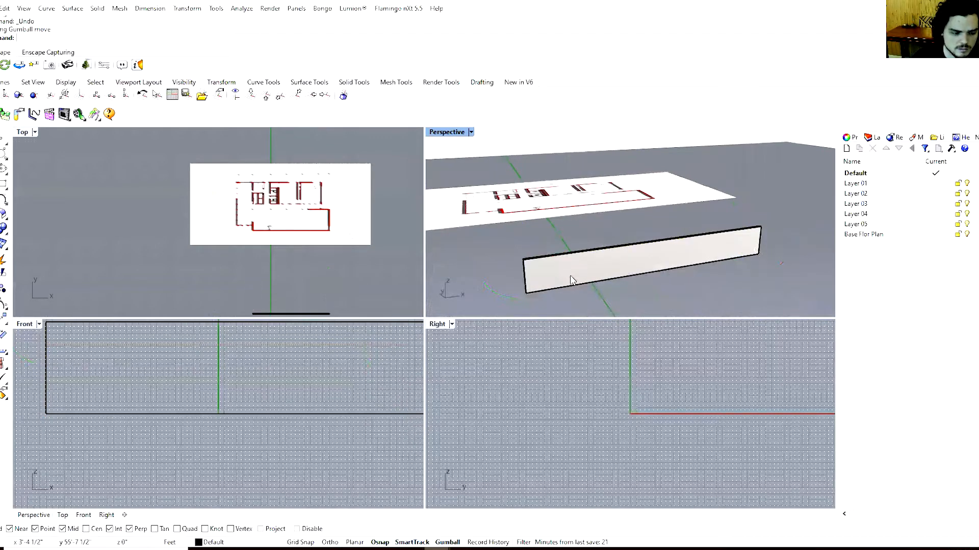
# - Turn on the solid edit points of the extruded wall with SolidPtOn
pyautogui.click(559, 286)
pyautogui.click(598, 317)
pyautogui.moveTo(510, 252)
pyautogui.keyDown('ctrl'); pyautogui.mouseDown(button='right')
pyautogui.moveTo(517, 208)
pyautogui.moveTo(516, 239)
pyautogui.mouseUp(button='right'); pyautogui.keyUp('ctrl')
pyautogui.write('SolidPtOn')
pyautogui.press('Return')
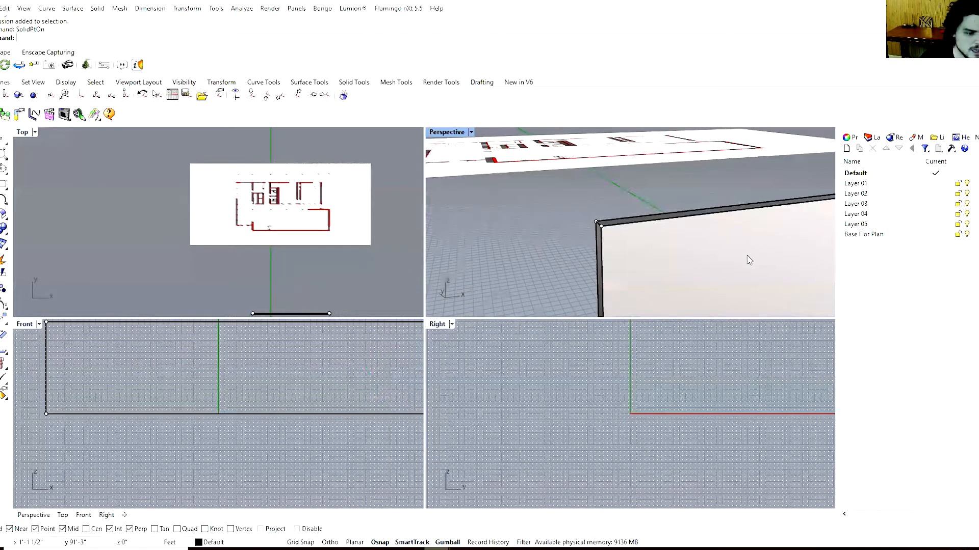
# - Try to raise the two upper edit points at the wall's left end, cancelling the history-breaking move
pyautogui.click(601, 226)
pyautogui.keyDown('shift'); pyautogui.click(601, 226); pyautogui.keyUp('shift')
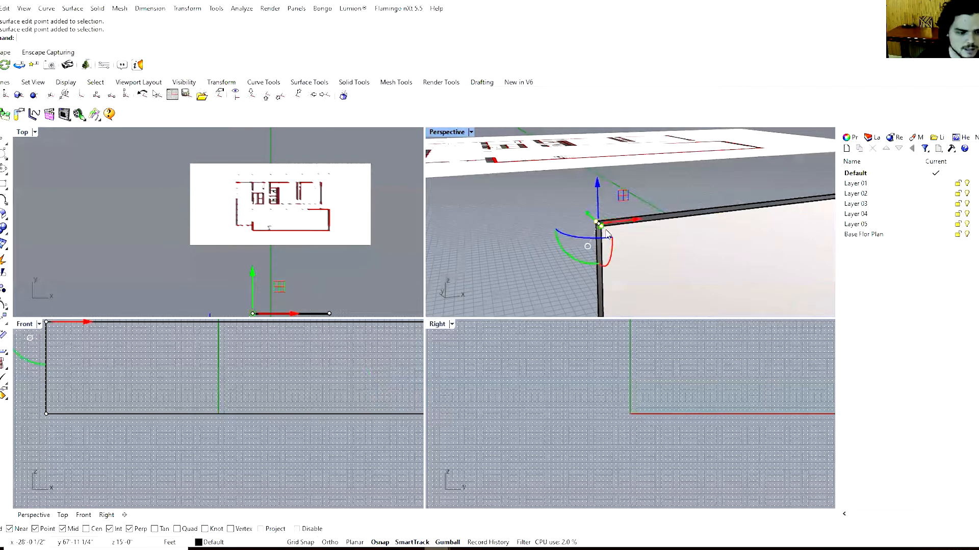
pyautogui.scroll(-3, 625, 238)
pyautogui.moveTo(612, 204); pyautogui.dragTo(612, 163)
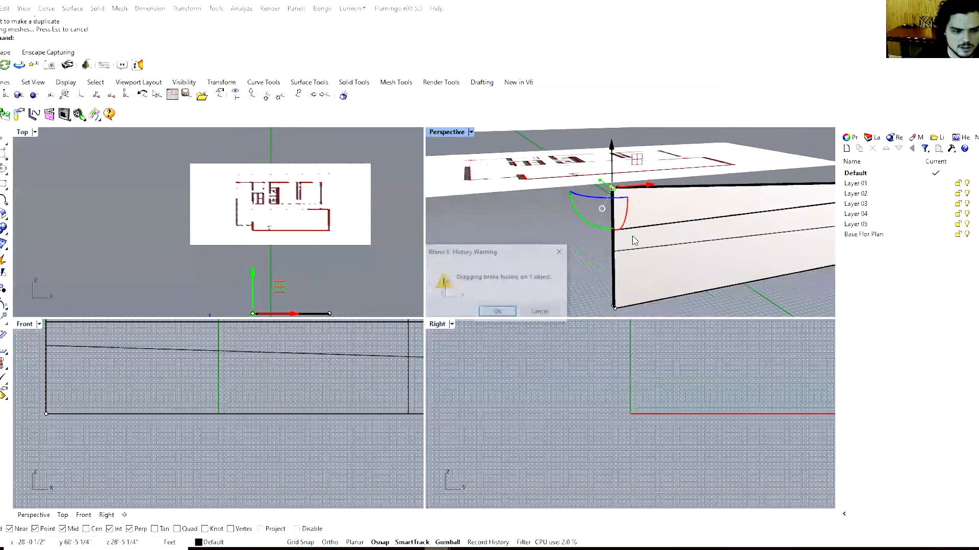
pyautogui.click(541, 313)
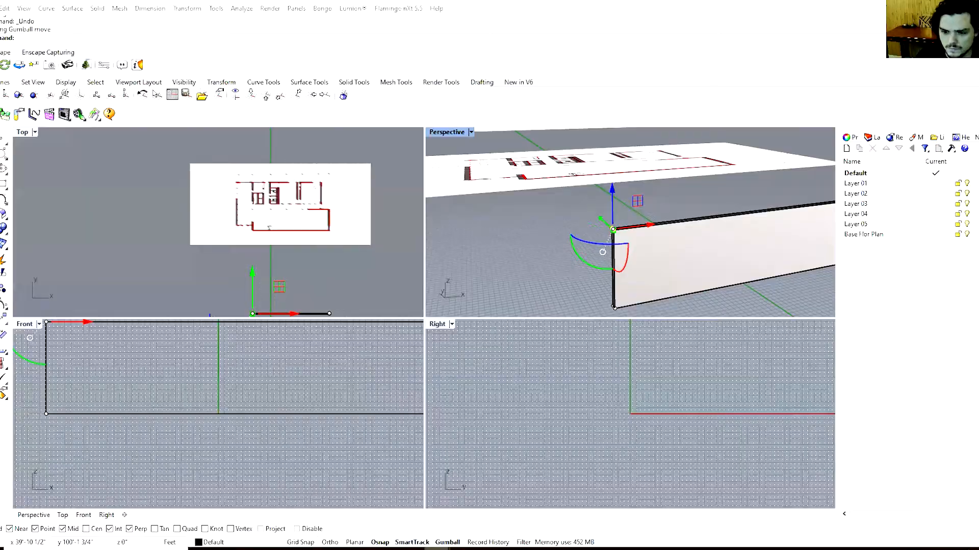
# - Rebuild the wall's border curve with 100 points and degree 1, deleting the input curve
pyautogui.click(613, 269)
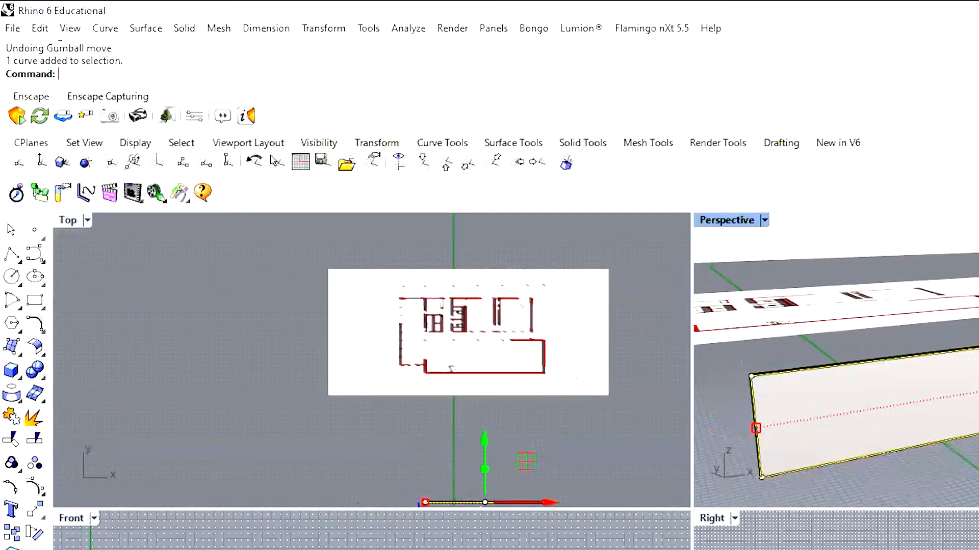
pyautogui.write('Rebuild')
pyautogui.press('Return')
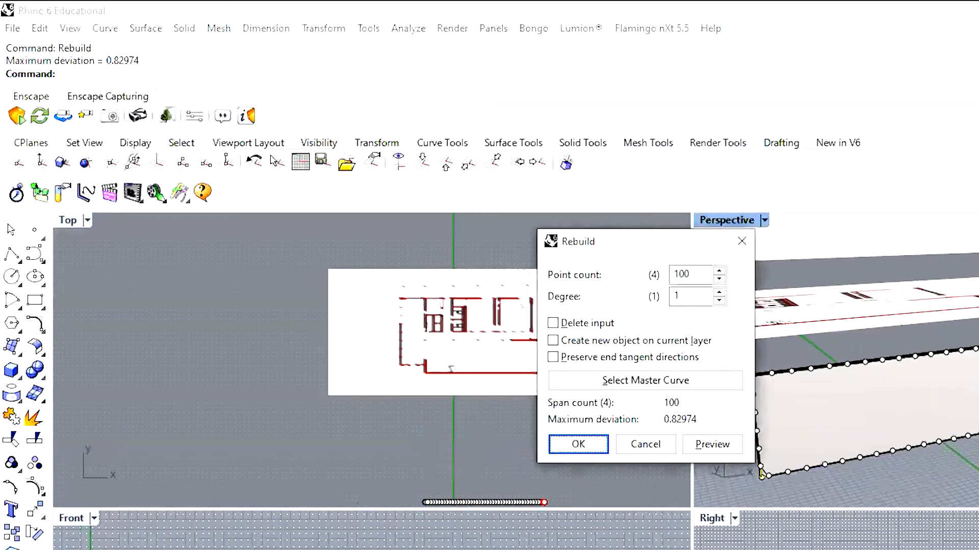
pyautogui.click(553, 324)
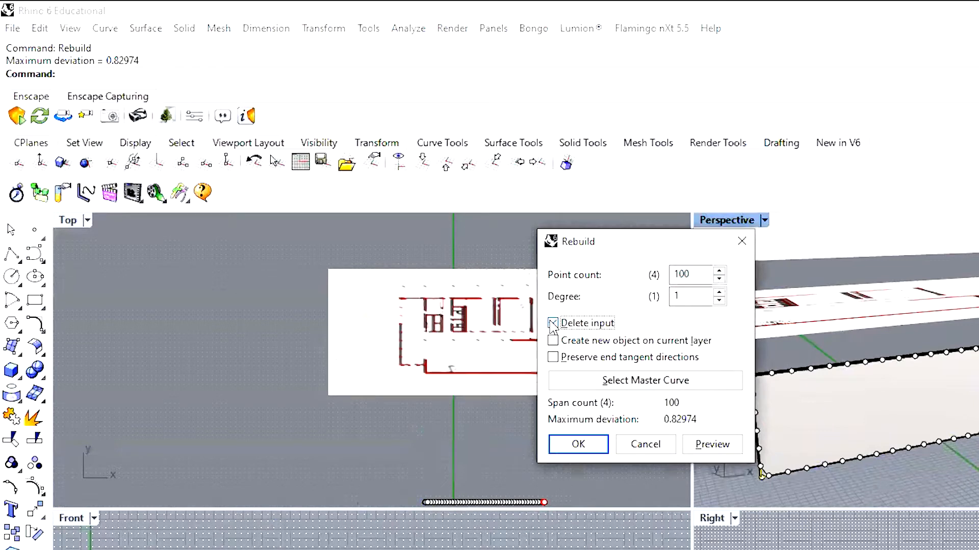
pyautogui.moveTo(697, 270); pyautogui.dragTo(634, 269)
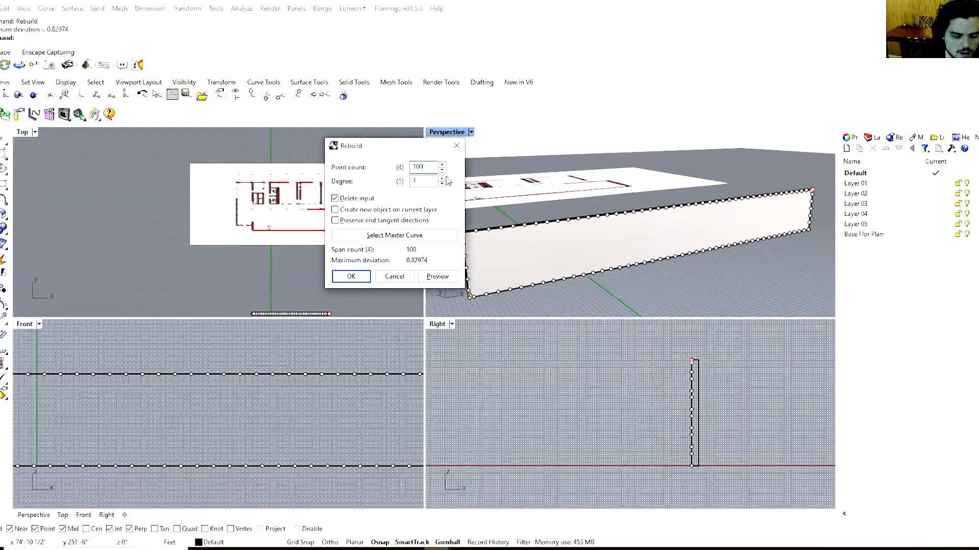
pyautogui.click(352, 277)
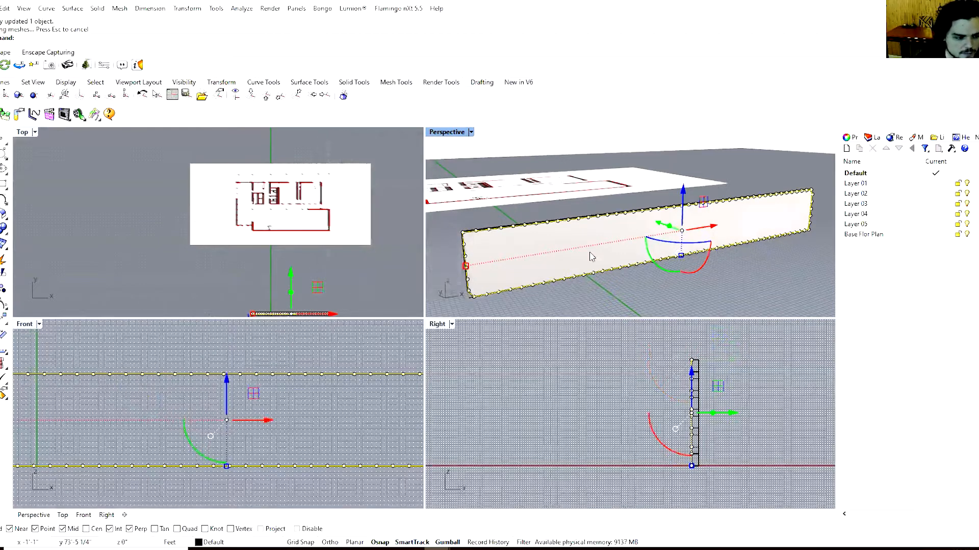
# - Lower two neighbouring control points on the border curve's upper edge to form a tapered notch, and hide the control points
pyautogui.click(625, 214)
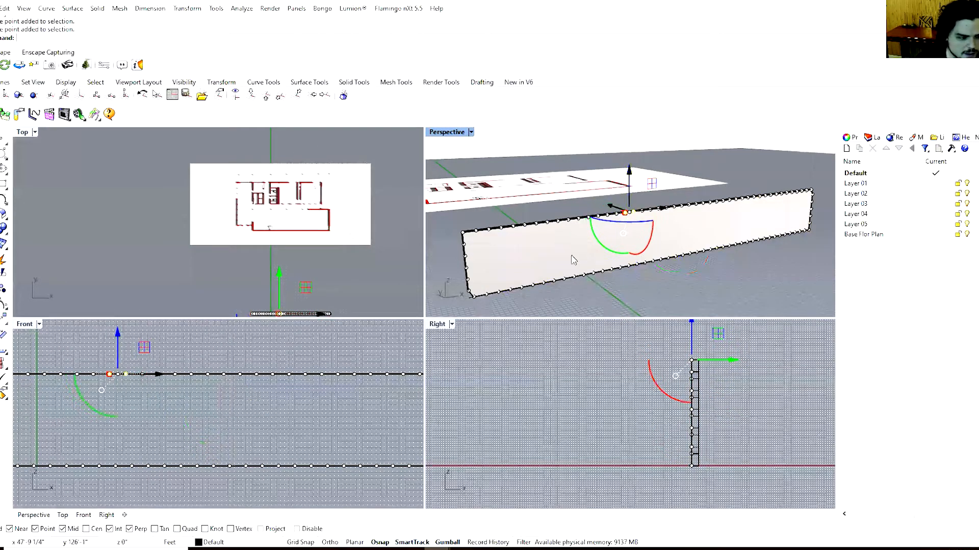
pyautogui.scroll(-4, 304, 379)
pyautogui.scroll(4, 180, 357)
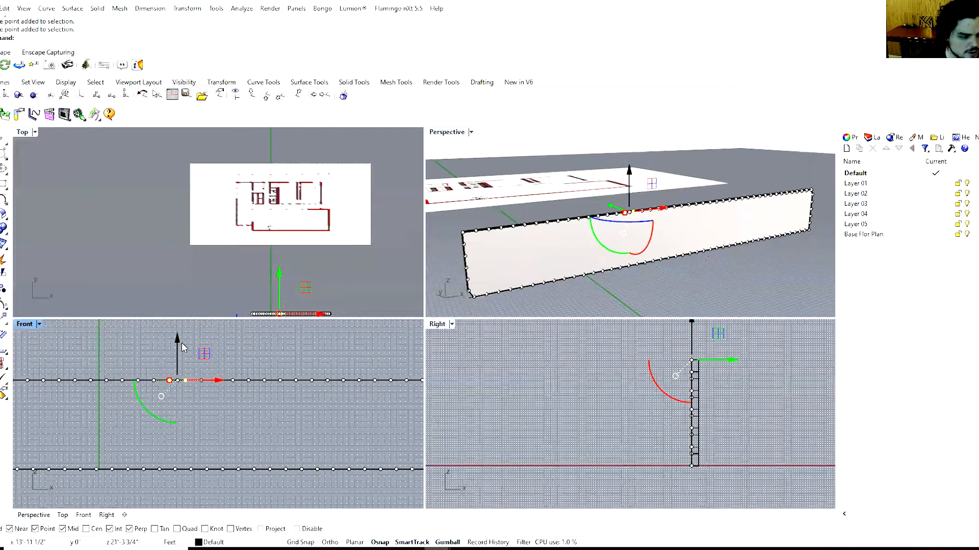
pyautogui.moveTo(176, 337); pyautogui.dragTo(173, 378)
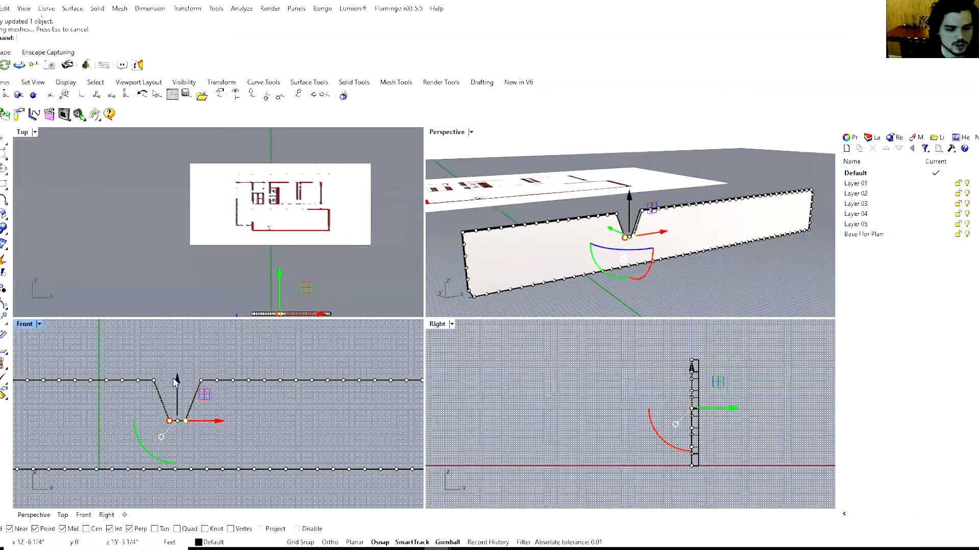
pyautogui.scroll(6, 652, 220)
pyautogui.moveTo(646, 209); pyautogui.dragTo(678, 210, button='right')
pyautogui.click(180, 413)
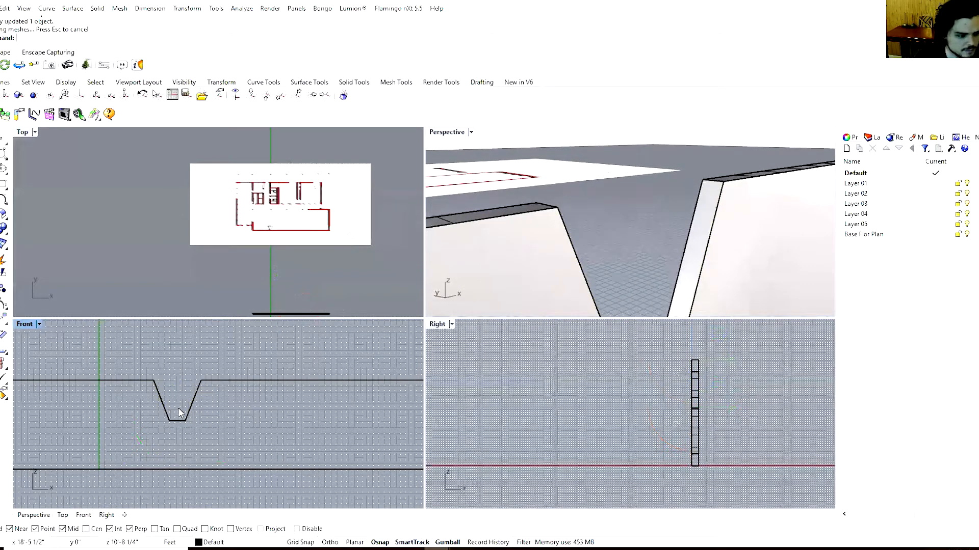
# - Show the border curve's control points and lower two more upper-edge points, forming a second notch beyond the first
pyautogui.click(240, 380)
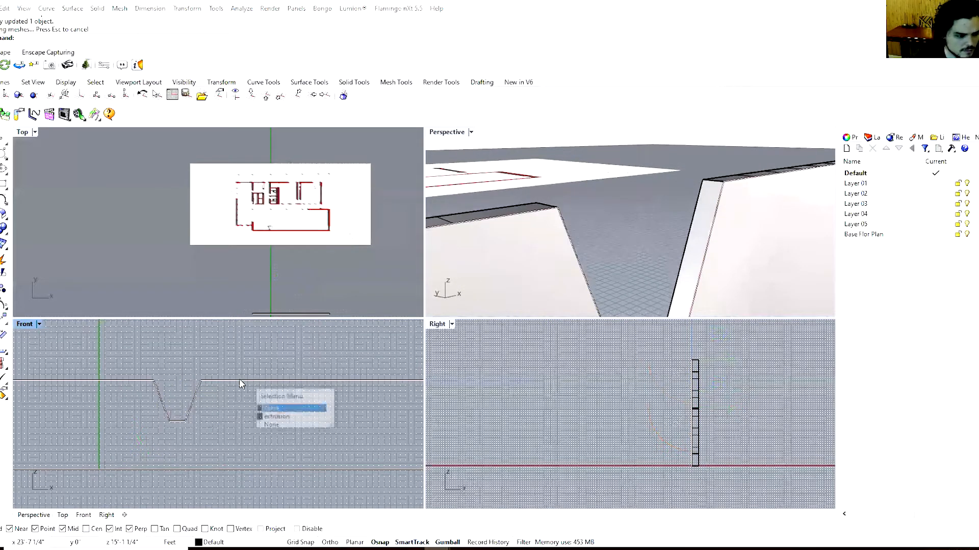
pyautogui.click(265, 407)
pyautogui.click(264, 380)
pyautogui.keyDown('shift'); pyautogui.click(280, 380); pyautogui.keyUp('shift')
pyautogui.moveTo(272, 352); pyautogui.dragTo(274, 391)
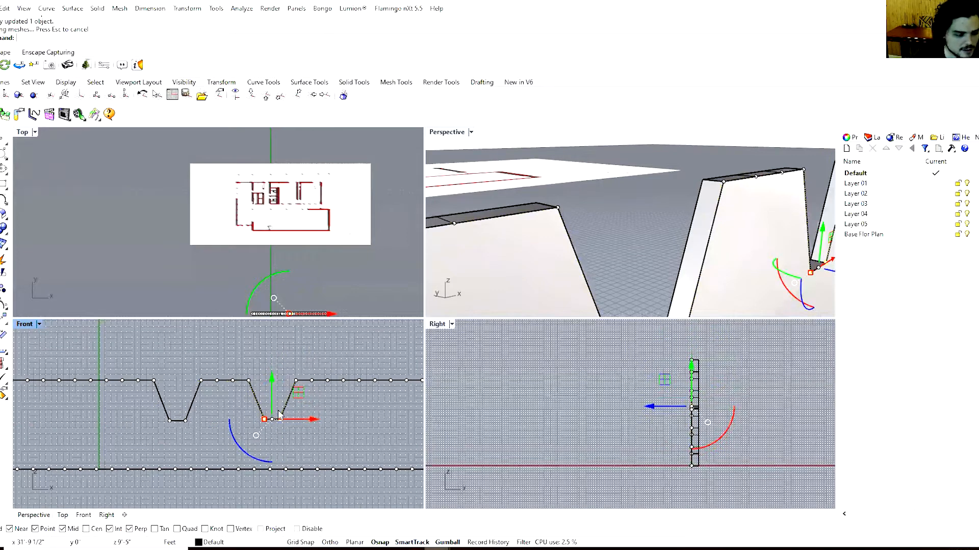
# - Move the second notch's upper left corner point inward until that side is vertical, and hide the control points
pyautogui.click(248, 381)
pyautogui.moveTo(279, 381); pyautogui.dragTo(297, 384)
pyautogui.press('Escape')
pyautogui.press('Escape')
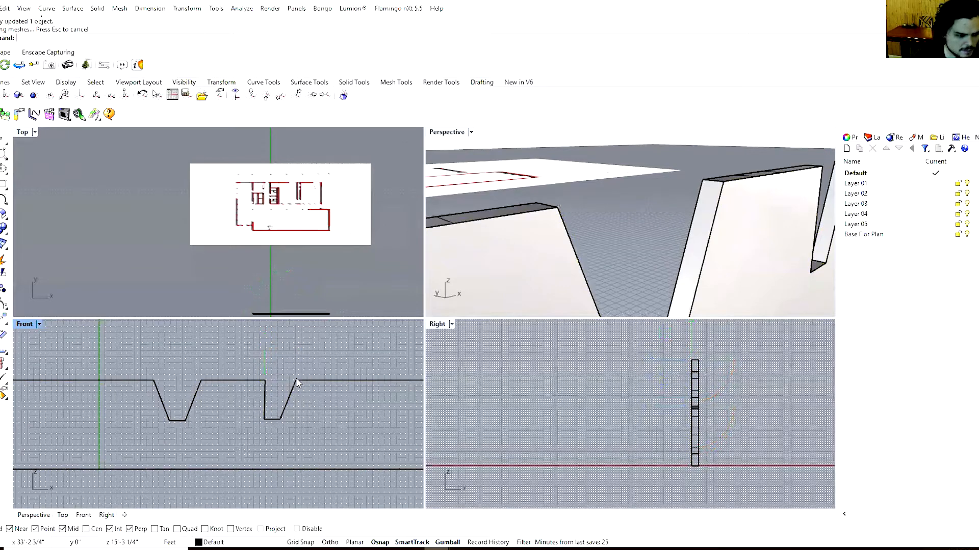
# - Show the control points again and move the second notch's upper right corner point inward to straighten that side
pyautogui.click(297, 383)
pyautogui.click(315, 403)
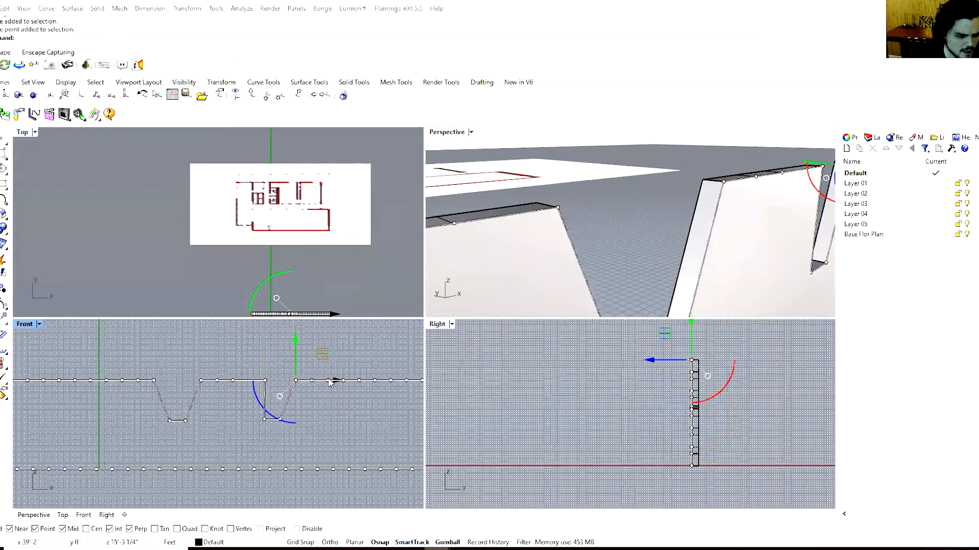
pyautogui.click(322, 383)
pyautogui.press('Return')
pyautogui.moveTo(336, 383); pyautogui.dragTo(322, 382)
# - Lower the second notch's two bottom control points to just above the wall's base
pyautogui.click(280, 419)
pyautogui.keyDown('shift'); pyautogui.click(264, 419); pyautogui.keyUp('shift')
pyautogui.moveTo(271, 383); pyautogui.dragTo(268, 414)
pyautogui.moveTo(607, 261); pyautogui.dragTo(561, 248, button='right')
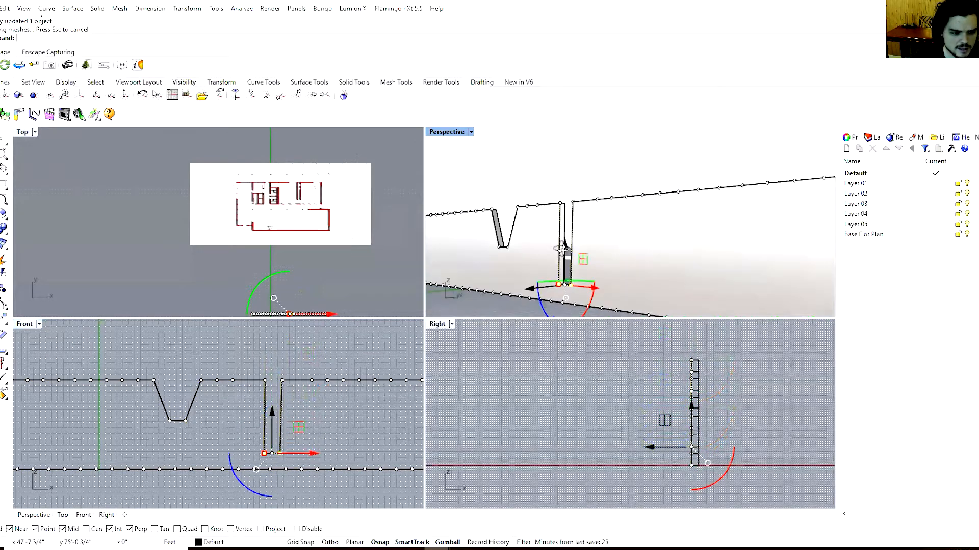
# - Set the Perspective view to Rendered display, inspect the notched wall and hide the control points
pyautogui.click(471, 132)
pyautogui.click(458, 183)
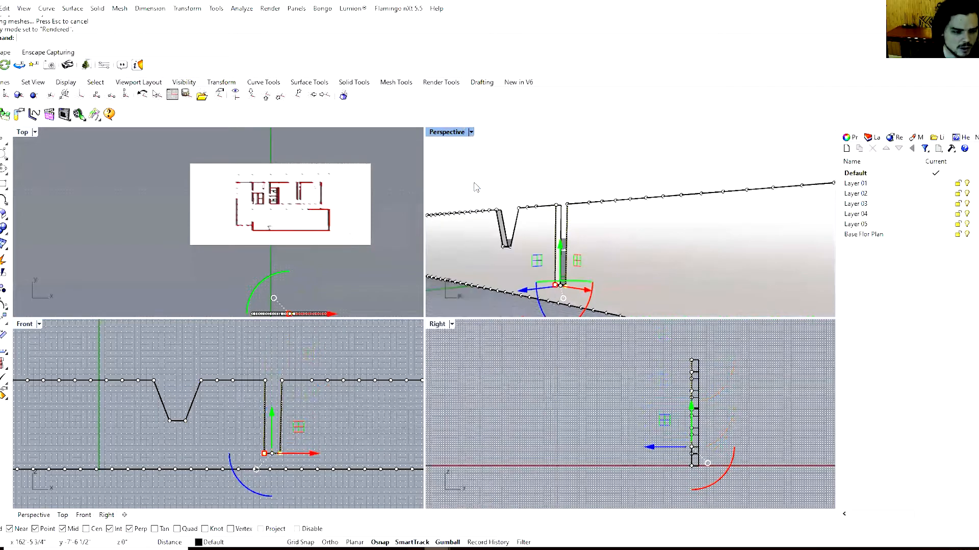
pyautogui.moveTo(520, 246); pyautogui.dragTo(625, 247, button='right')
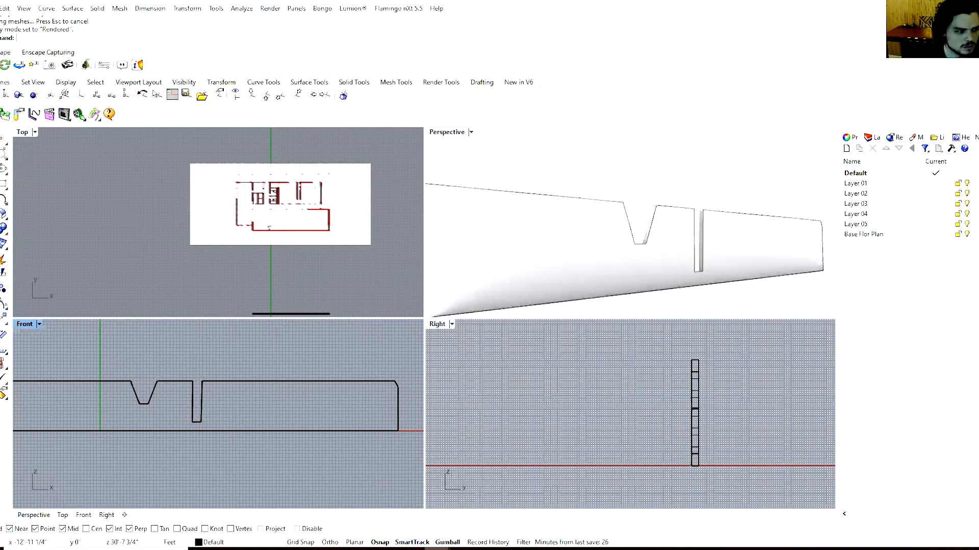
# - Draw a straight polyline in the Front view from the narrow notch's upper right corner down to below the wall
pyautogui.scroll(-2, 236, 377)
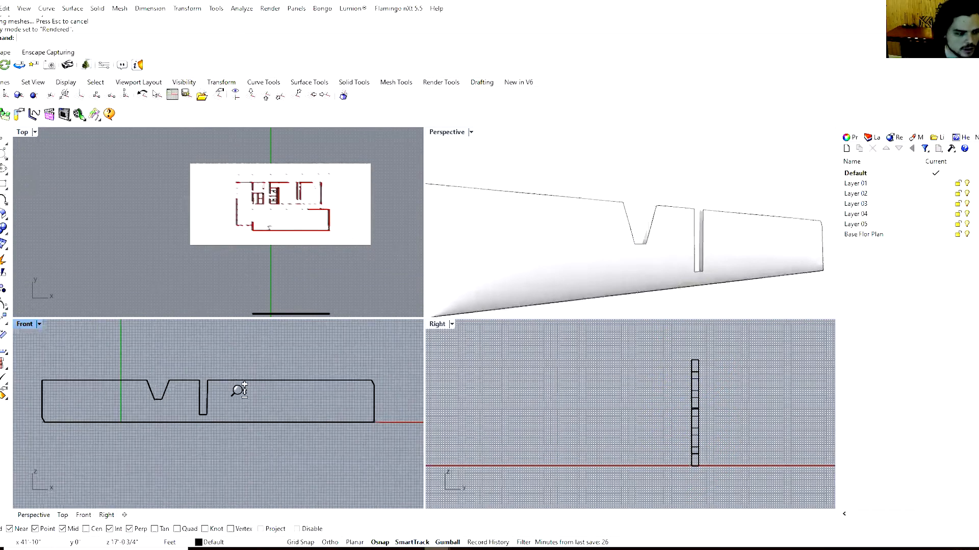
pyautogui.scroll(1, 202, 382)
pyautogui.click(4, 172)
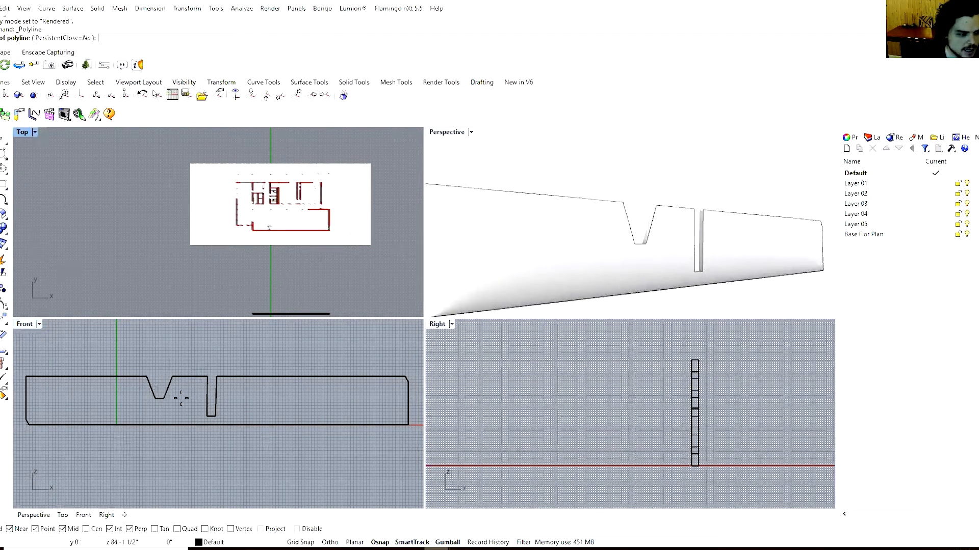
pyautogui.click(218, 377)
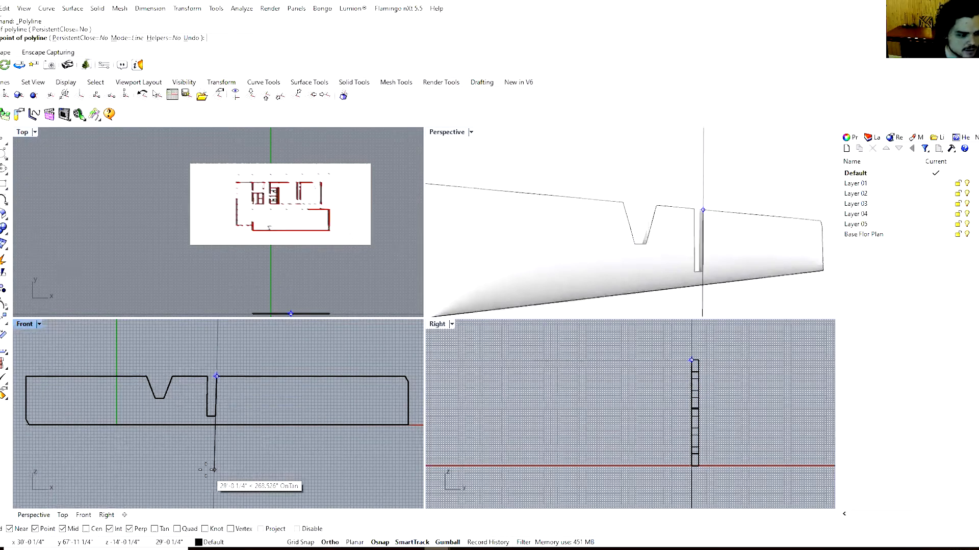
pyautogui.click(247, 364)
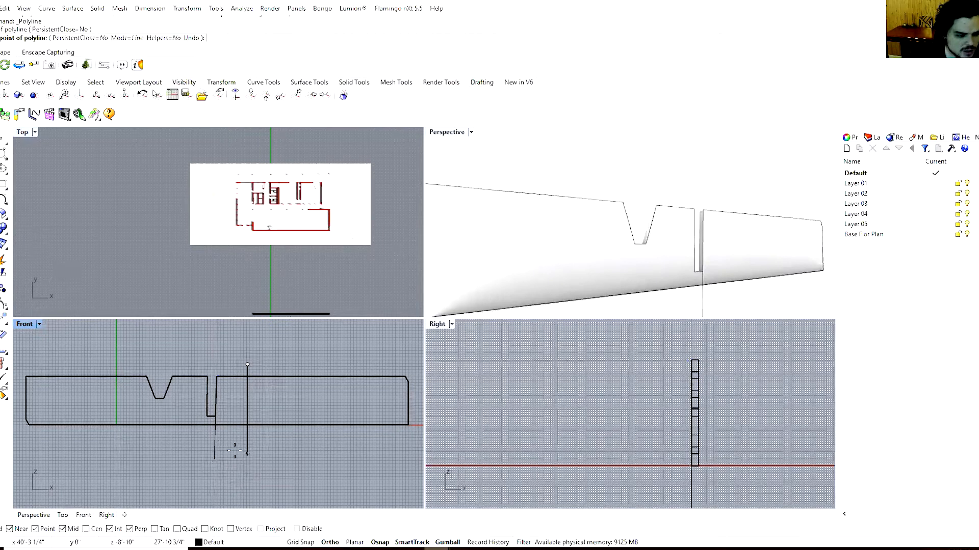
pyautogui.press('Escape')
pyautogui.press('Return')
pyautogui.click(243, 367)
pyautogui.press('Escape')
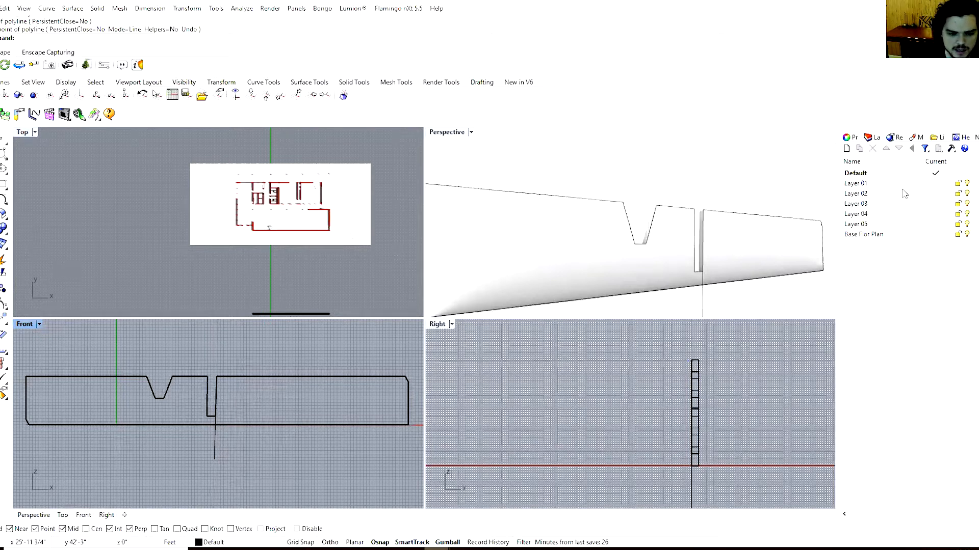
# - Create a new layer named "Wall"
pyautogui.click(859, 143)
pyautogui.click(870, 141)
pyautogui.click(846, 149)
pyautogui.write('W')
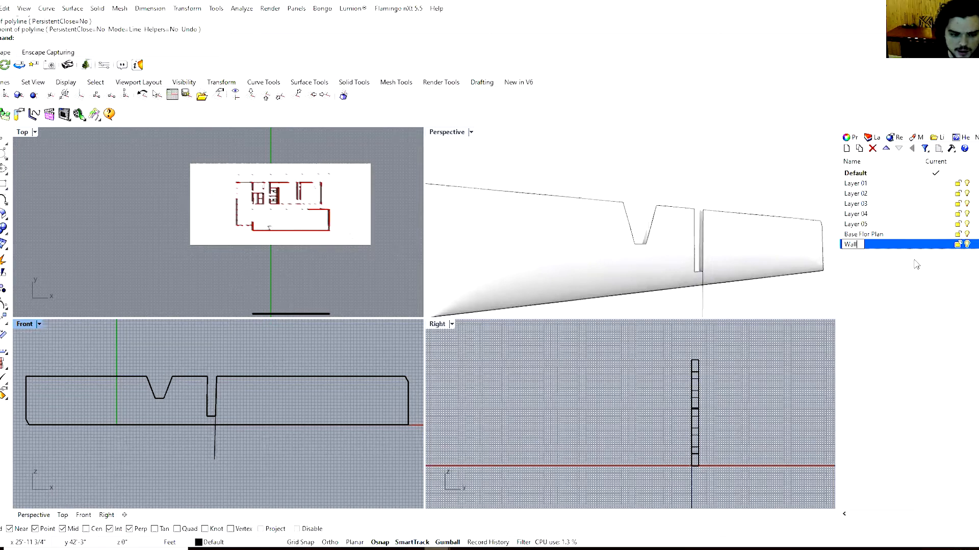
pyautogui.write('all')
pyautogui.press('Return')
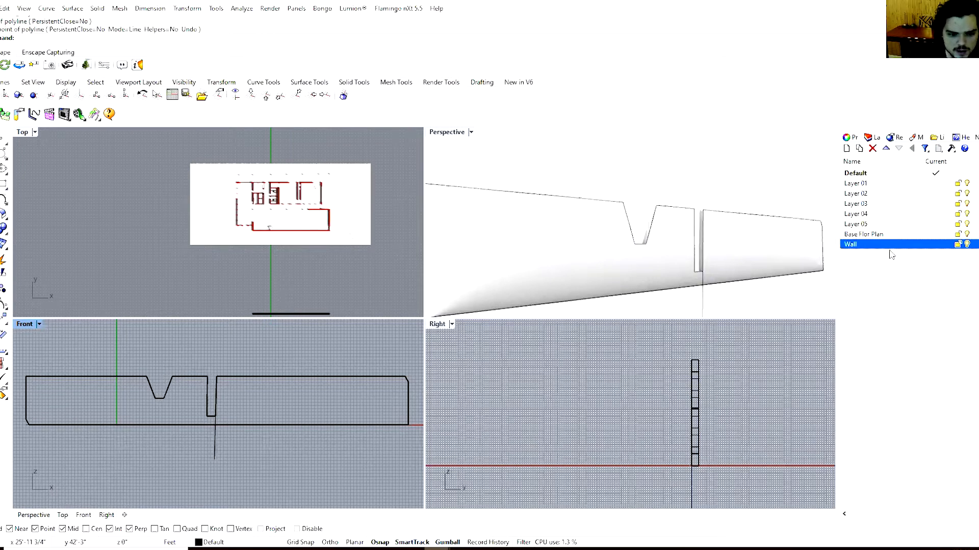
# - Add a sublayer named "Main Walls" under the Wall layer
pyautogui.click(860, 149)
pyautogui.write('Main Walls')
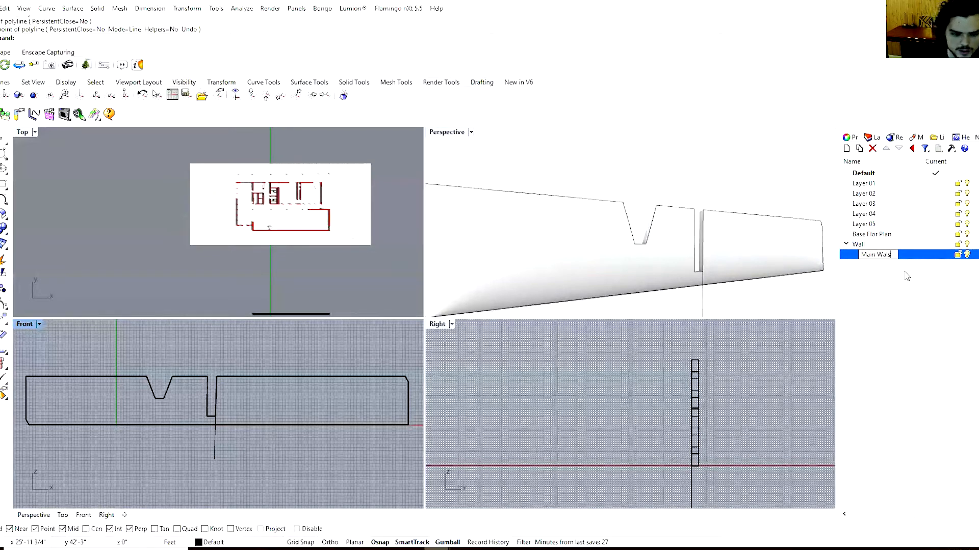
pyautogui.click(906, 258)
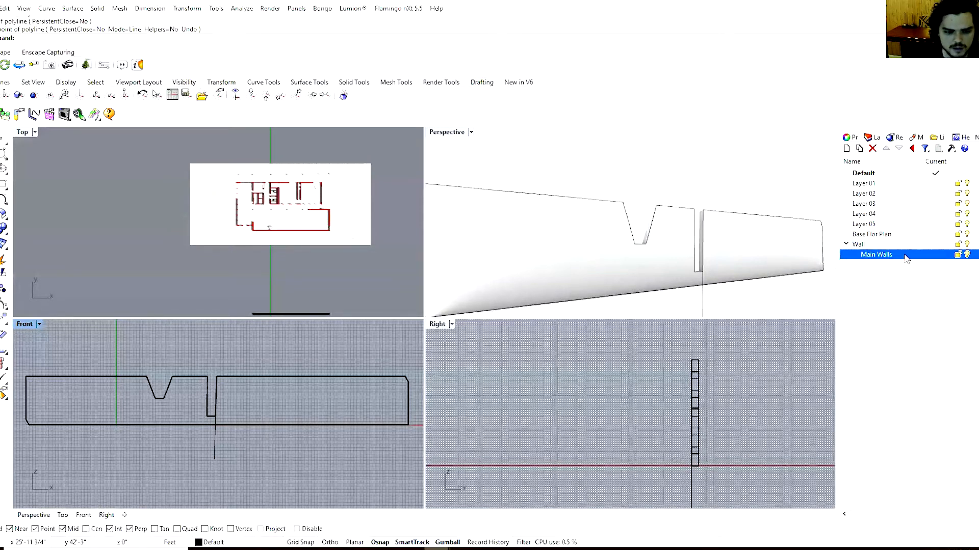
pyautogui.click(858, 246)
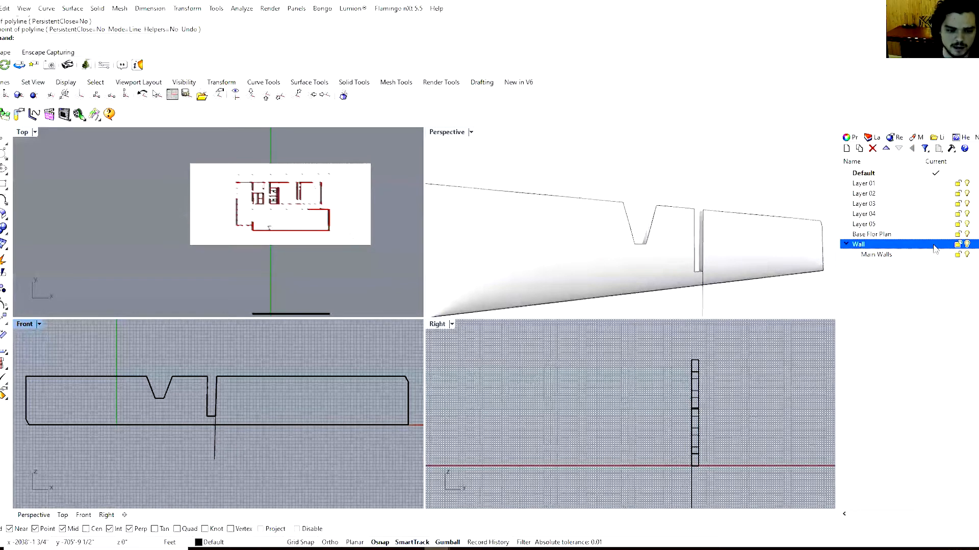
pyautogui.click(877, 256)
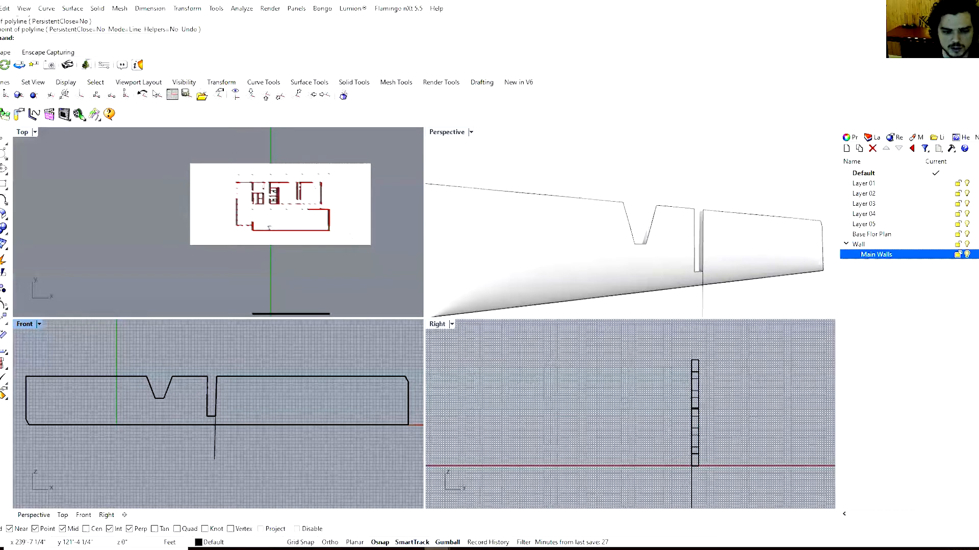
pyautogui.click(869, 246)
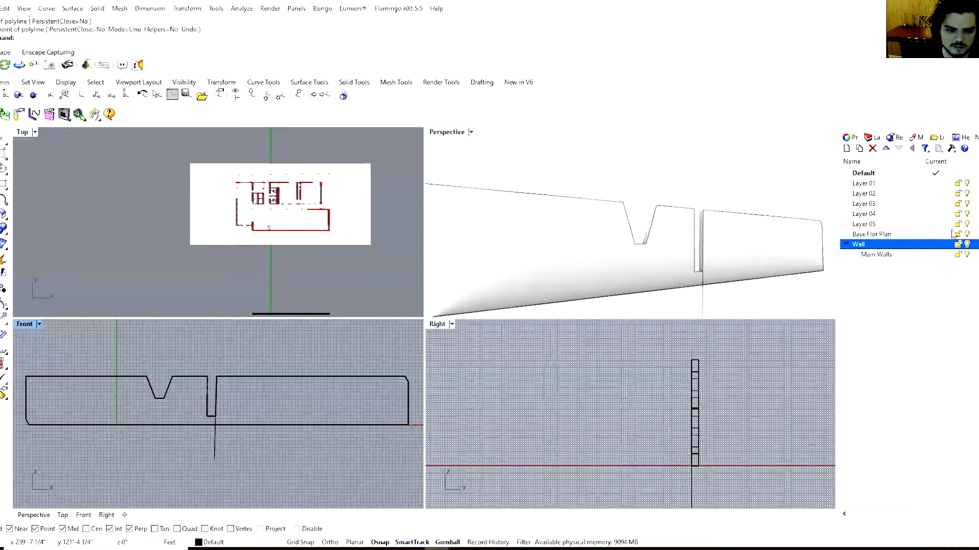
pyautogui.click(881, 255)
pyautogui.click(868, 247)
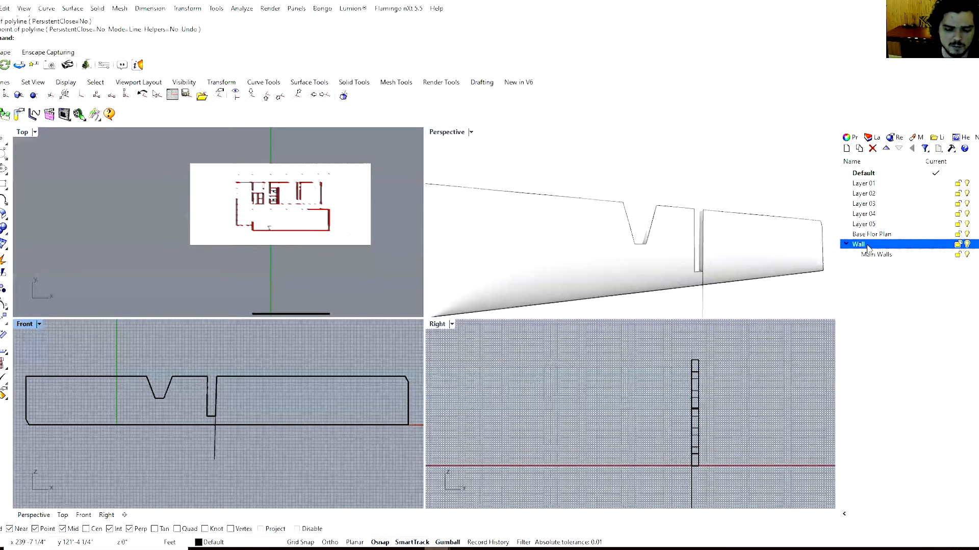
pyautogui.click(883, 255)
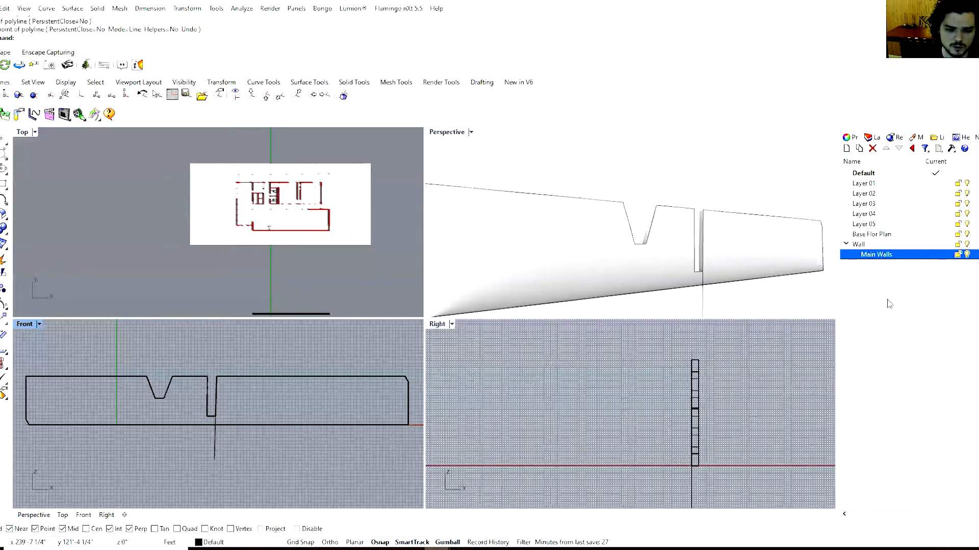
pyautogui.click(867, 246)
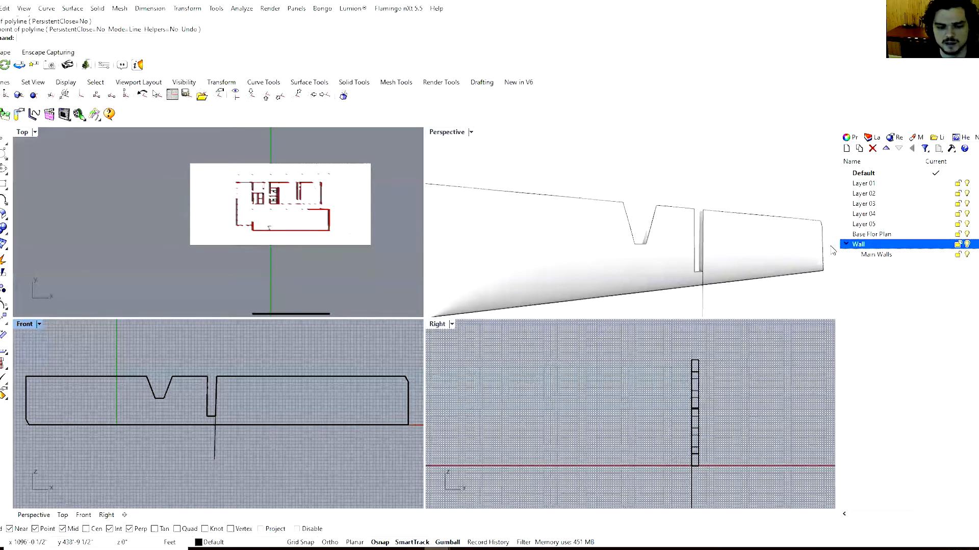
# - Try adding a sublayer beneath Main Walls and undo its creation
pyautogui.click(916, 257)
pyautogui.click(859, 149)
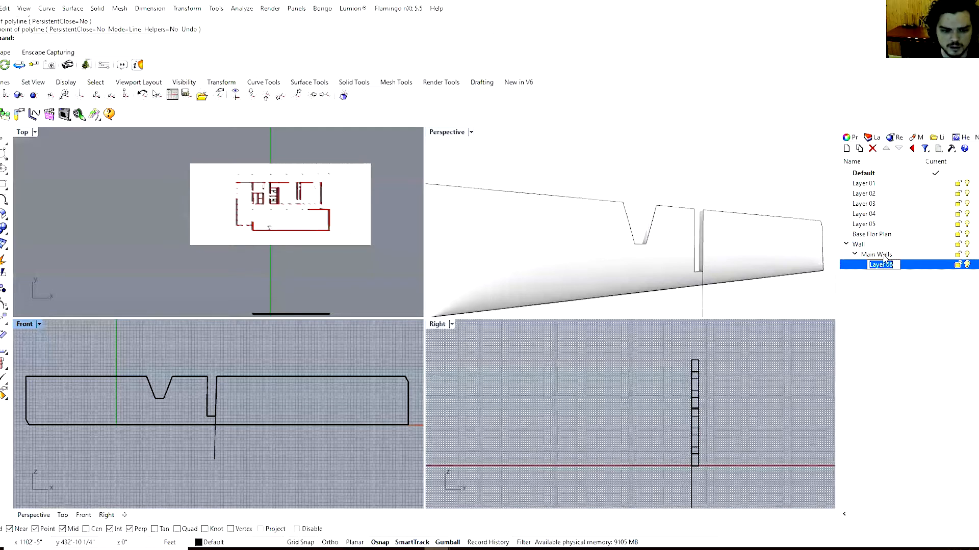
pyautogui.click(912, 299)
pyautogui.hotkey('ctrl', 'z')
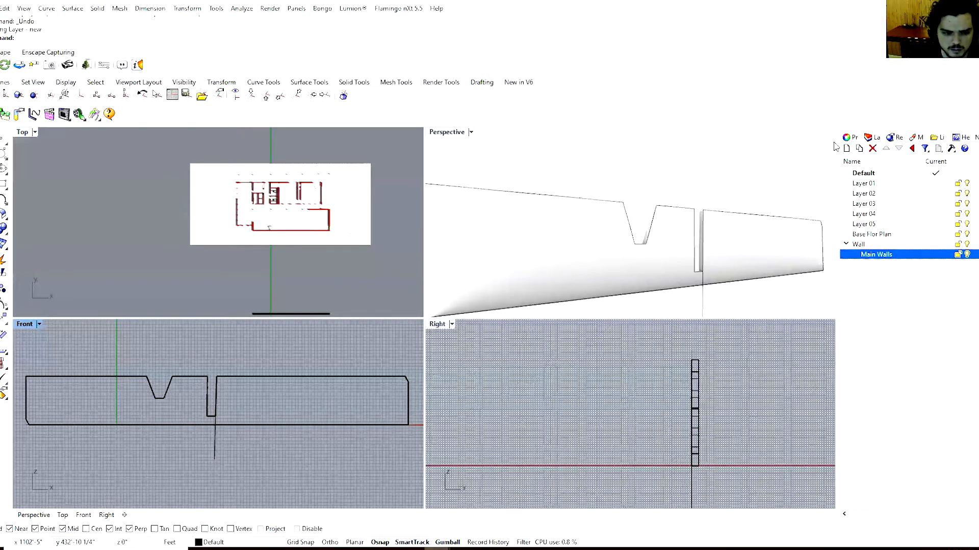
# - Add a second sublayer under the Wall layer, keeping its default name
pyautogui.click(858, 149)
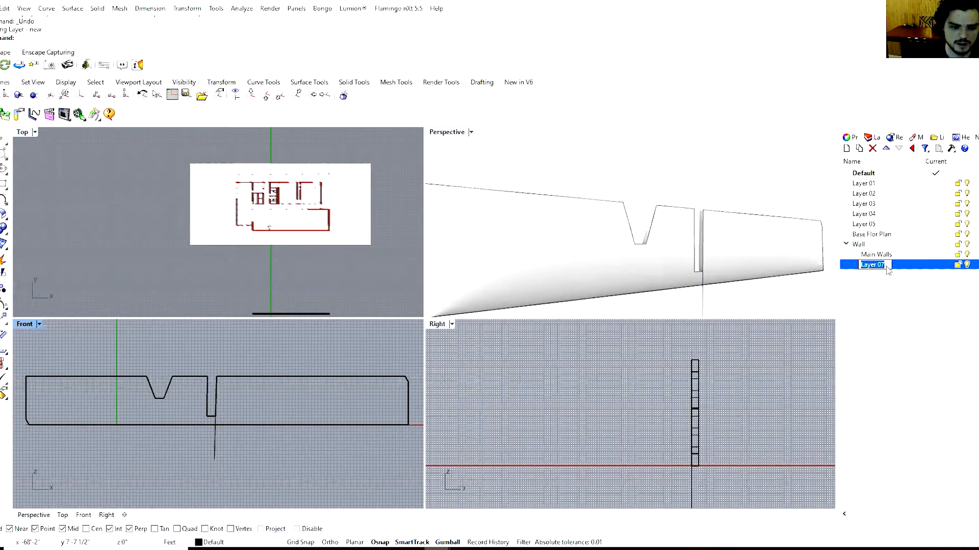
pyautogui.write('Win')
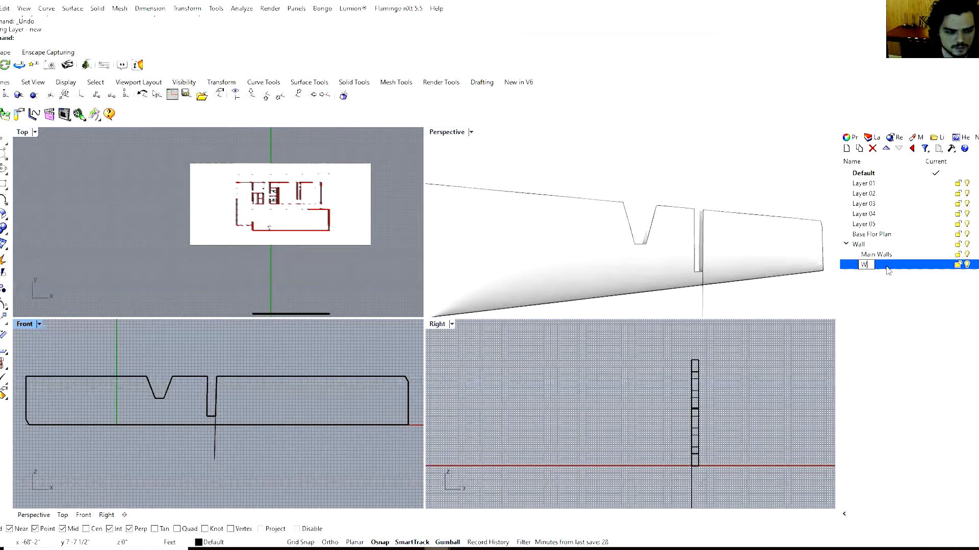
pyautogui.press('BackSpace')
pyautogui.press('BackSpace')
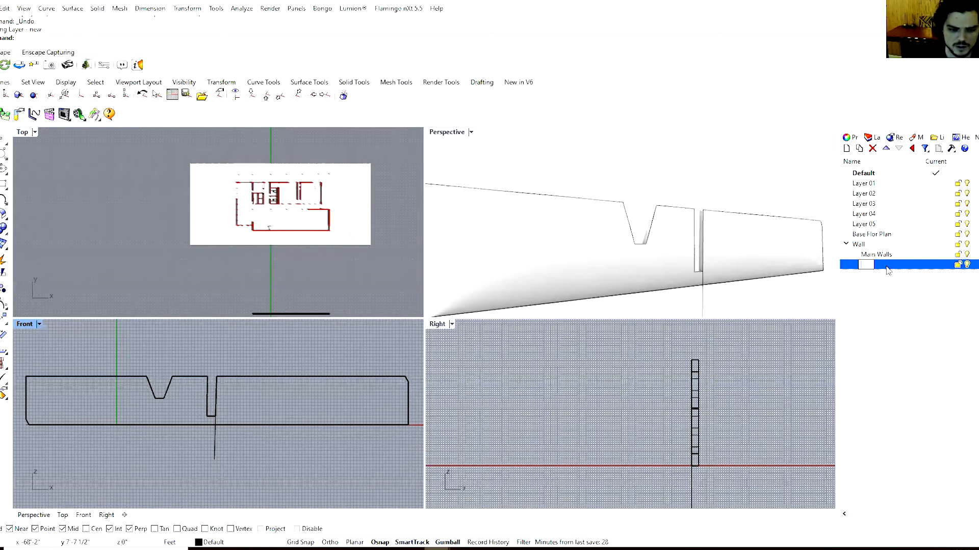
pyautogui.click(890, 286)
# - Make Main Walls the current layer and assign the notched wall extrusion to it
pyautogui.click(890, 246)
pyautogui.click(900, 257)
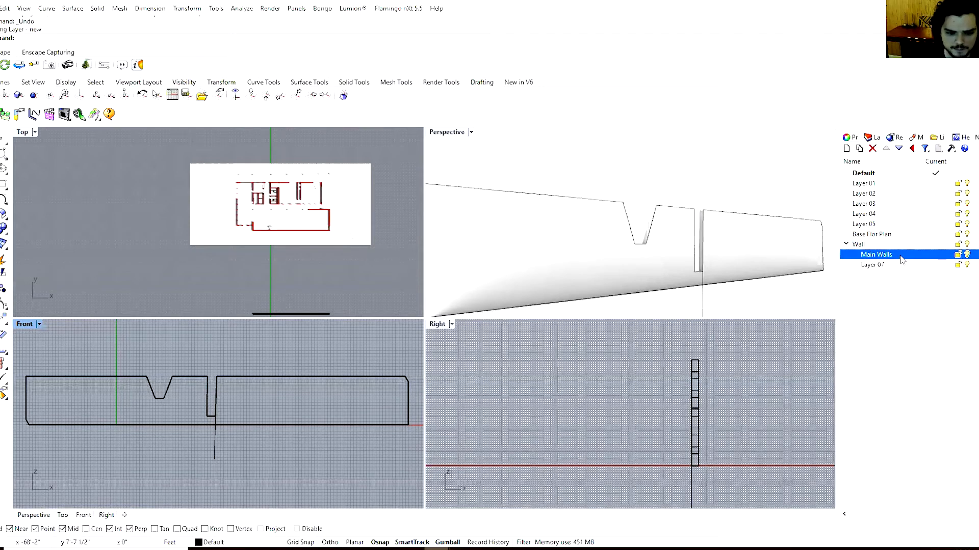
pyautogui.click(944, 255)
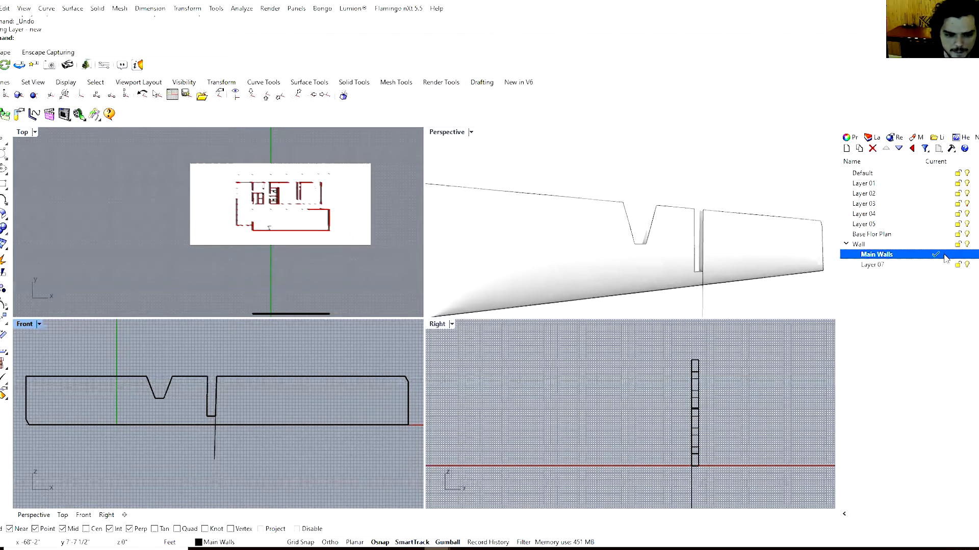
pyautogui.click(736, 231)
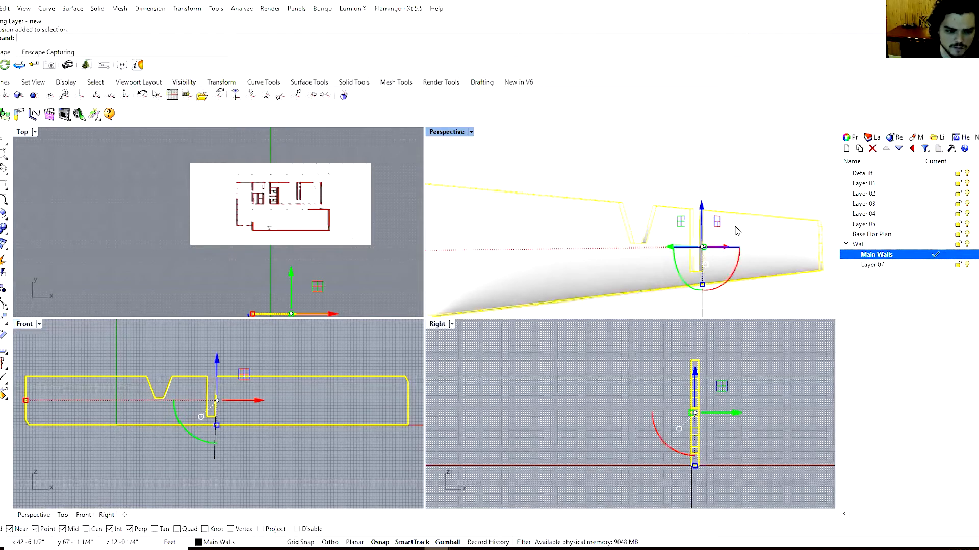
pyautogui.click(850, 138)
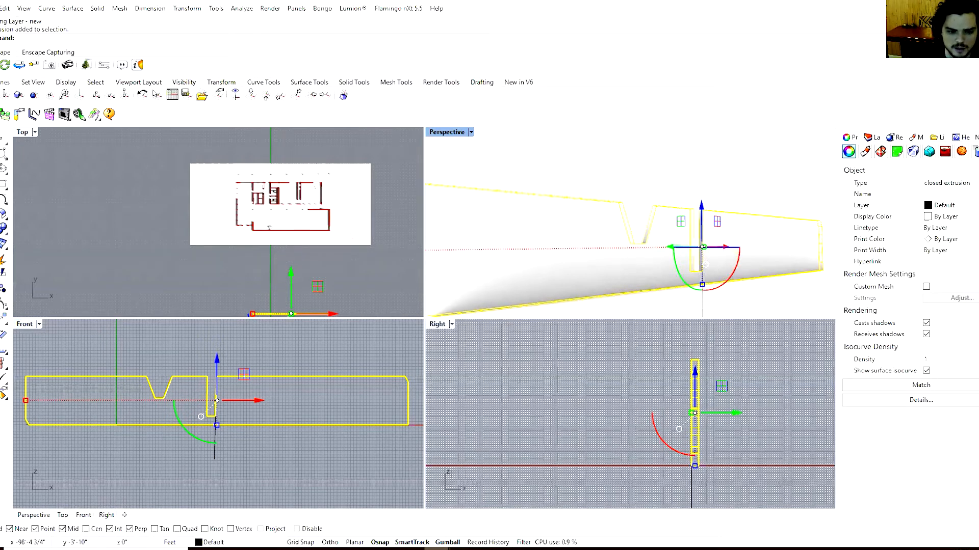
pyautogui.click(948, 205)
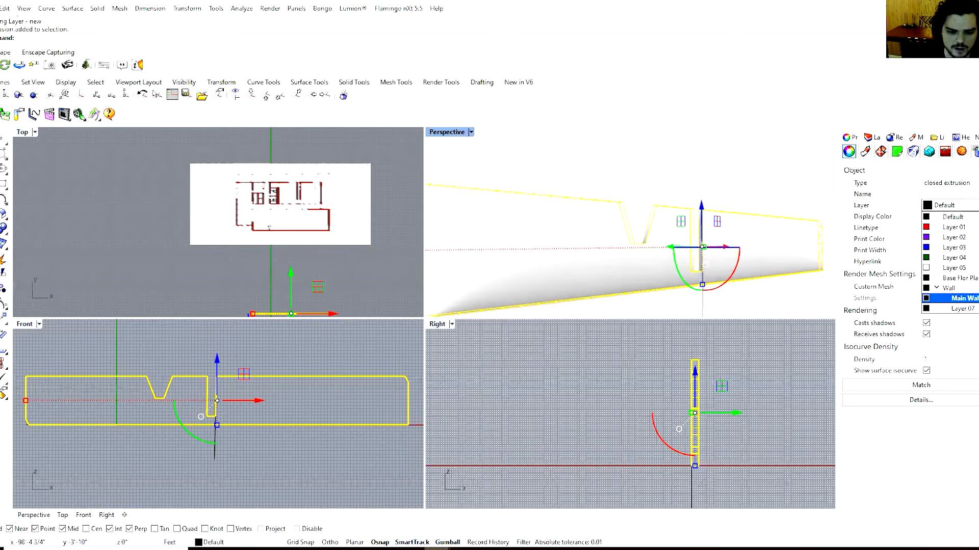
pyautogui.click(968, 299)
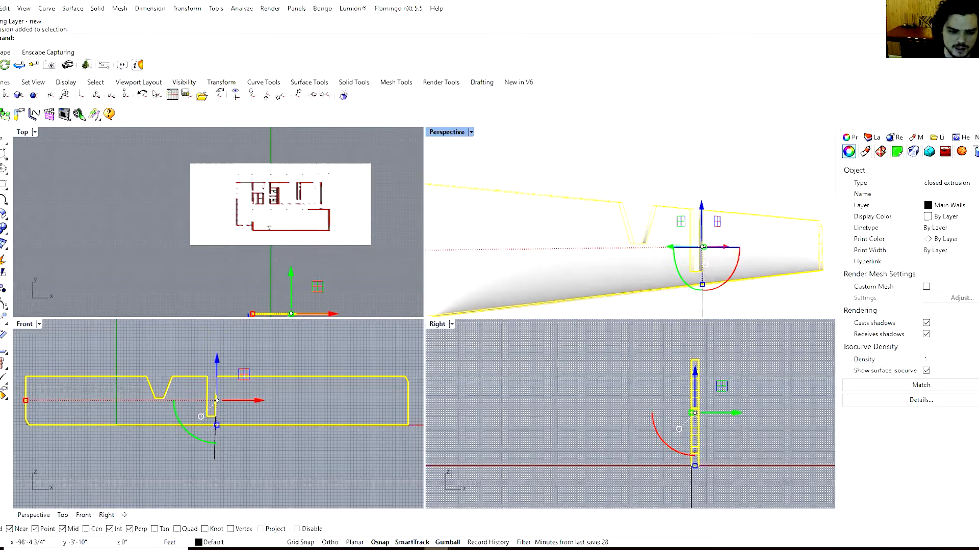
# - Create a new top-level layer named "Guides" and set its color to Orange
pyautogui.click(872, 138)
pyautogui.click(886, 293)
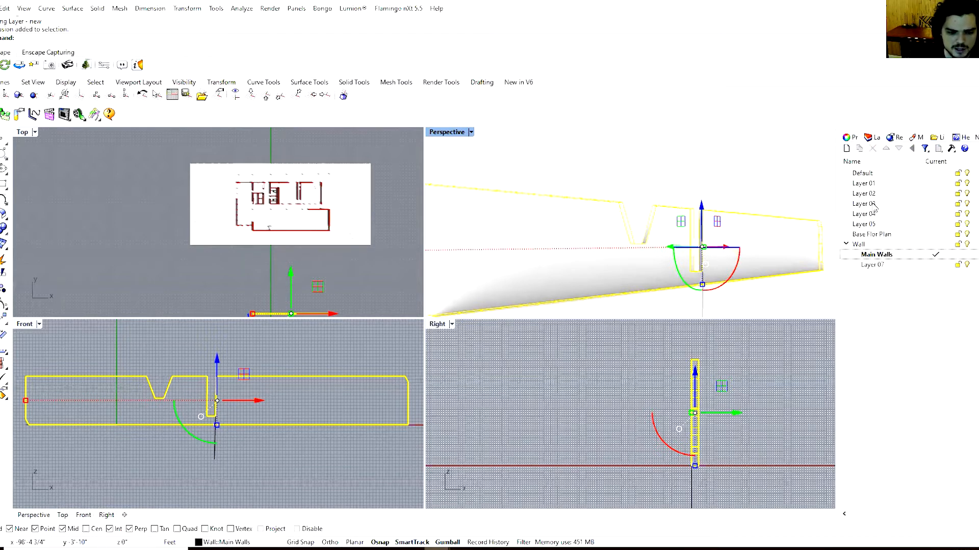
pyautogui.click(846, 148)
pyautogui.write('Guides')
pyautogui.click(908, 350)
pyautogui.click(974, 274)
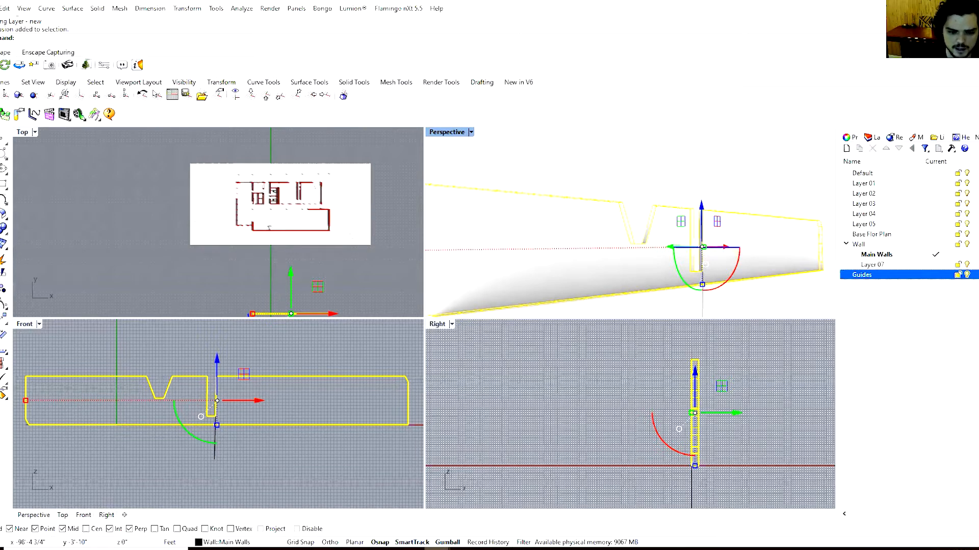
pyautogui.click(316, 214)
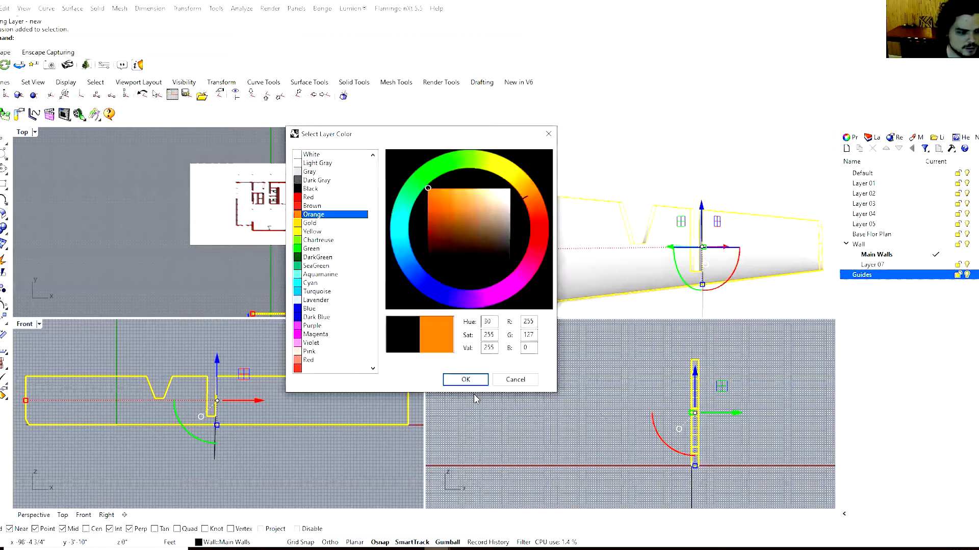
pyautogui.click(465, 380)
# - Delete the vertical line at the narrow notch and make Guides the current layer
pyautogui.click(215, 453)
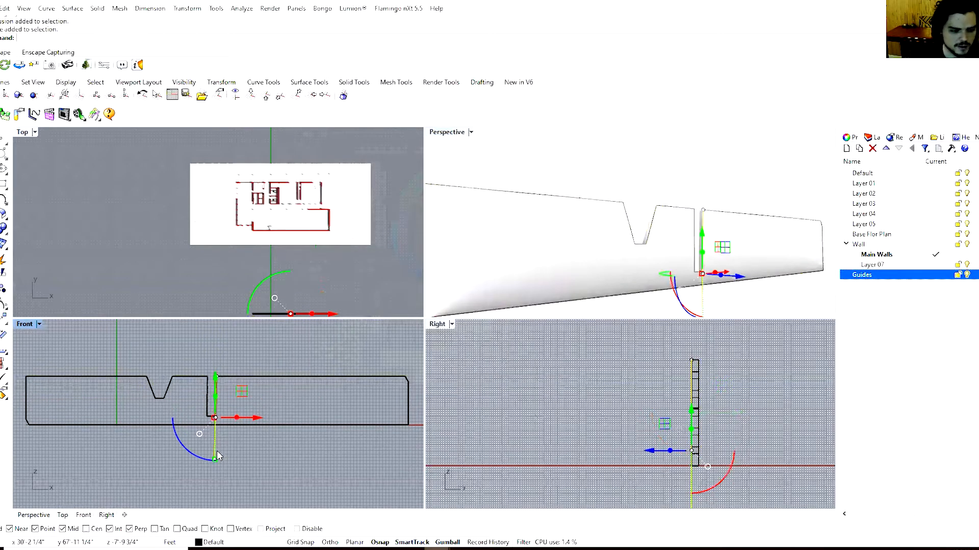
pyautogui.press('Delete')
pyautogui.click(942, 276)
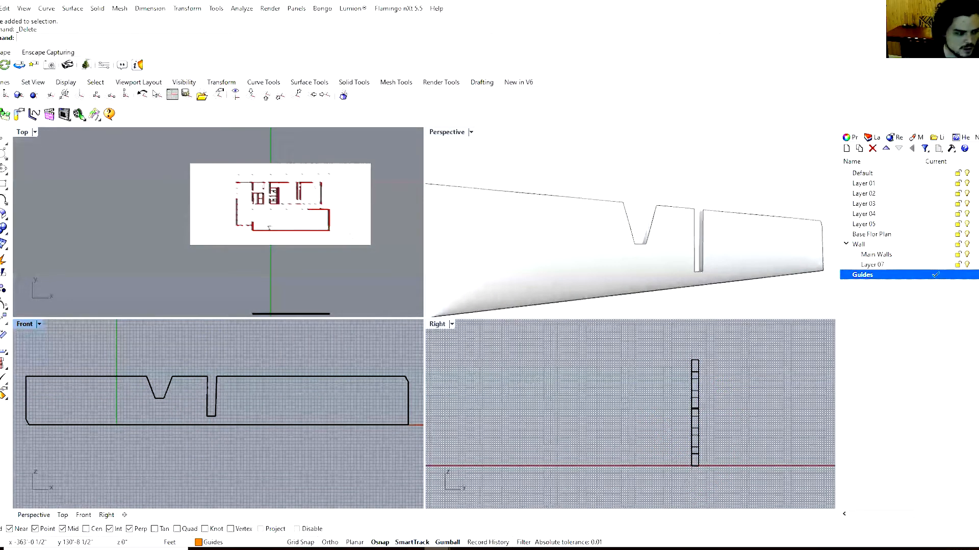
# - Draw a vertical guide polyline in the Front view near the wall's left end, from its base to above its top edge
pyautogui.press('Return')
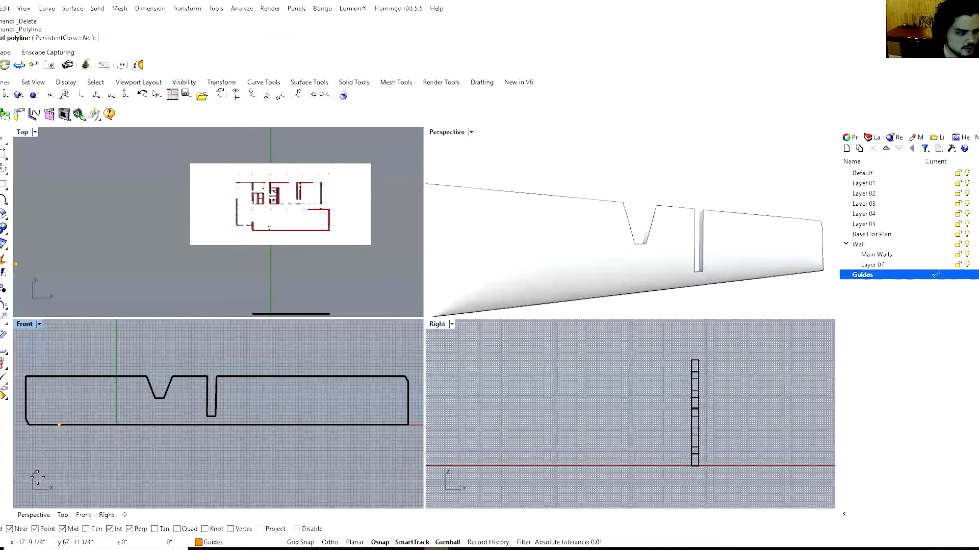
pyautogui.click(32, 423)
pyautogui.click(34, 367)
pyautogui.press('Return')
# - Duplicate the guide line in place and move the copy 2' along the wall's length
pyautogui.hotkey('ctrl', 'c')
pyautogui.hotkey('ctrl', 'v')
pyautogui.moveTo(87, 384); pyautogui.dragTo(81, 387)
pyautogui.write('2')
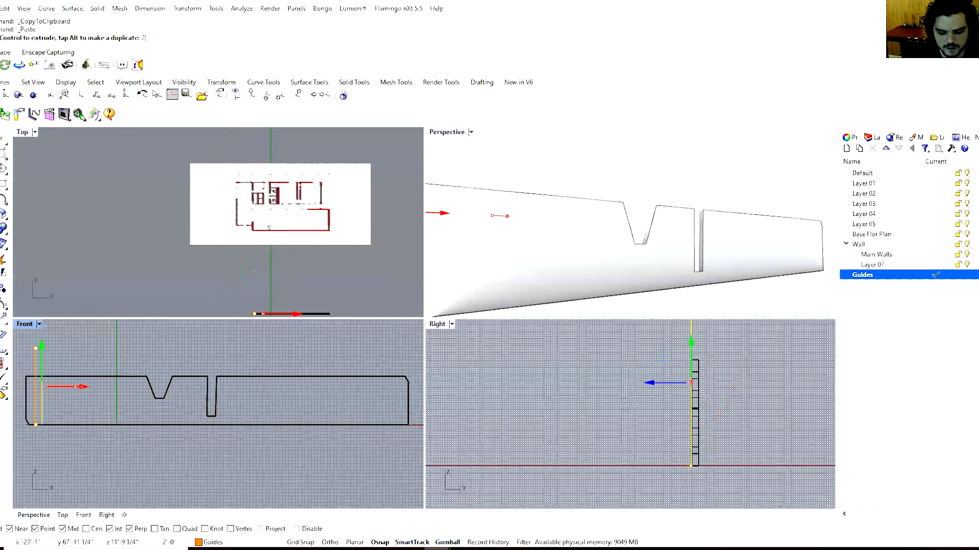
pyautogui.press('Return')
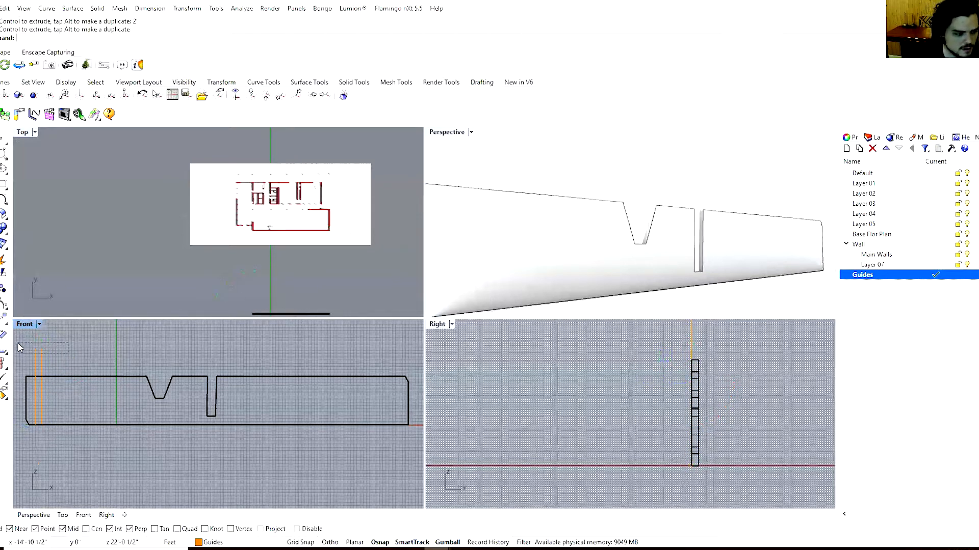
# - Duplicate the pair of guide lines and move the copy 8' along the wall's length
pyautogui.hotkey('ctrl', 'c')
pyautogui.hotkey('ctrl', 'v')
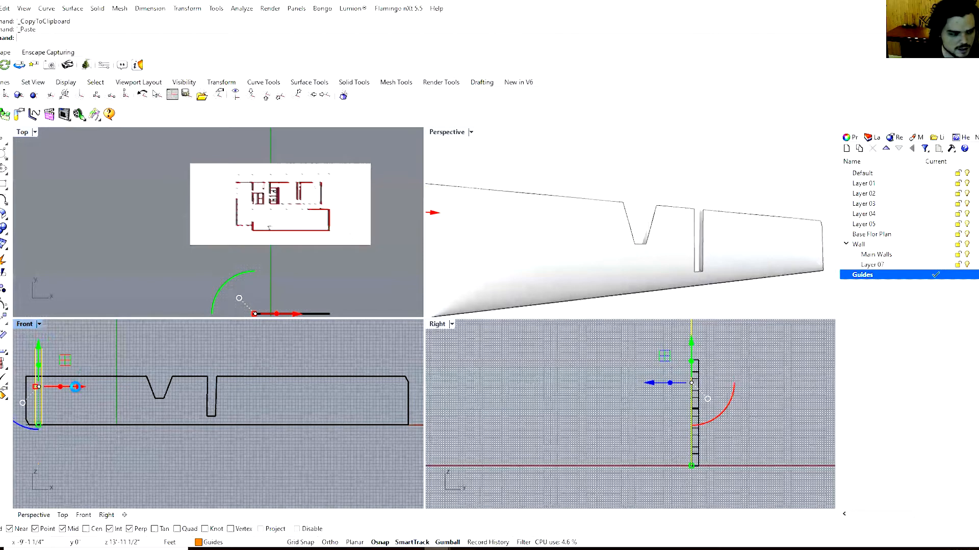
pyautogui.moveTo(75, 387); pyautogui.dragTo(102, 386)
pyautogui.write("8'")
pyautogui.press('Return')
# - Array the first guide pair with ArrayLinear, using 10 items and the 8' distance to the copied pair as spacing
pyautogui.click(119, 464)
pyautogui.moveTo(53, 365); pyautogui.dragTo(28, 347)
pyautogui.write('ArrayLinear')
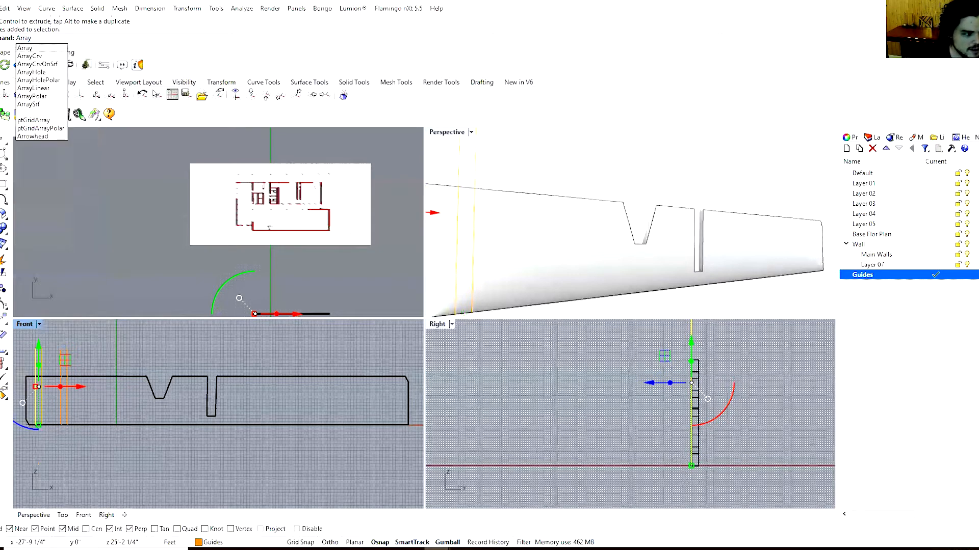
pyautogui.press('Return')
pyautogui.press('Return')
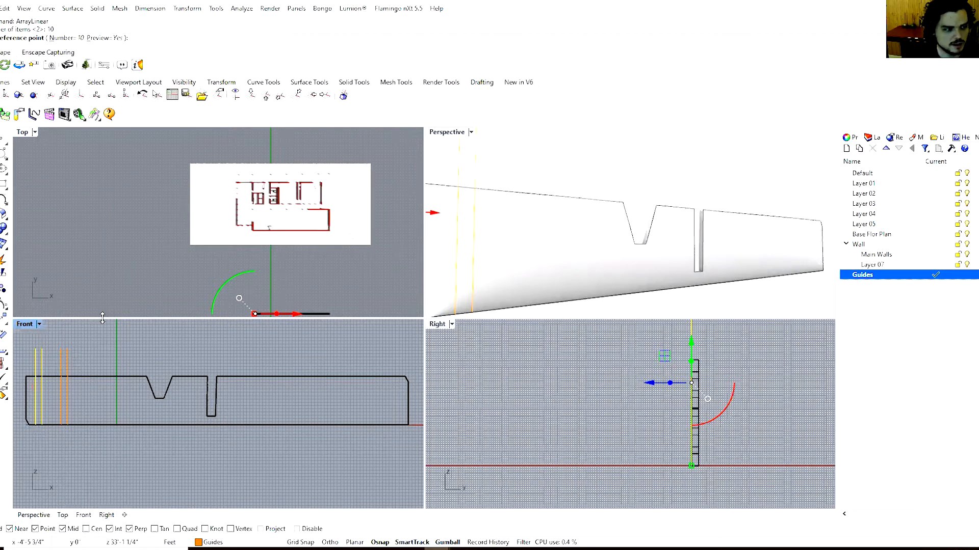
pyautogui.click(36, 349)
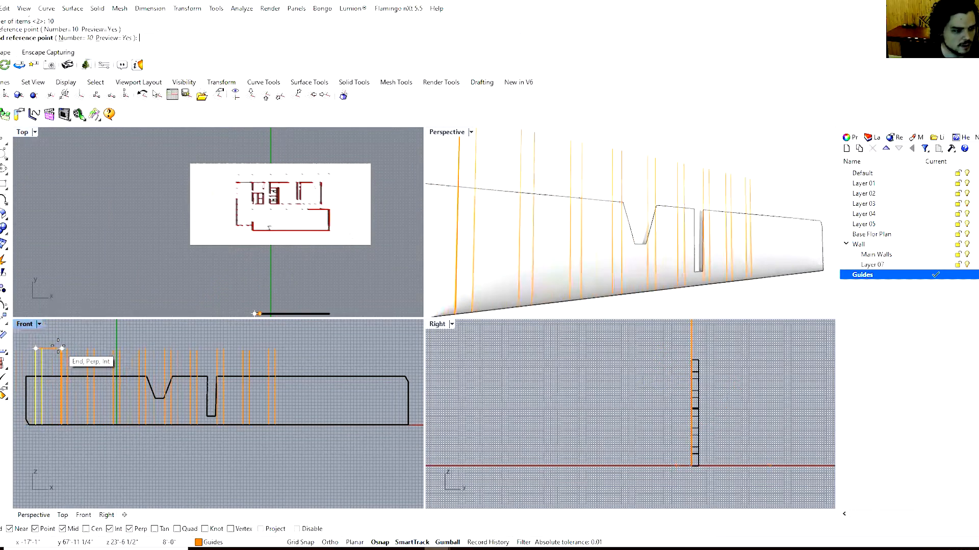
pyautogui.click(61, 348)
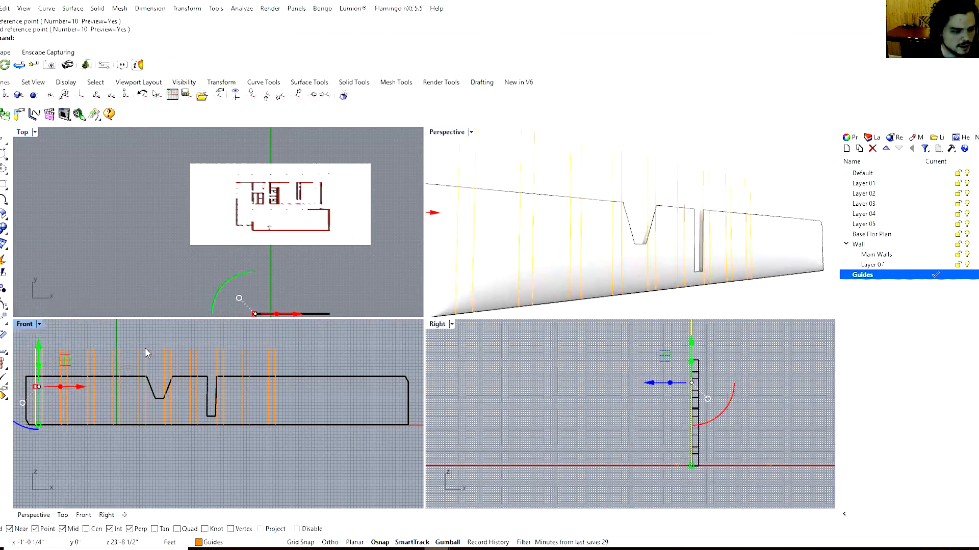
pyautogui.press('Escape')
# - Move two control points on the border curve's top edge onto the last guide pair, snapping each to its guide intersection
pyautogui.click(245, 379)
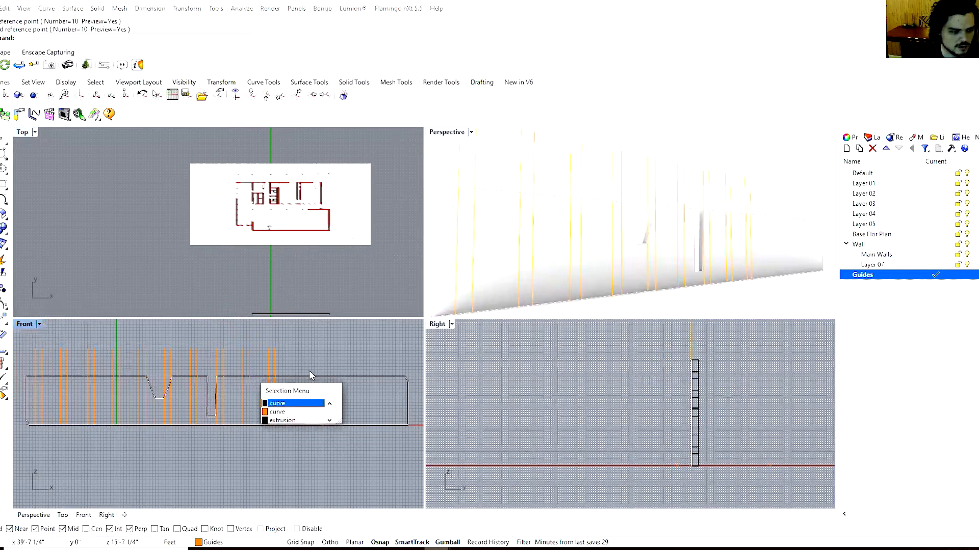
pyautogui.click(293, 401)
pyautogui.scroll(3, 263, 329)
pyautogui.scroll(1, 264, 328)
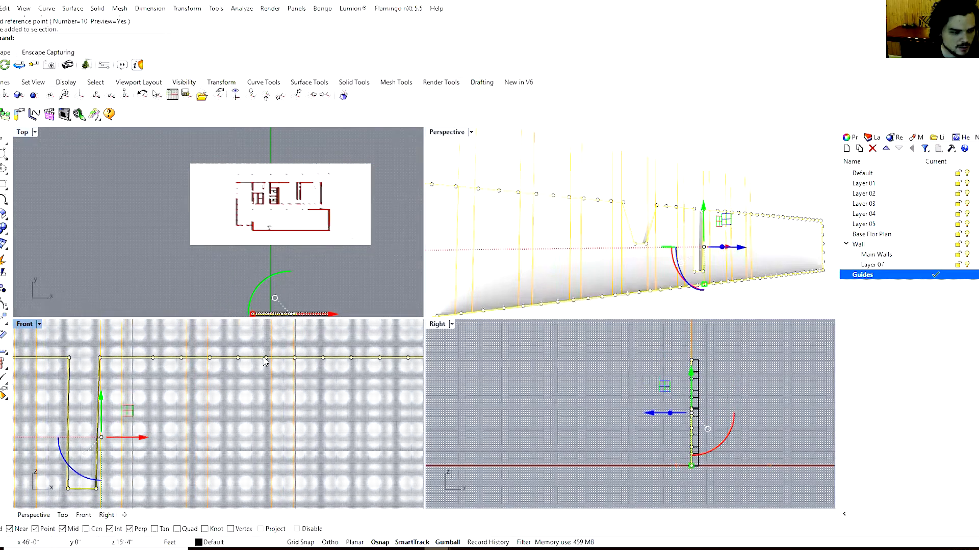
pyautogui.click(266, 358)
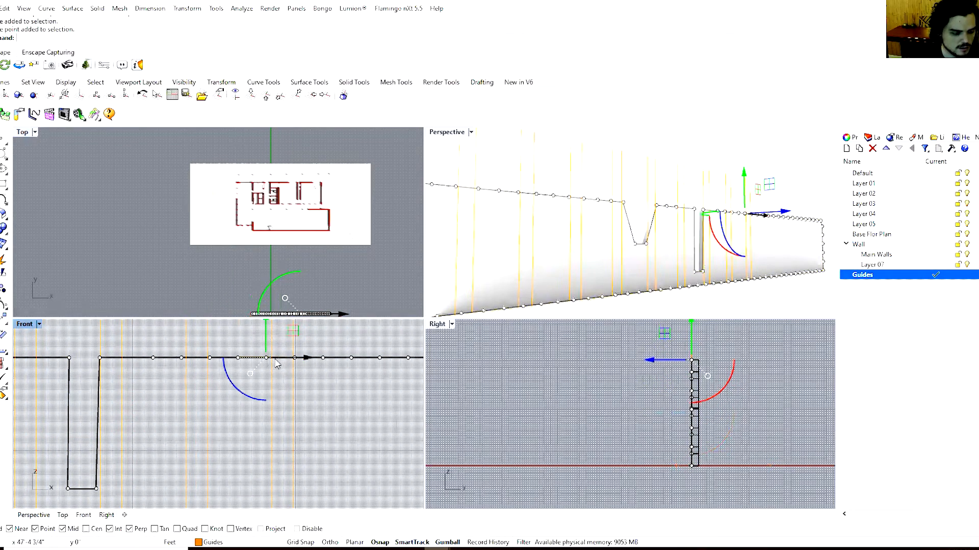
pyautogui.scroll(11, 274, 359)
pyautogui.moveTo(247, 356); pyautogui.dragTo(265, 356)
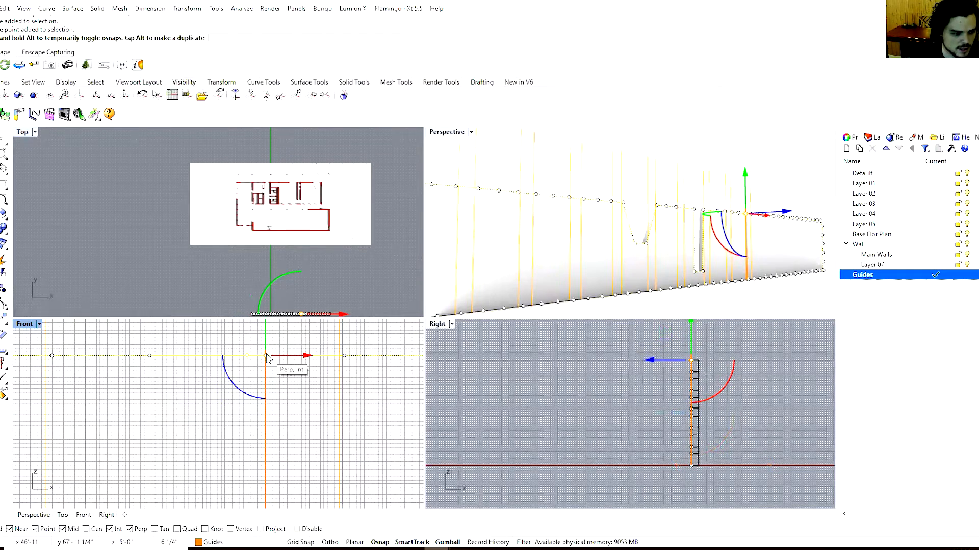
pyautogui.moveTo(345, 356); pyautogui.dragTo(338, 355)
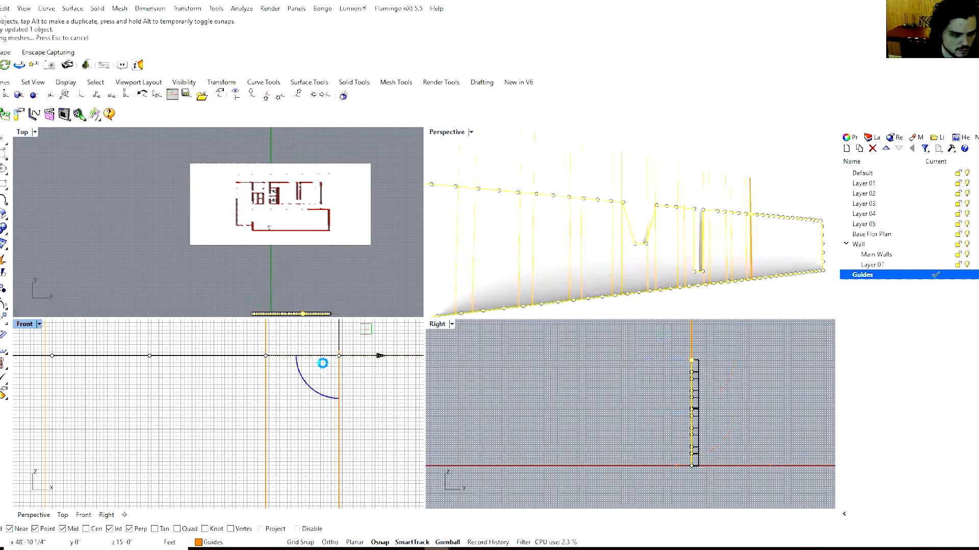
pyautogui.scroll(-4, 279, 371)
pyautogui.click(274, 364)
pyautogui.click(257, 365)
pyautogui.click(270, 362)
pyautogui.click(285, 393)
pyautogui.press('Return')
pyautogui.scroll(3, 318, 357)
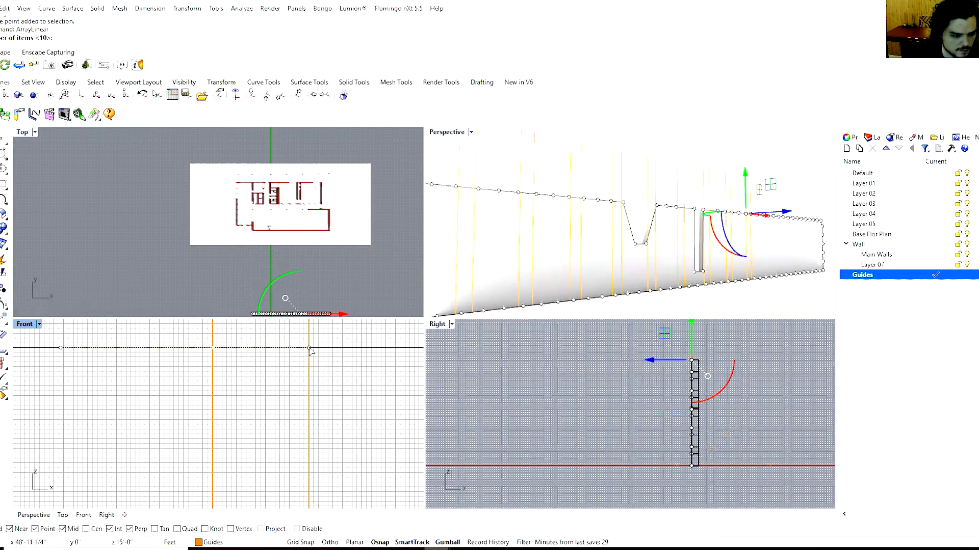
pyautogui.scroll(-4, 294, 367)
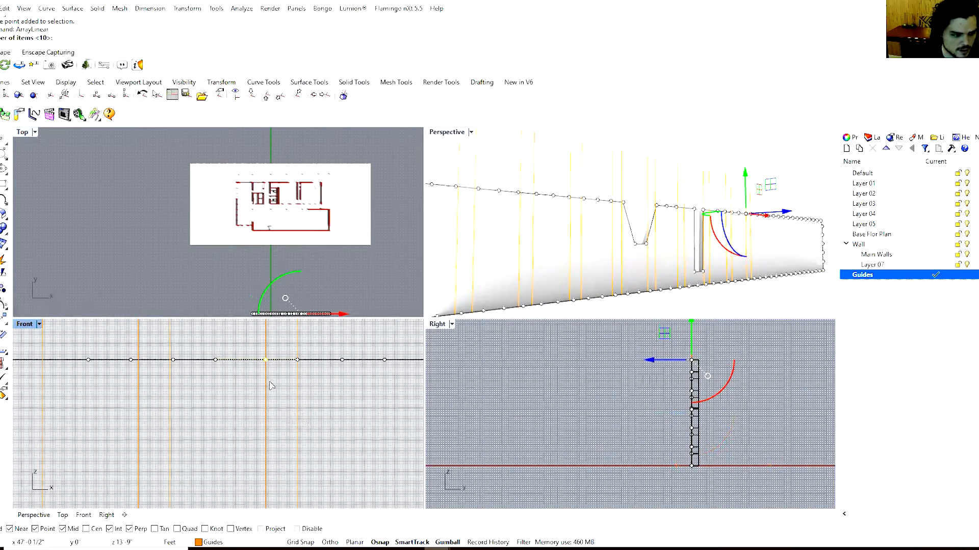
pyautogui.press('Escape')
# - Lower the two control points on the last guide pair together to cut a new notch into the wall's top edge
pyautogui.click(266, 362)
pyautogui.click(265, 360)
pyautogui.click(285, 387)
pyautogui.click(265, 360)
pyautogui.keyDown('shift'); pyautogui.click(299, 361); pyautogui.keyUp('shift')
pyautogui.moveTo(280, 339); pyautogui.dragTo(280, 434)
pyautogui.keyDown('ctrl'); pyautogui.moveTo(281, 346); pyautogui.dragTo(280, 382, button='right'); pyautogui.keyUp('ctrl')
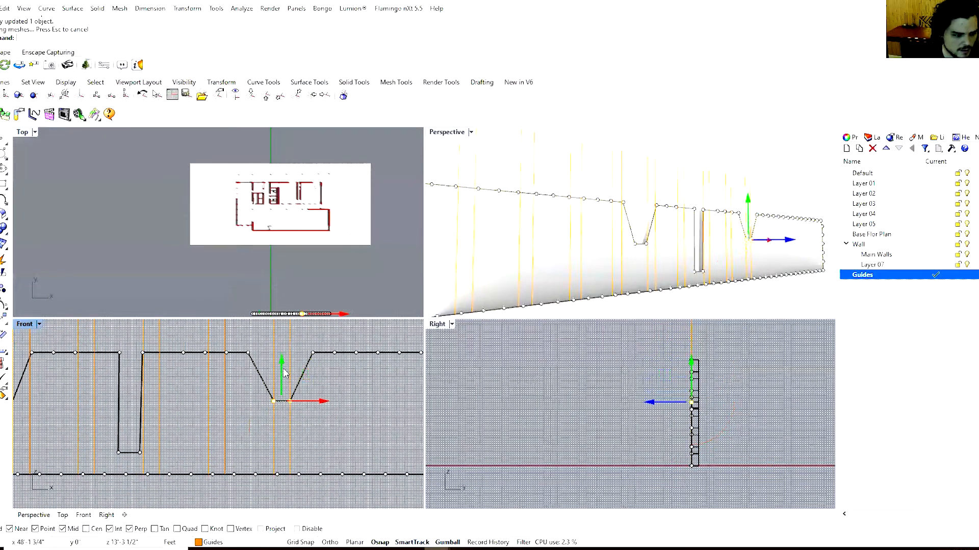
pyautogui.moveTo(282, 373); pyautogui.dragTo(282, 400)
pyautogui.press('Escape')
pyautogui.press('Escape')
# - Move the new notch's two upper corner points onto the guide lines so its sides run vertically
pyautogui.click(307, 357)
pyautogui.click(310, 353)
pyautogui.click(312, 352)
pyautogui.moveTo(312, 352); pyautogui.dragTo(289, 352)
pyautogui.scroll(5, 251, 356)
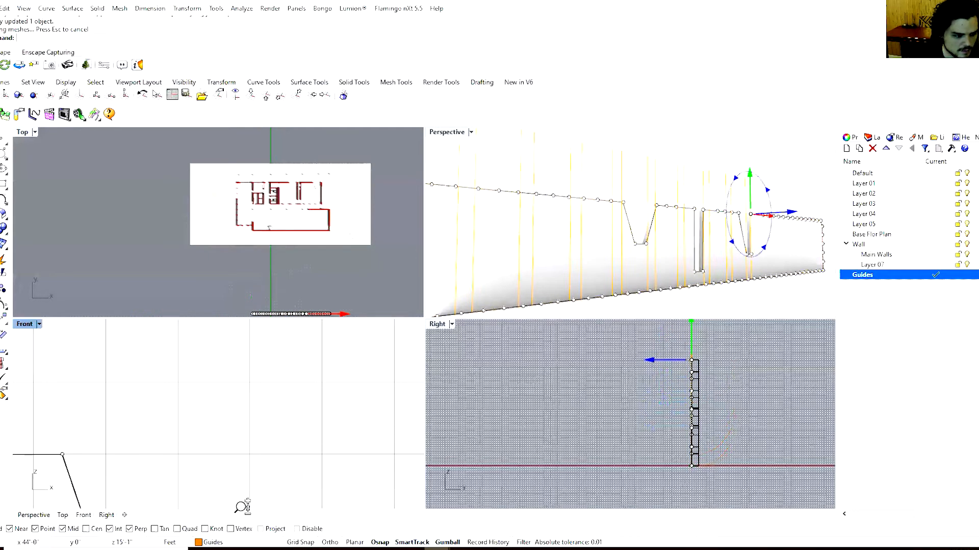
pyautogui.click(246, 354)
pyautogui.moveTo(246, 354); pyautogui.dragTo(311, 359)
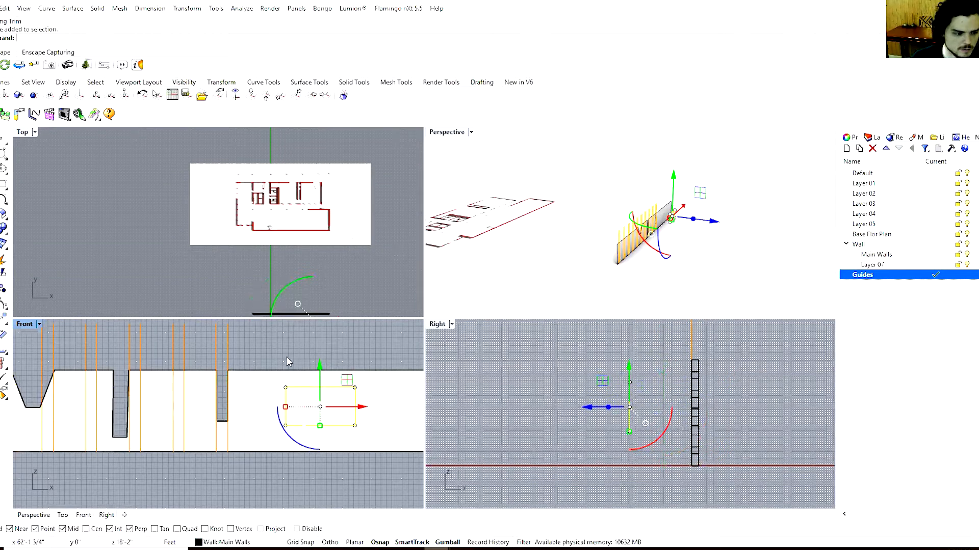
# - Trim the area inside the rectangle out of the wall to cut a window opening, accepting the history break
pyautogui.click(287, 361)
pyautogui.click(300, 388)
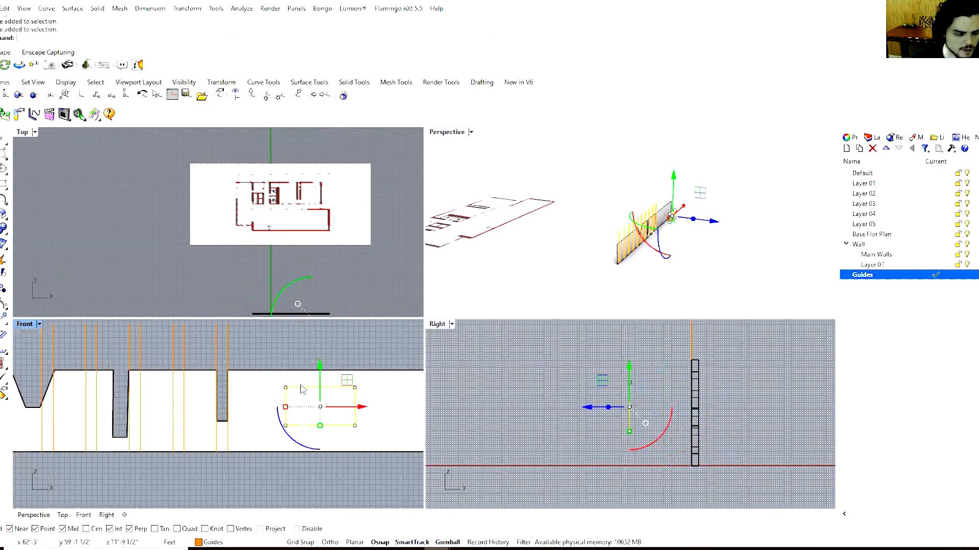
pyautogui.click(39, 325)
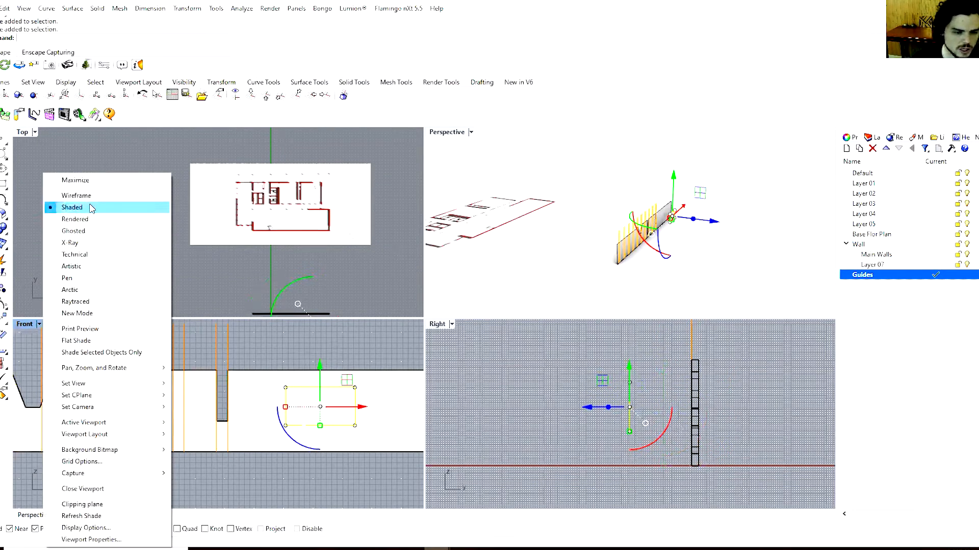
pyautogui.click(347, 343)
pyautogui.click(319, 389)
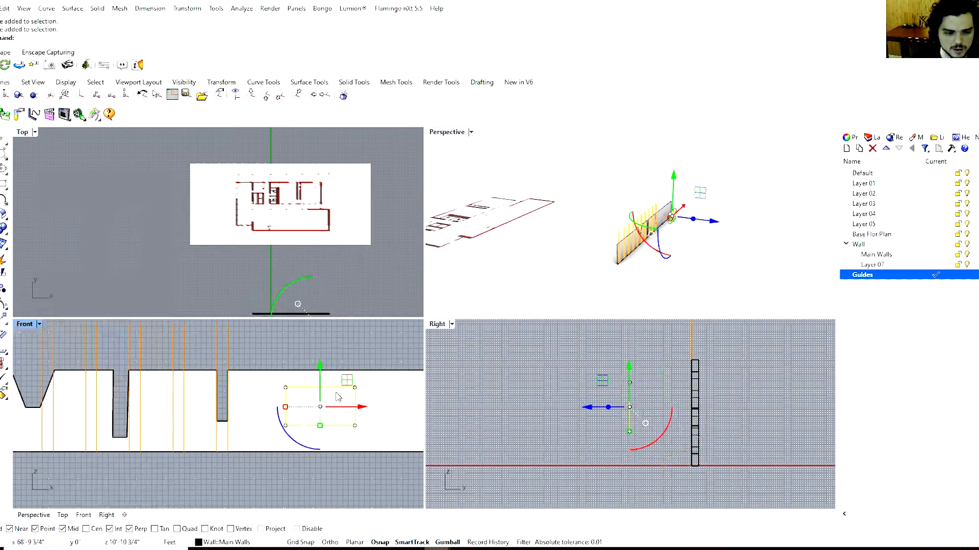
pyautogui.hotkey('ctrl', 't')
pyautogui.click(329, 412)
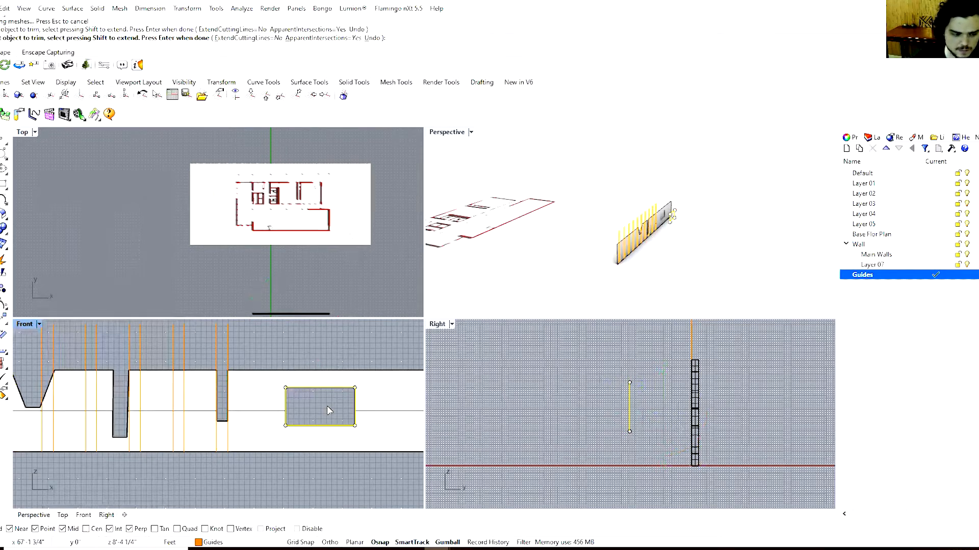
pyautogui.press('Return')
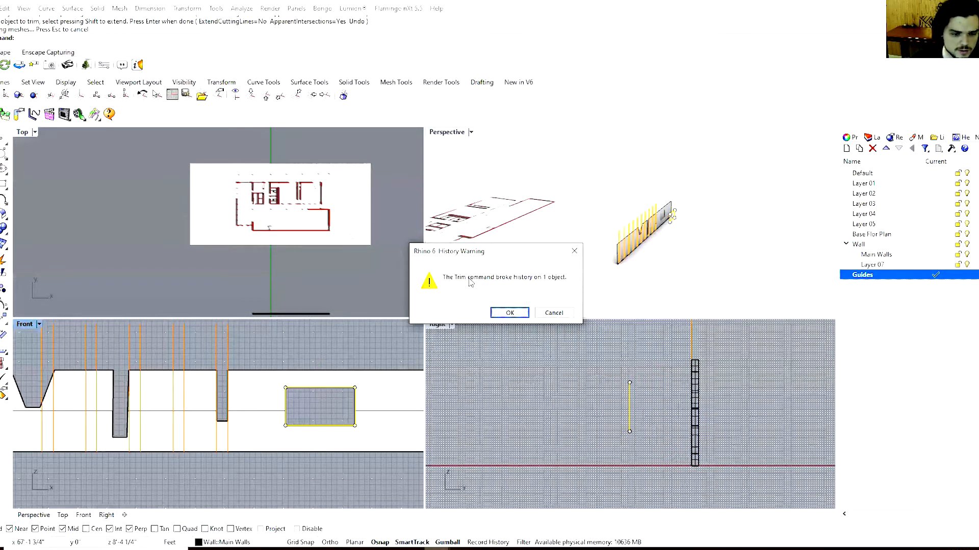
pyautogui.click(508, 312)
# - Duplicate the border curves of the trimmed wall surface with DupBorder
pyautogui.click(332, 337)
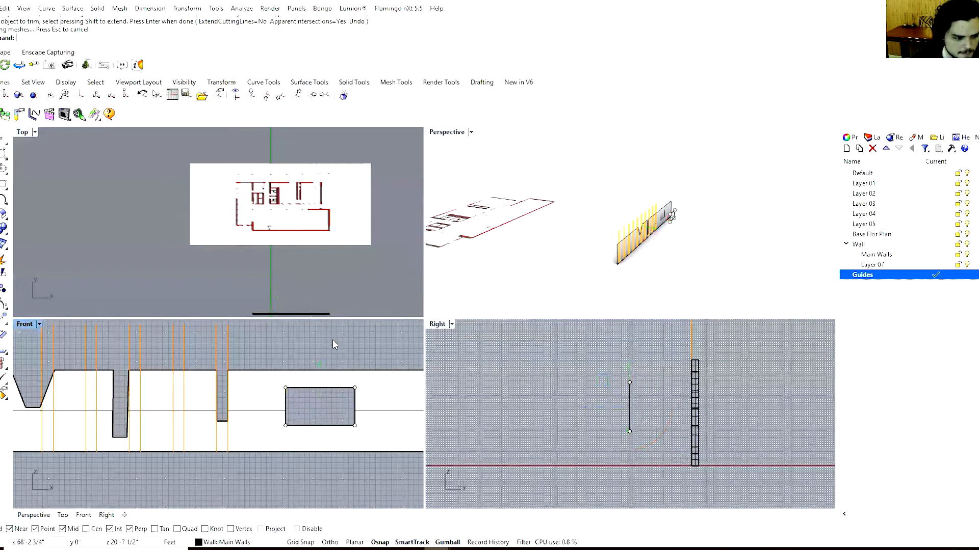
pyautogui.click(313, 386)
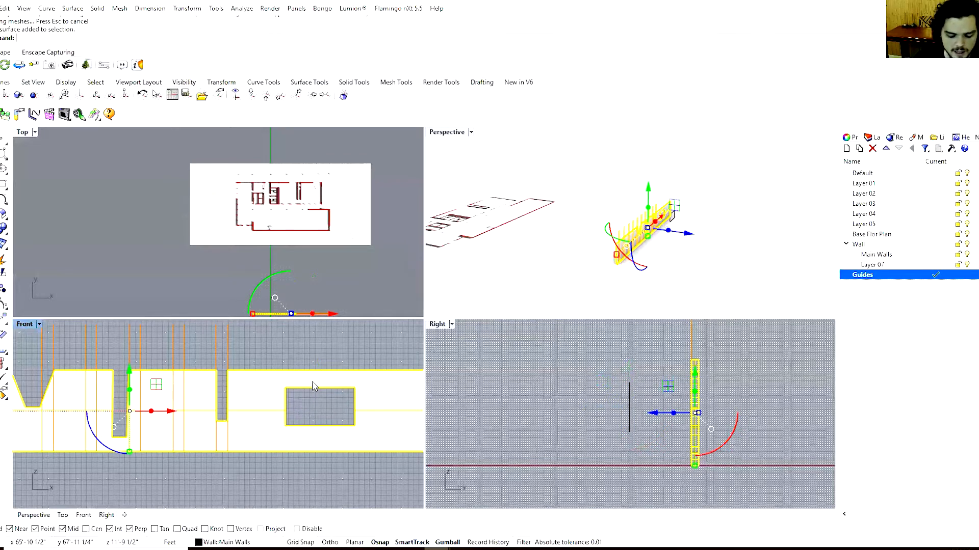
pyautogui.write('DupBorder')
pyautogui.press('Return')
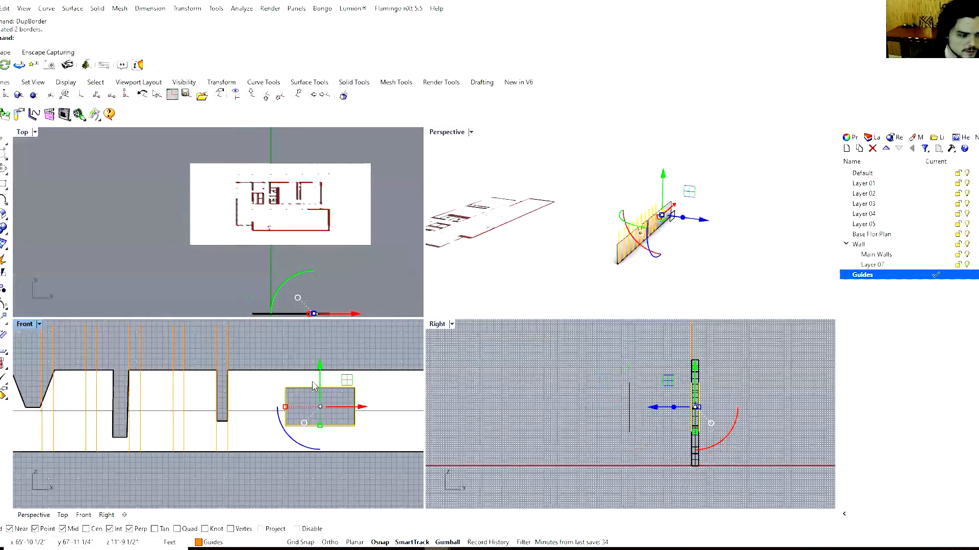
# - Extrude the wall's outer border and window border curves together by 1' as a solid with ExtrudeCrv and history recording on
pyautogui.click(774, 255)
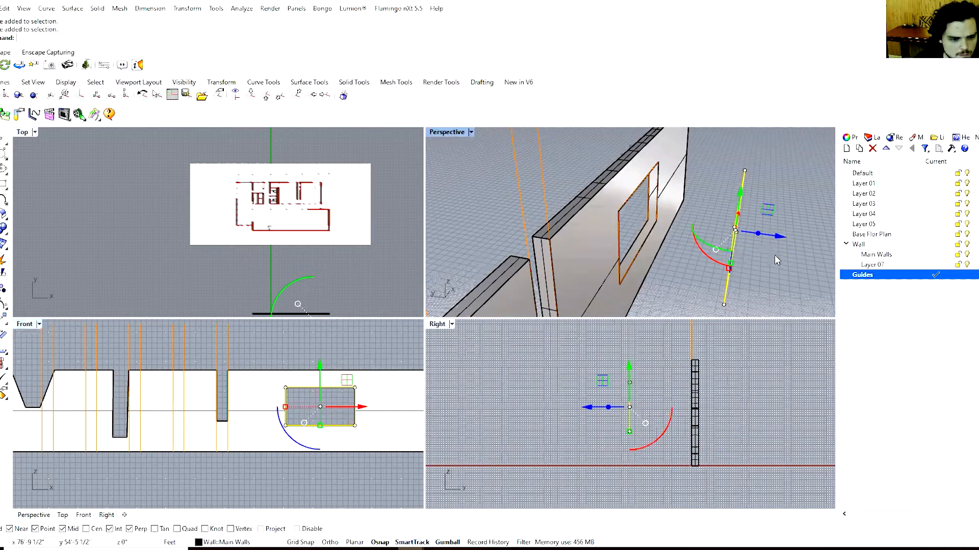
pyautogui.click(625, 199)
pyautogui.click(663, 225)
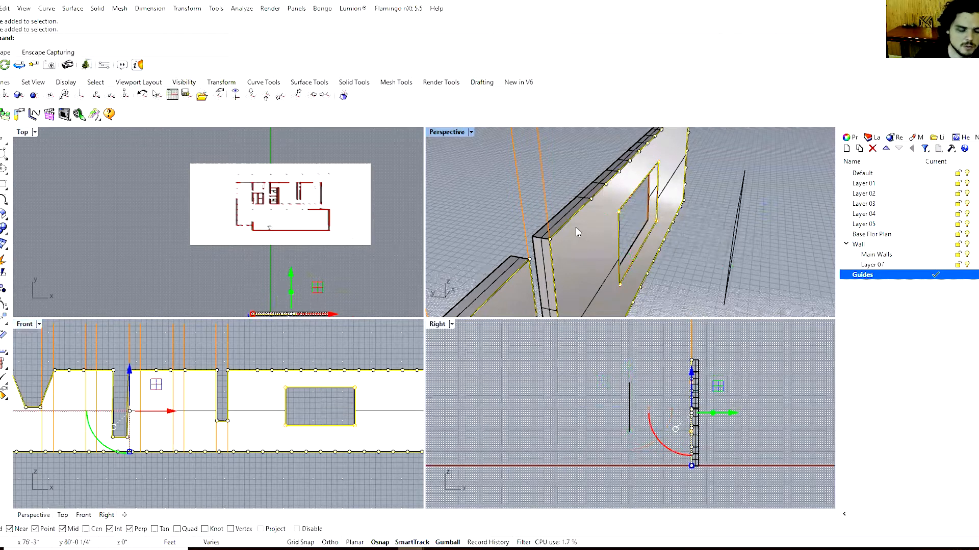
pyautogui.write('extrude')
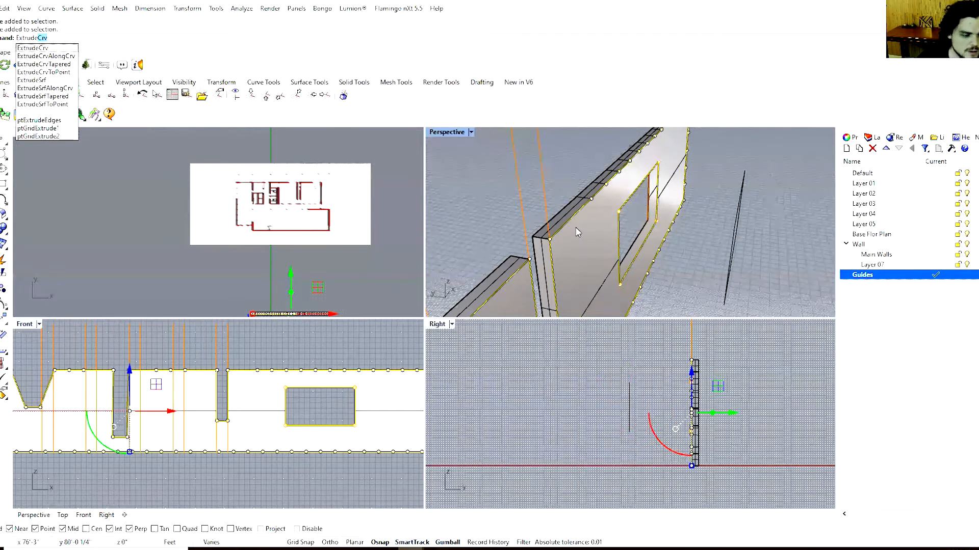
pyautogui.press('Return')
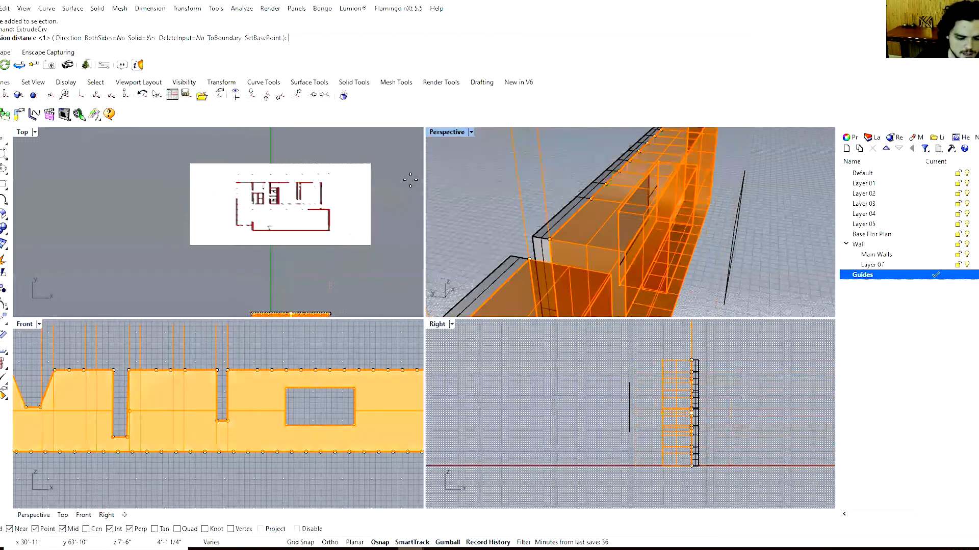
pyautogui.write('1')
pyautogui.press('Return')
pyautogui.press('Escape')
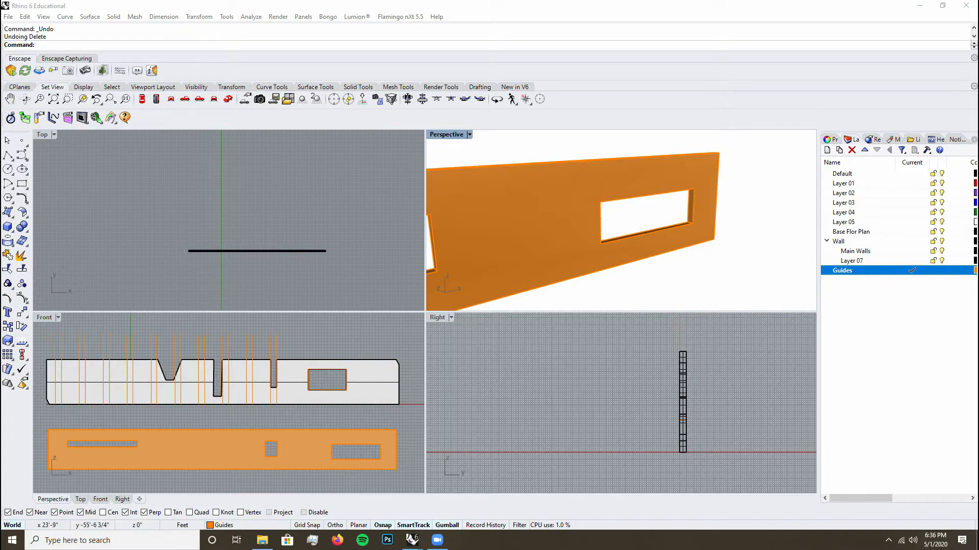
# - Raise the two upper control points of the lower wall's rightmost window curve to make the opening taller
pyautogui.click(655, 195)
pyautogui.click(686, 225)
pyautogui.click(694, 189)
pyautogui.keyDown('shift'); pyautogui.click(331, 444); pyautogui.keyUp('shift')
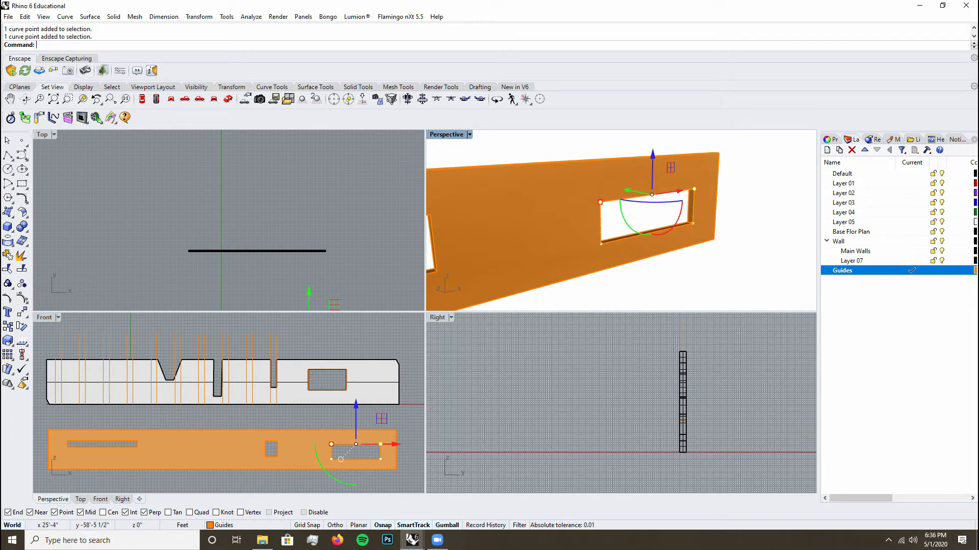
pyautogui.moveTo(355, 436); pyautogui.dragTo(356, 434)
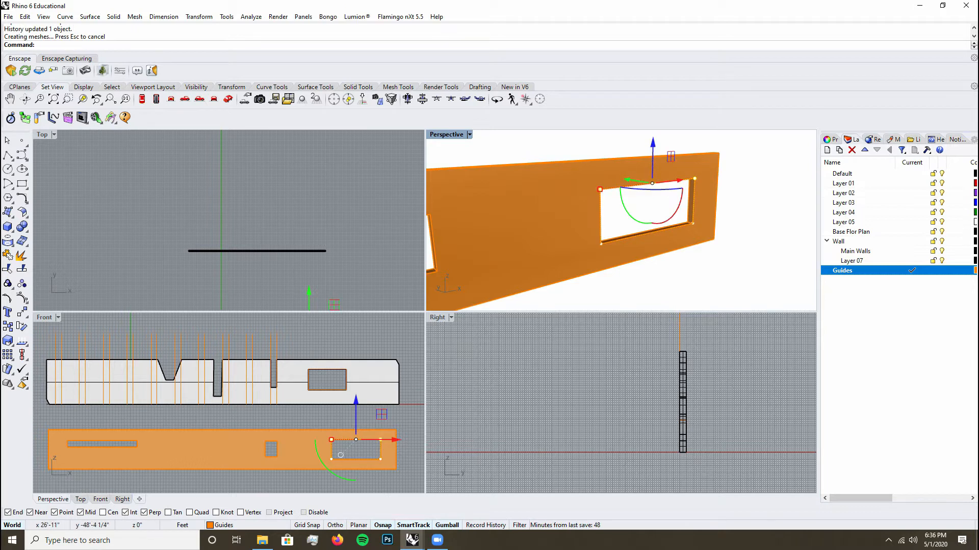
# - Lower the two bottom control points of the same window curve to extend the opening downward
pyautogui.click(380, 459)
pyautogui.keyDown('shift'); pyautogui.click(601, 244); pyautogui.keyUp('shift')
pyautogui.moveTo(651, 195); pyautogui.dragTo(652, 205)
pyautogui.press('Escape')
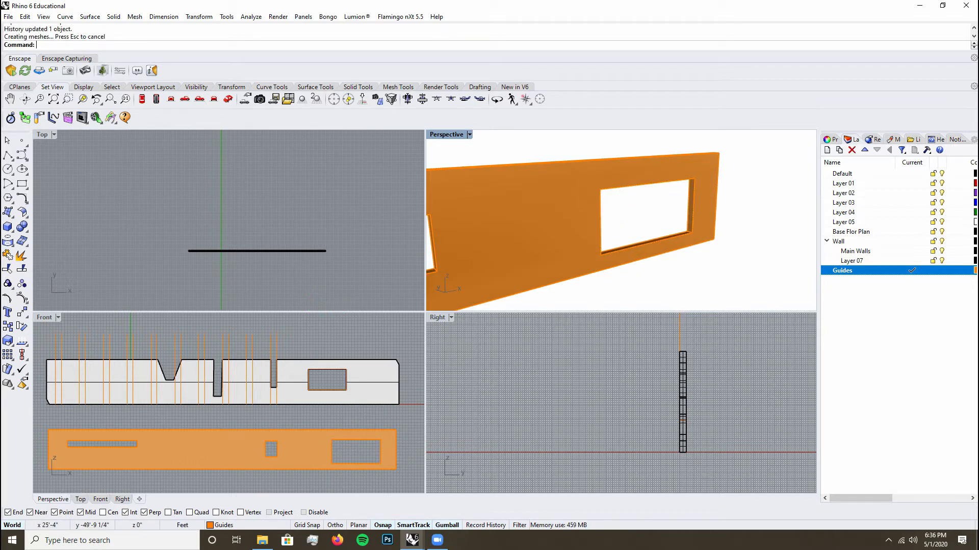
# - Delete the source curve of the enlarged window and accept breaking the wall's history
pyautogui.click(691, 218)
pyautogui.click(729, 241)
pyautogui.press('Delete')
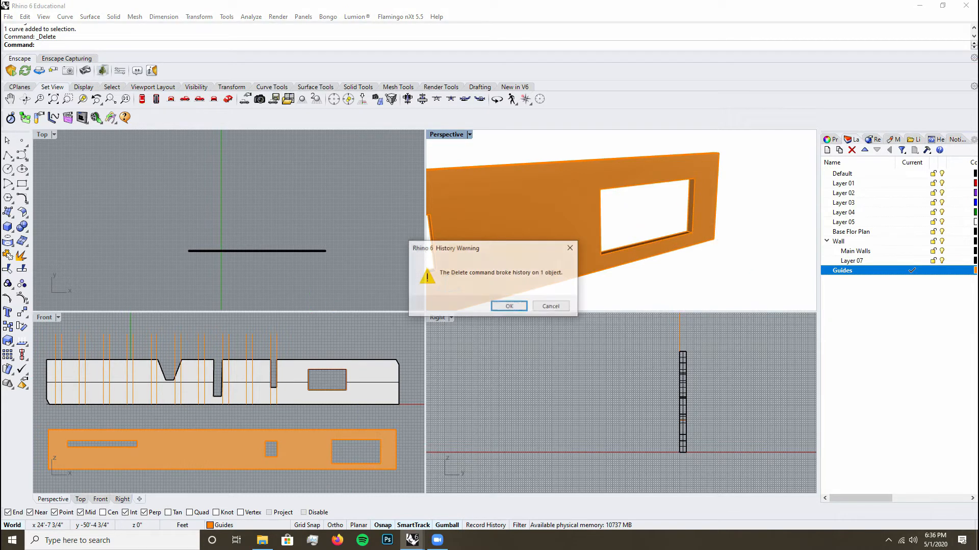
pyautogui.press('Return')
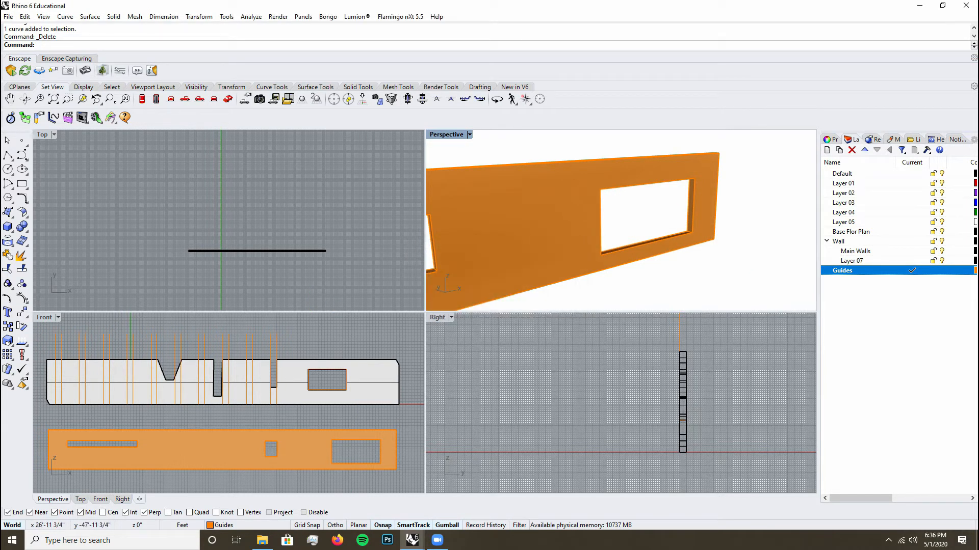
# - Splay the window opening by moving its right front edge outward and its top front edge upward
pyautogui.moveTo(717, 202); pyautogui.dragTo(726, 200)
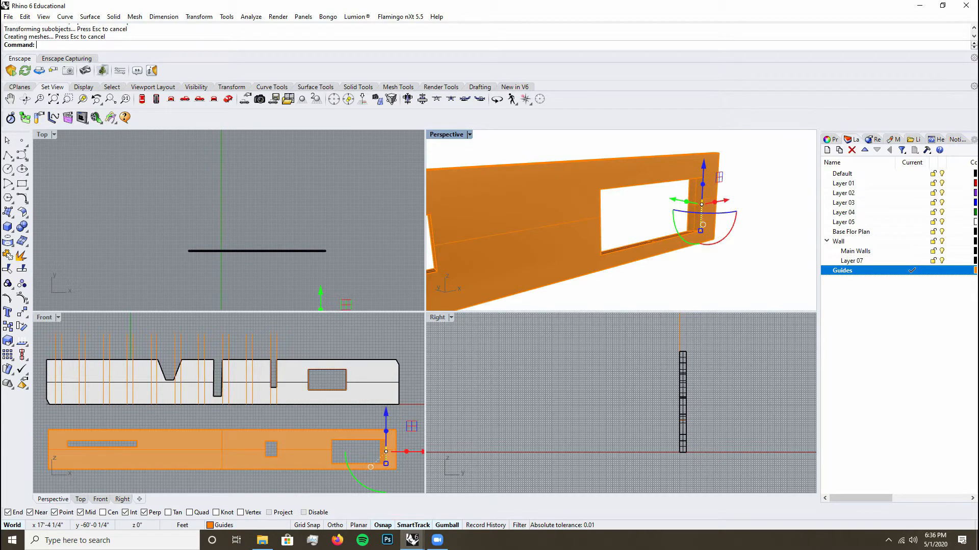
pyautogui.scroll(4, 667, 182)
pyautogui.keyDown('ctrl'); pyautogui.keyDown('shift'); pyautogui.click(667, 184); pyautogui.keyUp('shift'); pyautogui.keyUp('ctrl')
pyautogui.press('Escape')
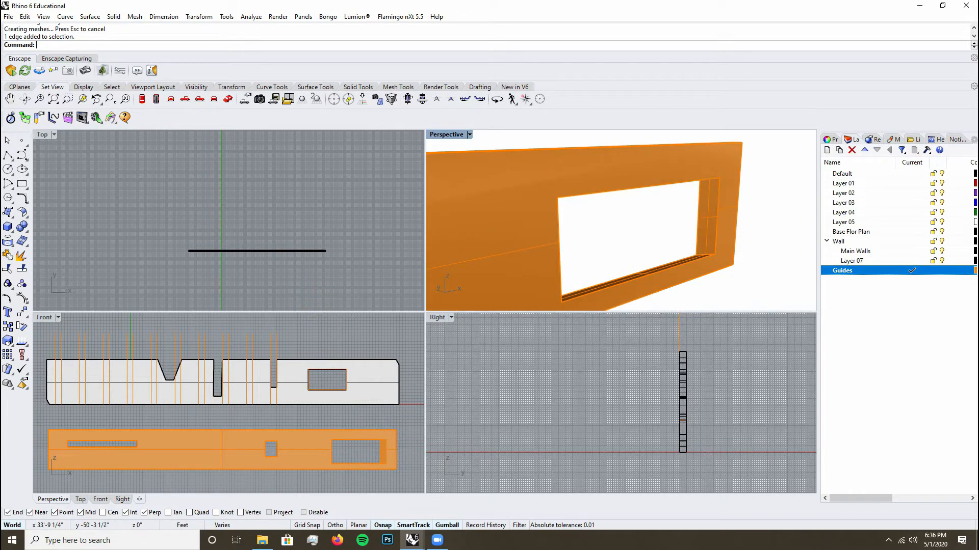
pyautogui.keyDown('ctrl'); pyautogui.keyDown('shift'); pyautogui.click(667, 184); pyautogui.keyUp('shift'); pyautogui.keyUp('ctrl')
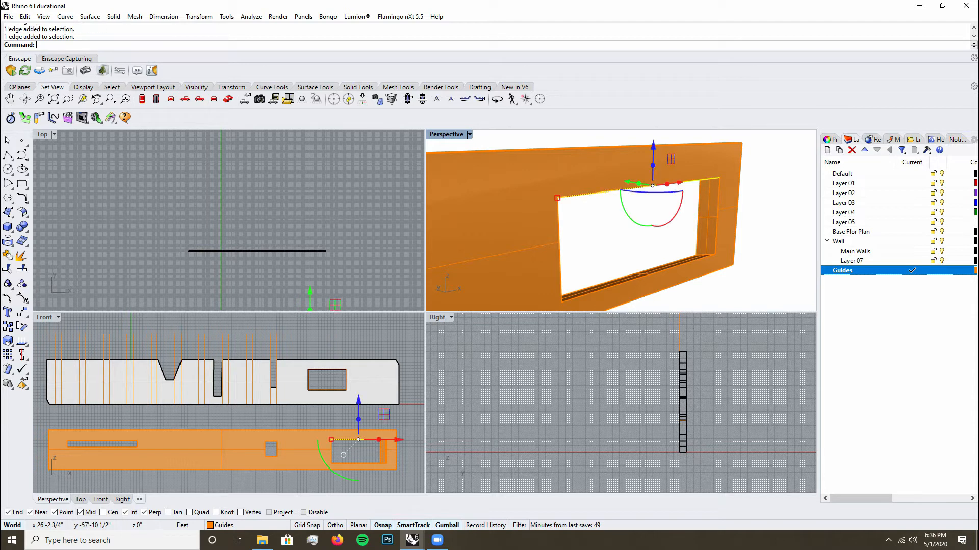
pyautogui.moveTo(653, 166); pyautogui.dragTo(653, 152)
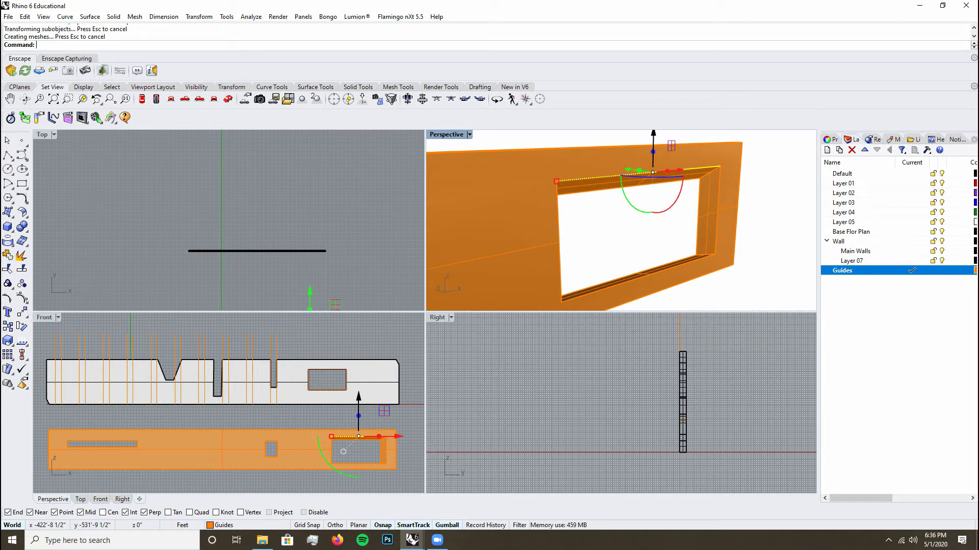
# - Move the window opening's left front edge outward to splay that side, undoing the extra edge move
pyautogui.moveTo(678, 230); pyautogui.dragTo(640, 238, button='right')
pyautogui.press('Escape')
pyautogui.keyDown('ctrl'); pyautogui.keyDown('shift'); pyautogui.click(562, 217); pyautogui.keyUp('shift'); pyautogui.keyUp('ctrl')
pyautogui.moveTo(591, 206); pyautogui.dragTo(568, 192)
pyautogui.moveTo(612, 219); pyautogui.dragTo(701, 202, button='right')
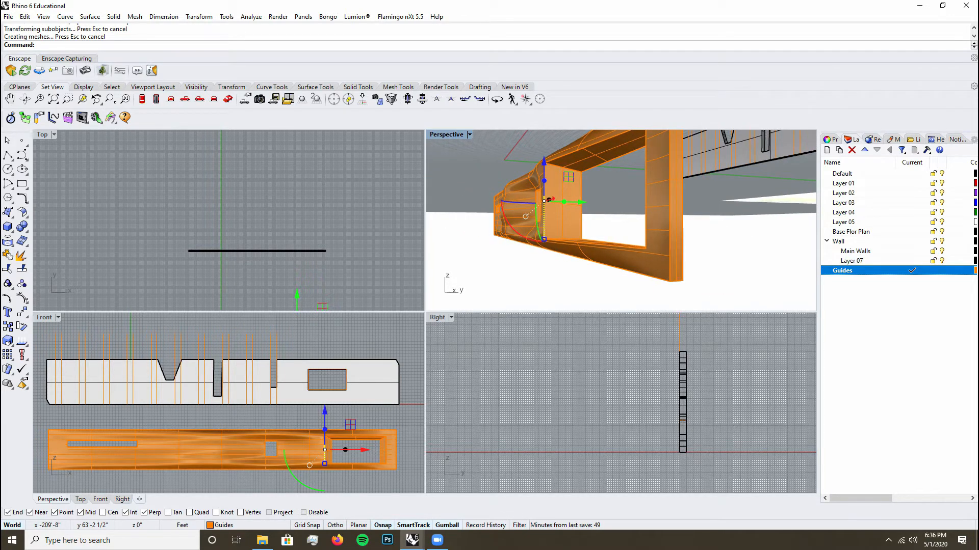
pyautogui.hotkey('ctrl', 'z')
# - Extrude the wall's end face outward, and extrude the new end segment's front face into a perpendicular return
pyautogui.moveTo(700, 202); pyautogui.dragTo(642, 207, button='right')
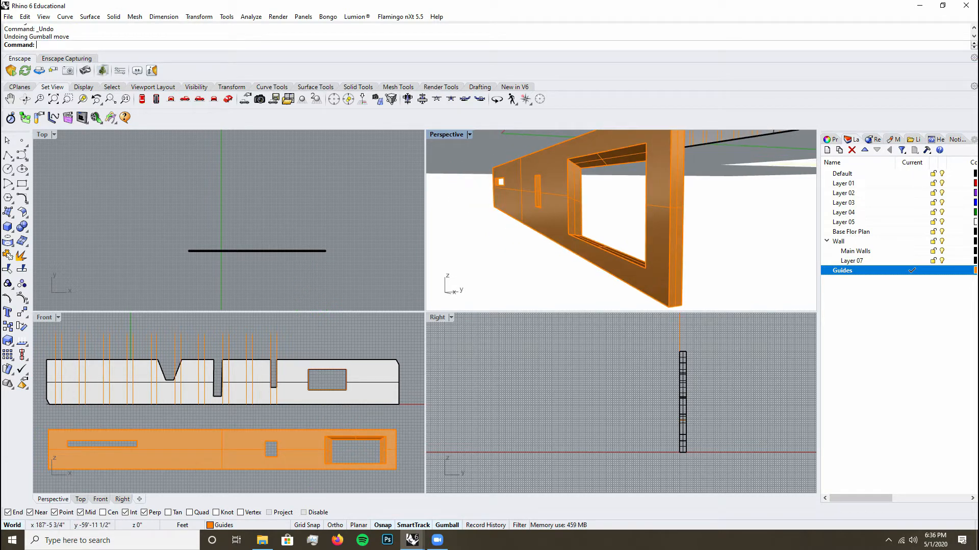
pyautogui.keyDown('ctrl'); pyautogui.keyDown('shift'); pyautogui.click(675, 214); pyautogui.keyUp('shift'); pyautogui.keyUp('ctrl')
pyautogui.scroll(-6, 612, 217)
pyautogui.moveTo(619, 237); pyautogui.dragTo(647, 265, button='right')
pyautogui.moveTo(674, 238); pyautogui.dragTo(698, 244)
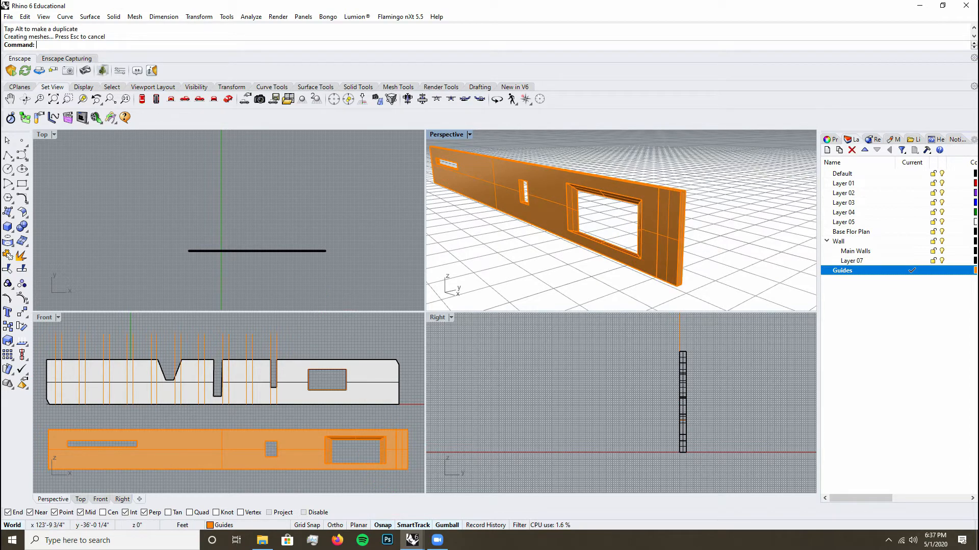
pyautogui.keyDown('ctrl'); pyautogui.keyDown('shift'); pyautogui.click(683, 209); pyautogui.keyUp('shift'); pyautogui.keyUp('ctrl')
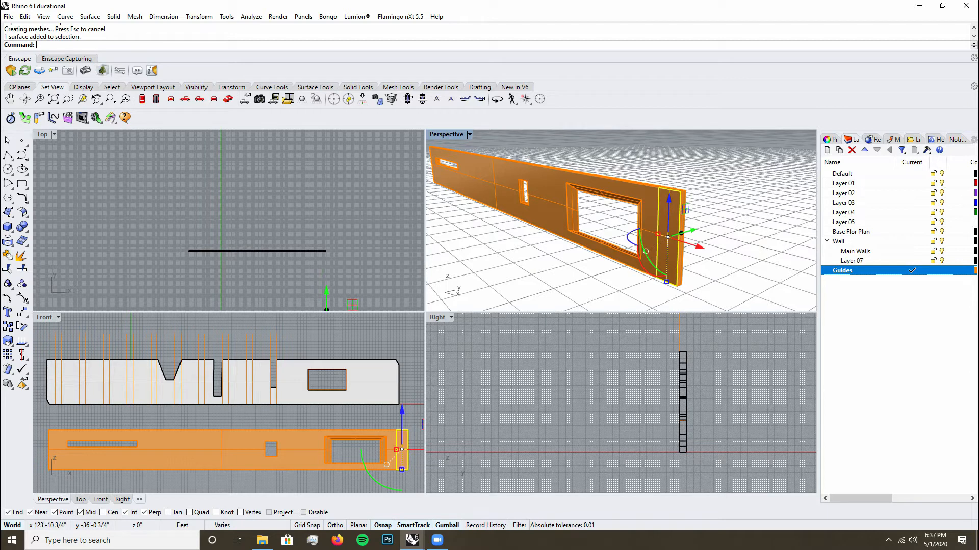
pyautogui.moveTo(681, 233); pyautogui.dragTo(651, 255)
pyautogui.moveTo(652, 224); pyautogui.dragTo(724, 251, button='right')
pyautogui.keyDown('ctrl'); pyautogui.keyDown('shift'); pyautogui.click(727, 227); pyautogui.keyUp('shift'); pyautogui.keyUp('ctrl')
pyautogui.moveTo(743, 226); pyautogui.dragTo(753, 225)
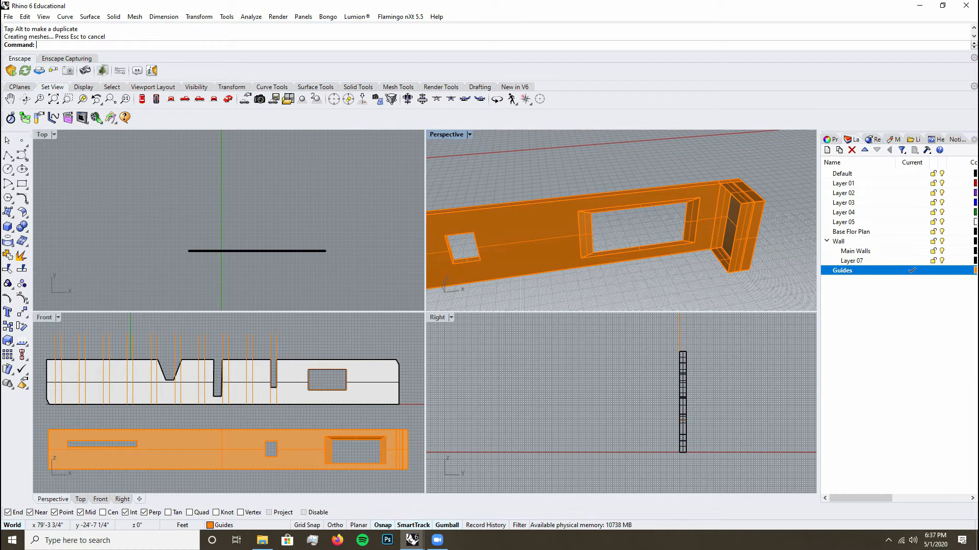
pyautogui.hotkey('ctrl', 'z')
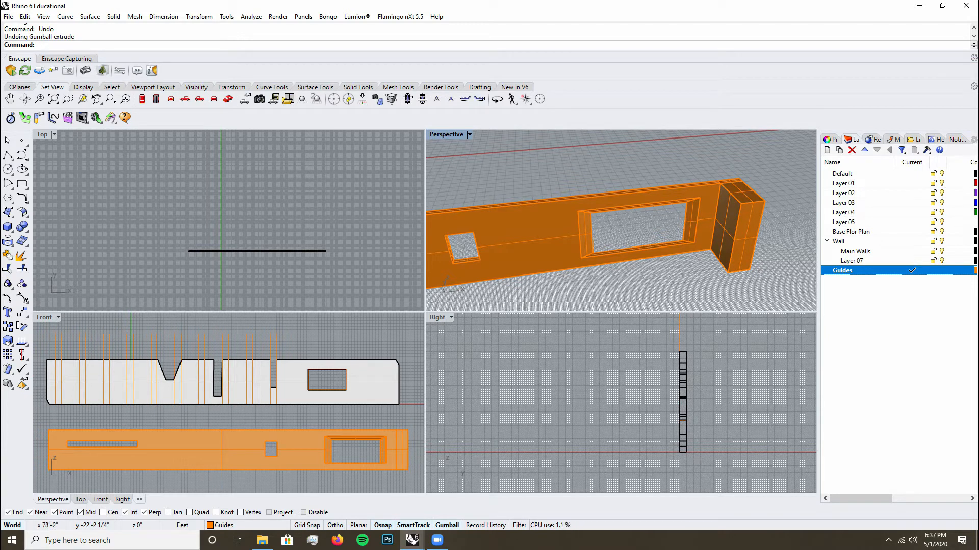
# - Thin the perpendicular return by moving its inner face toward its outer side in two passes
pyautogui.keyDown('ctrl'); pyautogui.keyDown('shift'); pyautogui.click(726, 229); pyautogui.keyUp('shift'); pyautogui.keyUp('ctrl')
pyautogui.moveTo(757, 224); pyautogui.dragTo(773, 222)
pyautogui.press('Escape')
pyautogui.scroll(7, 794, 202)
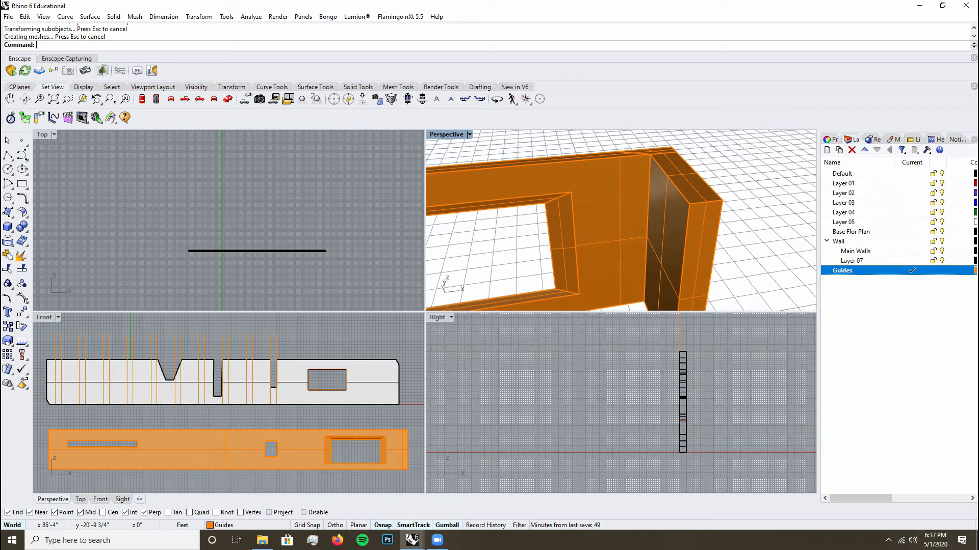
pyautogui.keyDown('ctrl'); pyautogui.keyDown('shift'); pyautogui.click(667, 235); pyautogui.keyUp('shift'); pyautogui.keyUp('ctrl')
pyautogui.moveTo(698, 259); pyautogui.dragTo(709, 258)
pyautogui.press('Escape')
# - Extrude the top face of the perpendicular return upward so it rises above the main wall
pyautogui.moveTo(709, 259); pyautogui.dragTo(694, 224, button='right')
pyautogui.scroll(-6, 693, 180)
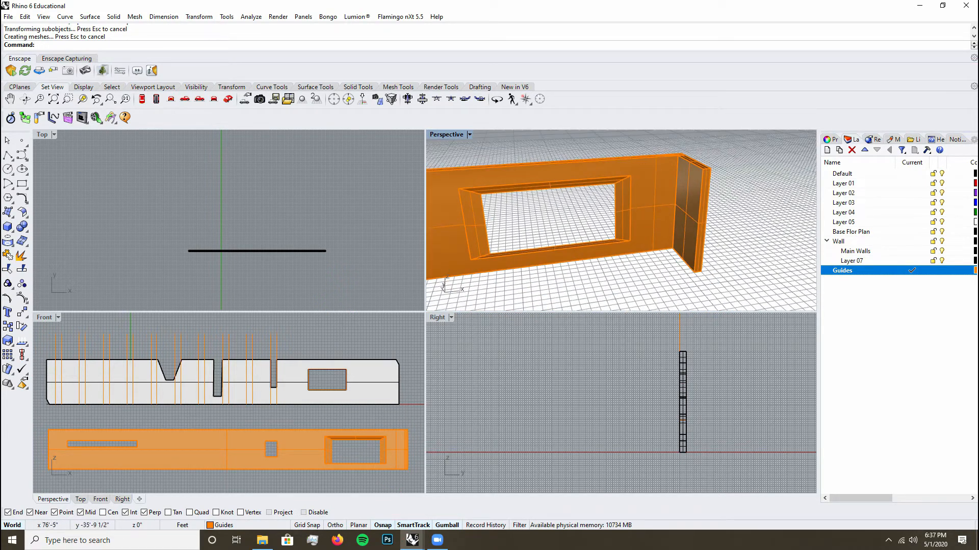
pyautogui.moveTo(693, 180); pyautogui.dragTo(694, 196, button='right')
pyautogui.keyDown('ctrl'); pyautogui.keyDown('shift'); pyautogui.click(694, 178); pyautogui.keyUp('shift'); pyautogui.keyUp('ctrl')
pyautogui.press('Escape')
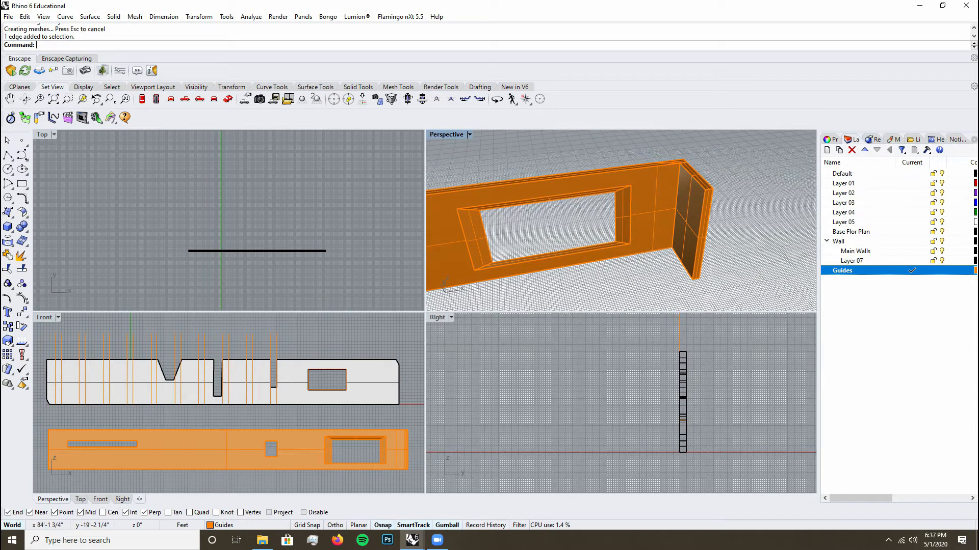
pyautogui.keyDown('ctrl'); pyautogui.keyDown('shift'); pyautogui.click(695, 177); pyautogui.keyUp('shift'); pyautogui.keyUp('ctrl')
pyautogui.press('Escape')
pyautogui.scroll(7, 701, 168)
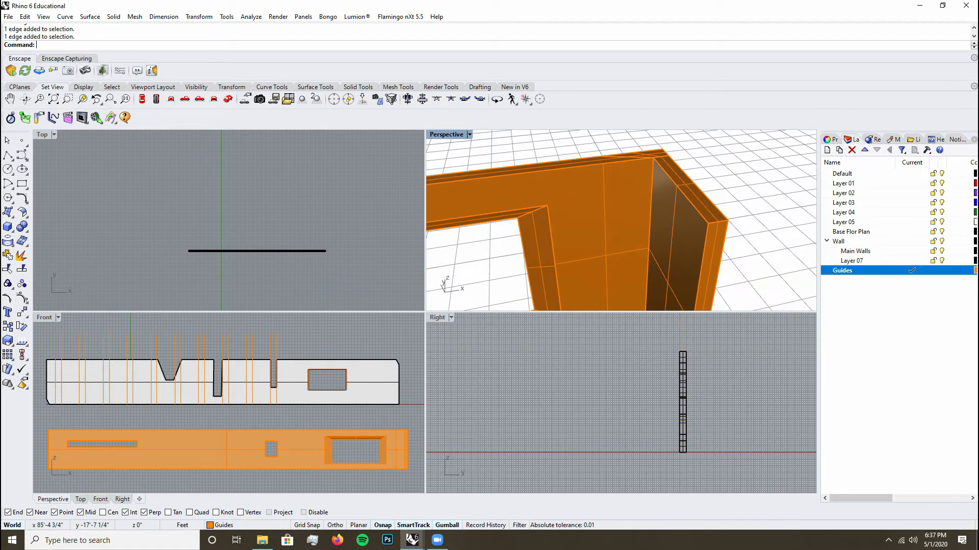
pyautogui.keyDown('ctrl'); pyautogui.keyDown('shift'); pyautogui.click(711, 211); pyautogui.keyUp('shift'); pyautogui.keyUp('ctrl')
pyautogui.scroll(-9, 712, 212)
pyautogui.moveTo(705, 181); pyautogui.dragTo(708, 155)
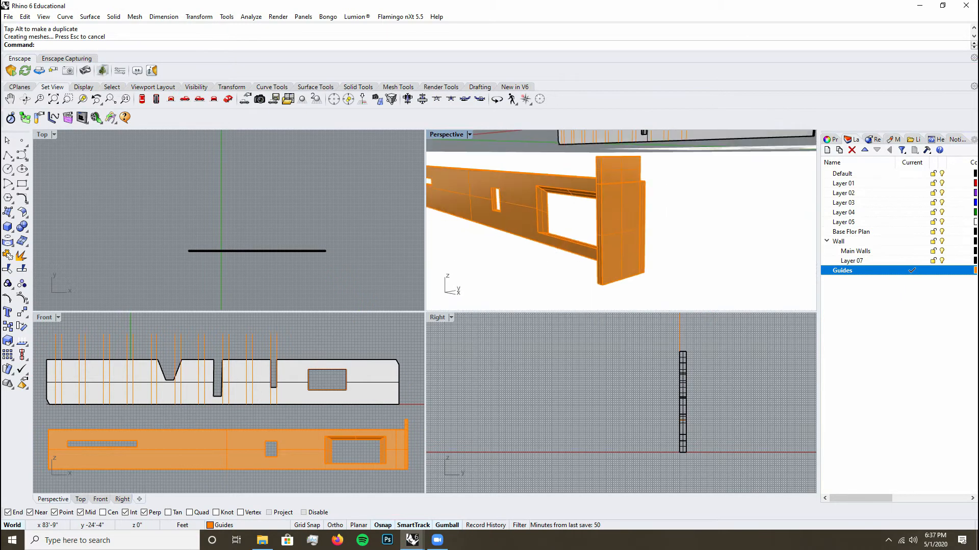
pyautogui.moveTo(708, 155)
pyautogui.mouseDown(button='right')
pyautogui.moveTo(754, 157)
pyautogui.moveTo(714, 161)
pyautogui.moveTo(711, 174)
pyautogui.mouseUp(button='right')
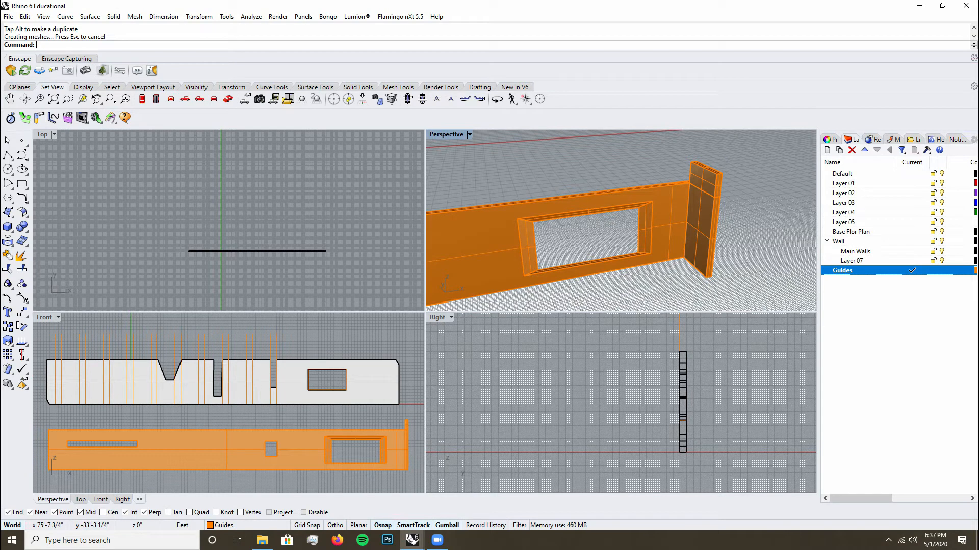
pyautogui.scroll(-11, 736, 235)
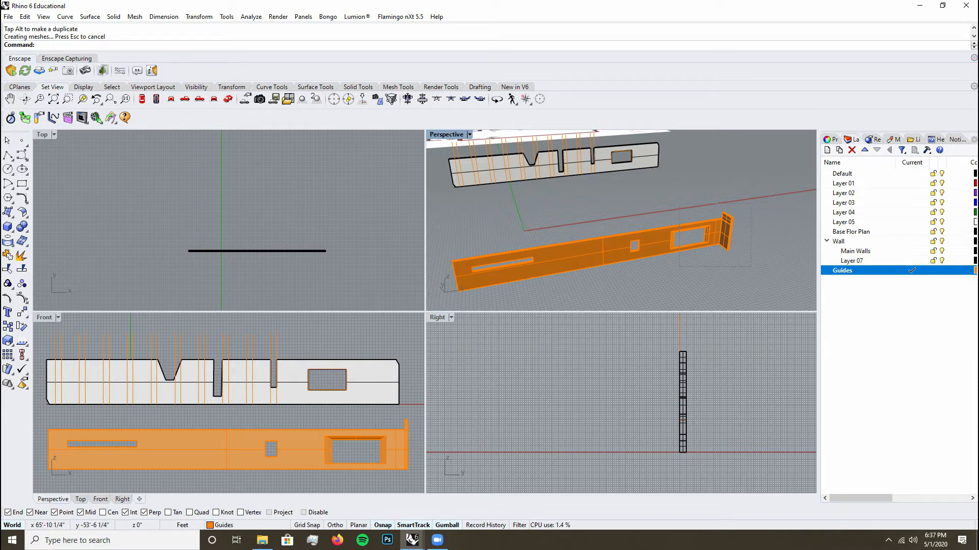
# - Delete the lower extruded wall with its perpendicular return and the selected window guide curve
pyautogui.press('Delete')
pyautogui.press('super')
pyautogui.write('fre')
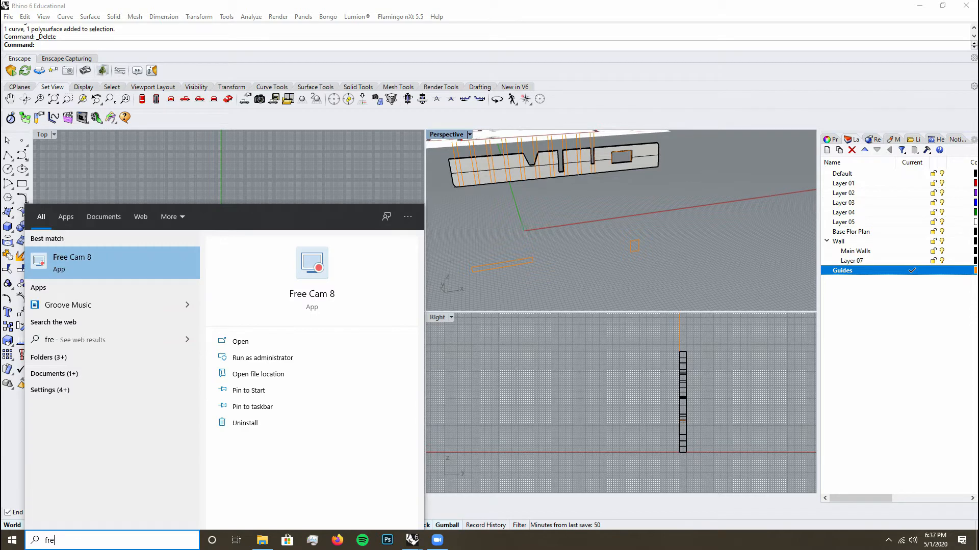
pyautogui.press('Return')
pyautogui.click(521, 299)
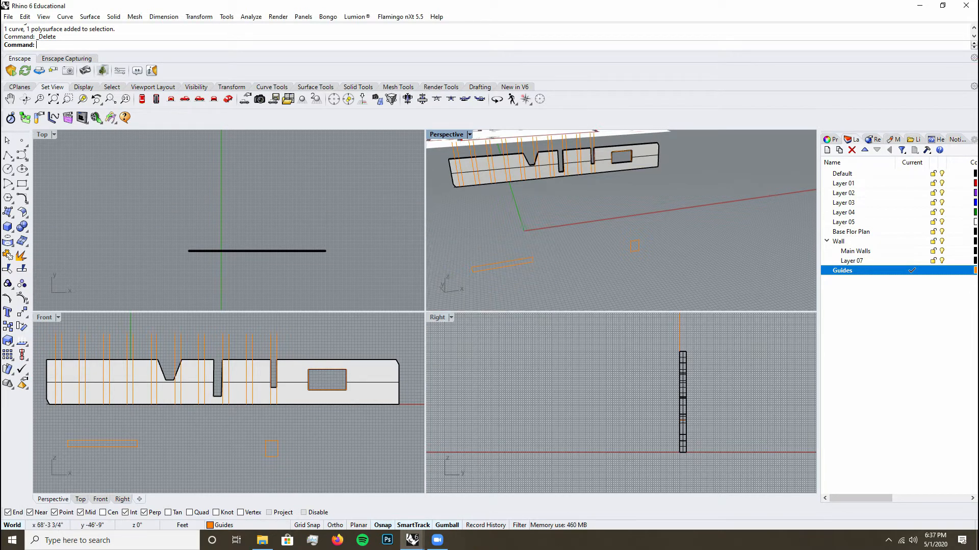
# - Delete the duplicate wall polysurface that overlaps the remaining main wall
pyautogui.scroll(5, 561, 168)
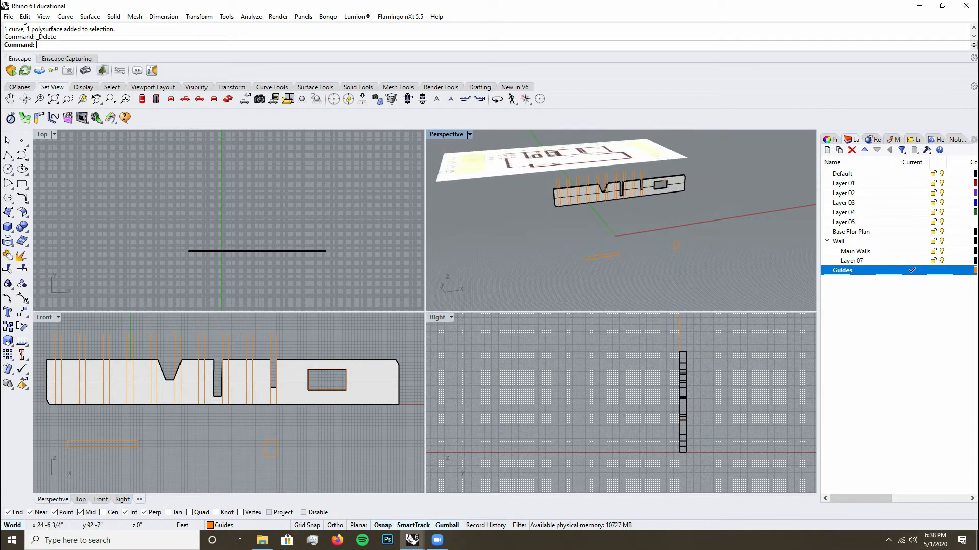
pyautogui.click(581, 261)
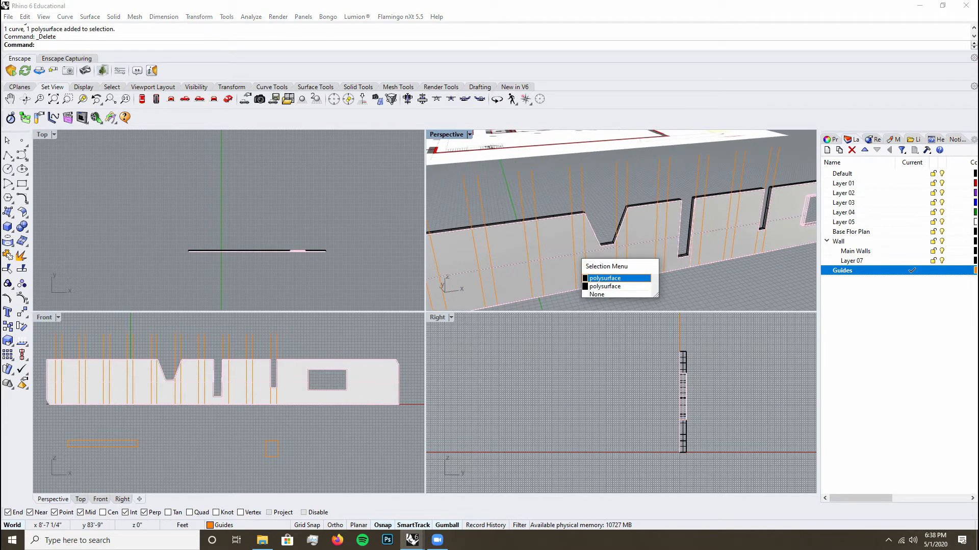
pyautogui.click(606, 279)
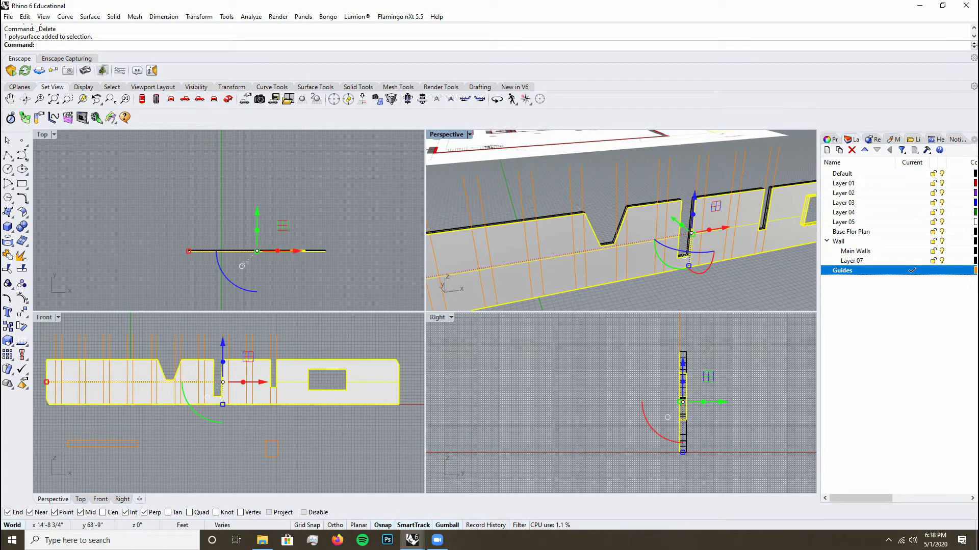
pyautogui.press('Delete')
pyautogui.click(547, 220)
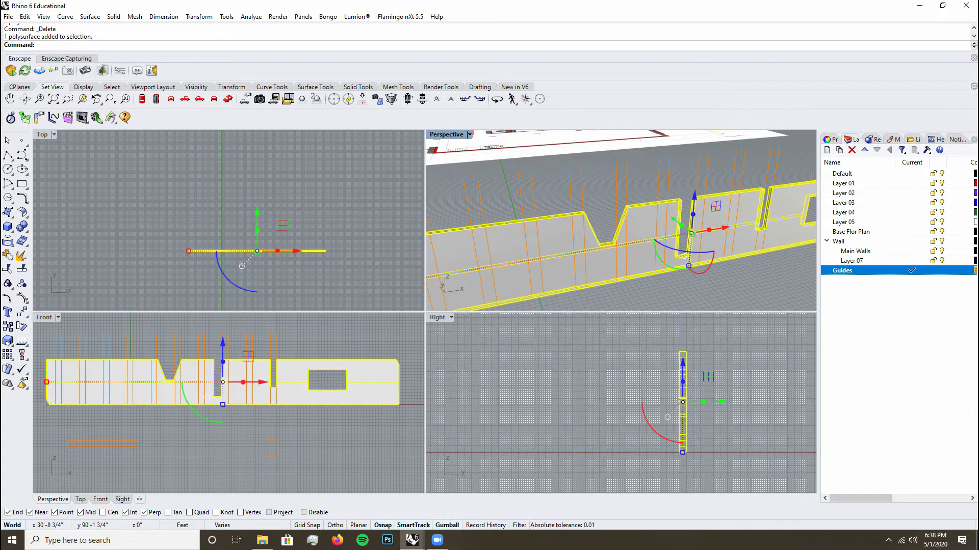
# - Split the main wall's front face with a vertical line between the end of the wall and the V-shaped notch
pyautogui.scroll(-4, 670, 219)
pyautogui.scroll(2, 568, 249)
pyautogui.keyDown('shift'); pyautogui.moveTo(569, 251); pyautogui.dragTo(587, 239, button='right'); pyautogui.keyUp('shift')
pyautogui.write('Spl')
pyautogui.press('Return')
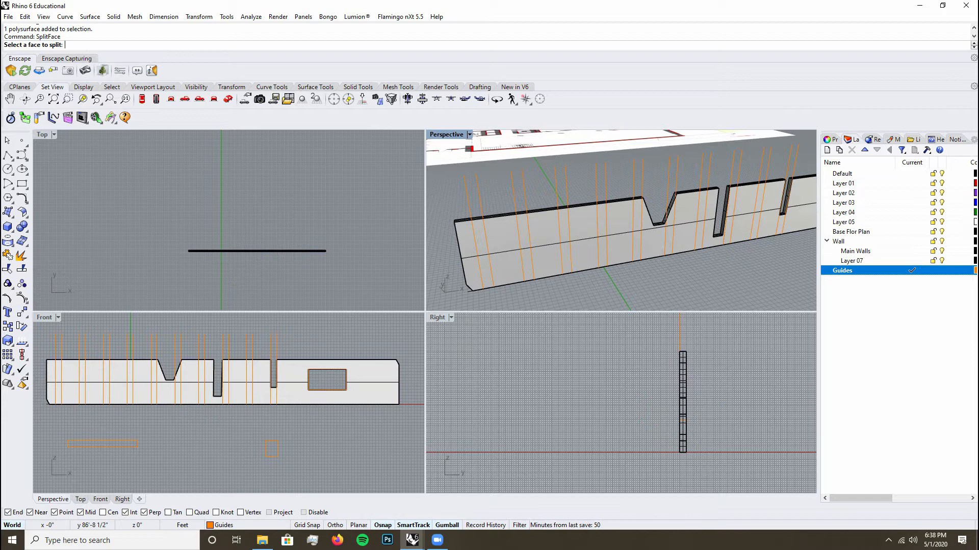
pyautogui.click(586, 239)
pyautogui.press('Return')
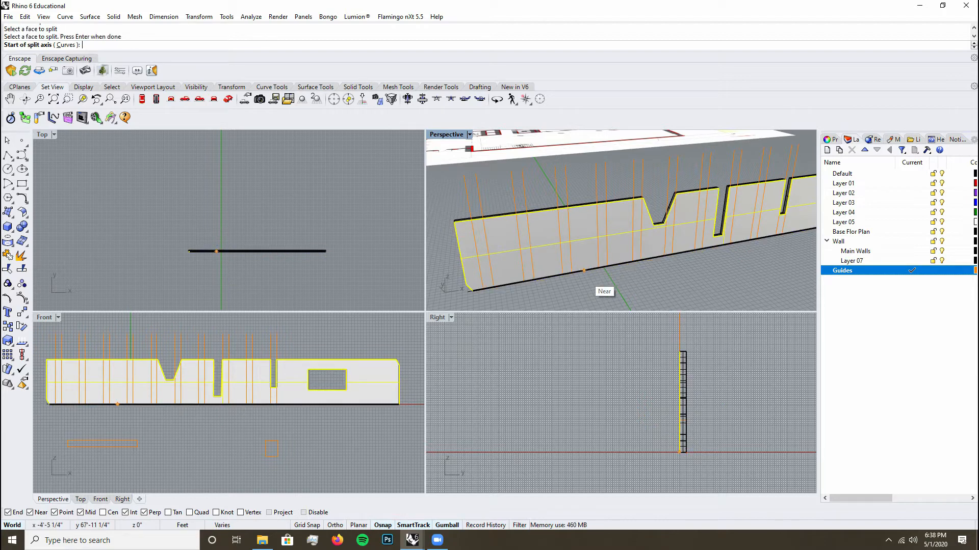
pyautogui.click(584, 271)
pyautogui.click(582, 208)
pyautogui.press('Return')
# - Split the larger front face again with a second vertical line close to the first, leaving a narrow strip
pyautogui.click(588, 246)
pyautogui.press('Return')
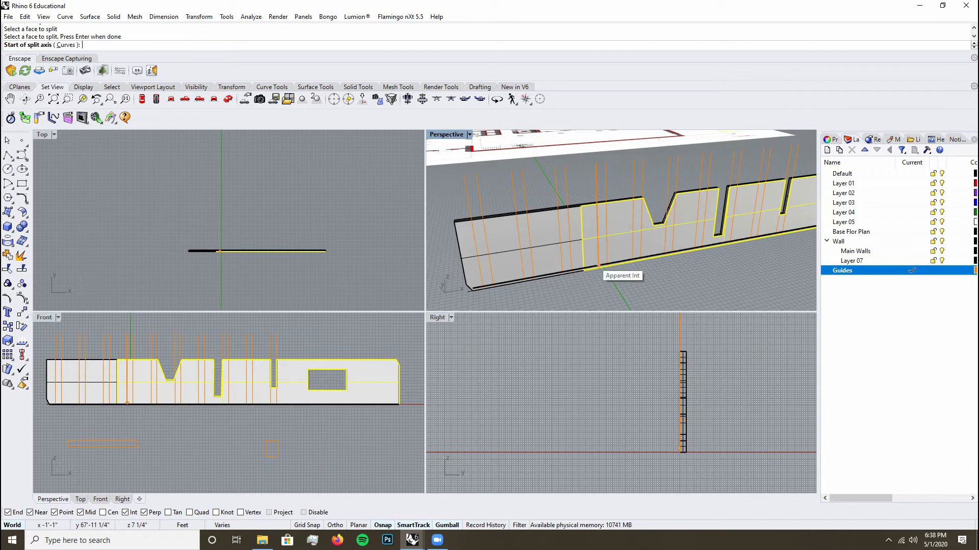
pyautogui.click(590, 269)
pyautogui.click(597, 219)
pyautogui.press('Return')
# - Extrude the narrow strip on the main wall's front face outward into a perpendicular branch wall
pyautogui.scroll(5, 586, 213)
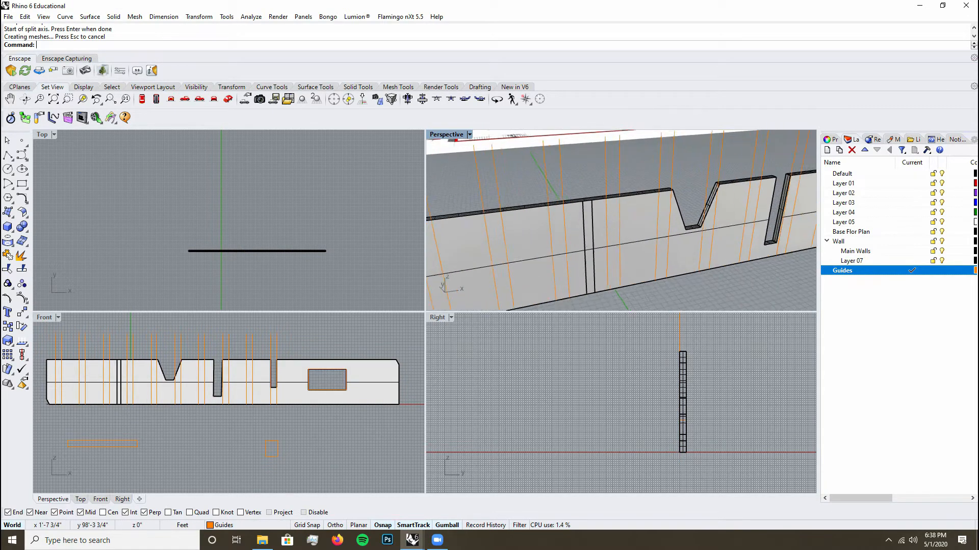
pyautogui.keyDown('ctrl'); pyautogui.keyDown('shift'); pyautogui.click(595, 224); pyautogui.keyUp('shift'); pyautogui.keyUp('ctrl')
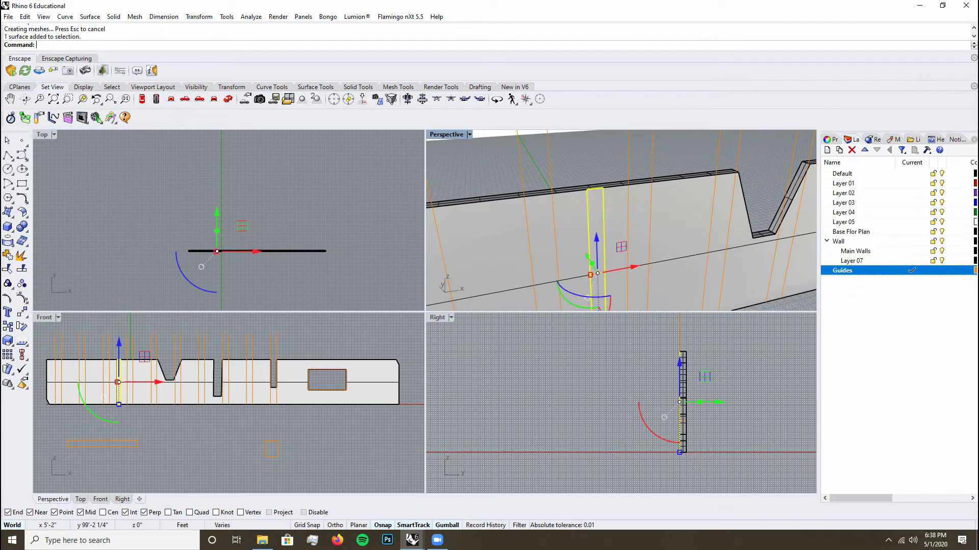
pyautogui.scroll(-5, 599, 176)
pyautogui.moveTo(599, 175); pyautogui.dragTo(653, 204, button='right')
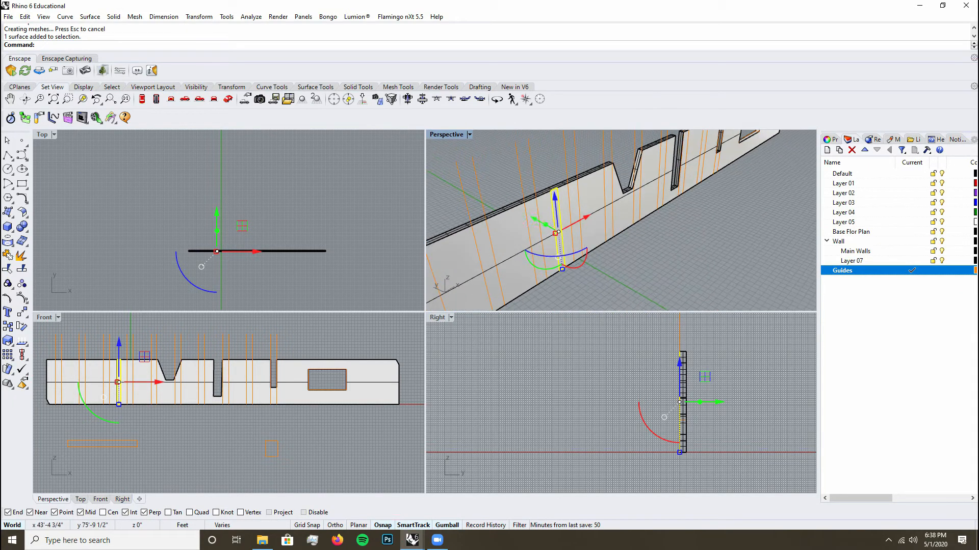
pyautogui.moveTo(534, 219); pyautogui.dragTo(609, 259)
pyautogui.moveTo(714, 283); pyautogui.dragTo(555, 245, button='right')
pyautogui.scroll(-4, 591, 214)
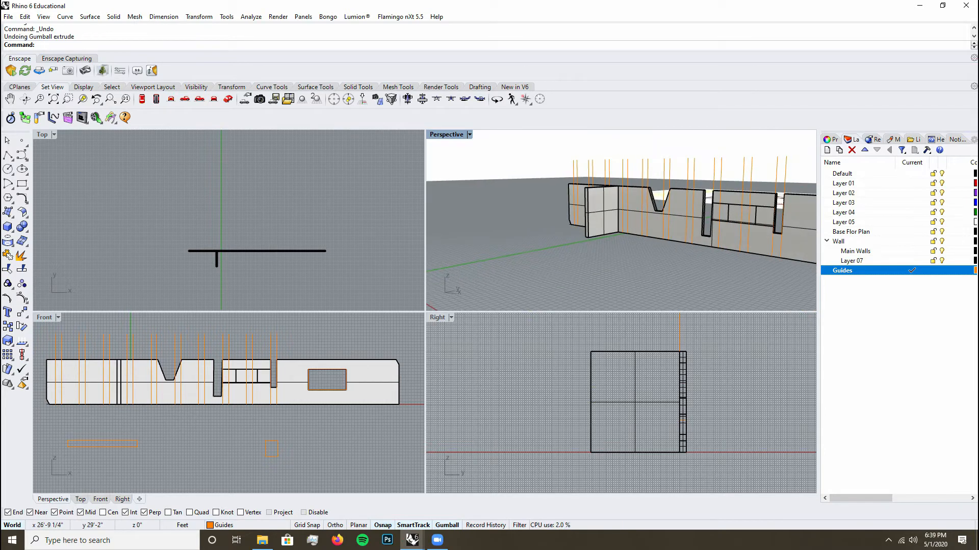
# - Extrude the end face of the perpendicular branch wall outward by 1 ft
pyautogui.moveTo(612, 219); pyautogui.dragTo(581, 229, button='right')
pyautogui.scroll(8, 587, 190)
pyautogui.scroll(-4, 586, 190)
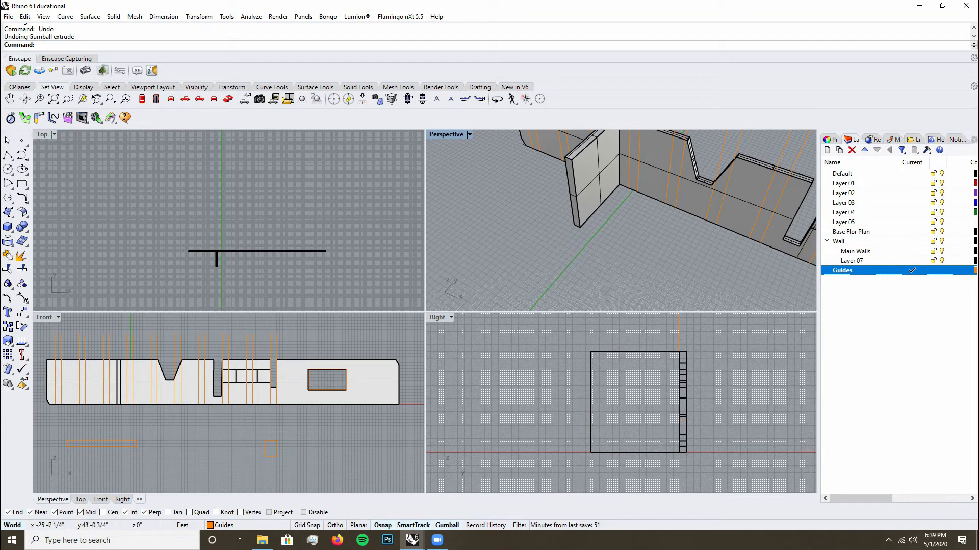
pyautogui.scroll(3, 586, 204)
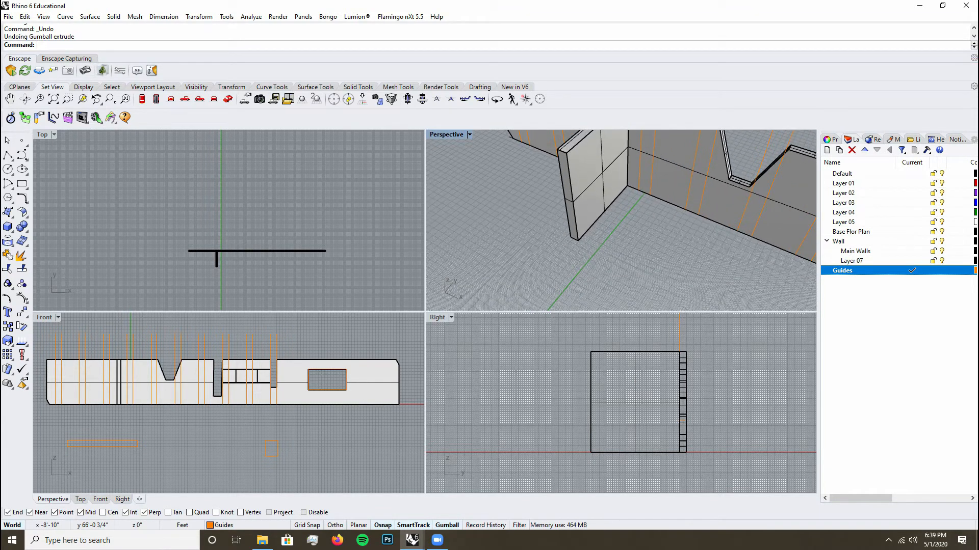
pyautogui.scroll(-3, 605, 204)
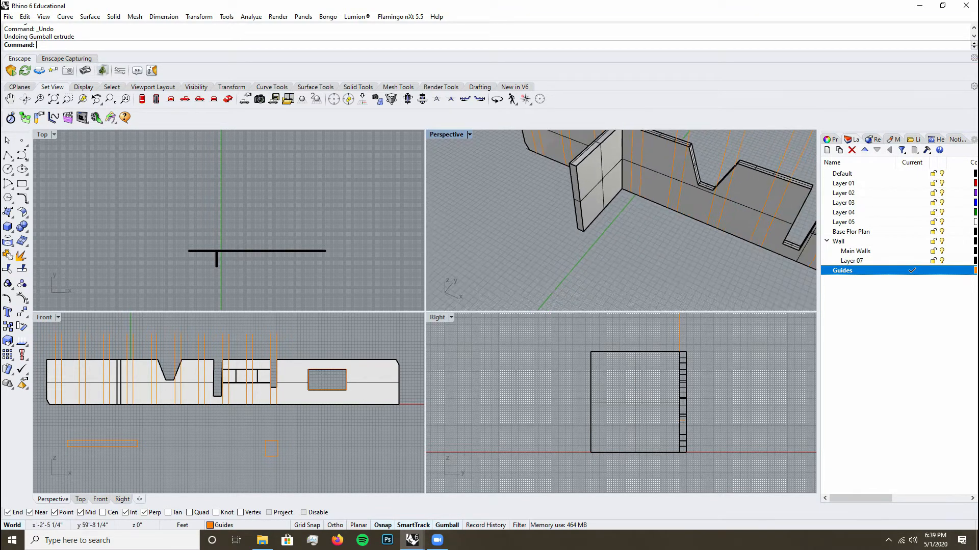
pyautogui.scroll(2, 612, 214)
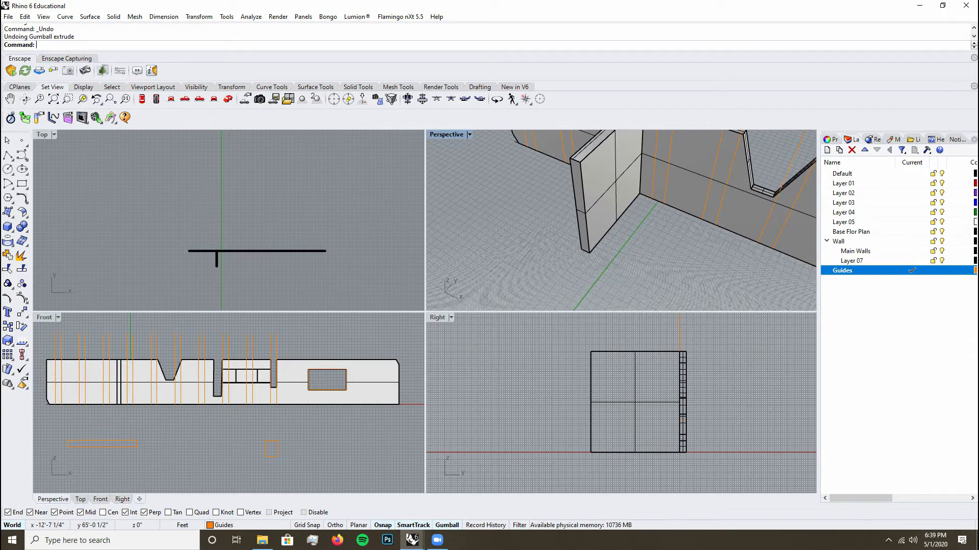
pyautogui.keyDown('ctrl'); pyautogui.keyDown('shift'); pyautogui.click(578, 204); pyautogui.keyUp('shift'); pyautogui.keyUp('ctrl')
pyautogui.moveTo(598, 194); pyautogui.dragTo(592, 199)
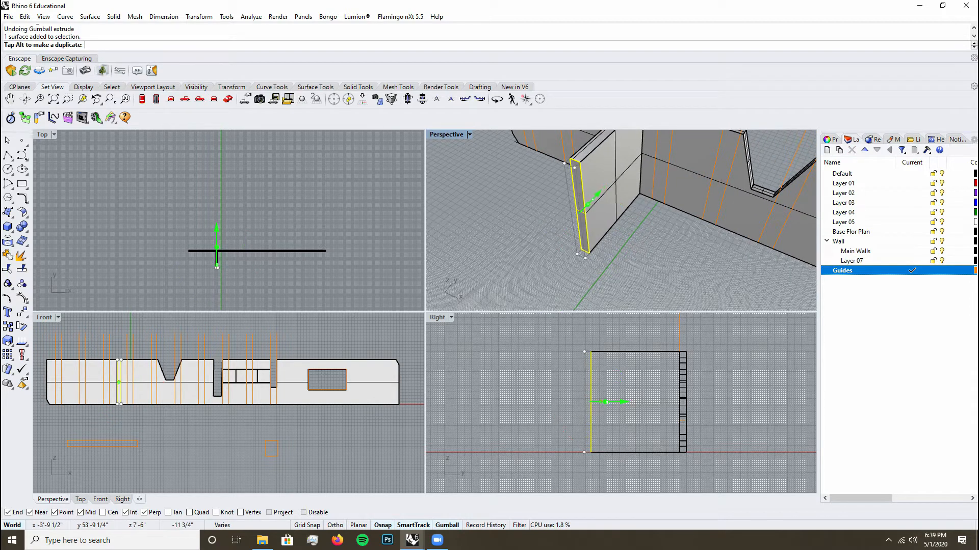
pyautogui.write('1')
pyautogui.press('Return')
# - Extrude the side face of the branch wall's new end segment sideways into a wall parallel to the main wall
pyautogui.scroll(2, 574, 168)
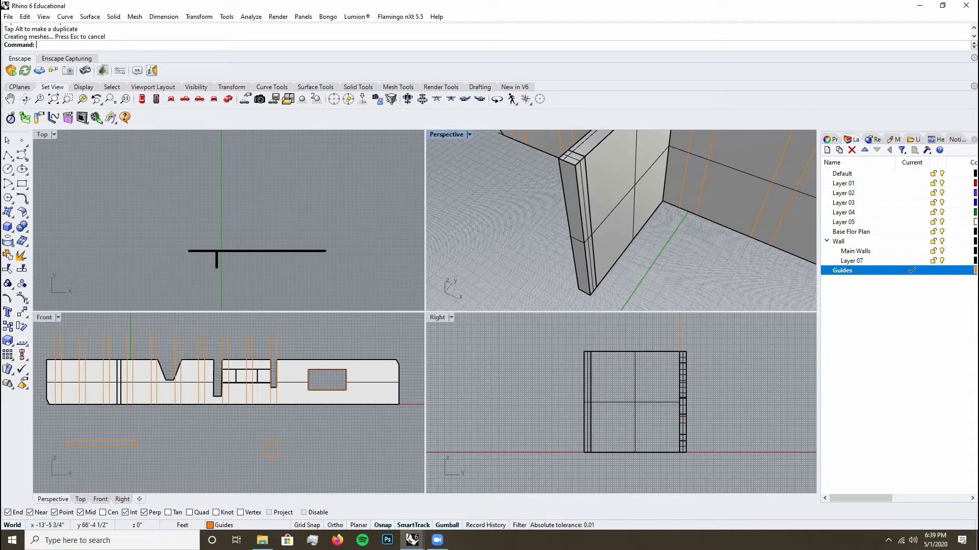
pyautogui.keyDown('ctrl'); pyautogui.keyDown('shift'); pyautogui.click(585, 197); pyautogui.keyUp('shift'); pyautogui.keyUp('ctrl')
pyautogui.scroll(-5, 588, 190)
pyautogui.moveTo(605, 222); pyautogui.dragTo(762, 295)
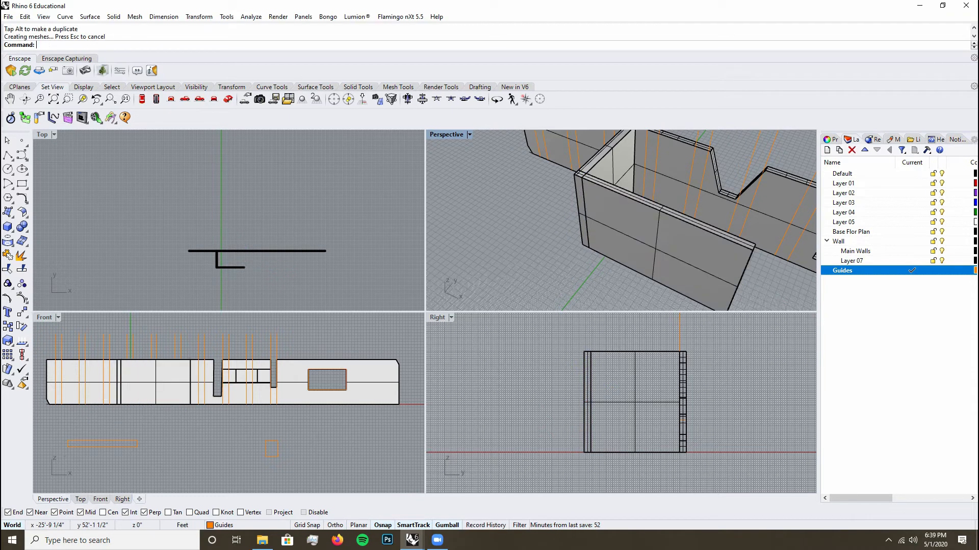
# - Extrude the narrow front face at the branch wall's outer corner forward, continuing the perpendicular wall past the parallel one
pyautogui.scroll(-5, 479, 202)
pyautogui.moveTo(612, 220); pyautogui.dragTo(591, 220, button='right')
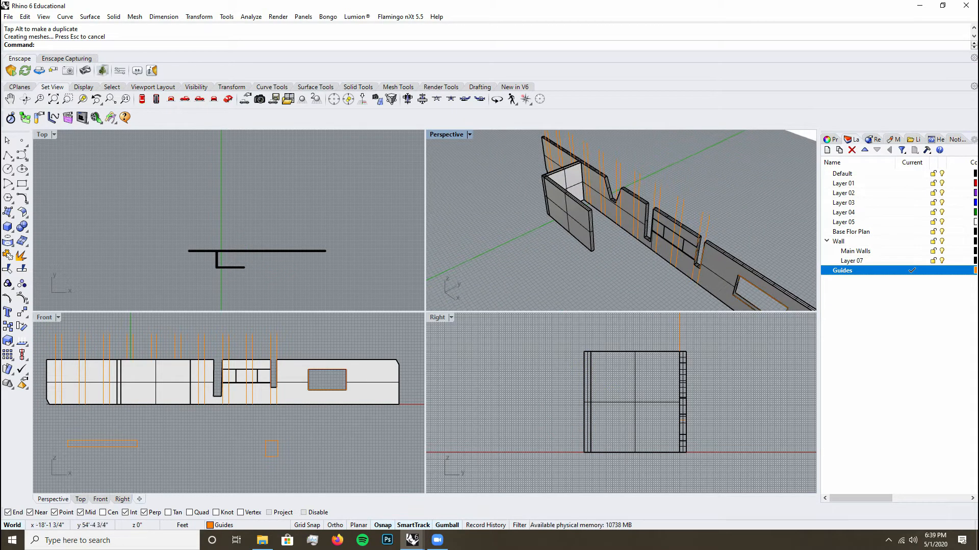
pyautogui.scroll(8, 571, 214)
pyautogui.scroll(-5, 611, 194)
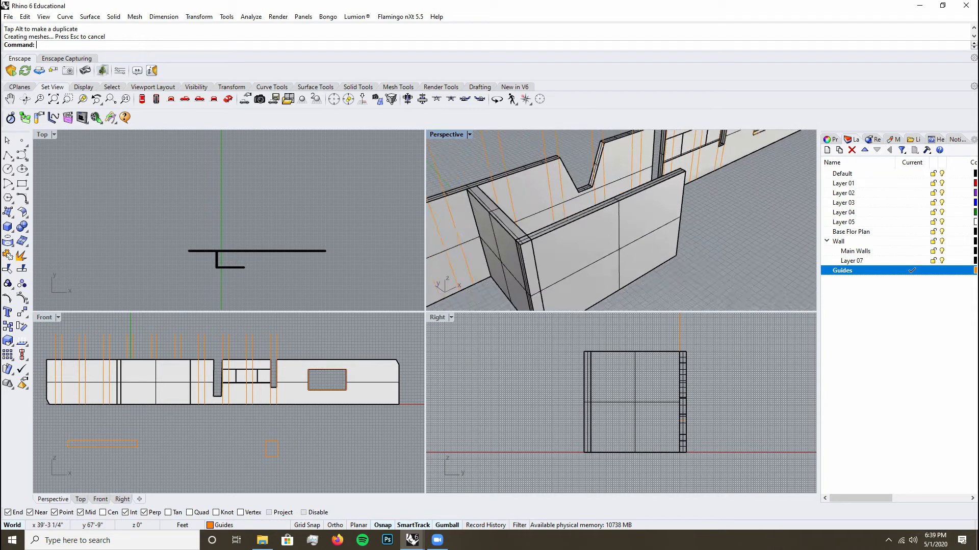
pyautogui.scroll(2, 489, 203)
pyautogui.keyDown('ctrl'); pyautogui.keyDown('shift'); pyautogui.click(592, 255); pyautogui.keyUp('shift'); pyautogui.keyUp('ctrl')
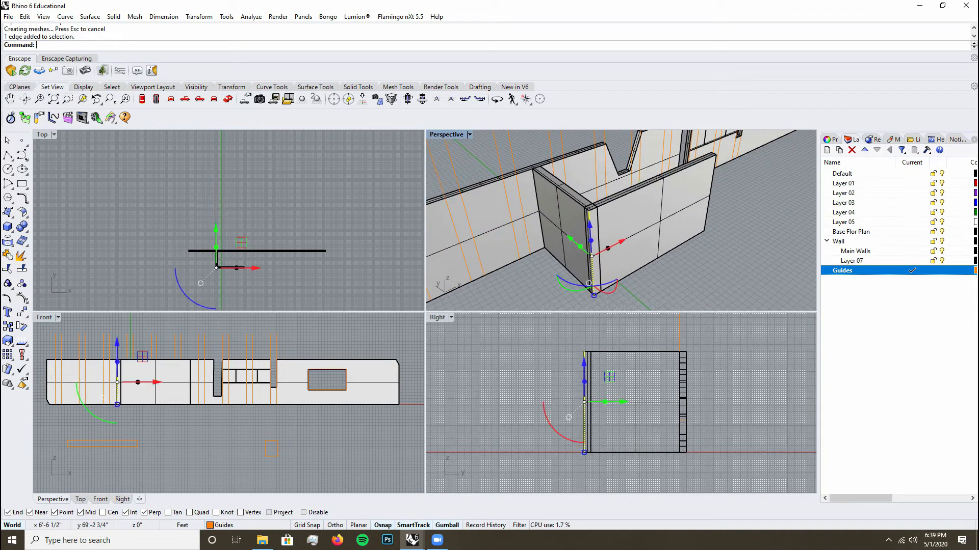
pyautogui.press('Escape')
pyautogui.keyDown('ctrl'); pyautogui.keyDown('shift'); pyautogui.click(595, 240); pyautogui.keyUp('shift'); pyautogui.keyUp('ctrl')
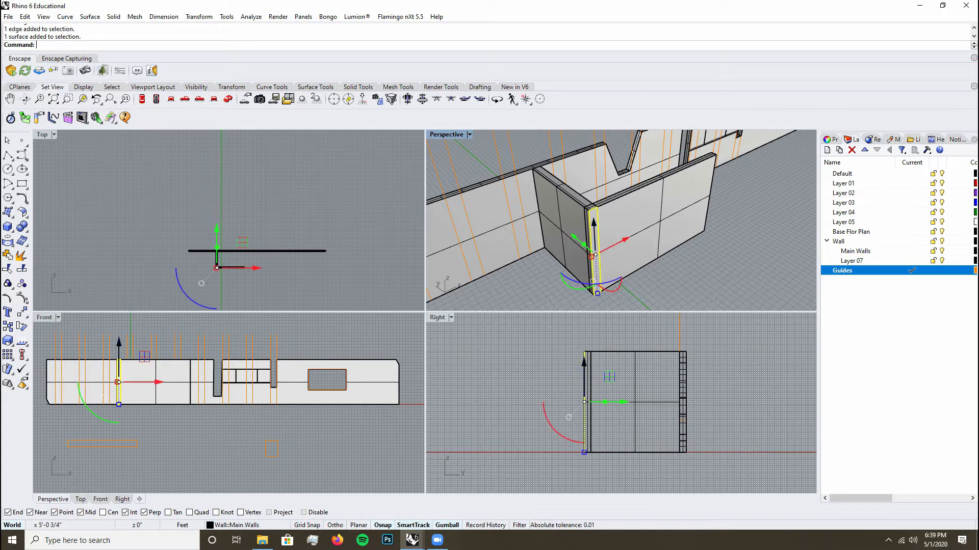
pyautogui.moveTo(571, 230); pyautogui.dragTo(626, 276)
pyautogui.scroll(-5, 621, 220)
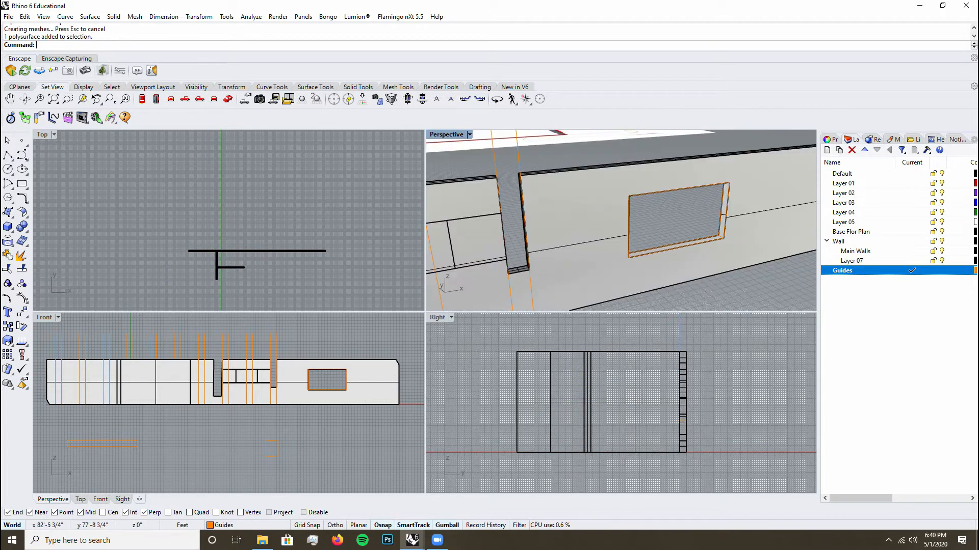
pyautogui.scroll(1, 723, 243)
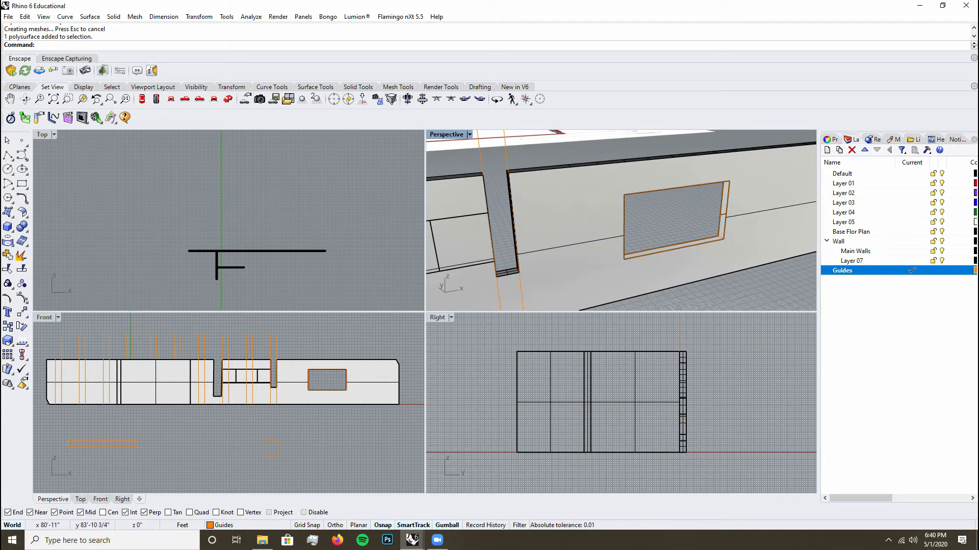
pyautogui.scroll(8, 723, 243)
pyautogui.scroll(-1, 696, 221)
pyautogui.click(749, 260)
pyautogui.press('Escape')
pyautogui.click(767, 193)
pyautogui.press('Escape')
pyautogui.click(759, 222)
pyautogui.click(780, 239)
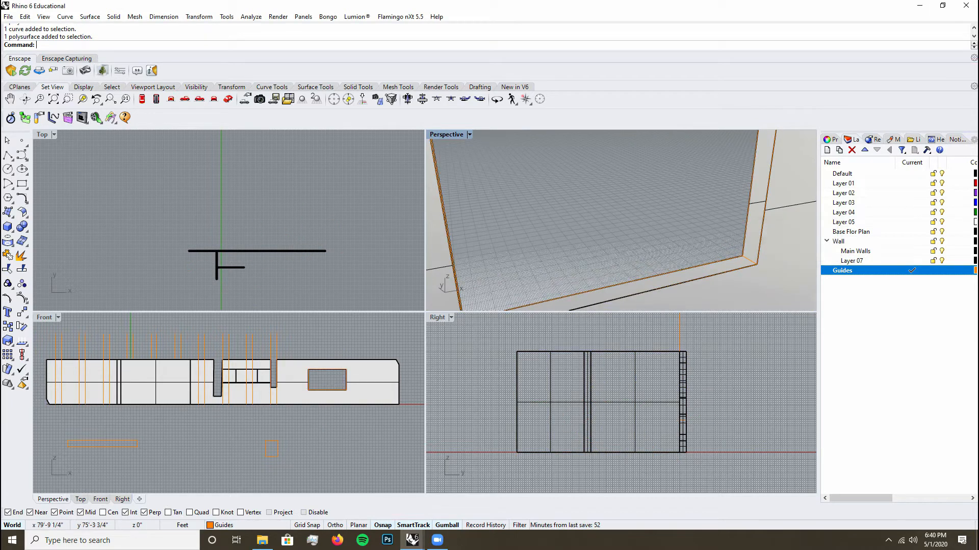
pyautogui.write('Sweep2')
pyautogui.press('Return')
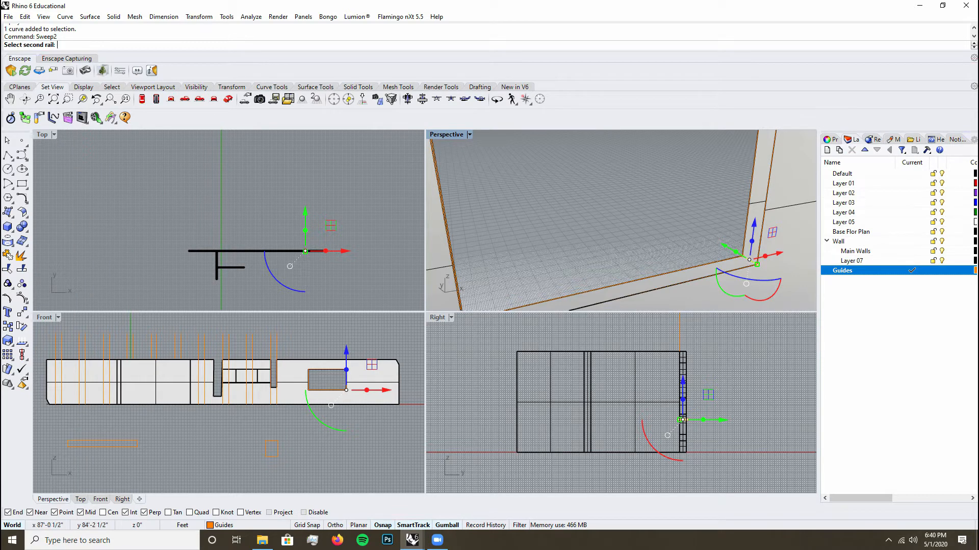
pyautogui.click(755, 261)
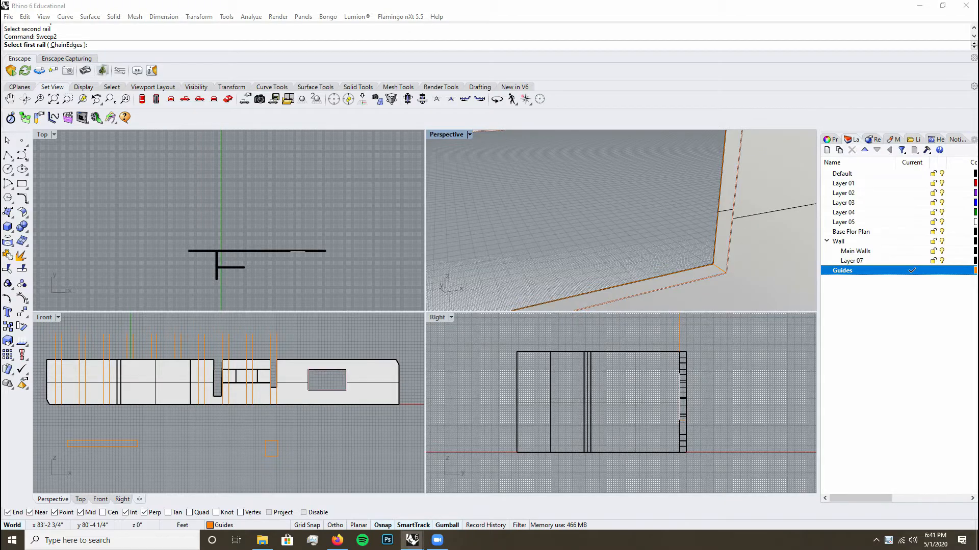
# - Build the window opening's reveal with Sweep2, using its front and back outlines as rails and the short corner line as the cross section
pyautogui.click(755, 261)
pyautogui.click(767, 264)
pyautogui.click(732, 227)
pyautogui.click(754, 244)
pyautogui.click(682, 398)
pyautogui.press('Return')
pyautogui.press('Return')
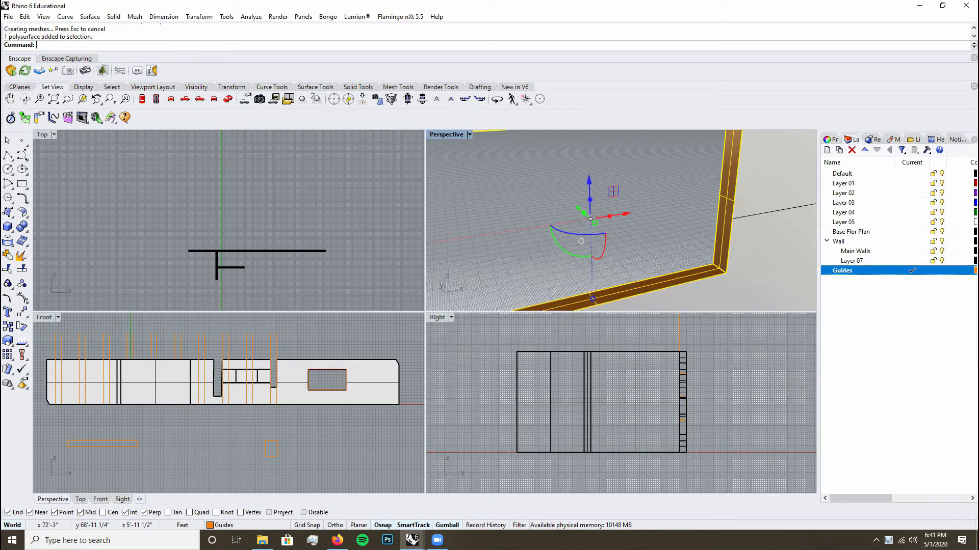
# - Join the swept window reveal to the wall into one closed polysurface
pyautogui.click(593, 299)
pyautogui.press('Return')
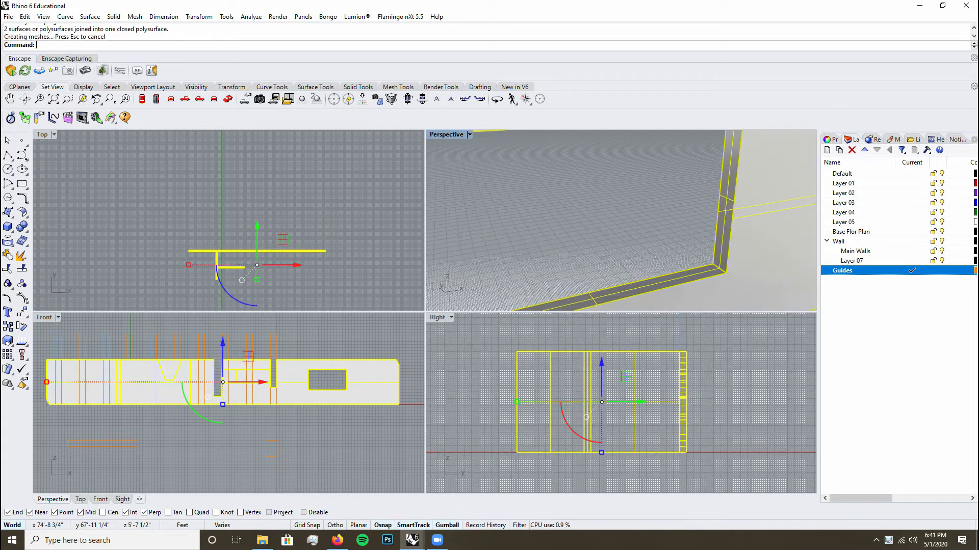
pyautogui.press('Escape')
pyautogui.press('Left')
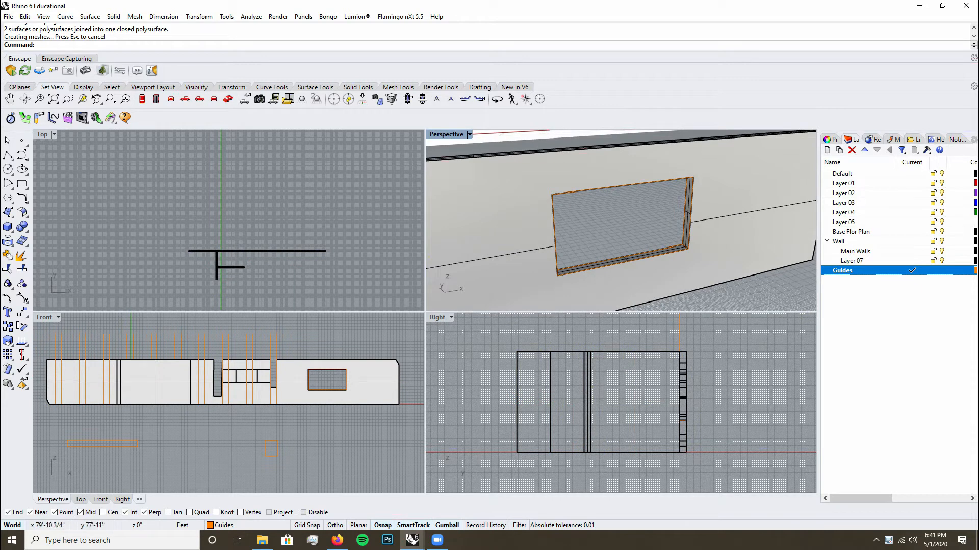
# - Offset the window opening's outline 3" outward to create a second, larger rectangle around it
pyautogui.scroll(4, 688, 207)
pyautogui.click(694, 196)
pyautogui.click(727, 215)
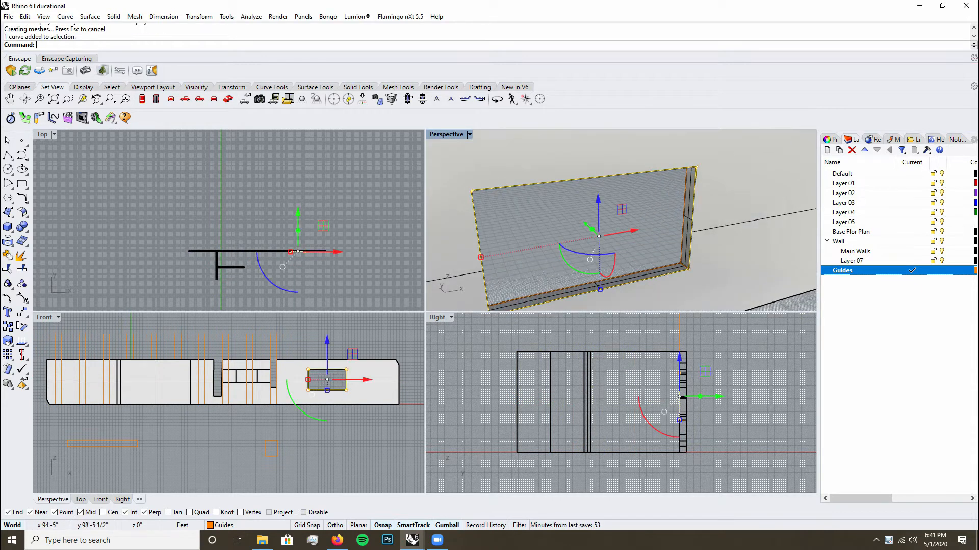
pyautogui.scroll(14, 352, 384)
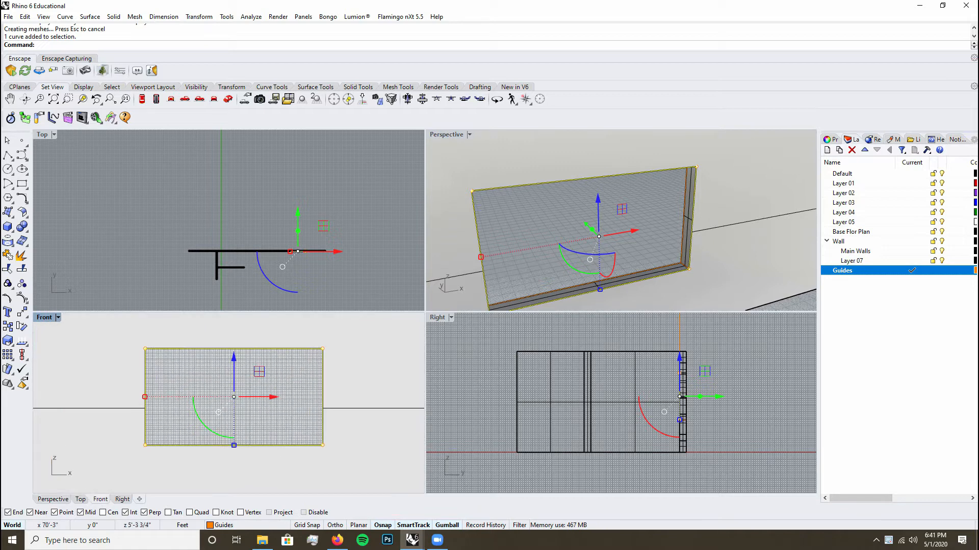
pyautogui.moveTo(260, 396); pyautogui.dragTo(229, 419, button='right')
pyautogui.write('offset')
pyautogui.press('Return')
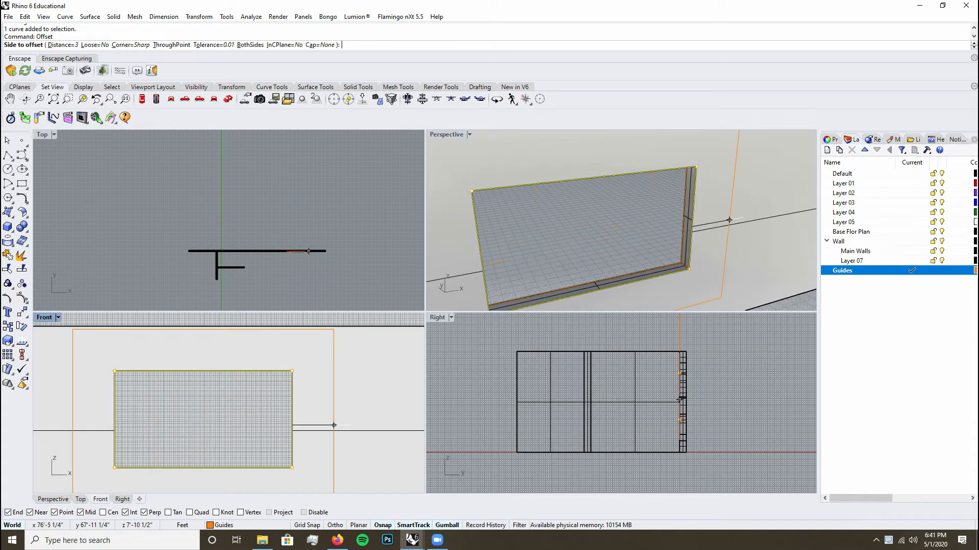
pyautogui.write('2"')
pyautogui.press('Return')
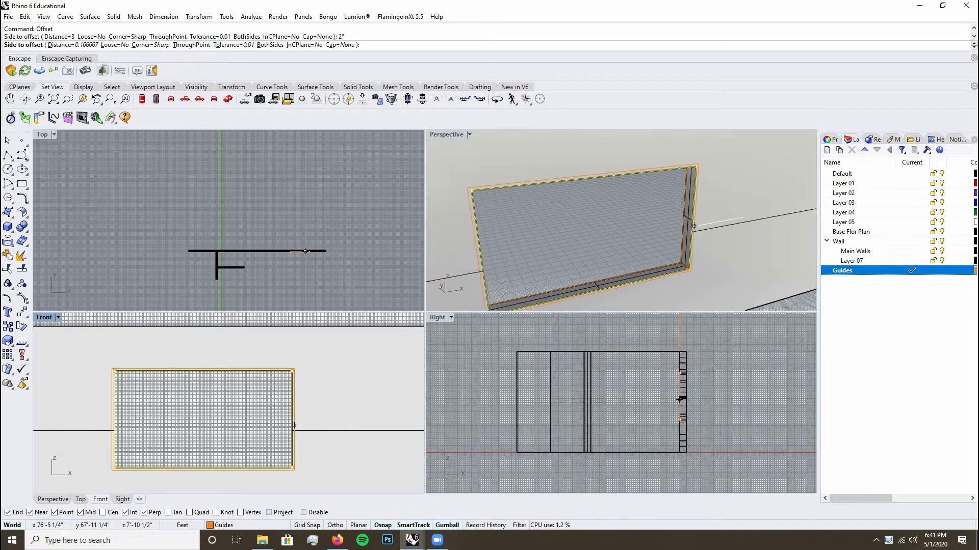
pyautogui.write('3"')
pyautogui.press('Return')
pyautogui.click(295, 425)
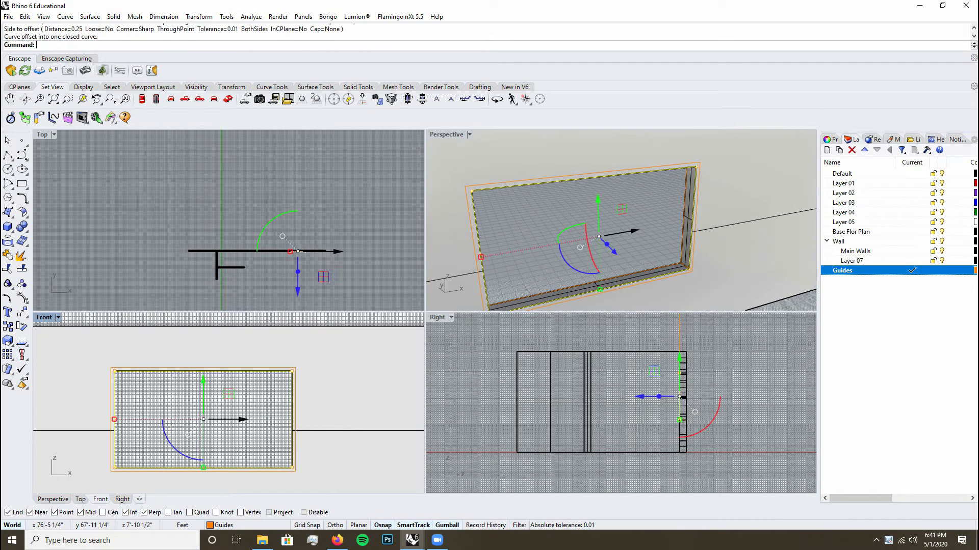
# - Extrude the window outline and its offset rectangle together 2" into a solid window frame
pyautogui.scroll(5, 295, 425)
pyautogui.click(298, 378)
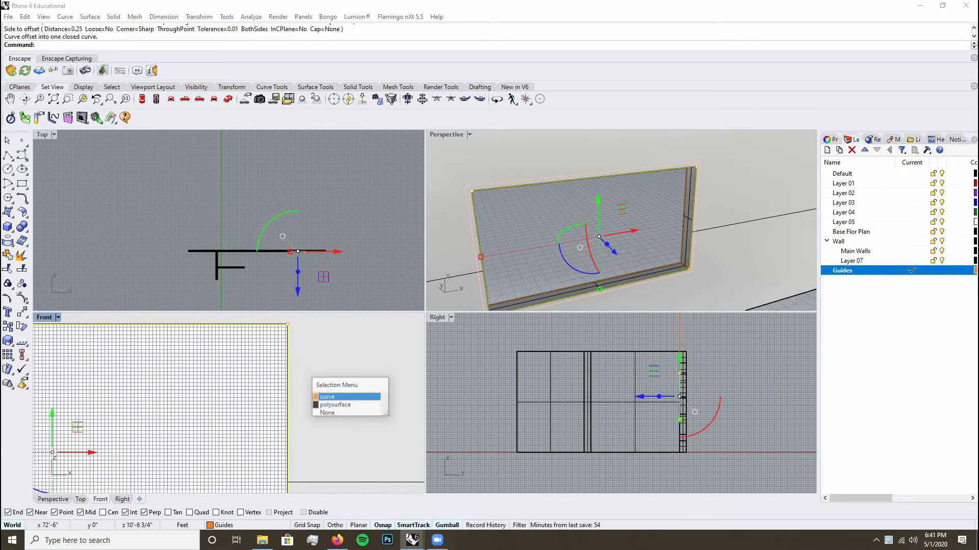
pyautogui.click(352, 395)
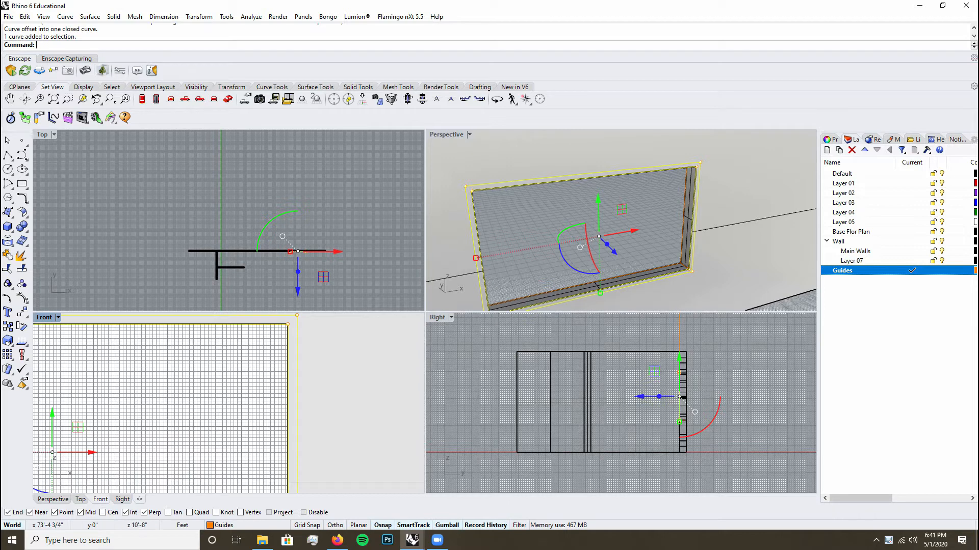
pyautogui.write('ExtrudeCrv')
pyautogui.press('Return')
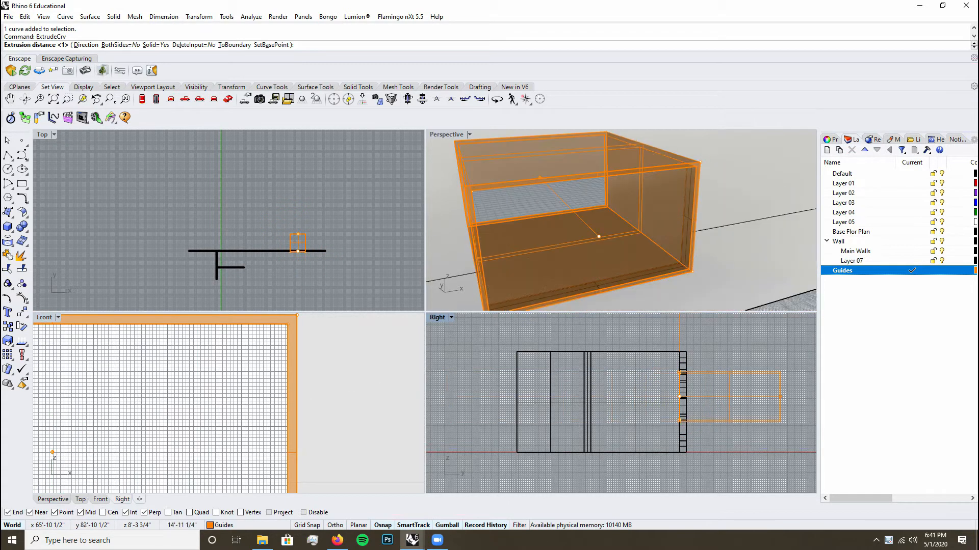
pyautogui.write('2"')
pyautogui.press('Return')
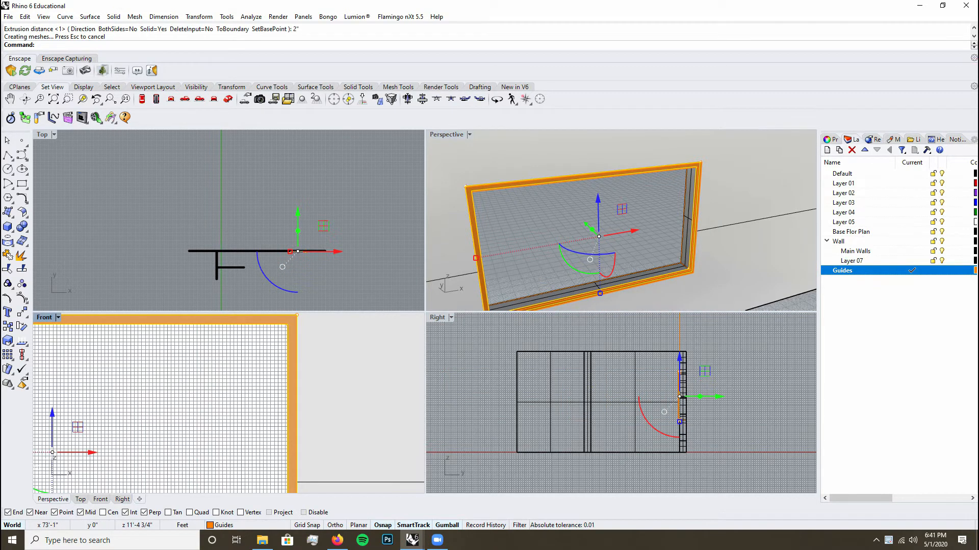
# - Widen the window frame's right side by moving the outer outline's two right corner points outward
pyautogui.scroll(-10, 318, 339)
pyautogui.click(310, 427)
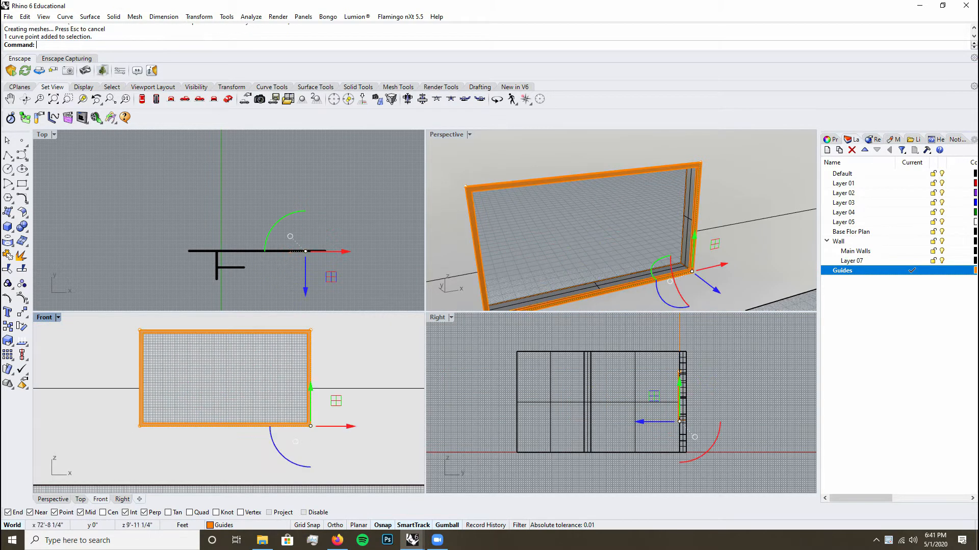
pyautogui.keyDown('shift'); pyautogui.click(311, 331); pyautogui.keyUp('shift')
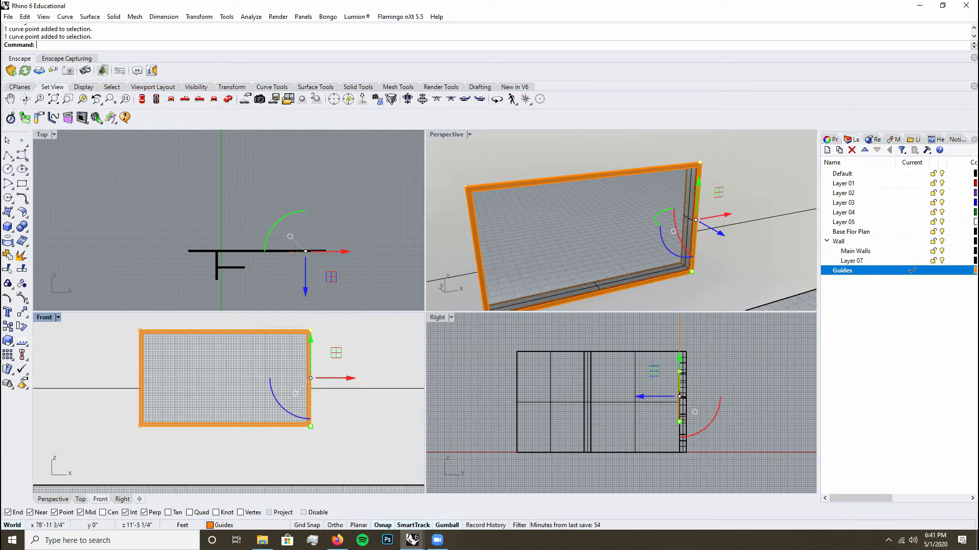
pyautogui.moveTo(346, 378); pyautogui.dragTo(372, 378)
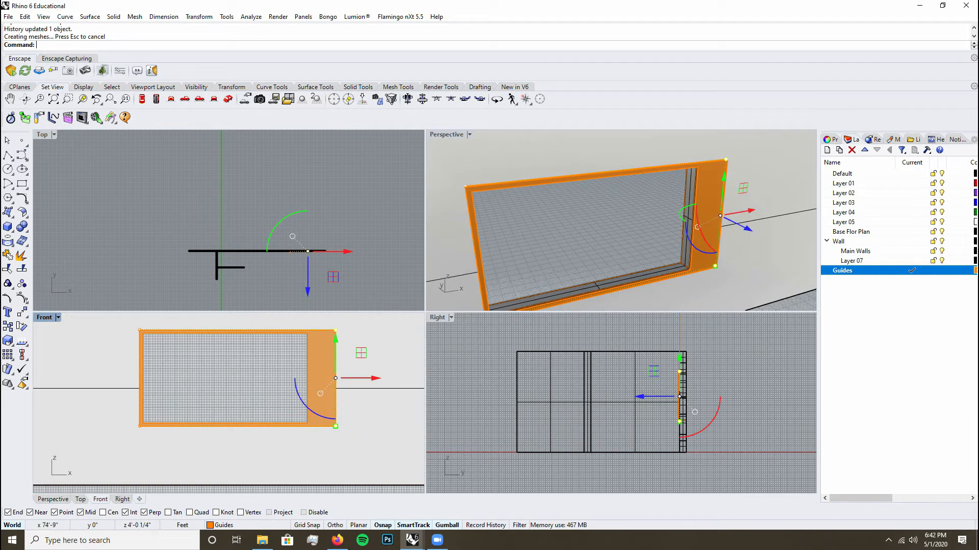
pyautogui.press('Escape')
pyautogui.press('Escape')
# - Widen the window frame's left side by moving the outer outline's two left corner points outward
pyautogui.click(187, 363)
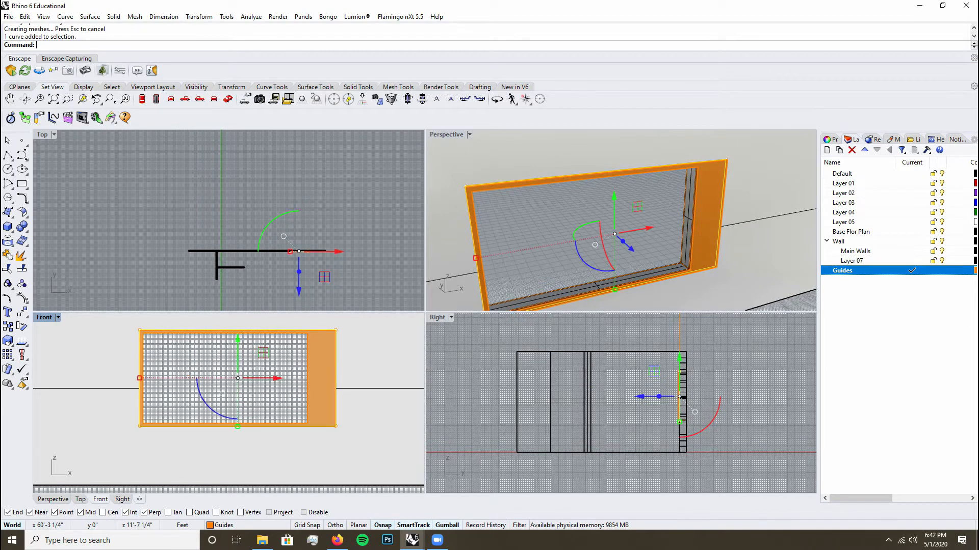
pyautogui.click(140, 331)
pyautogui.keyDown('shift'); pyautogui.click(140, 426); pyautogui.keyUp('shift')
pyautogui.moveTo(173, 378); pyautogui.dragTo(138, 378)
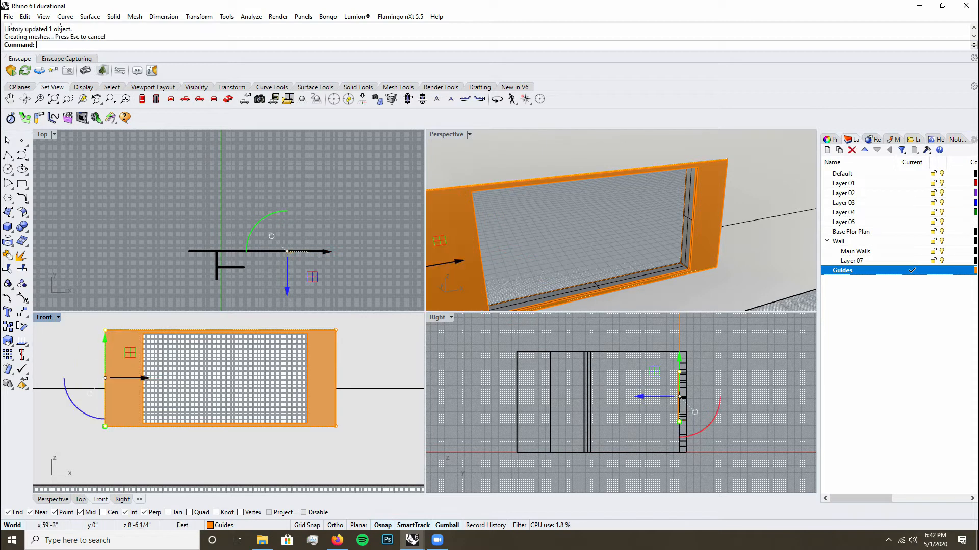
pyautogui.scroll(-2, 221, 377)
pyautogui.press('Escape')
pyautogui.click(150, 341)
pyautogui.click(171, 358)
pyautogui.click(134, 341)
pyautogui.keyDown('shift'); pyautogui.click(310, 341); pyautogui.keyUp('shift')
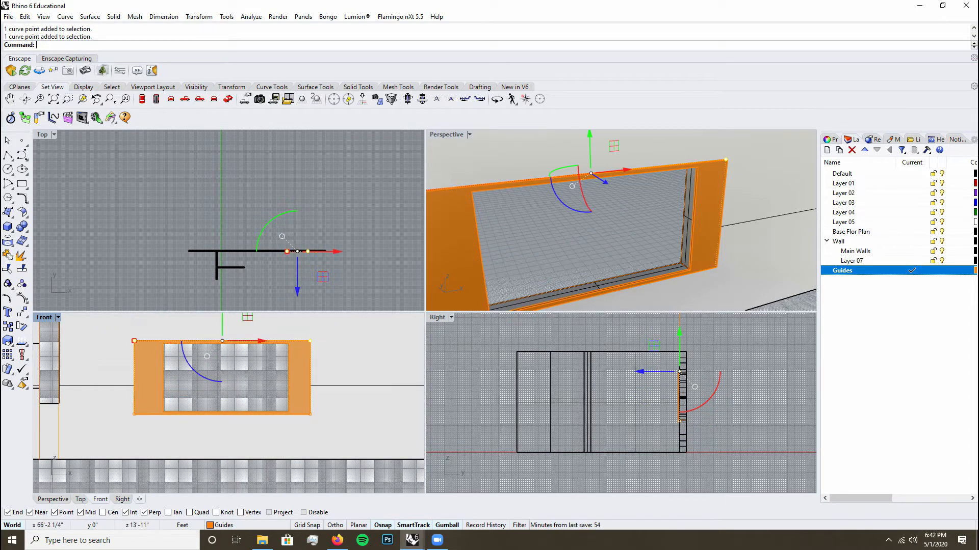
pyautogui.click(166, 342)
pyautogui.press('Escape')
pyautogui.moveTo(327, 341); pyautogui.dragTo(363, 370, button='right')
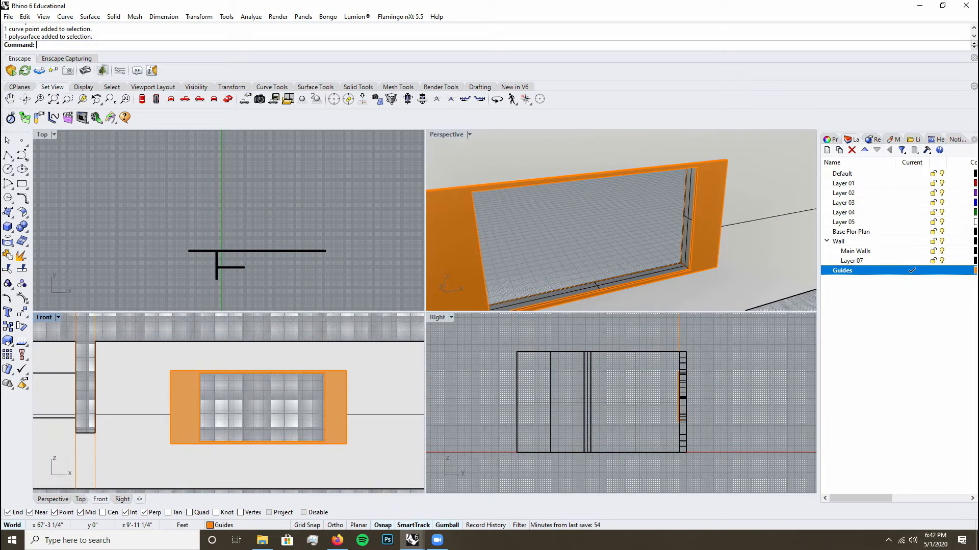
pyautogui.moveTo(620, 221); pyautogui.dragTo(594, 187, button='right')
pyautogui.scroll(-6, 691, 204)
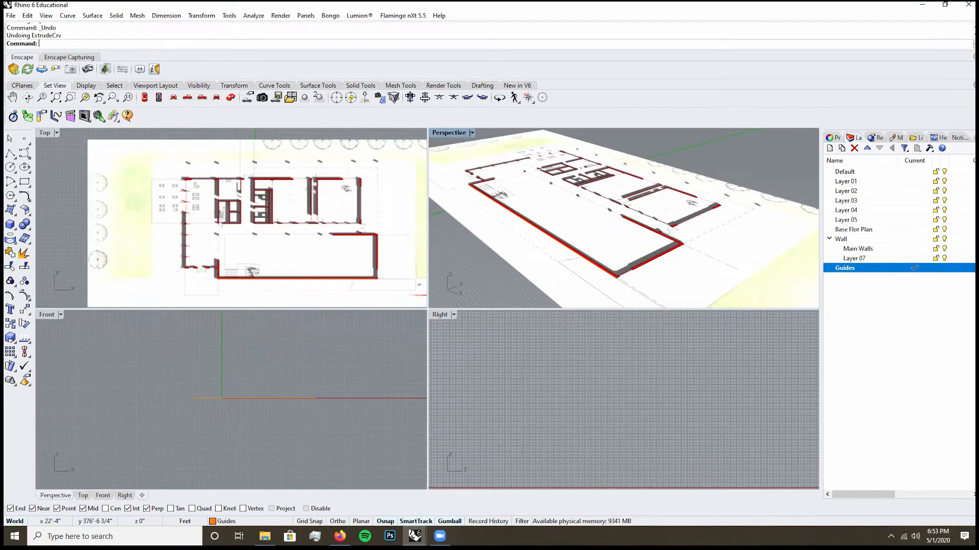
# - Redo the undone modelling operations until the long wall, the end wall with tapered vertical openings and the return wall are restored
pyautogui.hotkey('ctrl', 'z')
pyautogui.hotkey('ctrl', 'y')
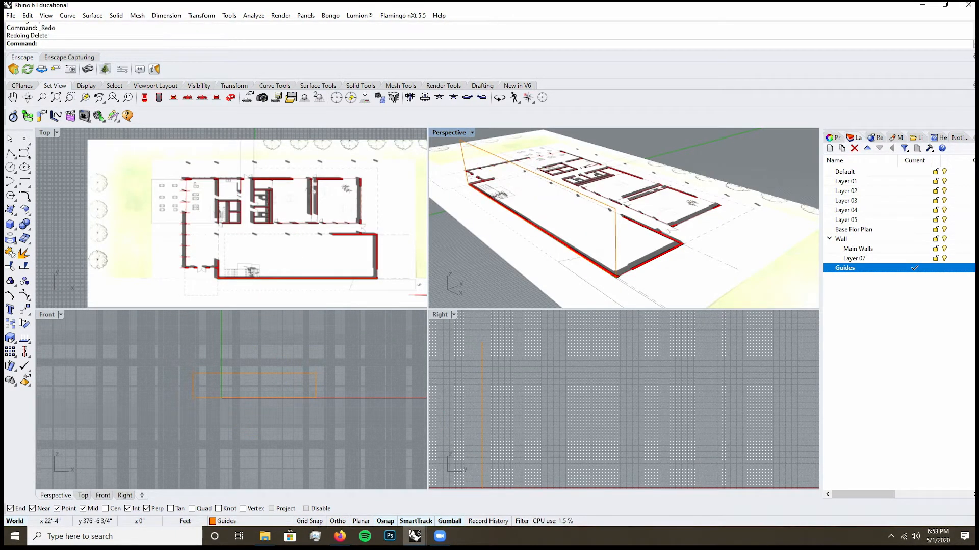
pyautogui.hotkey('ctrl', 'y')
pyautogui.hotkey('ctrl', 'y')
pyautogui.hotkey('ctrl', 'y')
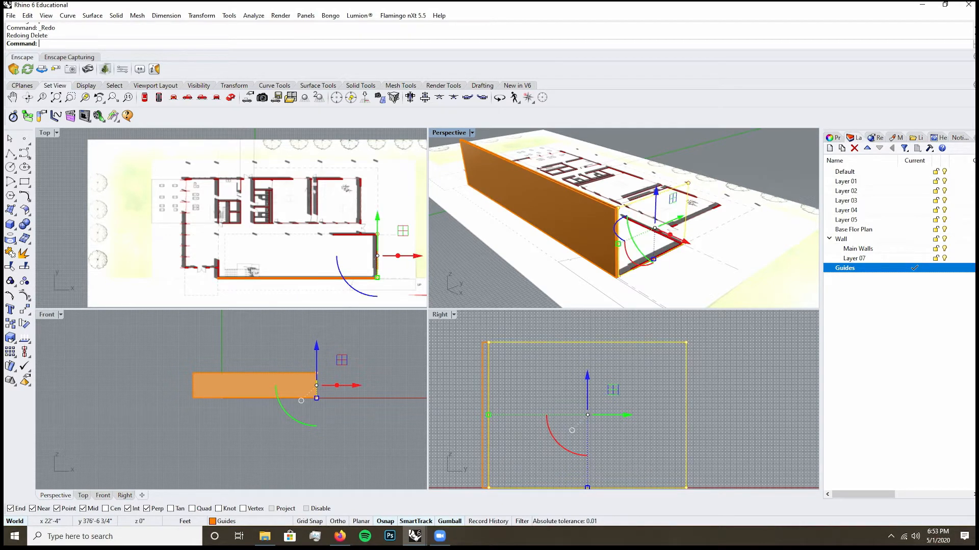
pyautogui.hotkey('ctrl', 'y')
pyautogui.hotkey('ctrl', 'y')
pyautogui.hotkey('ctrl', 'y')
pyautogui.hotkey('ctrl', 'y')
pyautogui.hotkey('ctrl', 'y')
pyautogui.hotkey('ctrl', 'y')
pyautogui.hotkey('ctrl', 'y')
pyautogui.hotkey('ctrl', 'y')
pyautogui.hotkey('ctrl', 'y')
pyautogui.hotkey('ctrl', 'y')
pyautogui.hotkey('ctrl', 'y')
pyautogui.hotkey('ctrl', 'y')
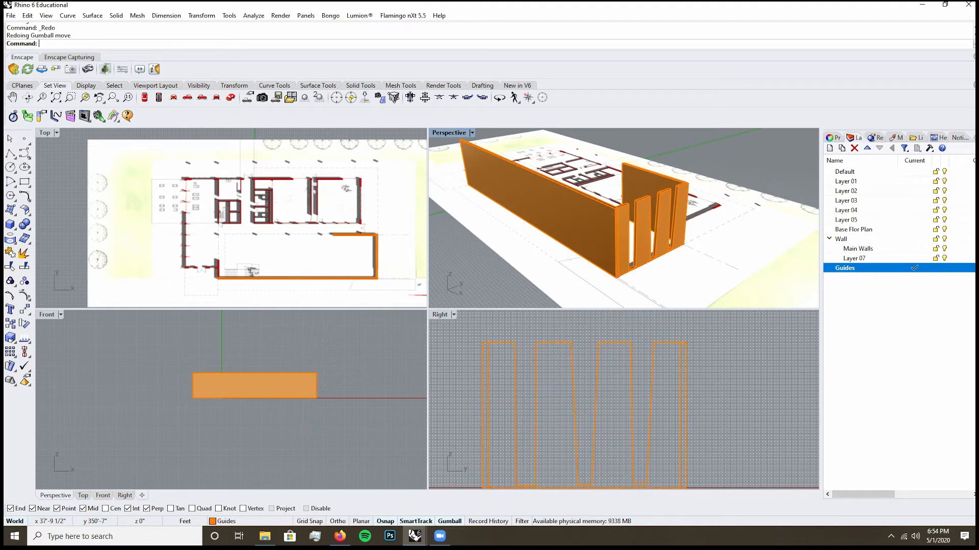
# - Trace the next long wall of the floor plan with a straight polyline running from its right end corner to its left end
pyautogui.scroll(4, 658, 222)
pyautogui.scroll(-4, 657, 222)
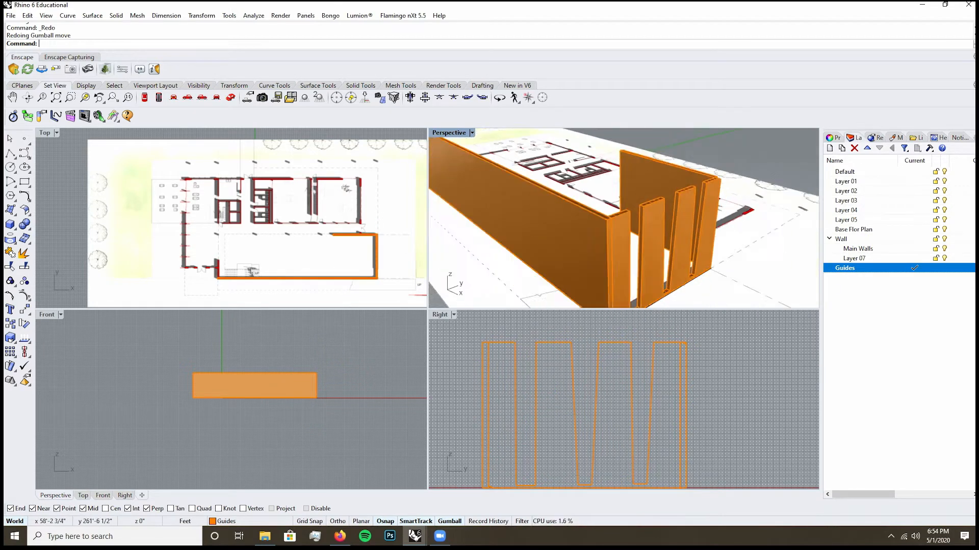
pyautogui.moveTo(683, 219); pyautogui.dragTo(563, 226, button='right')
pyautogui.click(11, 153)
pyautogui.scroll(5, 374, 224)
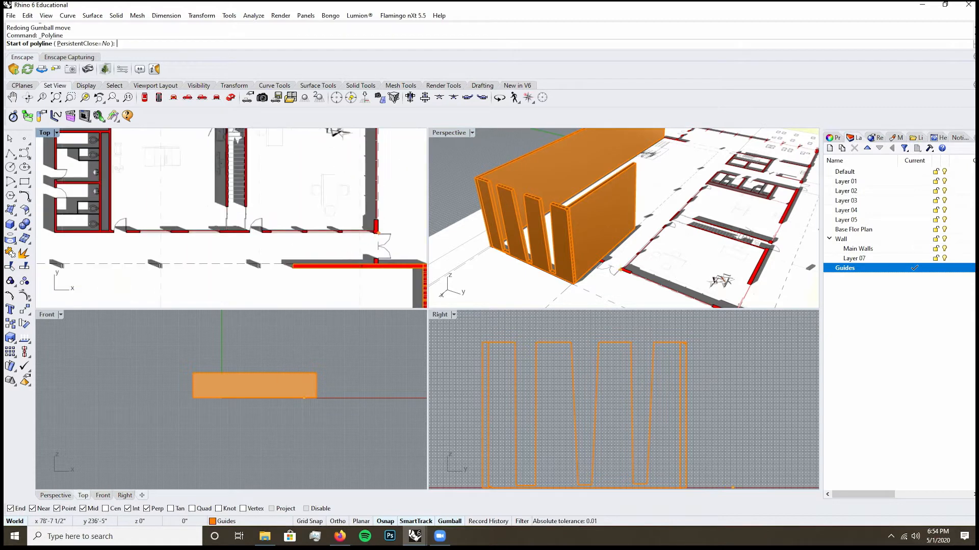
pyautogui.click(376, 232)
pyautogui.scroll(-5, 377, 232)
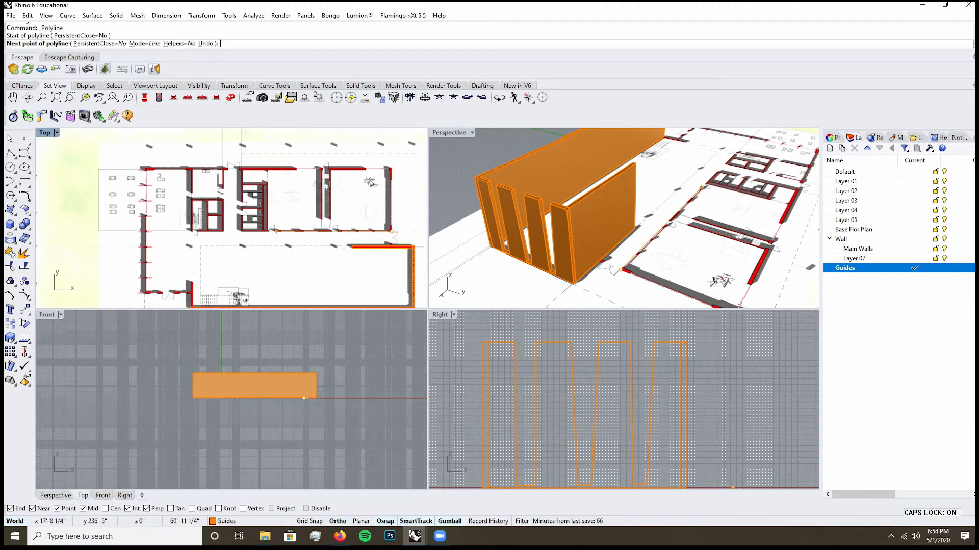
pyautogui.click(241, 232)
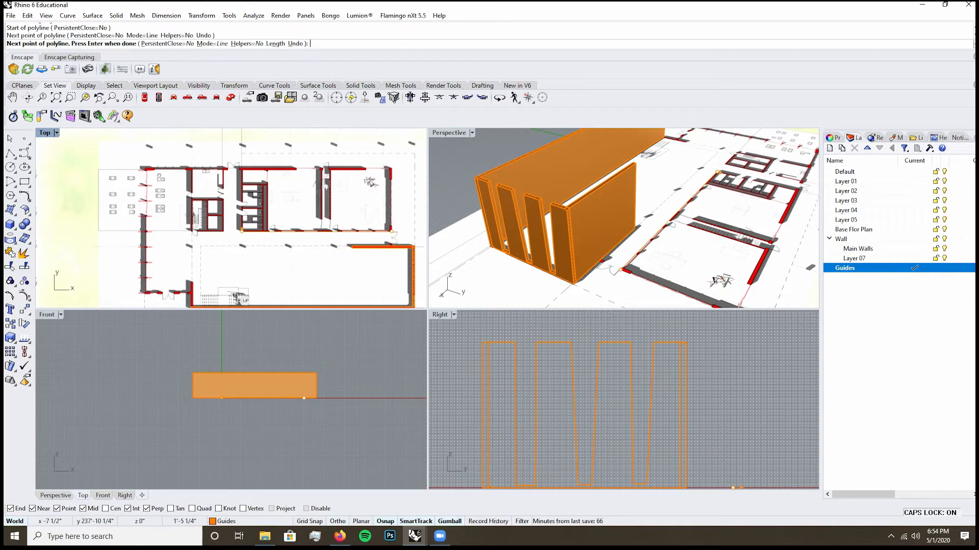
pyautogui.press('Return')
# - Extrude the traced wall line vertically to the height of the existing walls
pyautogui.click(284, 233)
pyautogui.click(306, 260)
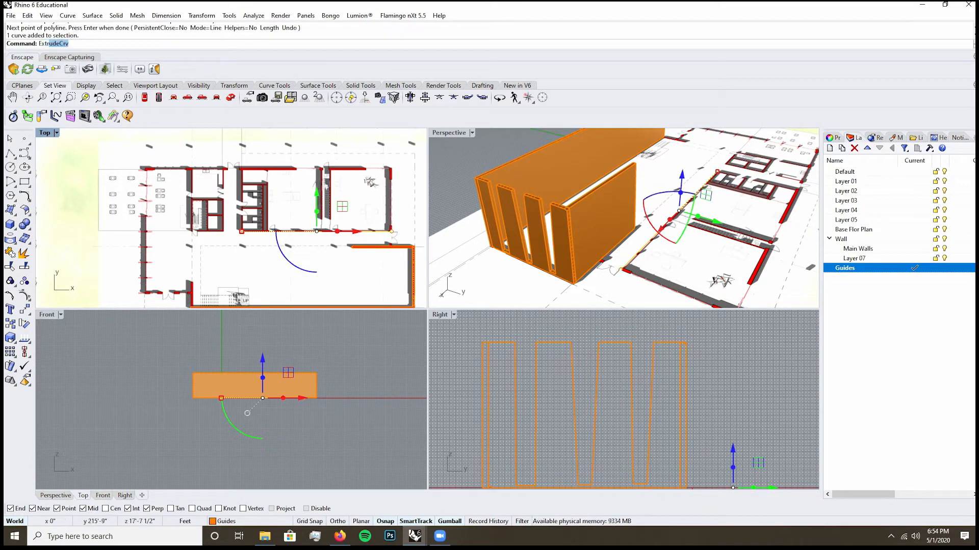
pyautogui.press('Return')
pyautogui.click(628, 344)
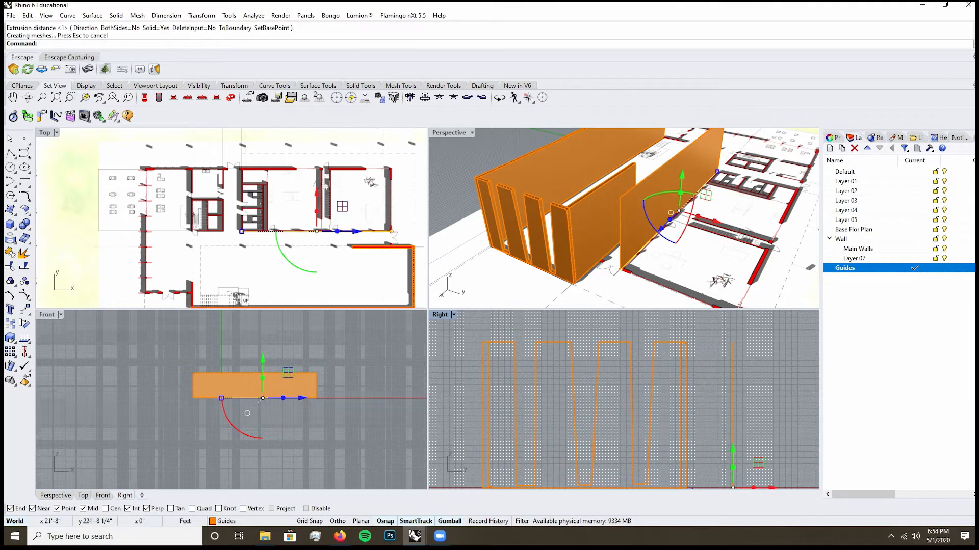
# - Duplicate the border of the extruded wall surface as a rectangular outline and delete the surface
pyautogui.click(692, 189)
pyautogui.press('Return')
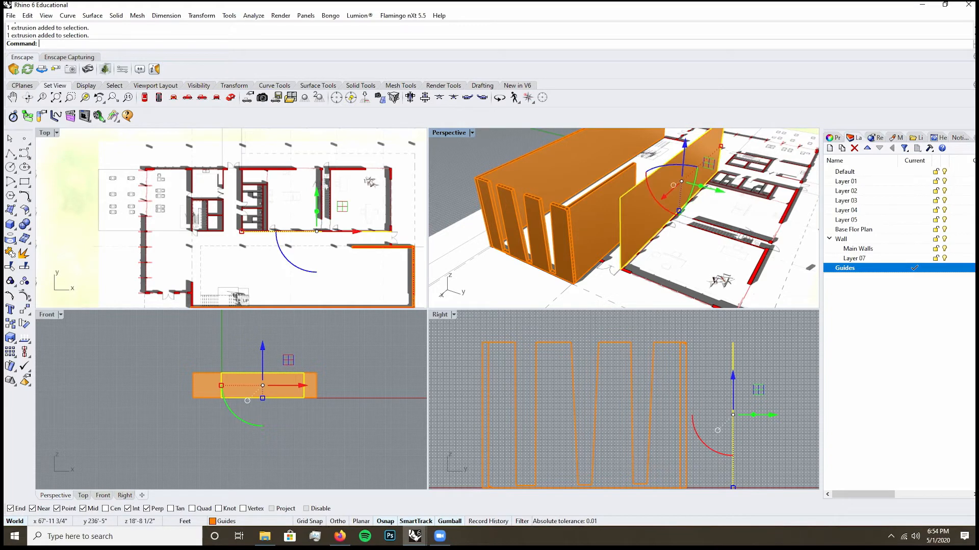
pyautogui.press('Delete')
# - Extrude the upright rectangular outline 1' into a solid wall
pyautogui.click(673, 164)
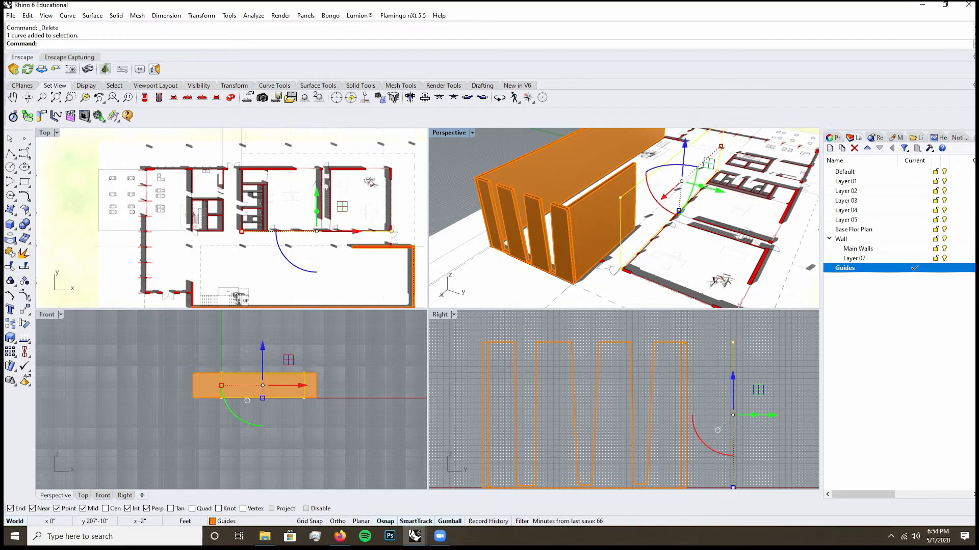
pyautogui.write('ExtrudeCrv')
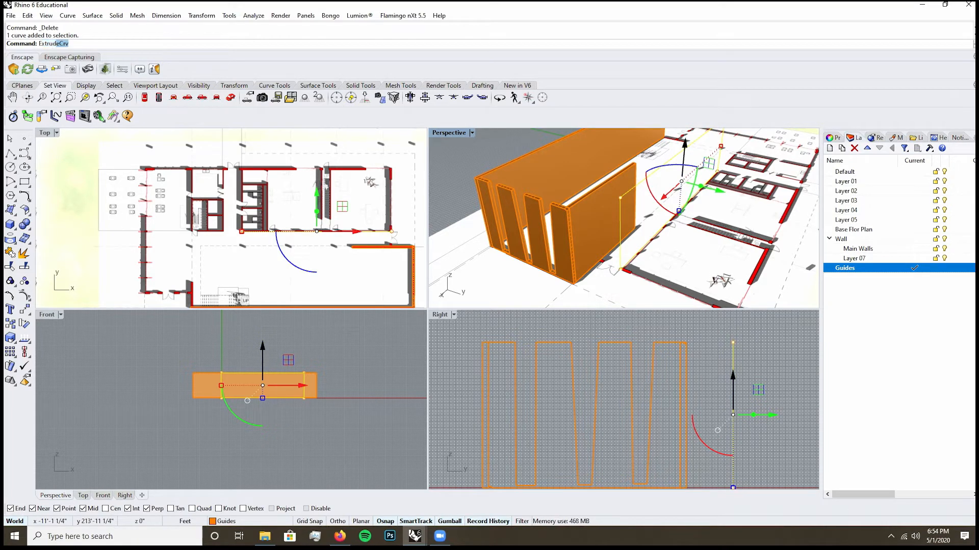
pyautogui.press('Return')
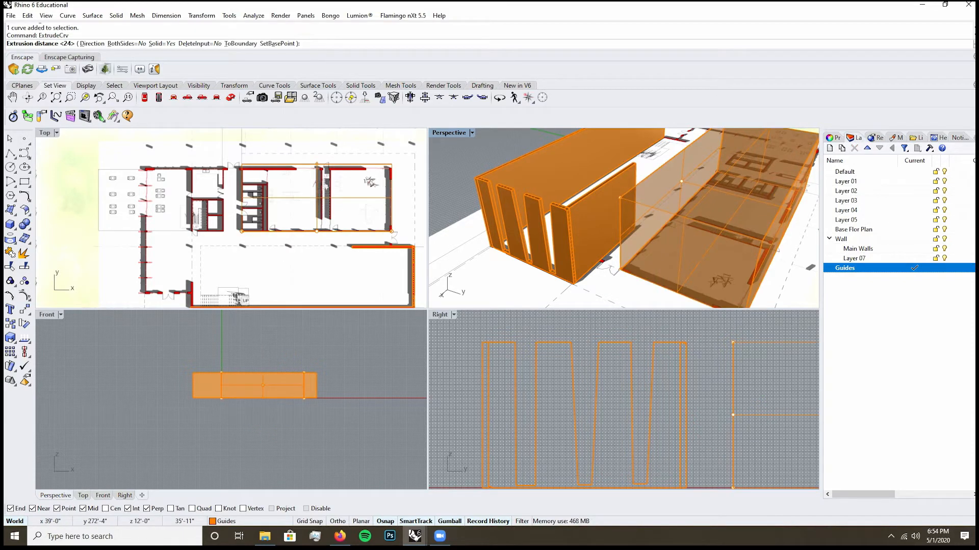
pyautogui.write("1'")
pyautogui.press('Return')
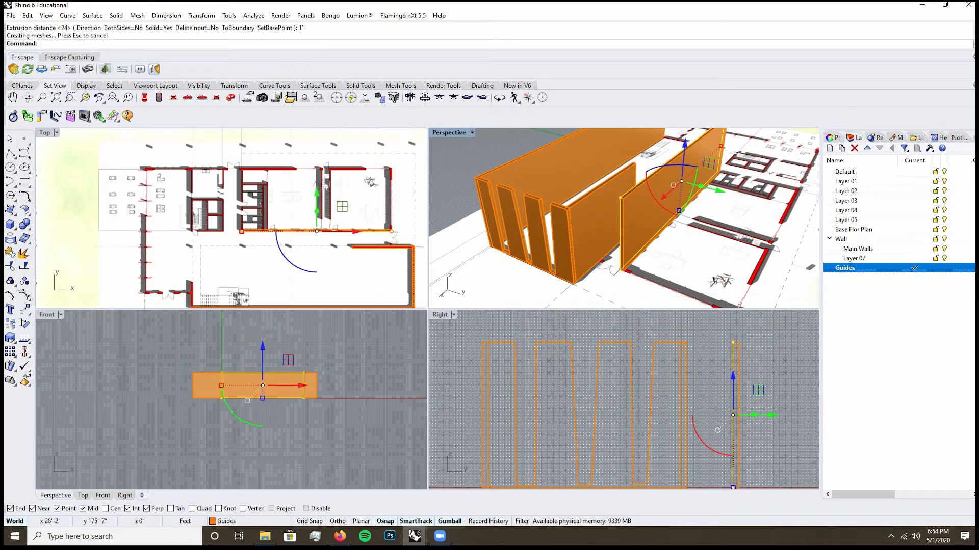
pyautogui.press('Escape')
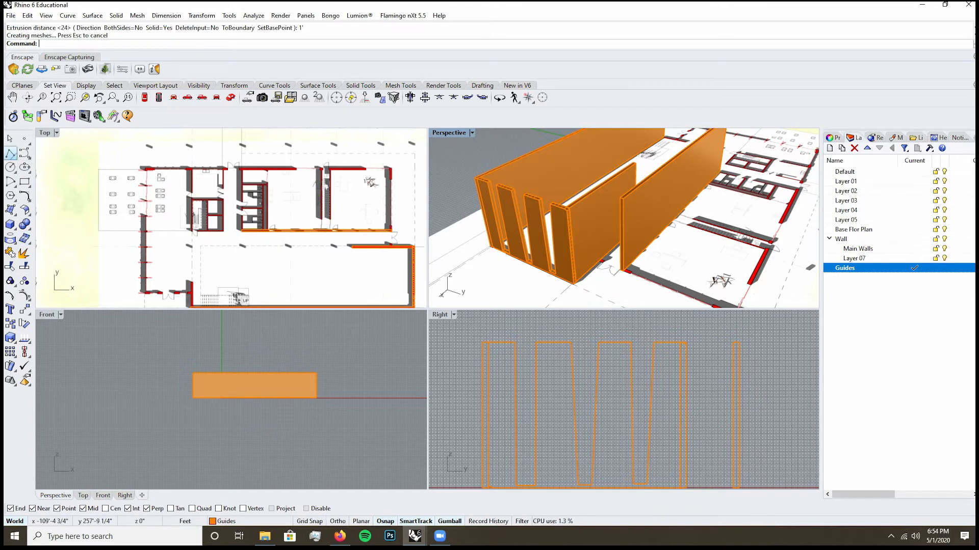
# - Trace the plan's right end wall with a straight polyline from the long solid wall's end corner to the upper right corner
pyautogui.click(10, 153)
pyautogui.scroll(5, 377, 214)
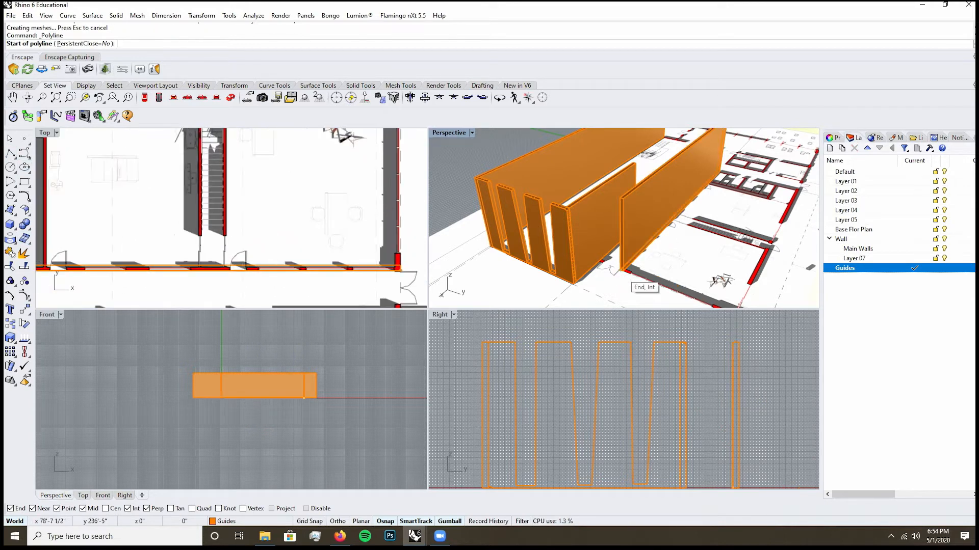
pyautogui.click(622, 270)
pyautogui.scroll(-5, 393, 250)
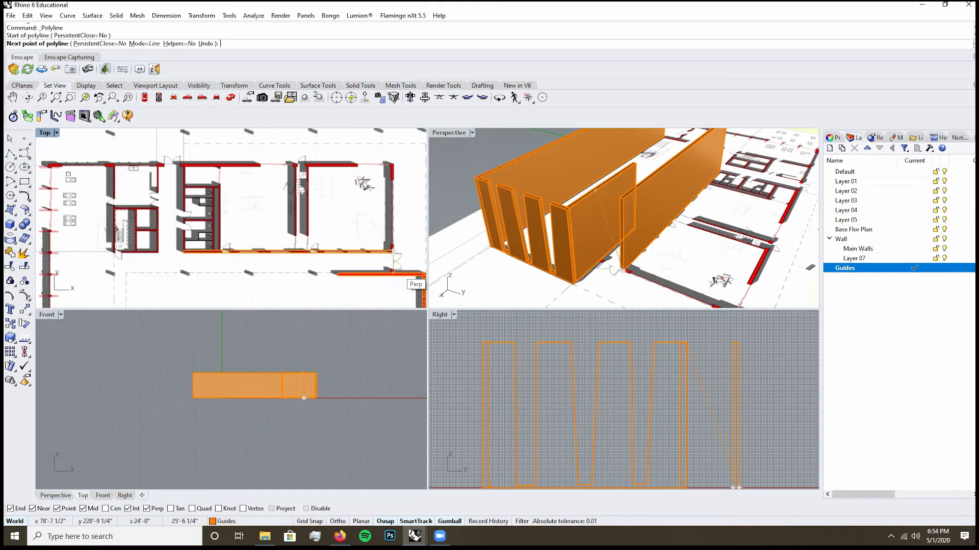
pyautogui.scroll(-2, 393, 250)
pyautogui.scroll(8, 344, 190)
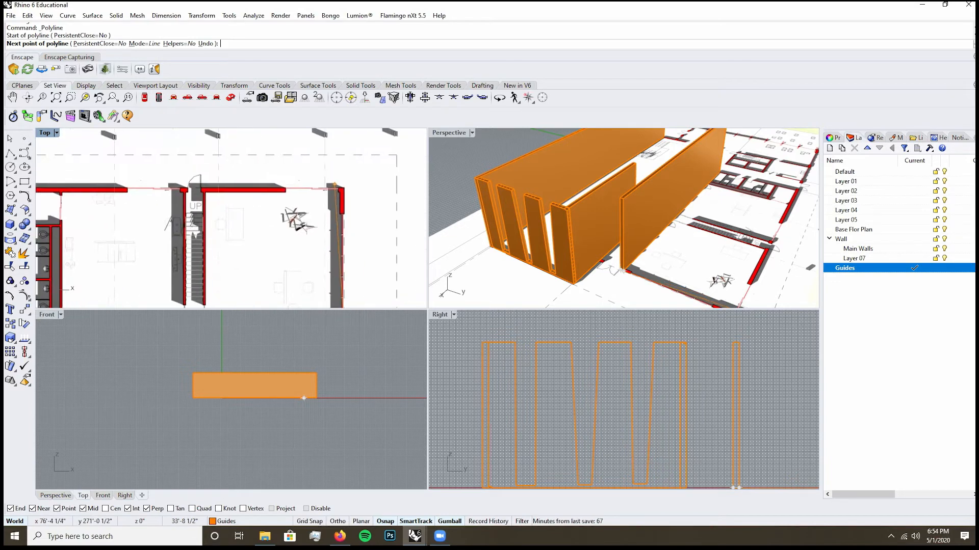
pyautogui.keyDown('shift'); pyautogui.click(344, 190); pyautogui.keyUp('shift')
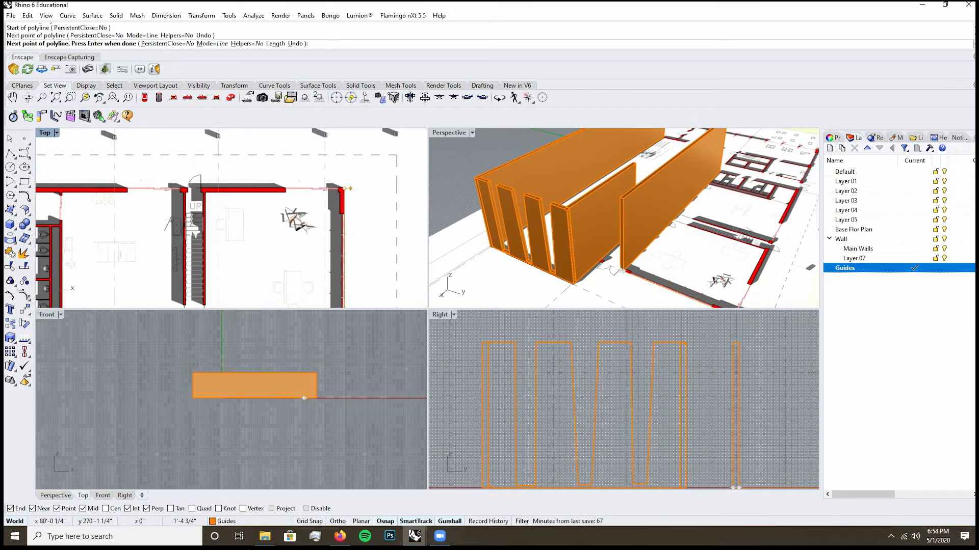
pyautogui.press('Return')
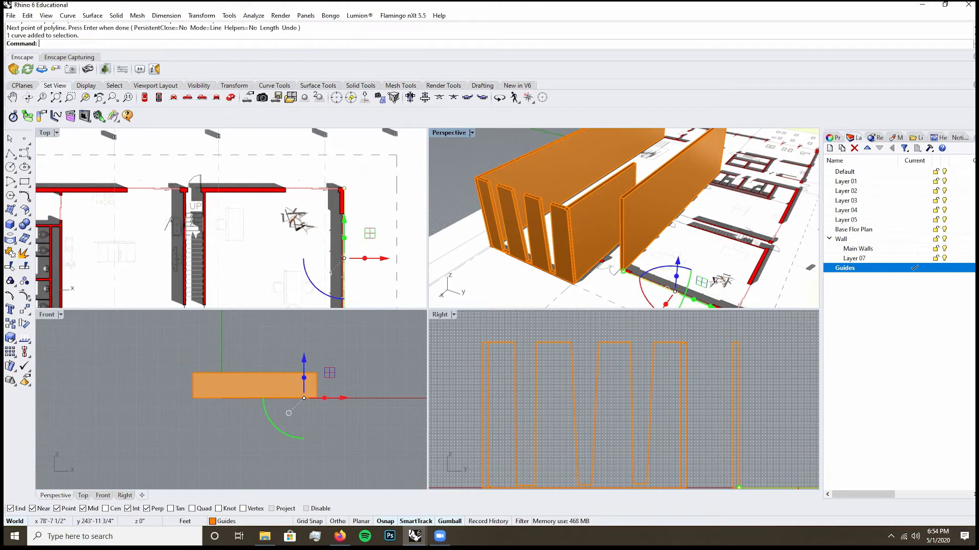
# - Extrude the traced end wall line to the height of the existing walls and replace the surface with its duplicated border outline
pyautogui.press('Return')
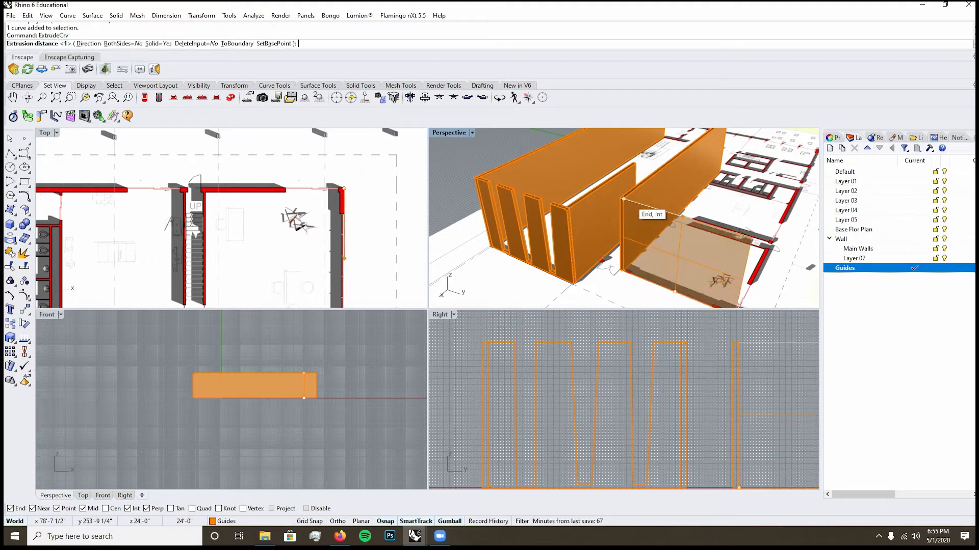
pyautogui.click(623, 198)
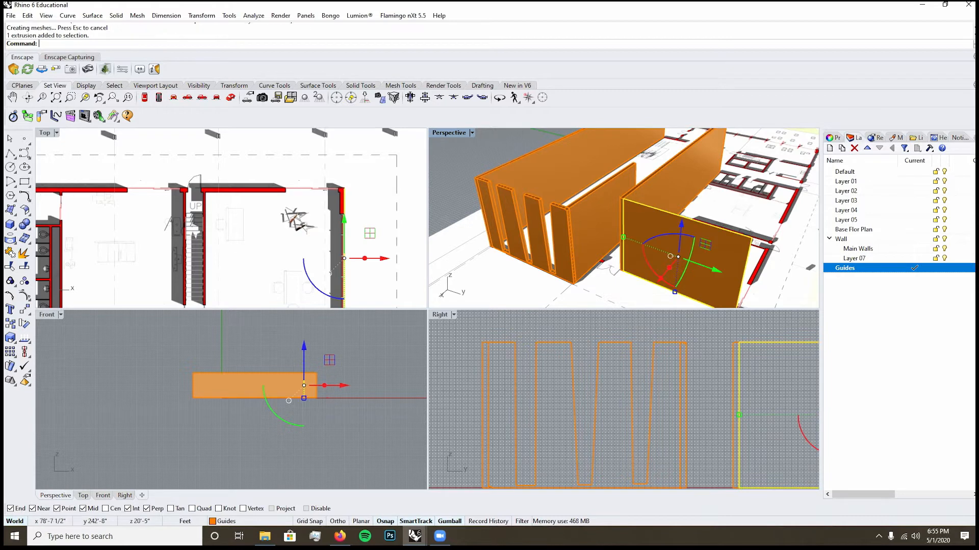
pyautogui.write('DupBorder')
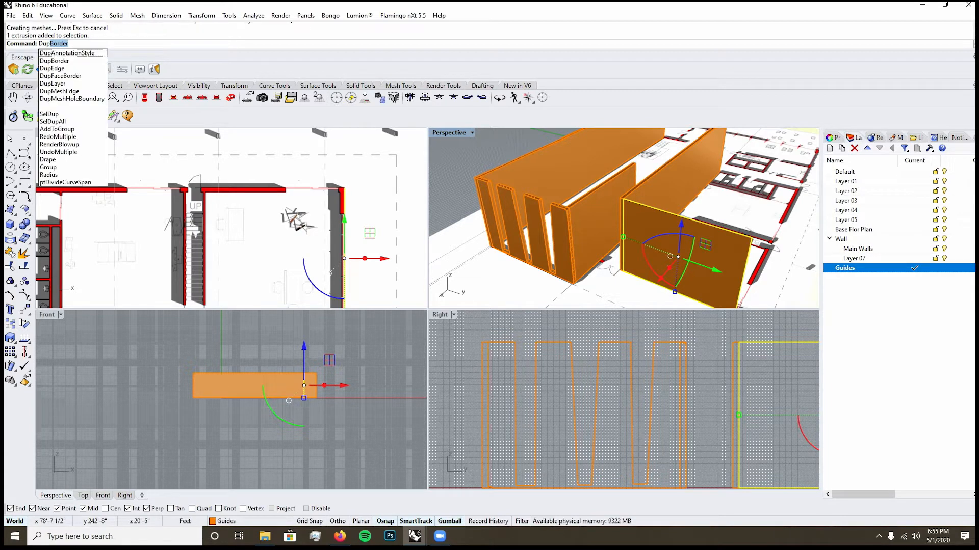
pyautogui.press('Return')
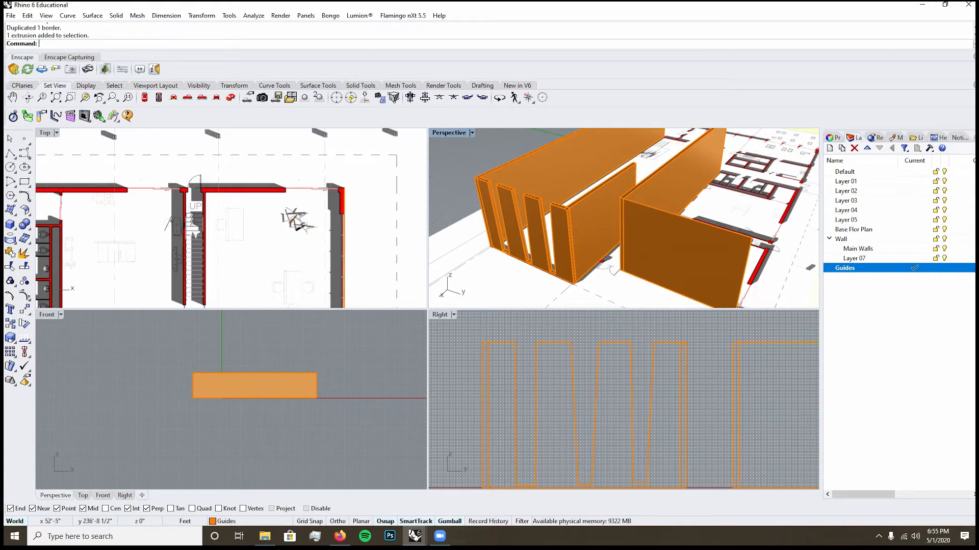
pyautogui.press('Delete')
# - Extrude the end wall's upright rectangular outline 1' into a solid wall
pyautogui.click(745, 235)
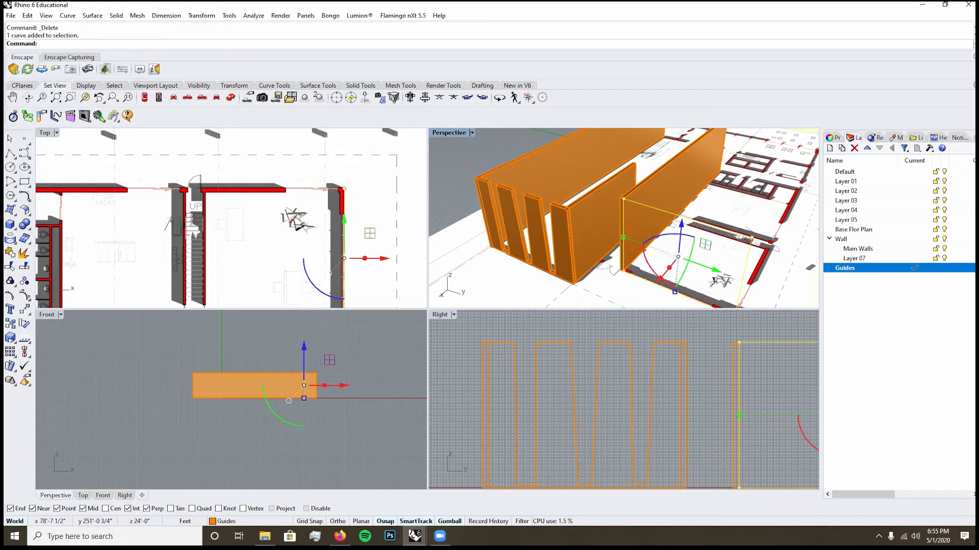
pyautogui.write('RCYTU')
pyautogui.press('Return')
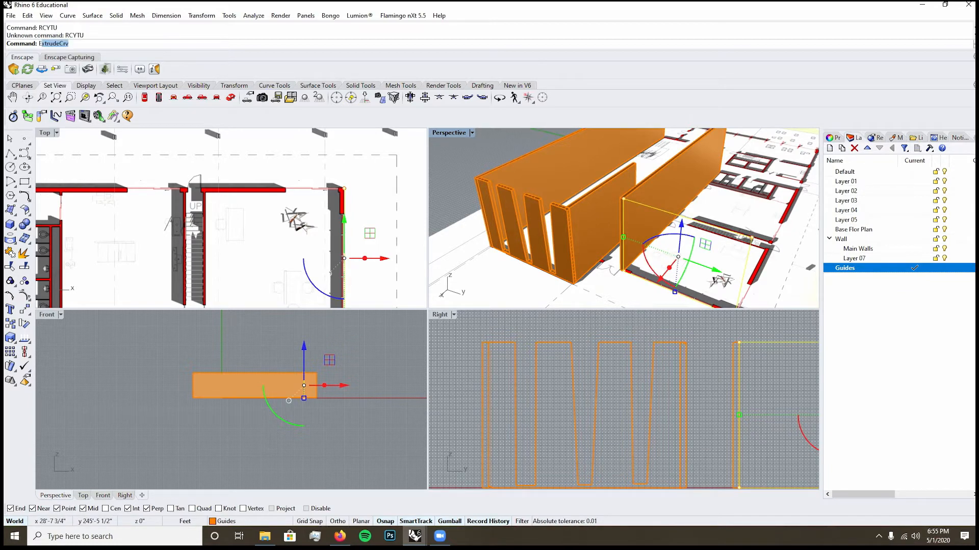
pyautogui.write('Ex')
pyautogui.press('Return')
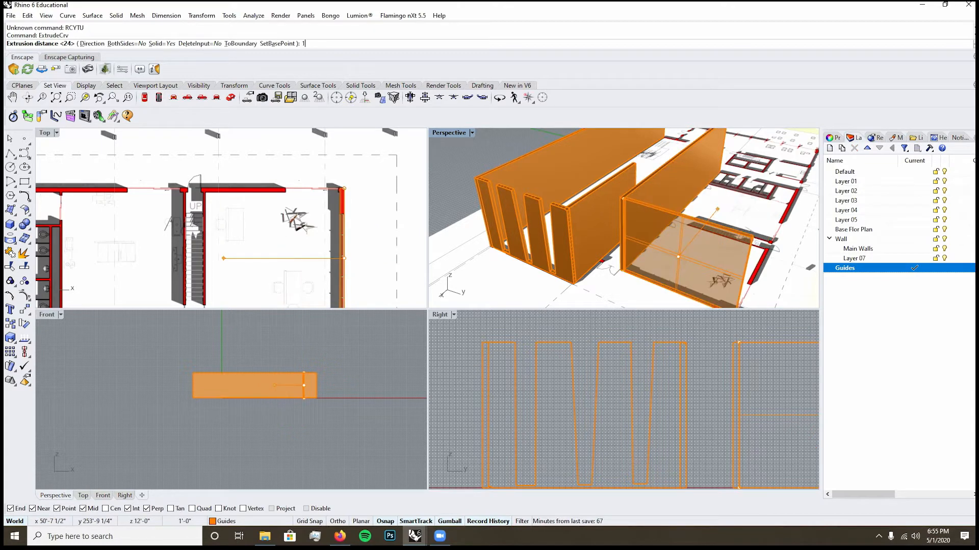
pyautogui.write("1'")
pyautogui.press('Return')
# - Trace the upper long wall from the end wall's outer corner to the plan's far left end and build it into a 1' thick solid
pyautogui.scroll(-4, 624, 218)
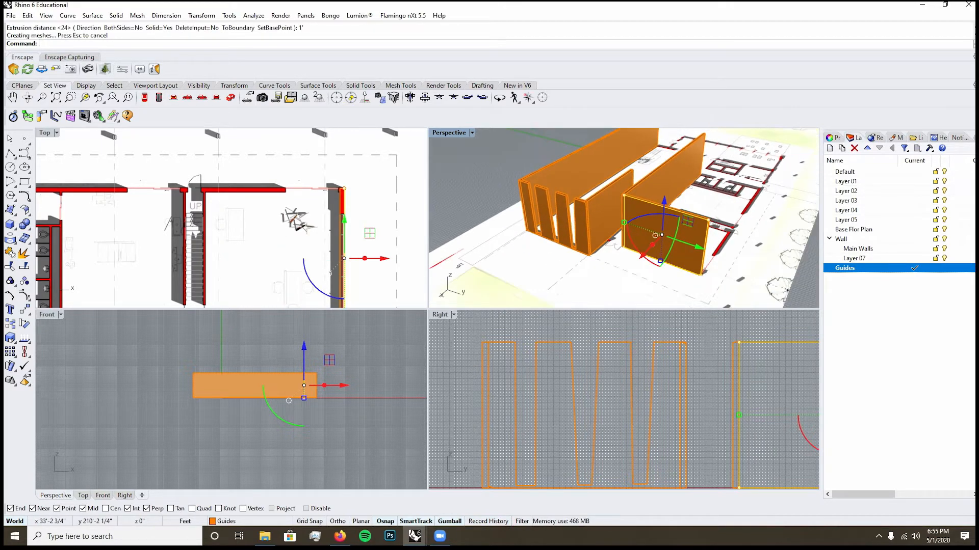
pyautogui.moveTo(652, 230); pyautogui.dragTo(607, 230, button='right')
pyautogui.moveTo(657, 255); pyautogui.dragTo(713, 252, button='right')
pyautogui.scroll(5, 745, 252)
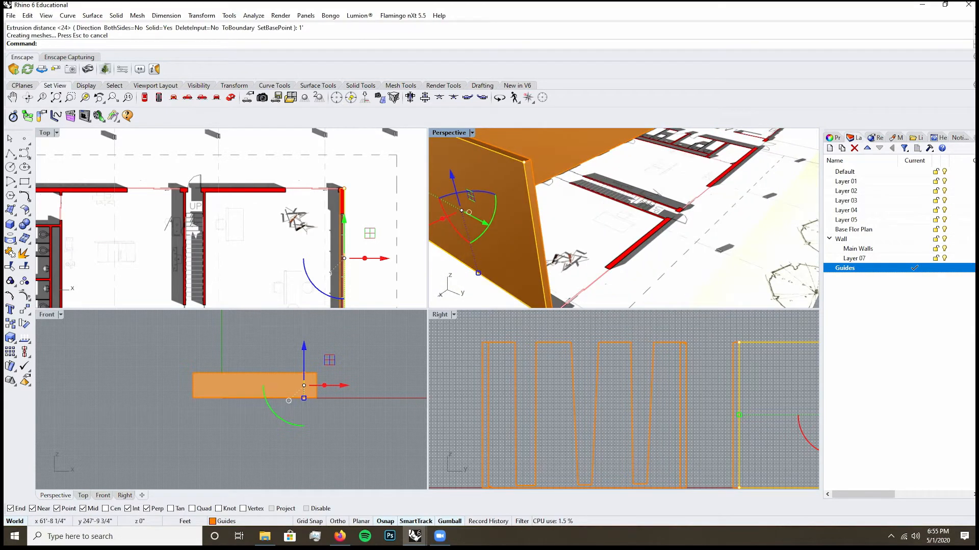
pyautogui.scroll(-5, 544, 216)
pyautogui.click(10, 153)
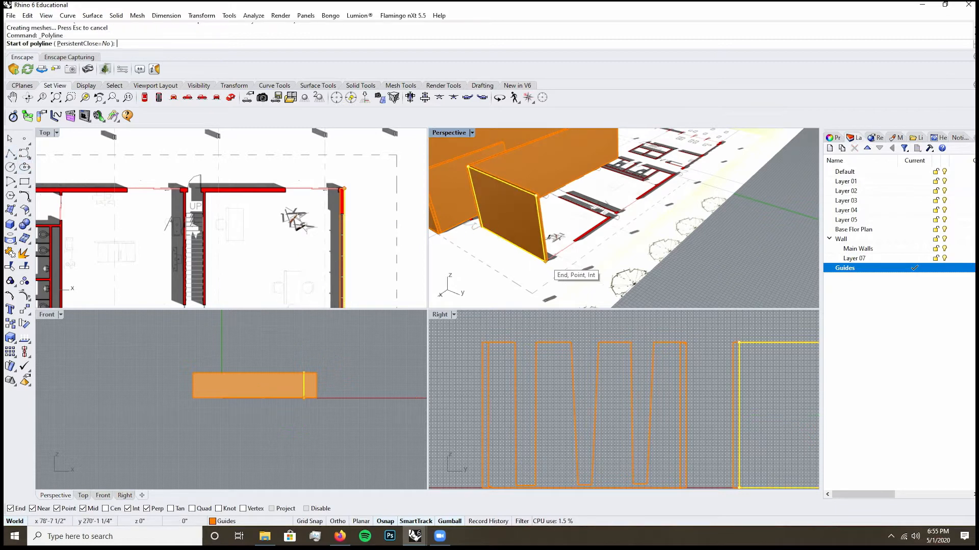
pyautogui.click(546, 259)
pyautogui.scroll(-4, 699, 180)
pyautogui.moveTo(699, 194); pyautogui.dragTo(611, 219, button='right')
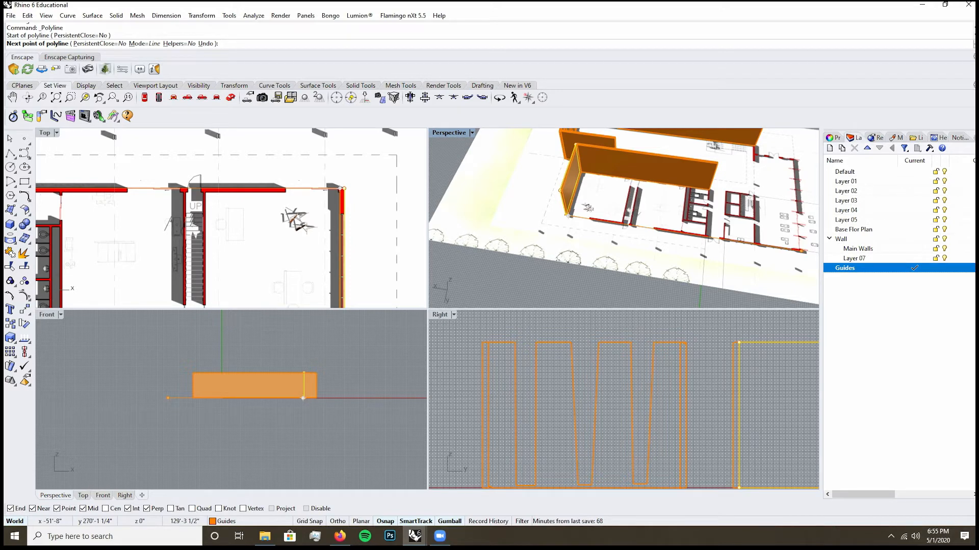
pyautogui.click(801, 251)
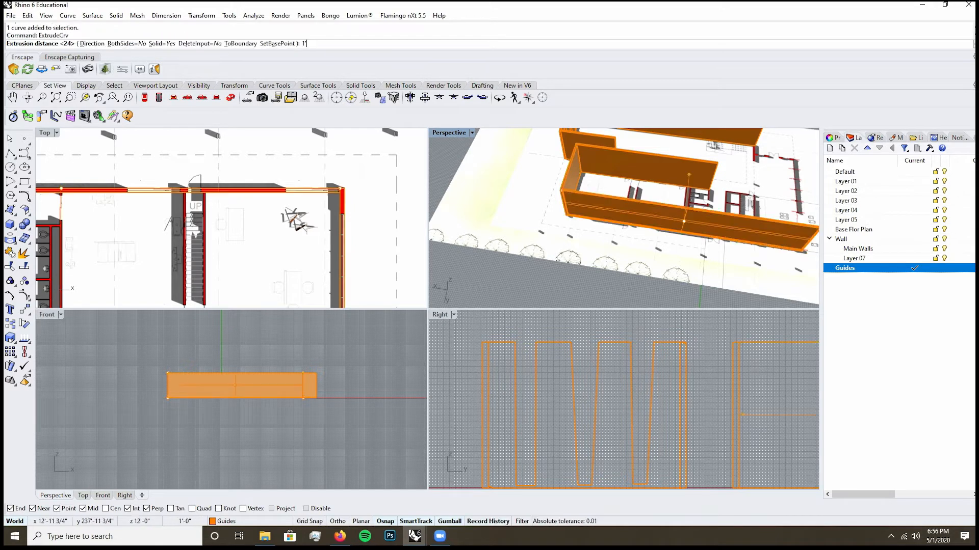
pyautogui.press('Return')
# - Trace the left side wall of the floor plan with a straight polyline between its two end corners
pyautogui.scroll(-4, 657, 204)
pyautogui.moveTo(657, 214); pyautogui.dragTo(627, 219, button='right')
pyautogui.scroll(4, 632, 178)
pyautogui.scroll(3, 627, 219)
pyautogui.click(10, 153)
pyautogui.click(569, 307)
pyautogui.click(705, 231)
pyautogui.press('Return')
# - Extrude the left side wall line vertically to the height of the existing walls
pyautogui.click(662, 256)
pyautogui.write('ExtrudeCrv')
pyautogui.press('Return')
pyautogui.click(562, 248)
# - Duplicate the border of the left side wall surface and delete the surface
pyautogui.click(662, 230)
pyautogui.write('DupBorder')
pyautogui.press('Return')
pyautogui.click(662, 225)
pyautogui.press('Delete')
# - Extrude the left side wall's border outline into a solid wall
pyautogui.click(566, 249)
pyautogui.write('Extru')
pyautogui.press('Return')
pyautogui.press('Return')
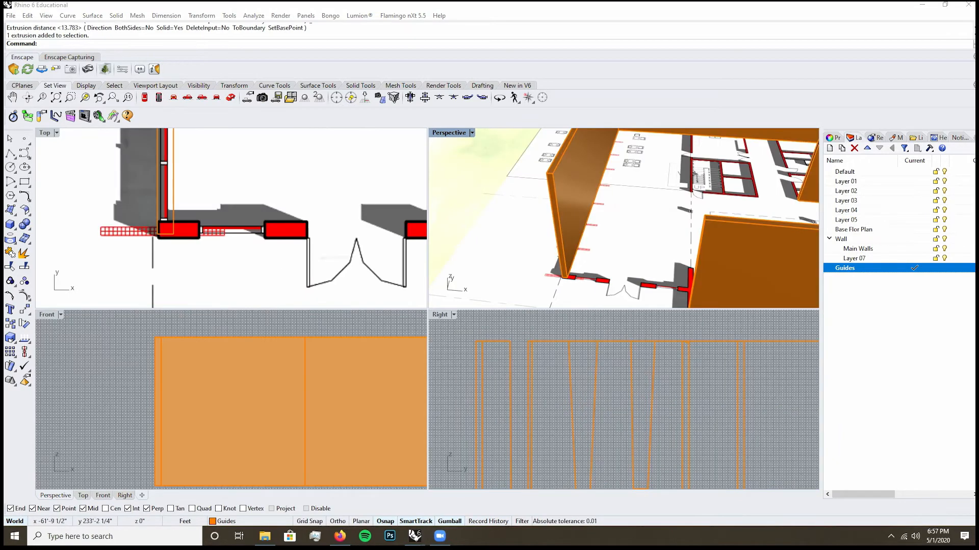
# - Extrude the vertical curve at the left side wall's end sideways across the double-door entrance to form a wall surface
pyautogui.click(560, 224)
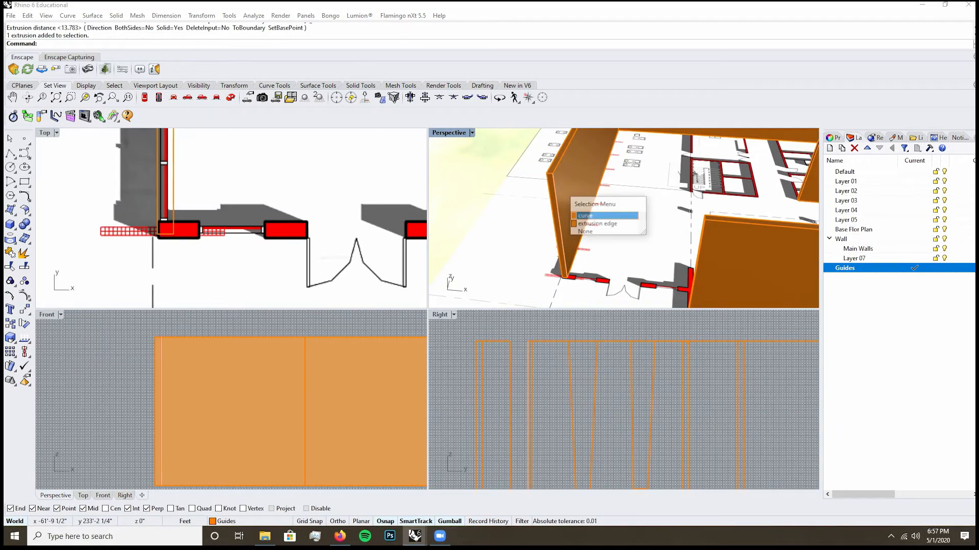
pyautogui.click(591, 215)
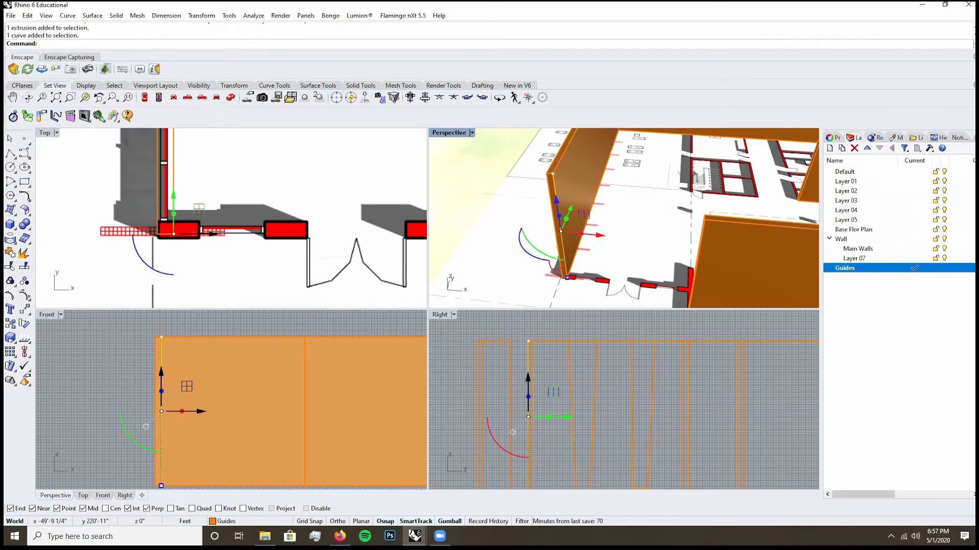
pyautogui.moveTo(196, 411); pyautogui.dragTo(341, 411)
pyautogui.moveTo(716, 247); pyautogui.dragTo(716, 247)
# - Duplicate the border of the entrance wall surface and extrude the surface 1' into a solid wall
pyautogui.click(663, 208)
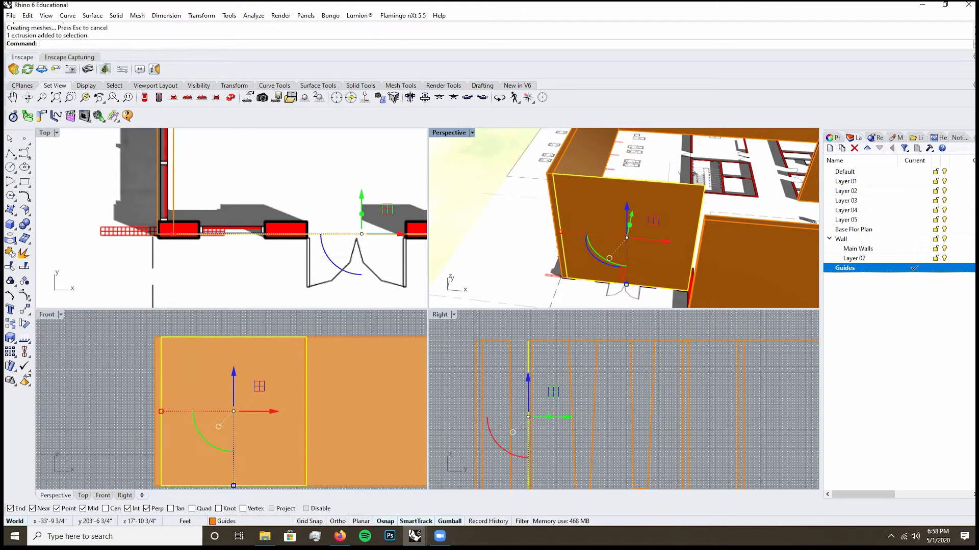
pyautogui.write('DupBorder')
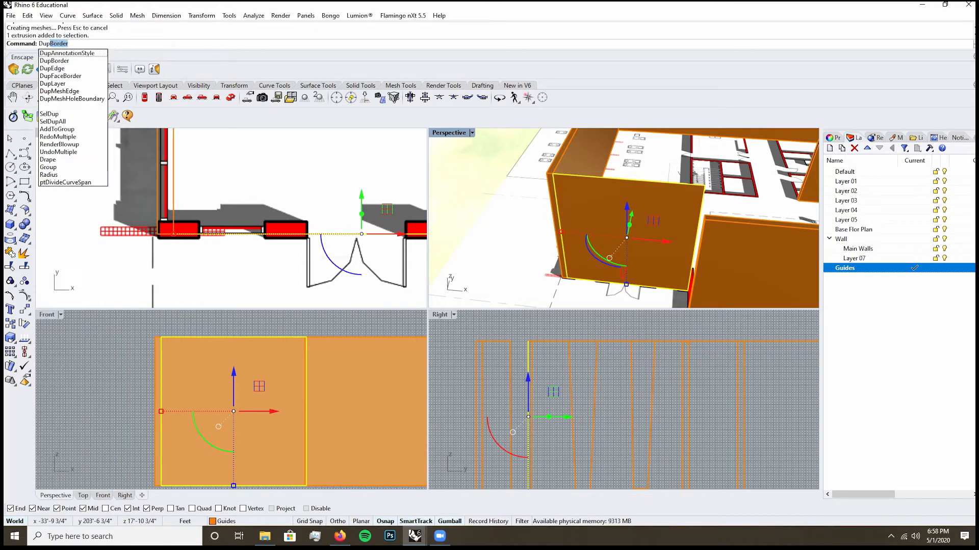
pyautogui.press('Return')
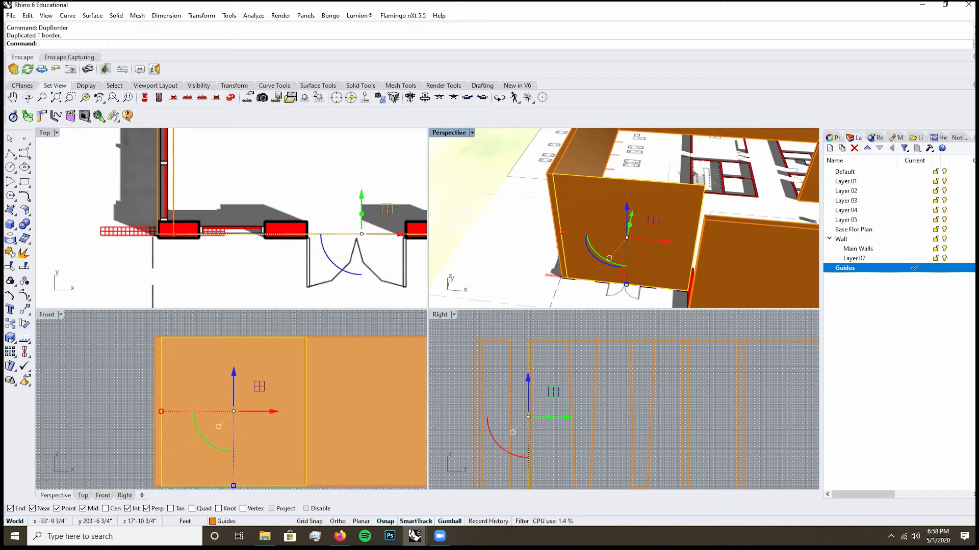
pyautogui.click(663, 208)
pyautogui.write('ExtrudeSrf')
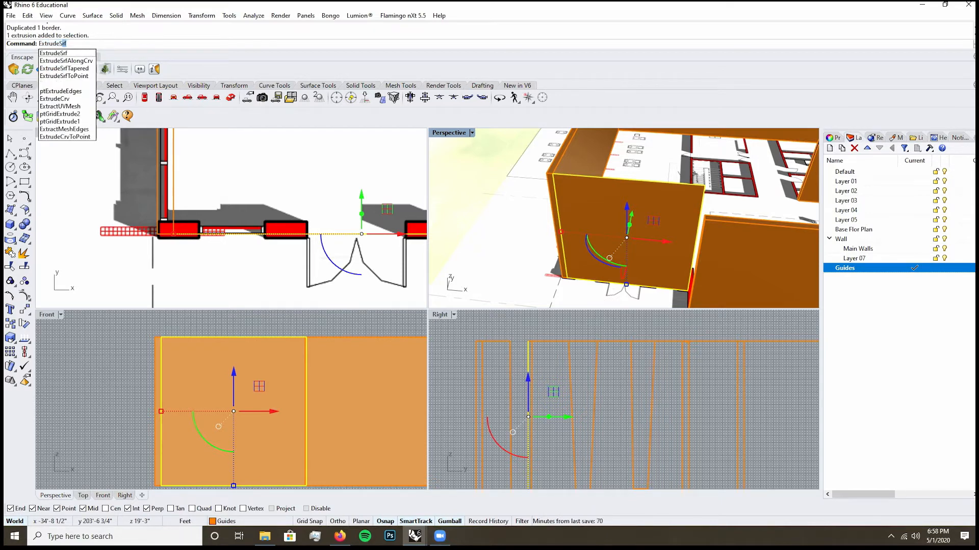
pyautogui.press('Return')
pyautogui.write("1'")
pyautogui.press('Return')
# - Extrude the vertical end edge of the lower long wall along the short red wall segment beside the stairs
pyautogui.moveTo(814, 222); pyautogui.dragTo(781, 315, button='right')
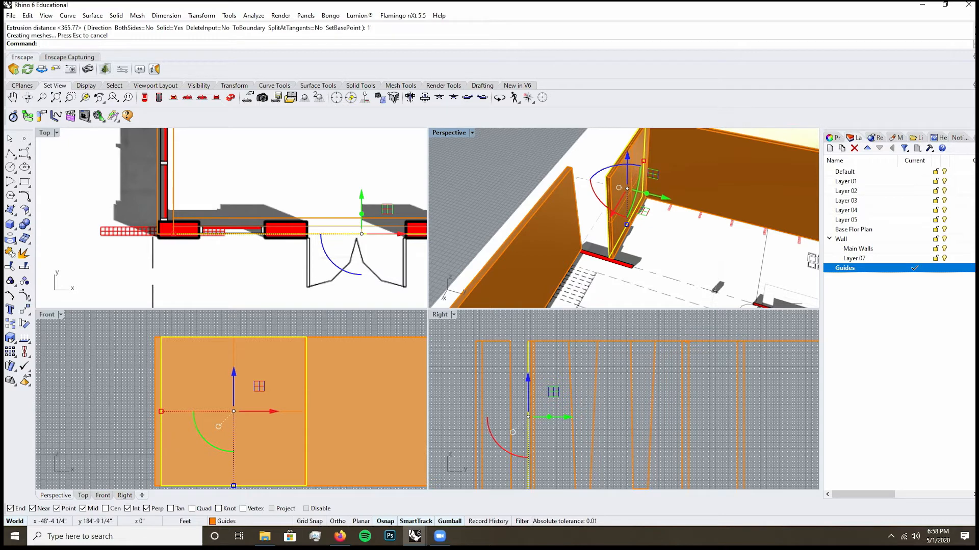
pyautogui.press('Escape')
pyautogui.keyDown('ctrl'); pyautogui.keyDown('shift'); pyautogui.click(576, 225); pyautogui.keyUp('shift'); pyautogui.keyUp('ctrl')
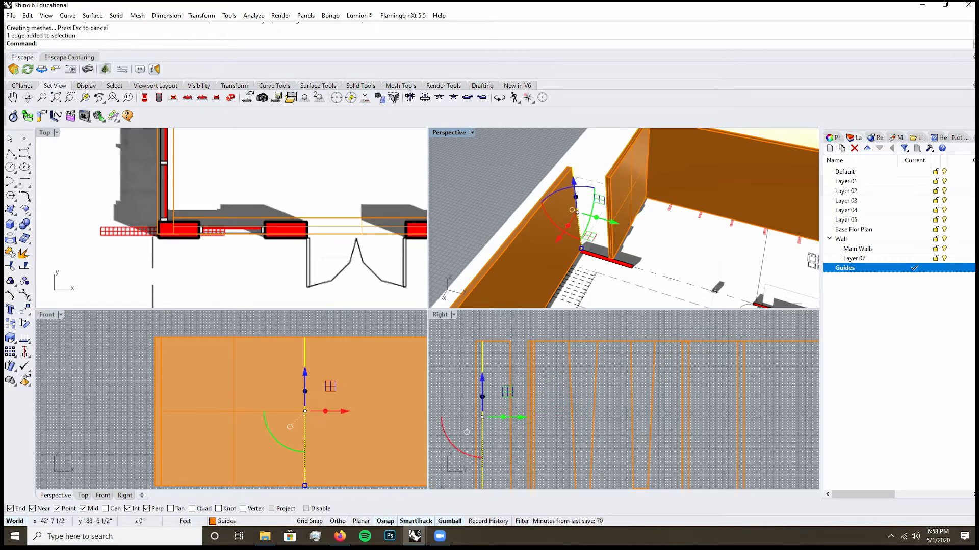
pyautogui.moveTo(613, 222); pyautogui.dragTo(673, 238)
pyautogui.press('Escape')
pyautogui.click(619, 225)
pyautogui.press('Escape')
# - Thicken the short wall surface beside the stairs by 1' into a solid
pyautogui.moveTo(663, 235); pyautogui.dragTo(647, 232, button='right')
pyautogui.scroll(2, 624, 218)
pyautogui.click(604, 245)
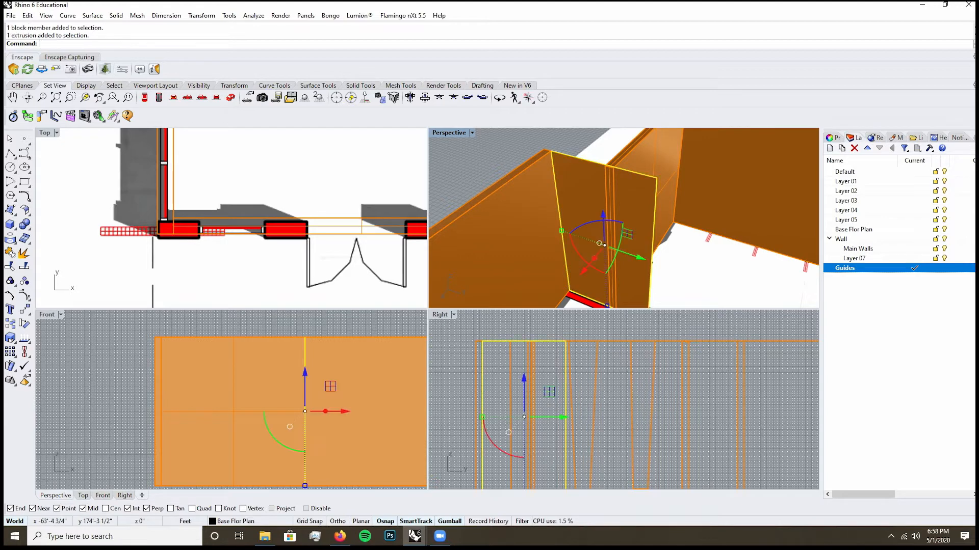
pyautogui.scroll(-3, 624, 218)
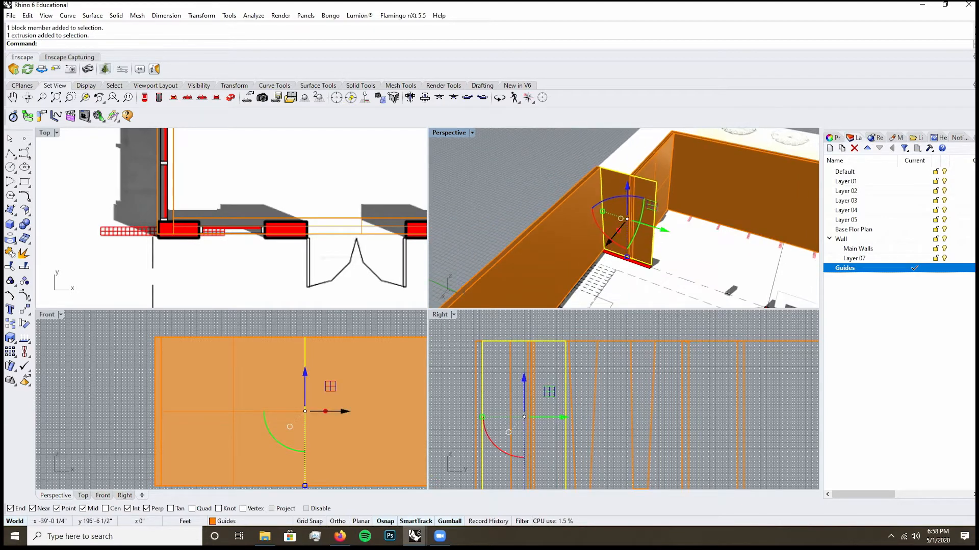
pyautogui.moveTo(325, 411)
pyautogui.mouseDown()
pyautogui.moveTo(350, 412)
pyautogui.moveTo(331, 411)
pyautogui.mouseUp()
pyautogui.write('1')
pyautogui.press('Return')
pyautogui.press('Escape')
# - Turn on the short wall's solid points and try lowering the two top corner points at its free end
pyautogui.moveTo(602, 229); pyautogui.dragTo(678, 229, button='right')
pyautogui.click(651, 214)
pyautogui.scroll(6, 651, 203)
pyautogui.click(579, 187)
pyautogui.moveTo(641, 239); pyautogui.dragTo(559, 210, button='right')
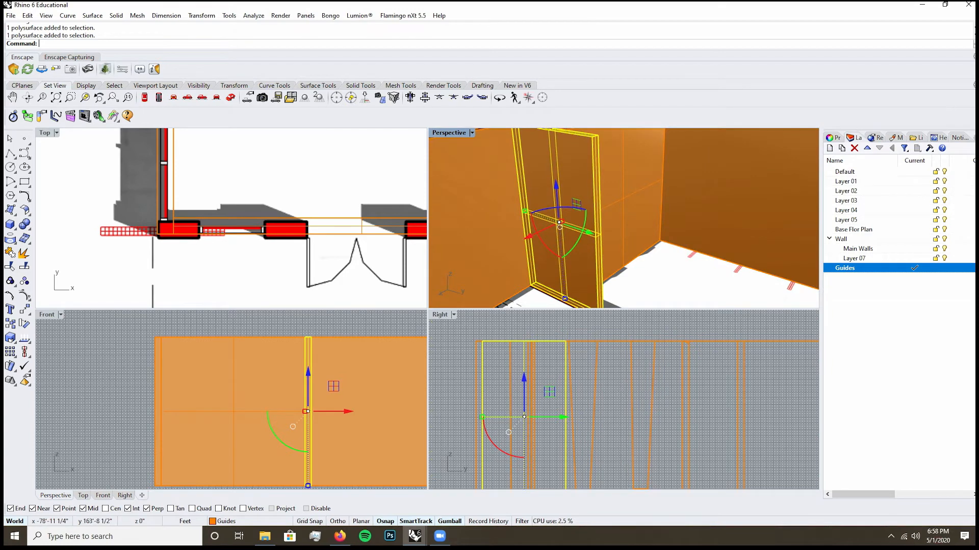
pyautogui.keyDown('shift'); pyautogui.moveTo(578, 146); pyautogui.dragTo(604, 194, button='right'); pyautogui.keyUp('shift')
pyautogui.scroll(4, 604, 188)
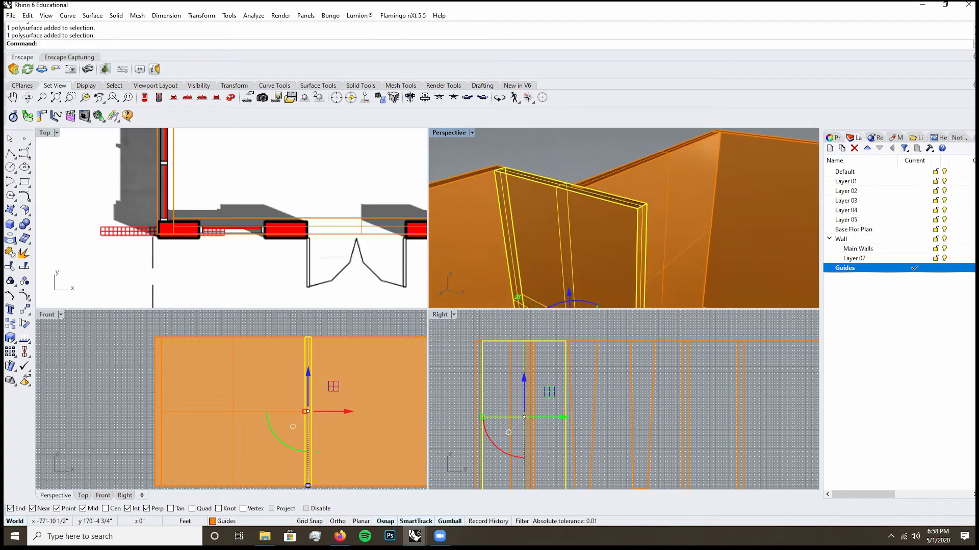
pyautogui.press('Return')
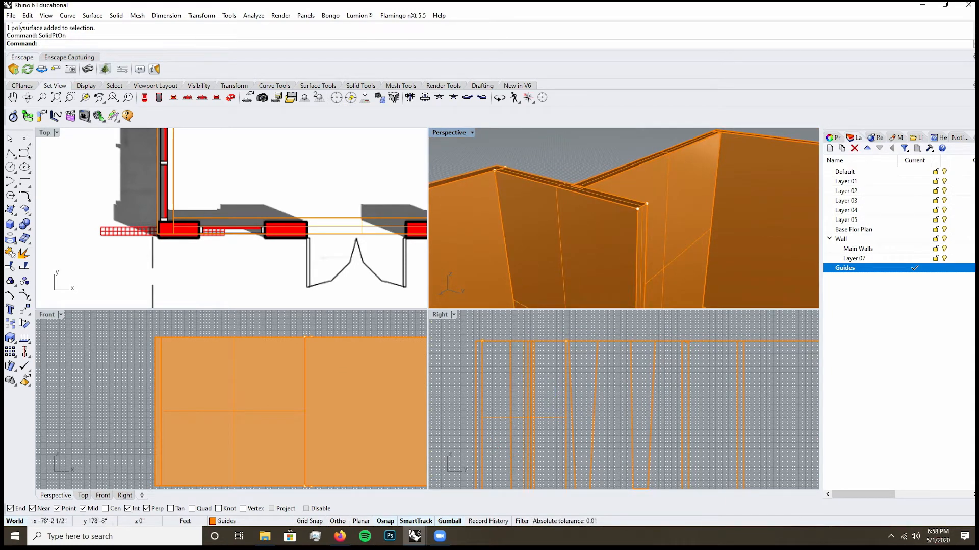
pyautogui.click(637, 208)
pyautogui.keyDown('shift'); pyautogui.click(646, 203); pyautogui.keyUp('shift')
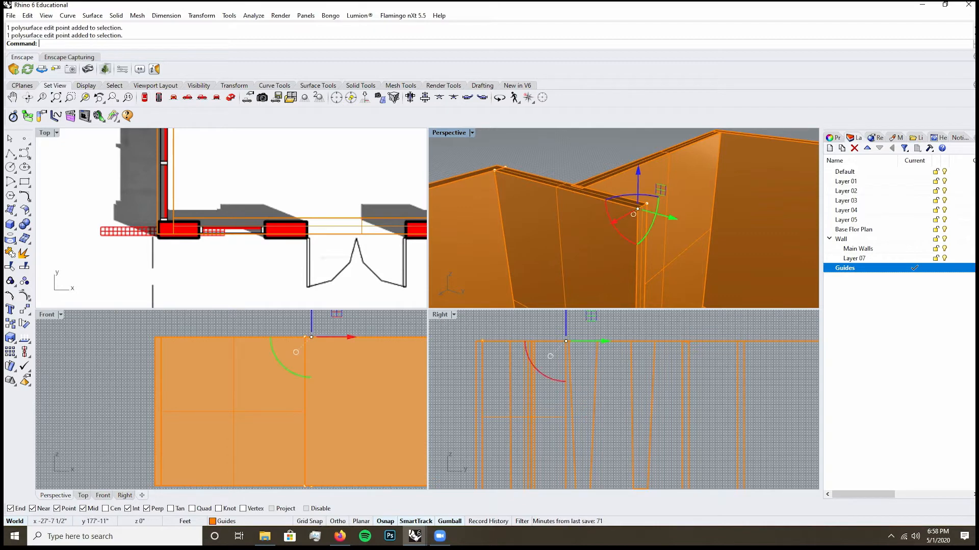
pyautogui.moveTo(643, 175); pyautogui.dragTo(641, 221)
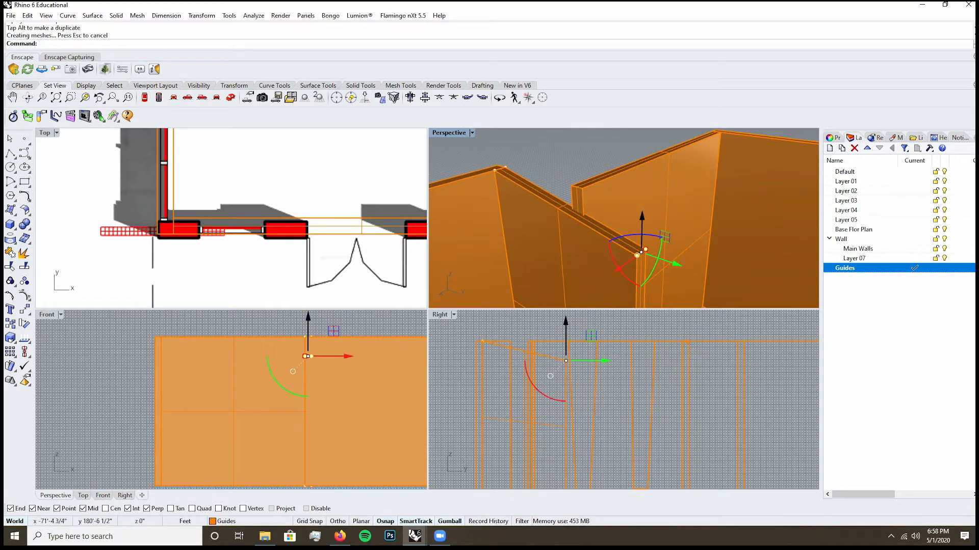
pyautogui.hotkey('ctrl', 'z')
# - Draw a corner-to-corner rectangle within the short wall's outline in the Right view to mark an opening
pyautogui.click(600, 235)
pyautogui.moveTo(601, 236); pyautogui.dragTo(612, 193, button='right')
pyautogui.scroll(-6, 525, 359)
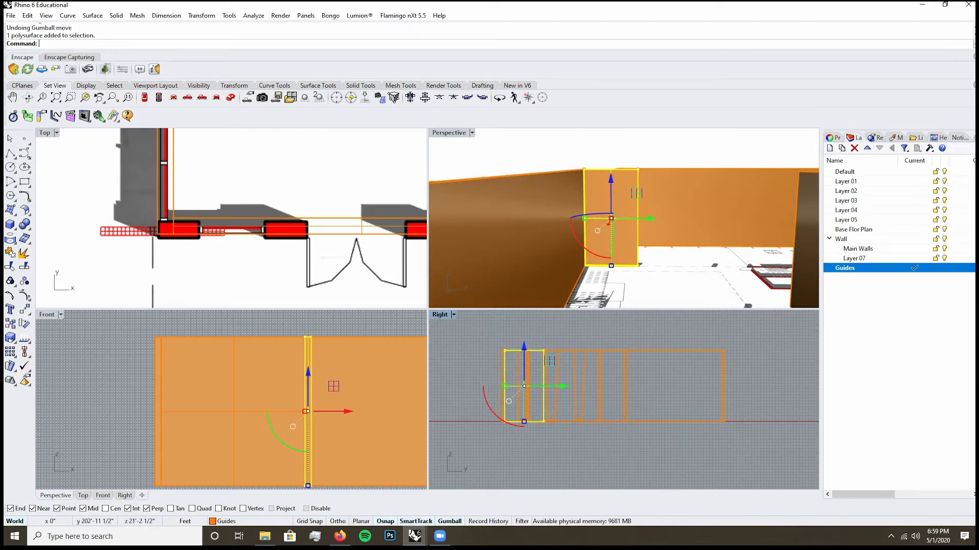
pyautogui.scroll(7, 532, 408)
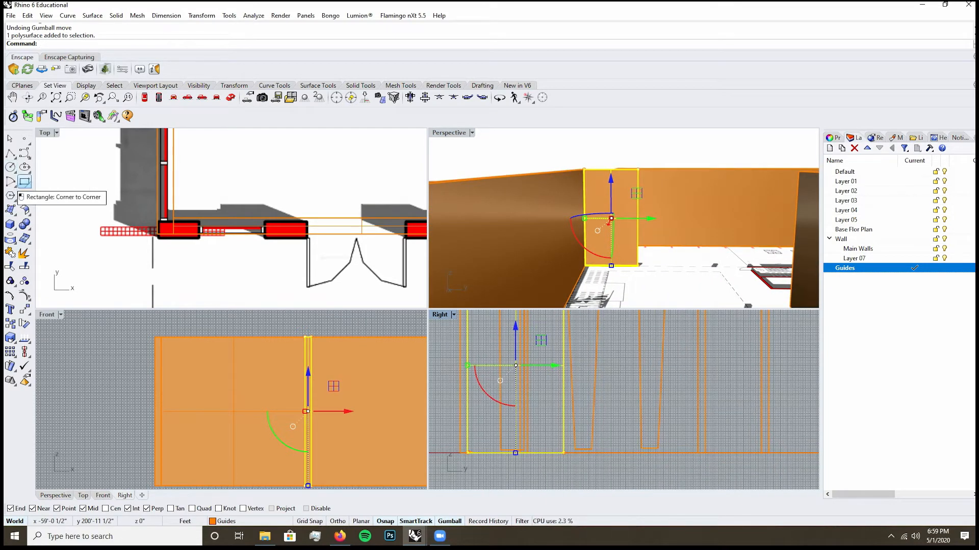
pyautogui.click(24, 181)
pyautogui.click(500, 328)
pyautogui.click(541, 390)
# - Trim away both faces of the short wall inside the rectangle, using the rectangle as the cutting object
pyautogui.click(541, 357)
pyautogui.hotkey('ctrl', 't')
pyautogui.click(530, 365)
pyautogui.moveTo(612, 230); pyautogui.dragTo(724, 209, button='right')
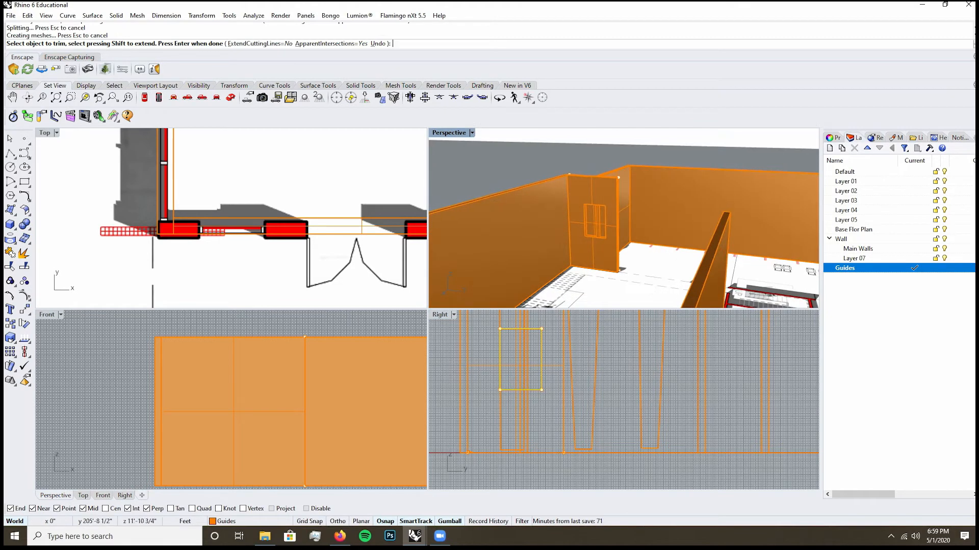
pyautogui.click(525, 359)
pyautogui.scroll(5, 592, 224)
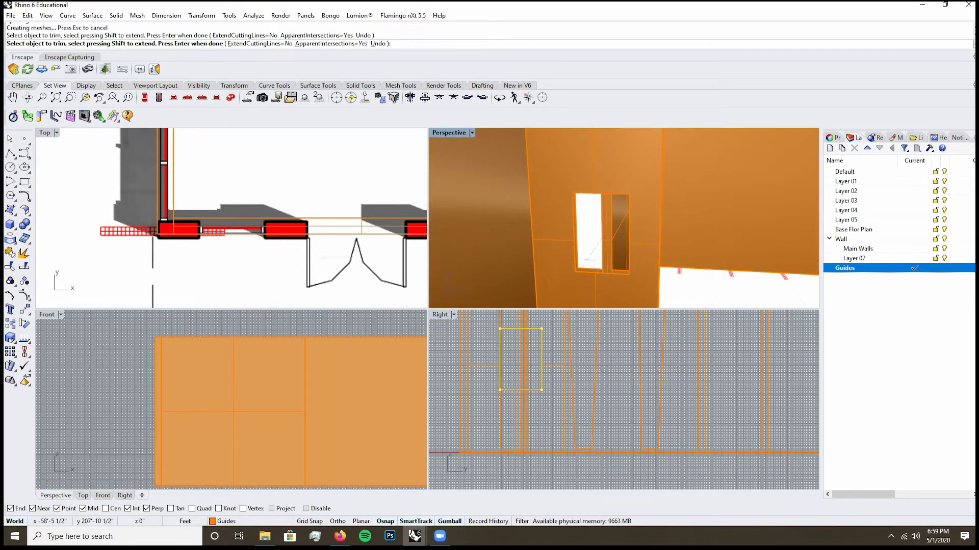
pyautogui.press('Return')
# - Try moving one vertical edge of the trimmed opening outward along the wall, then undo the move
pyautogui.click(501, 374)
pyautogui.scroll(3, 538, 209)
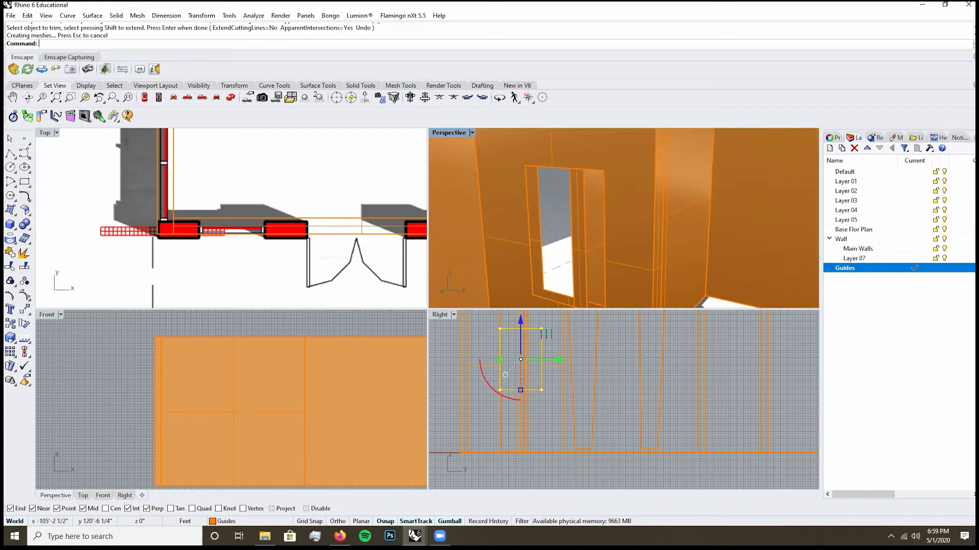
pyautogui.keyDown('ctrl'); pyautogui.keyDown('shift'); pyautogui.click(305, 406); pyautogui.keyUp('shift'); pyautogui.keyUp('ctrl')
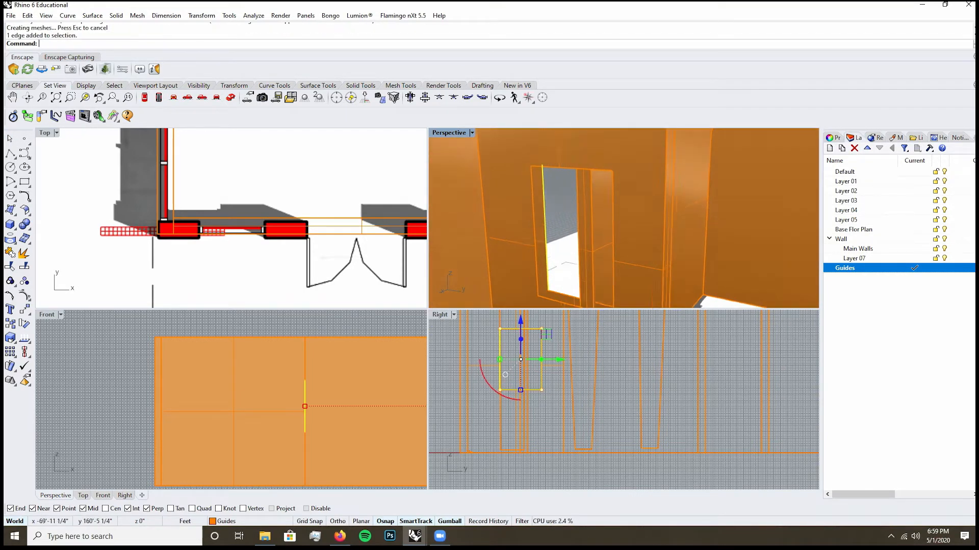
pyautogui.click(505, 375)
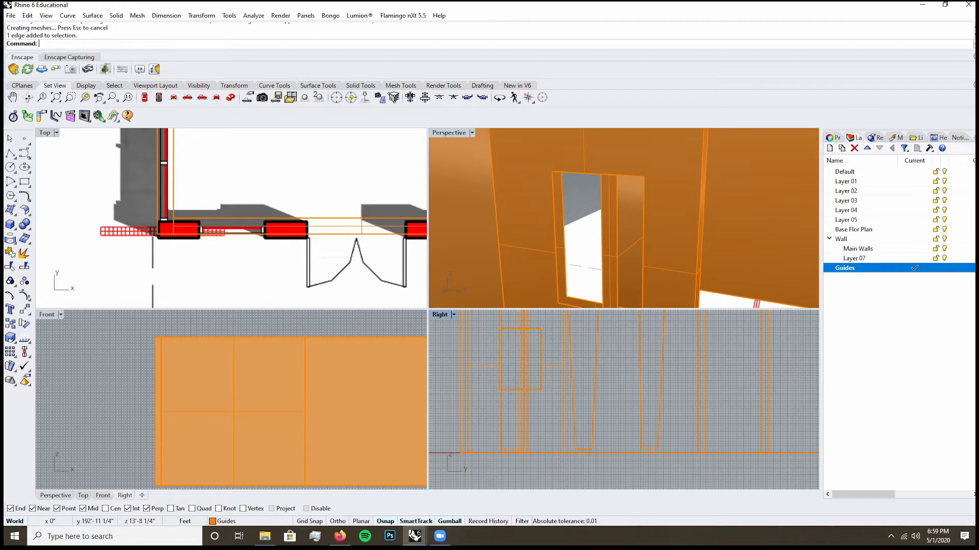
pyautogui.keyDown('ctrl'); pyautogui.keyDown('shift'); pyautogui.click(564, 236); pyautogui.keyUp('shift'); pyautogui.keyUp('ctrl')
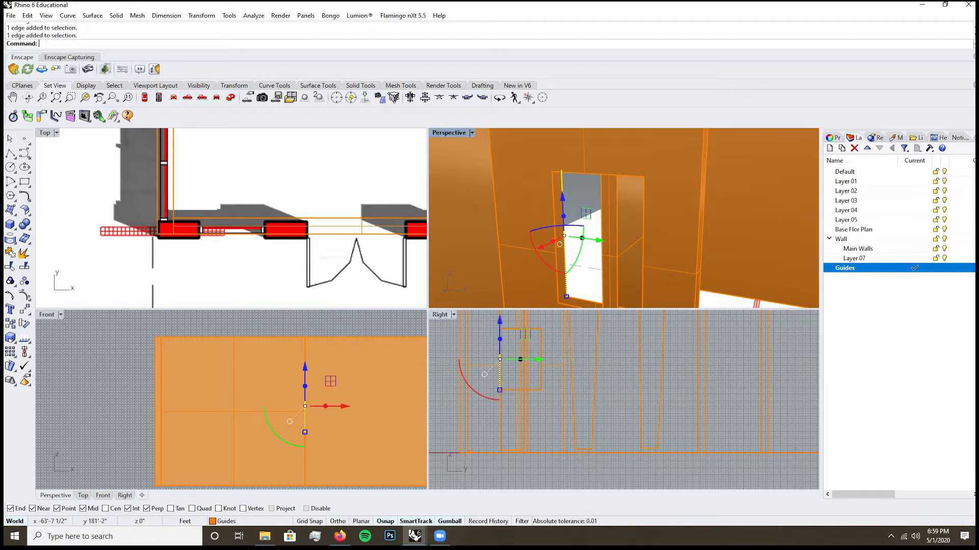
pyautogui.moveTo(598, 240); pyautogui.dragTo(588, 239)
pyautogui.moveTo(592, 239); pyautogui.dragTo(531, 255, button='right')
pyautogui.press('Home')
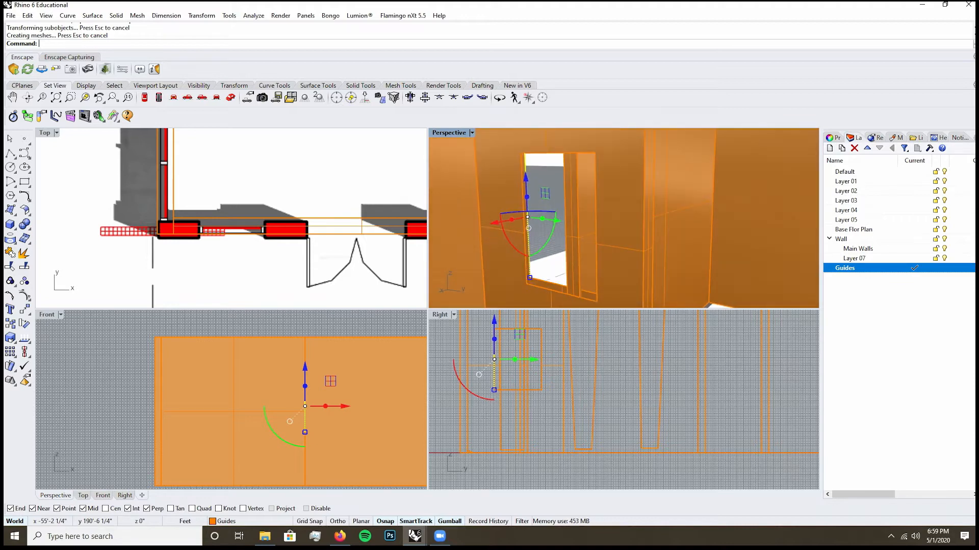
pyautogui.hotkey('ctrl', 'z')
# - Cap the trimmed short wall's planar openings with the Cap command
pyautogui.click(587, 239)
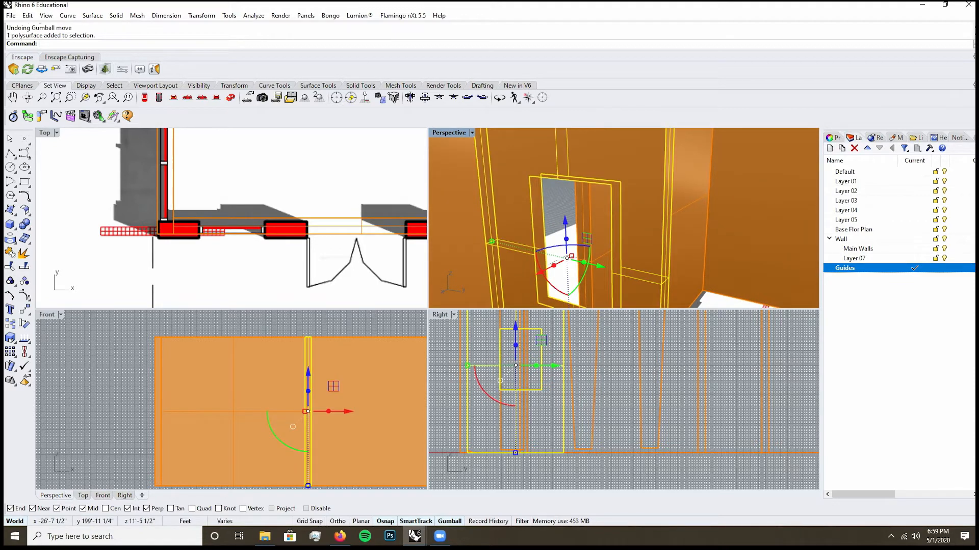
pyautogui.write('Cap')
pyautogui.press('Return')
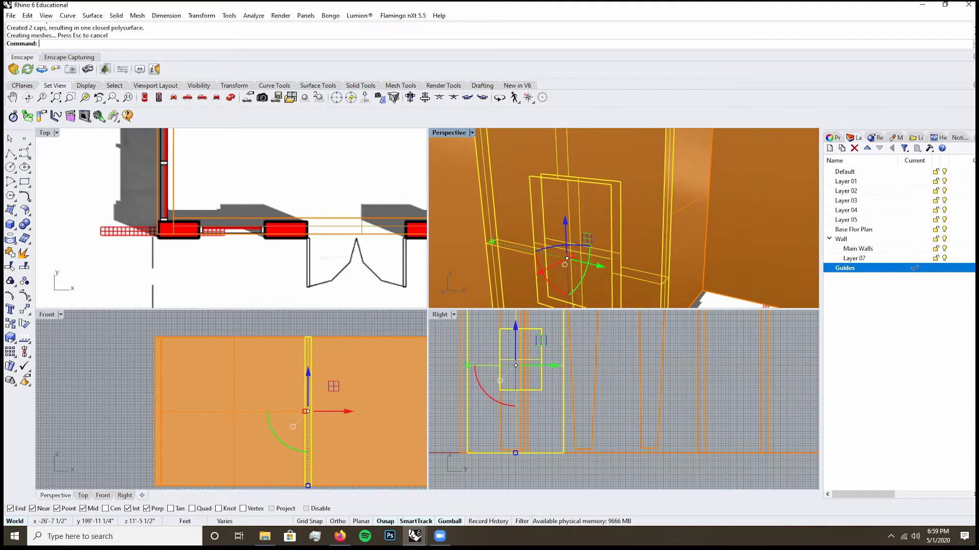
pyautogui.moveTo(623, 219); pyautogui.dragTo(642, 233, button='right')
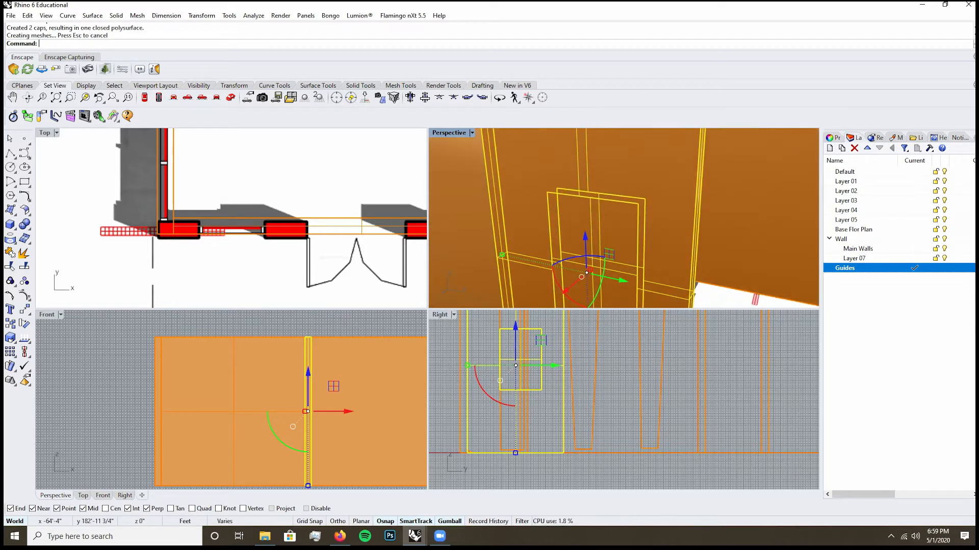
# - Undo the last Cap on the wall segment containing the window opening and clear the selection
pyautogui.scroll(-7, 605, 184)
pyautogui.press('Escape')
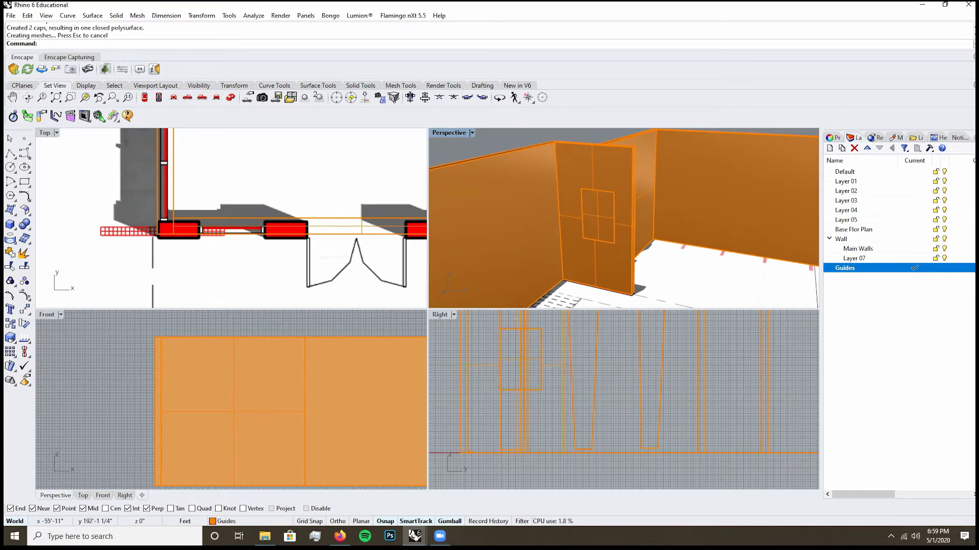
pyautogui.scroll(6, 611, 221)
pyautogui.hotkey('ctrl', 'z')
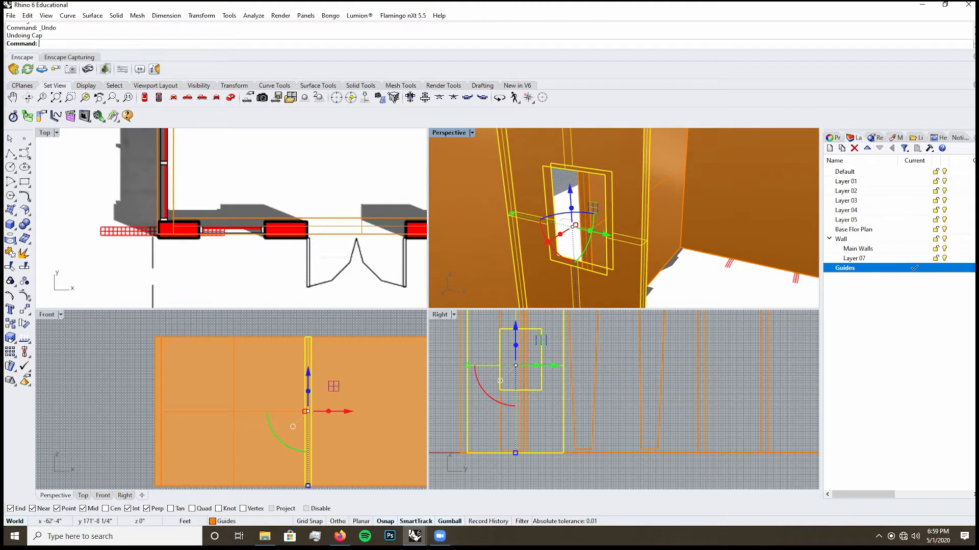
pyautogui.press('Escape')
pyautogui.scroll(3, 567, 225)
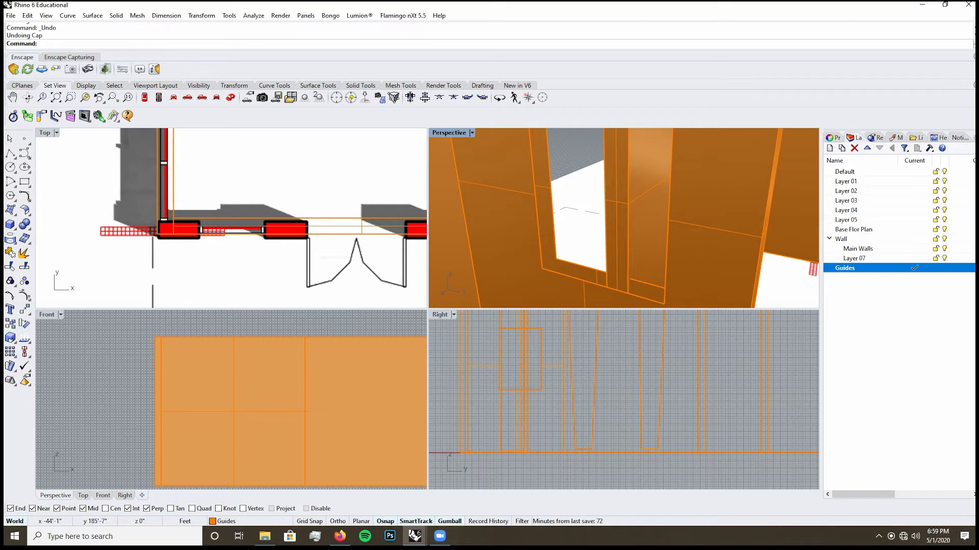
# - Duplicate the open borders of the wall polysurface around the window opening with DupBorder
pyautogui.click(541, 236)
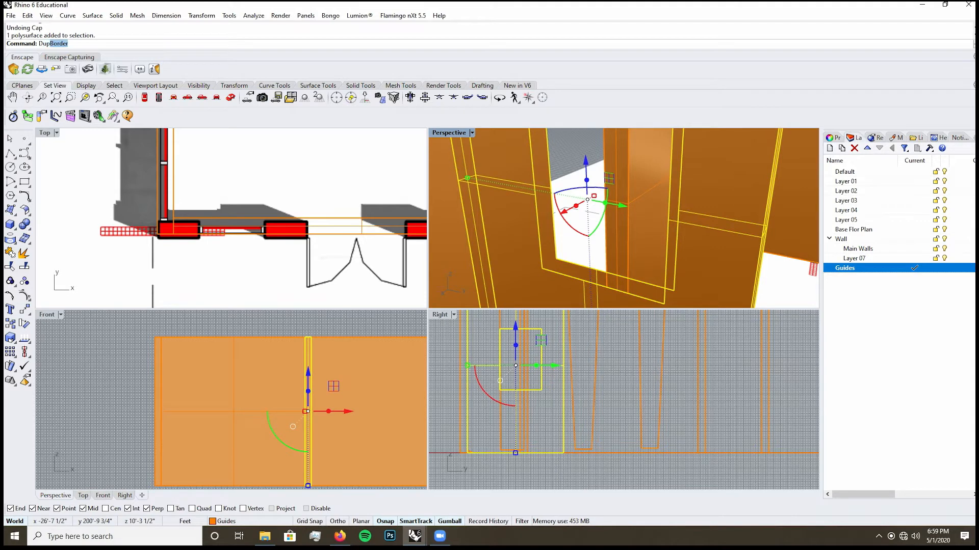
pyautogui.press('Return')
pyautogui.scroll(-7, 550, 228)
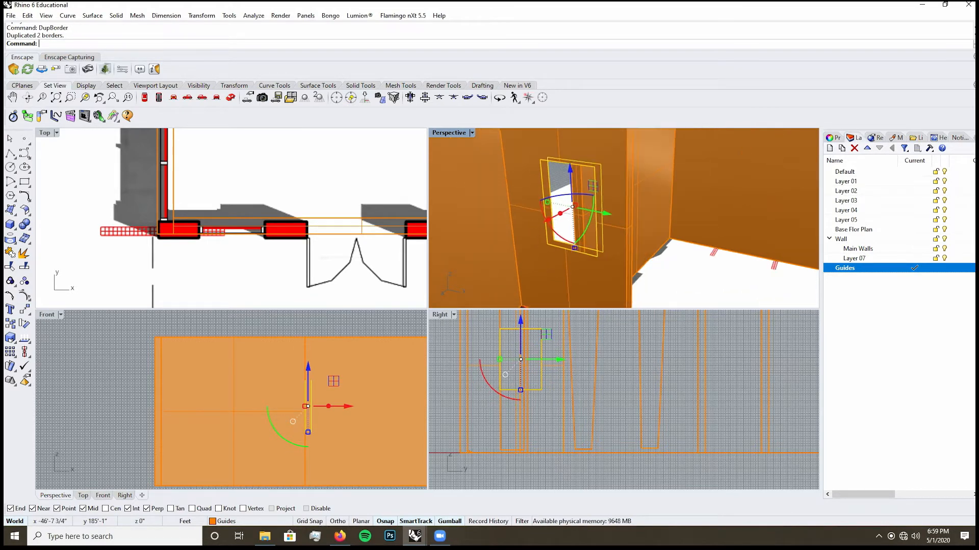
# - Draw a short polyline across the wall thickness joining matching lower corners of the two window borders
pyautogui.scroll(5, 551, 228)
pyautogui.click(10, 153)
pyautogui.click(544, 259)
pyautogui.click(557, 251)
pyautogui.press('Return')
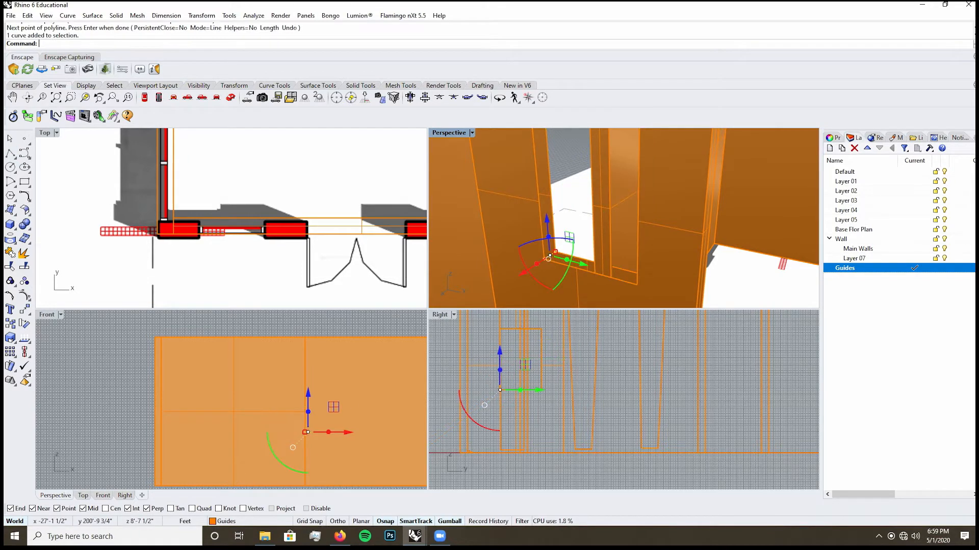
# - Create the window reveal with Sweep2, using both window borders as rails and the short corner line as cross section
pyautogui.write('Sweep2')
pyautogui.press('Return')
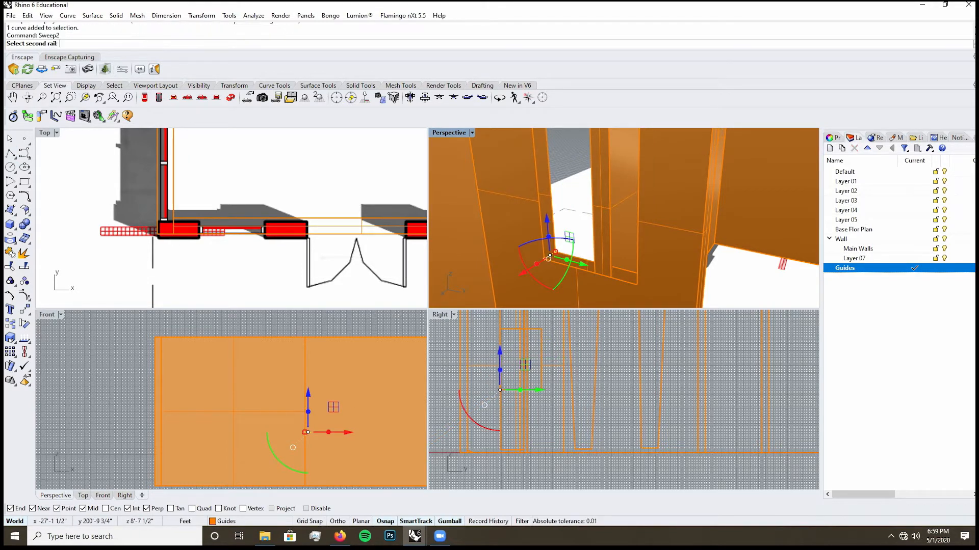
pyautogui.click(544, 250)
pyautogui.click(586, 266)
pyautogui.click(554, 229)
pyautogui.click(591, 244)
pyautogui.click(550, 255)
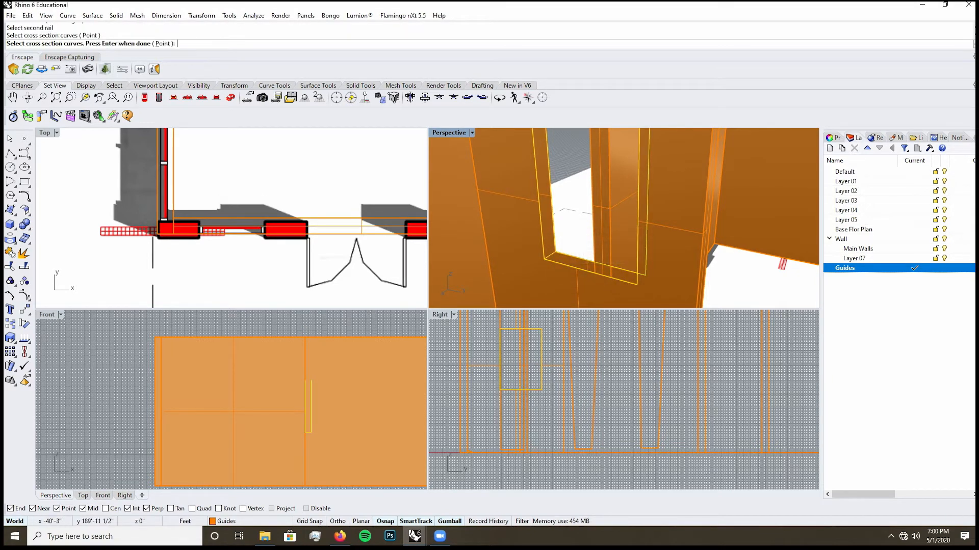
pyautogui.press('Return')
pyautogui.click(874, 374)
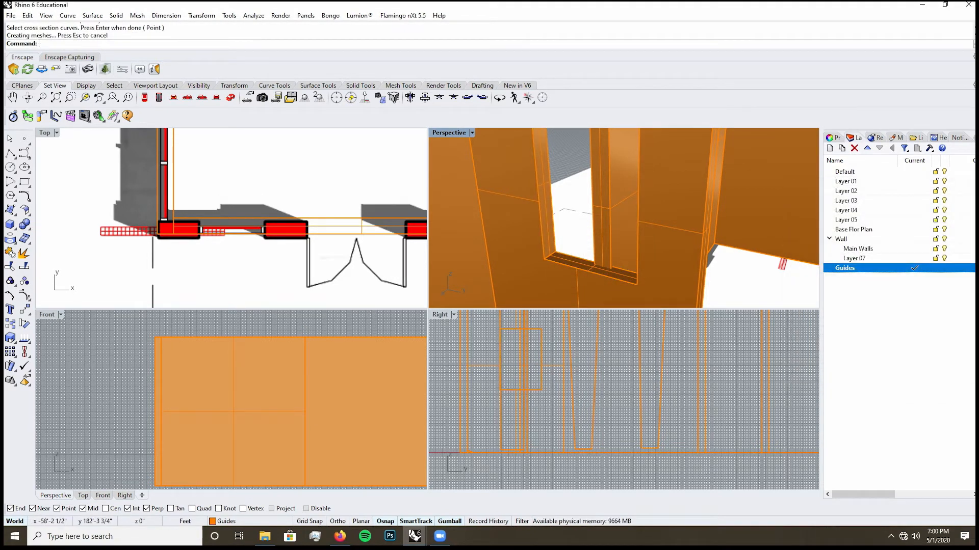
# - Join the swept window reveal and the surrounding wall into one polysurface and clear the selection
pyautogui.scroll(-8, 505, 193)
pyautogui.moveTo(505, 192); pyautogui.dragTo(479, 194, button='right')
pyautogui.scroll(8, 574, 198)
pyautogui.click(577, 204)
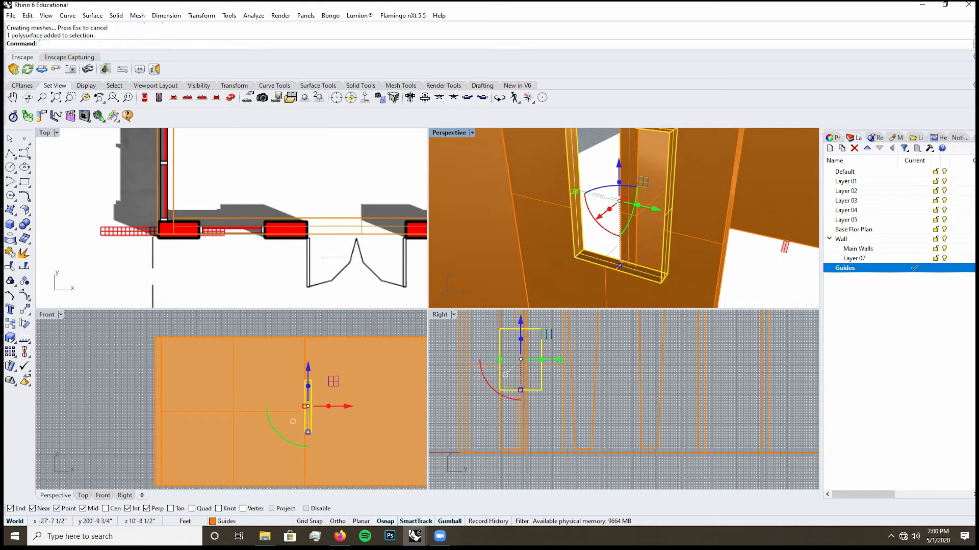
pyautogui.keyDown('shift'); pyautogui.click(546, 199); pyautogui.keyUp('shift')
pyautogui.press('Return')
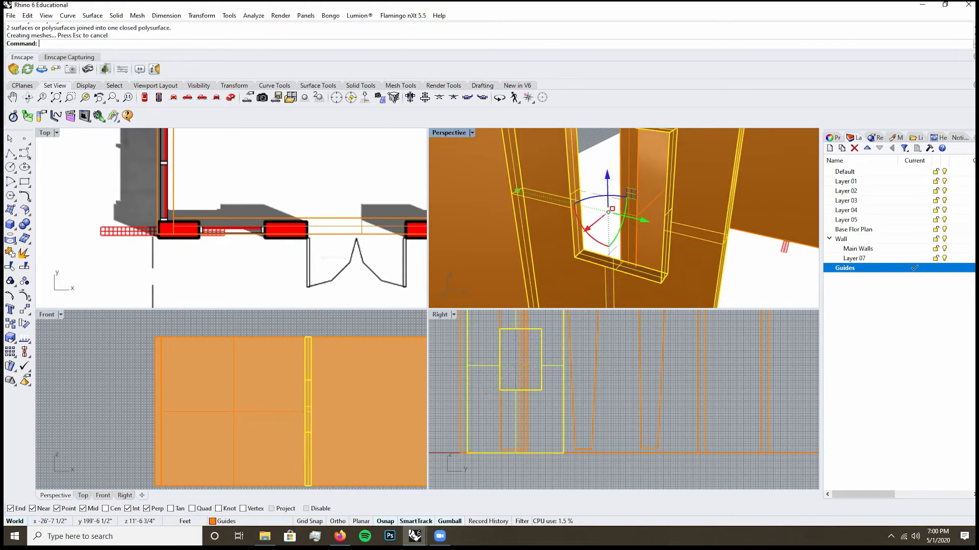
pyautogui.click(599, 143)
pyautogui.press('Escape')
# - Widen the window opening by moving its vertical side edge outward along the wall
pyautogui.keyDown('ctrl'); pyautogui.keyDown('shift'); pyautogui.click(579, 147); pyautogui.keyUp('shift'); pyautogui.keyUp('ctrl')
pyautogui.click(631, 173)
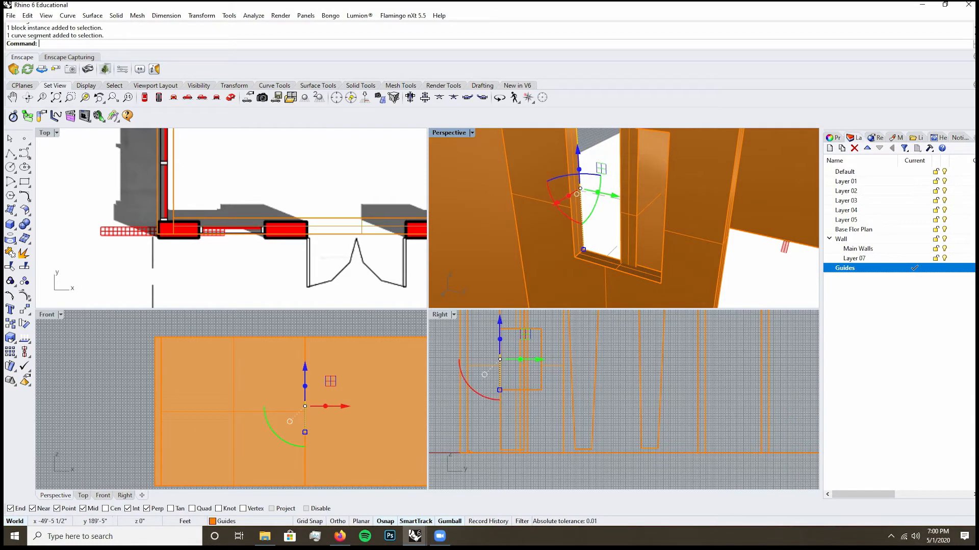
pyautogui.moveTo(610, 235); pyautogui.dragTo(597, 231)
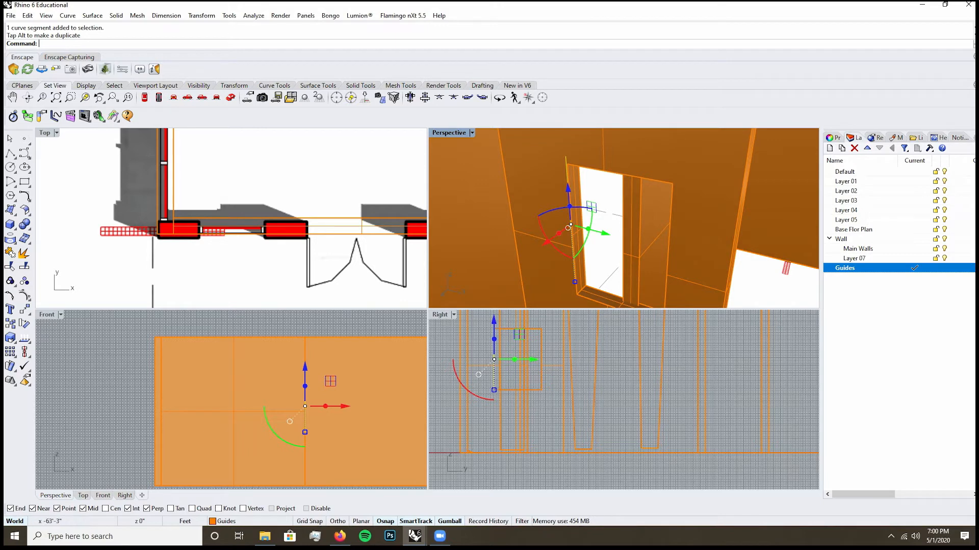
pyautogui.click(602, 212)
pyautogui.click(589, 190)
pyautogui.click(612, 200)
pyautogui.moveTo(613, 236); pyautogui.dragTo(605, 234)
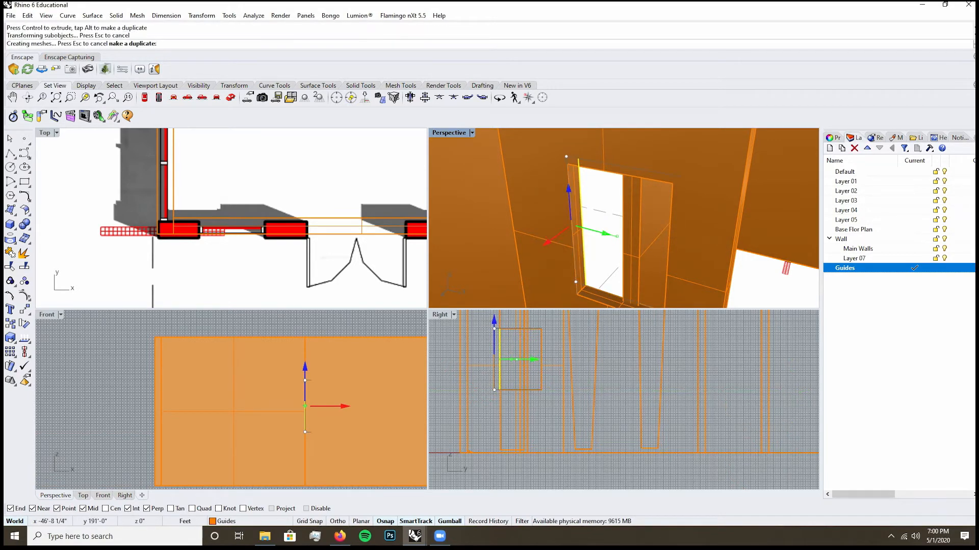
pyautogui.moveTo(604, 233); pyautogui.dragTo(728, 176, button='right')
pyautogui.scroll(4, 729, 176)
pyautogui.moveTo(647, 195); pyautogui.dragTo(676, 204)
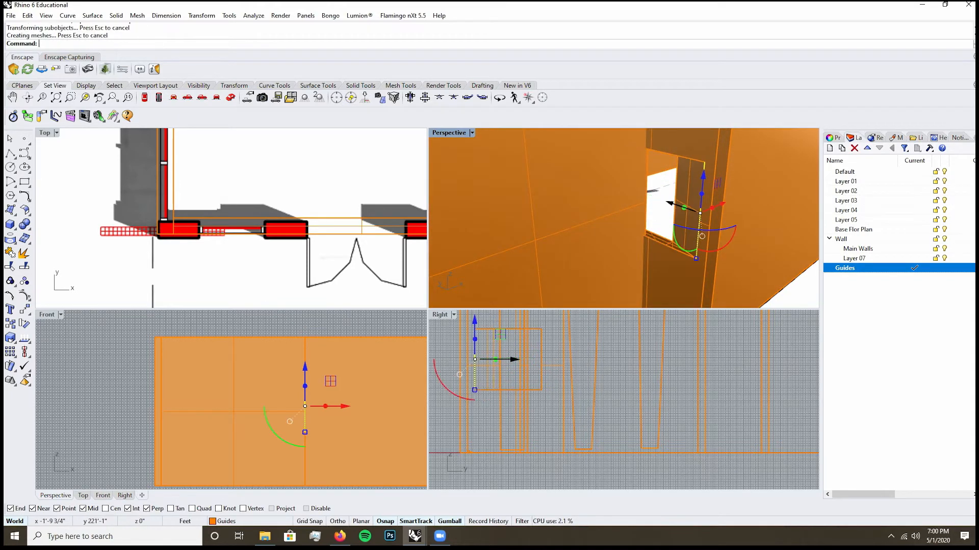
# - Try pulling the window opening's vertical edge out of the wall plane, and undo the moves
pyautogui.moveTo(676, 205); pyautogui.dragTo(657, 216, button='right')
pyautogui.moveTo(695, 214); pyautogui.dragTo(684, 220)
pyautogui.moveTo(684, 219)
pyautogui.mouseDown(button='right')
pyautogui.moveTo(680, 230)
pyautogui.moveTo(704, 219)
pyautogui.mouseUp(button='right')
pyautogui.hotkey('ctrl', 'z')
pyautogui.moveTo(719, 210); pyautogui.dragTo(704, 214)
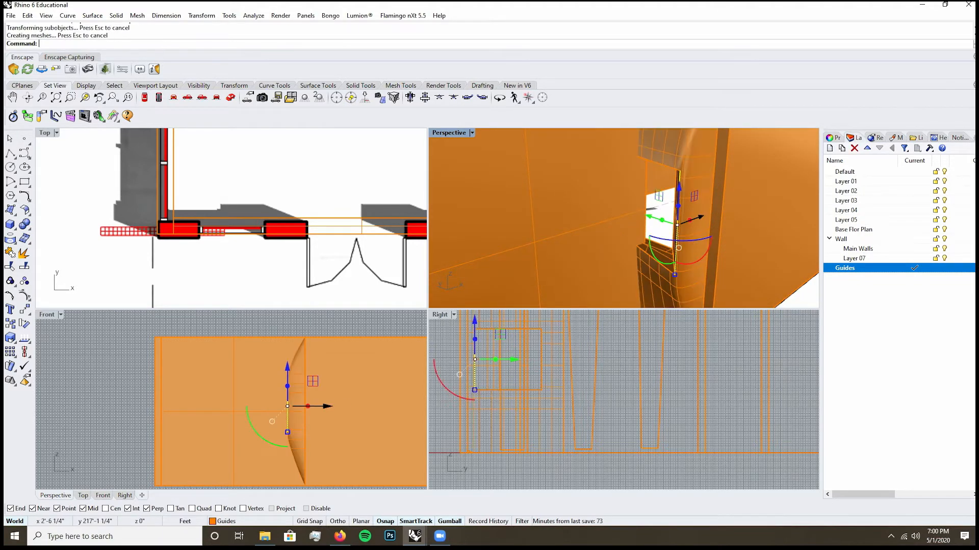
pyautogui.moveTo(688, 214); pyautogui.dragTo(645, 183, button='right')
pyautogui.scroll(-5, 643, 184)
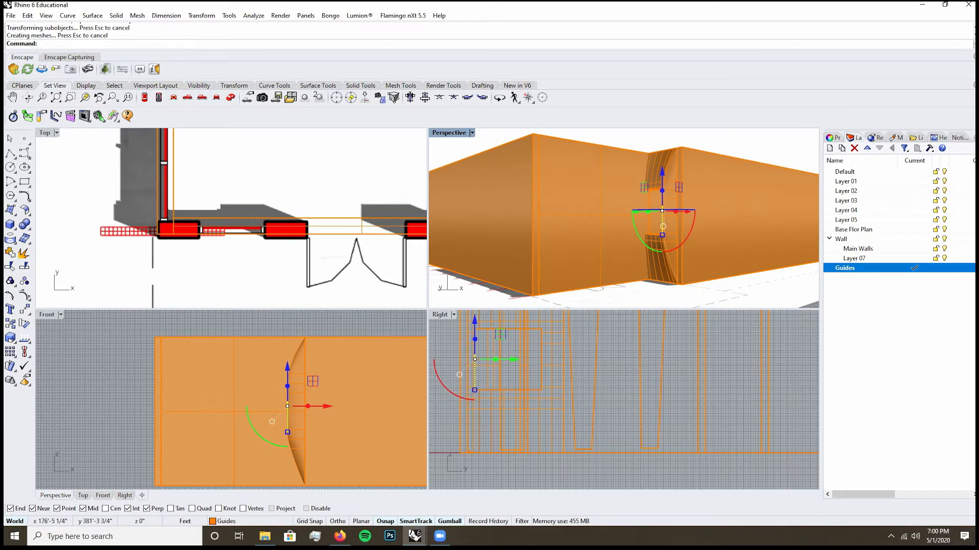
pyautogui.hotkey('ctrl', 'z')
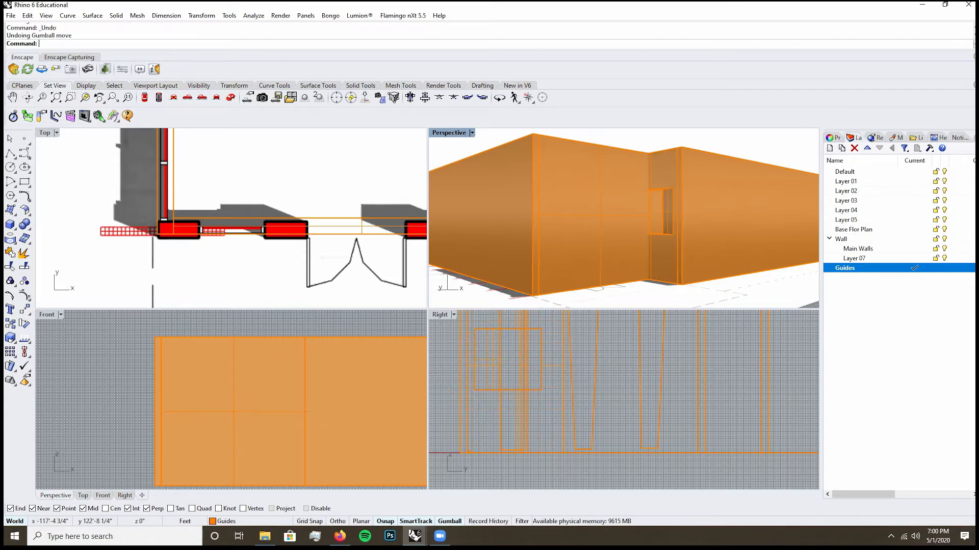
# - Rebuild the long exterior wall's outline curve with a point count of 100 and degree 1, deleting the input
pyautogui.scroll(-5, 623, 218)
pyautogui.moveTo(623, 204); pyautogui.dragTo(520, 214, button='right')
pyautogui.click(706, 178)
pyautogui.click(729, 208)
pyautogui.scroll(3, 729, 208)
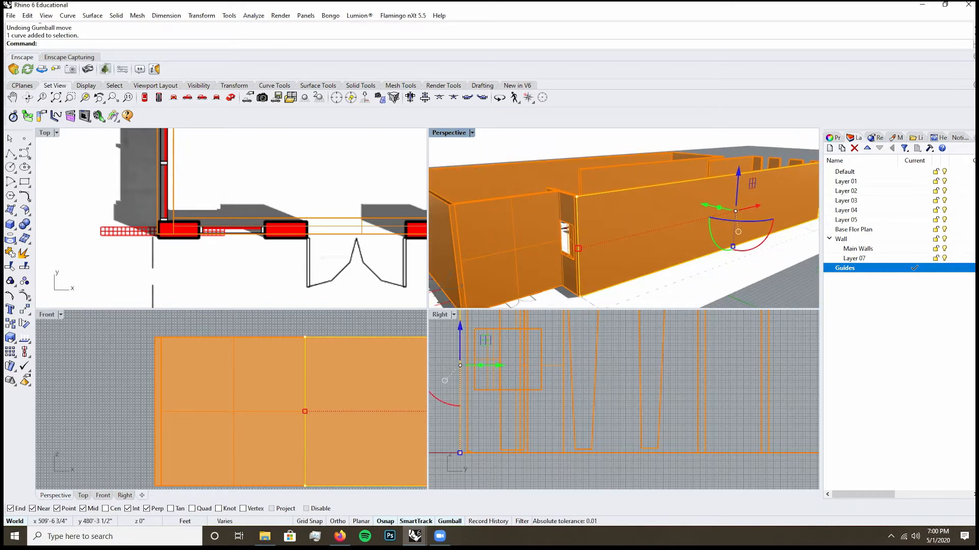
pyautogui.write('Rebuild')
pyautogui.press('Return')
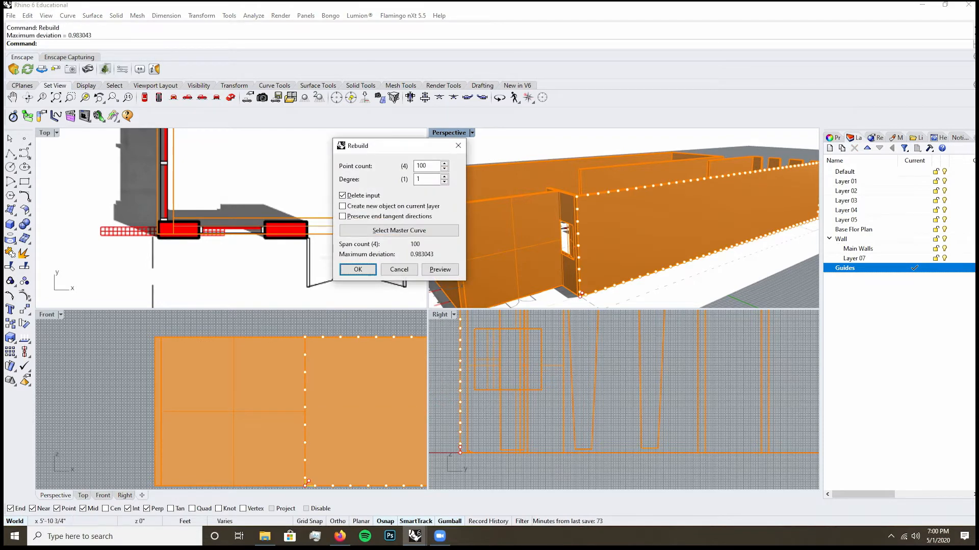
pyautogui.click(357, 270)
# - Form a notch in the long wall by lowering two adjacent control points on the outline's top edge
pyautogui.scroll(3, 675, 184)
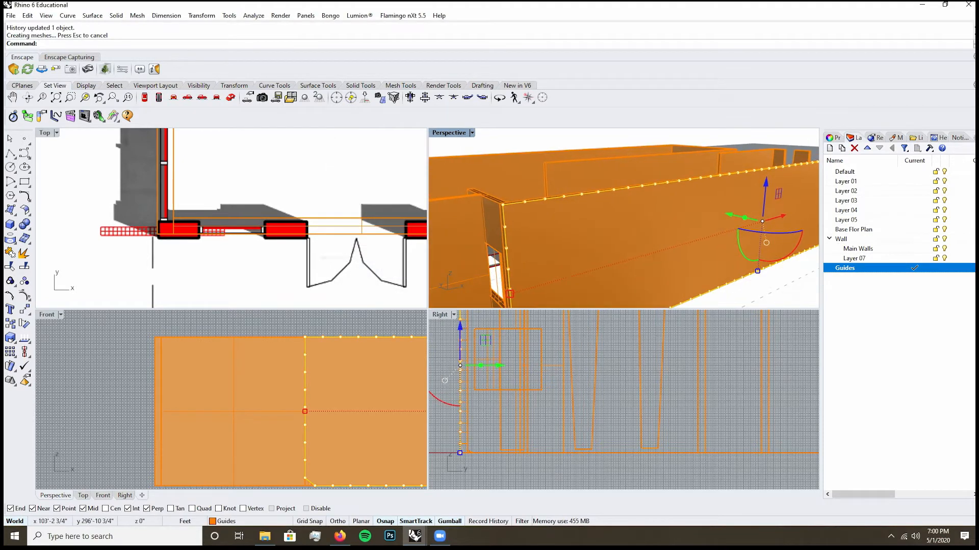
pyautogui.click(666, 182)
pyautogui.keyDown('shift'); pyautogui.click(678, 180); pyautogui.keyUp('shift')
pyautogui.moveTo(673, 152); pyautogui.dragTo(672, 197)
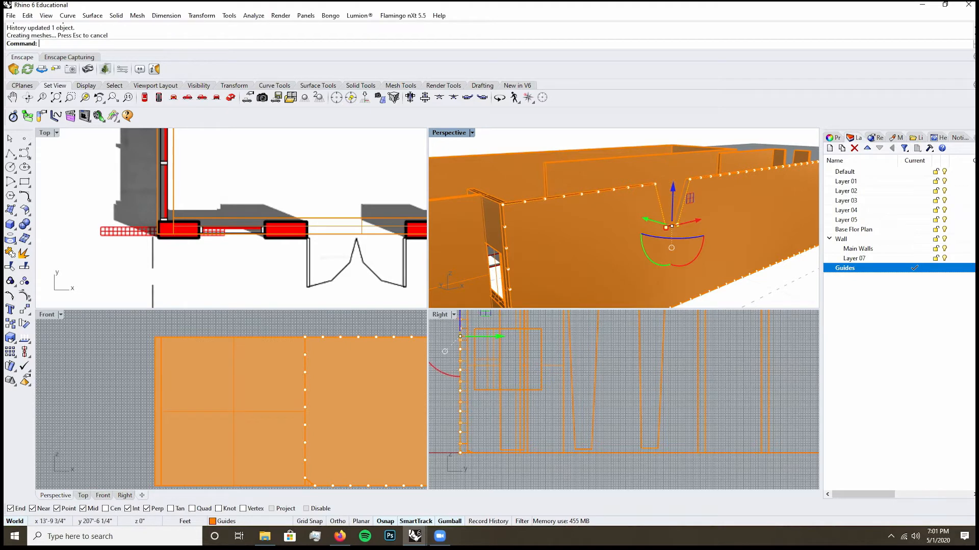
pyautogui.scroll(-5, 624, 218)
pyautogui.press('Escape')
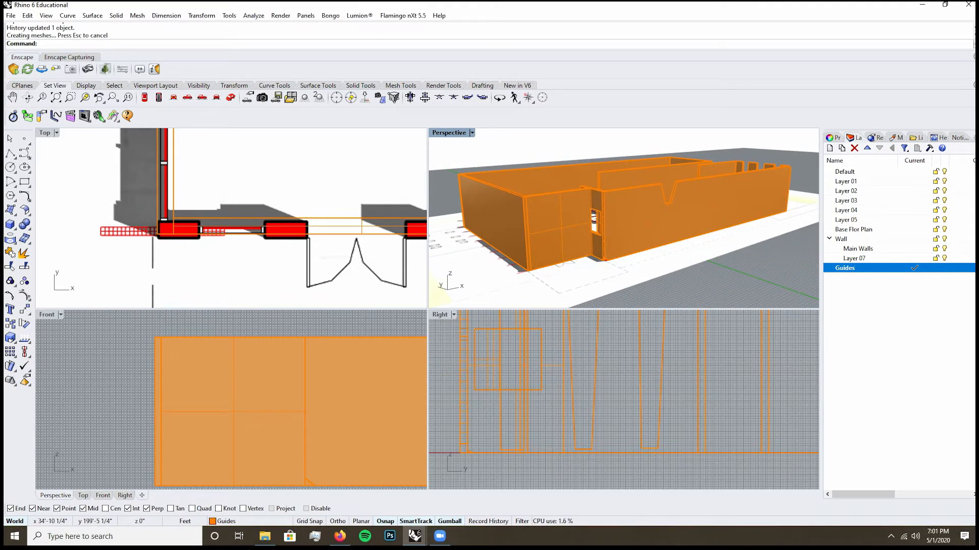
# - Select all the building's wall objects and assign them to the Main Walls layer
pyautogui.scroll(-4, 720, 230)
pyautogui.scroll(5, 720, 230)
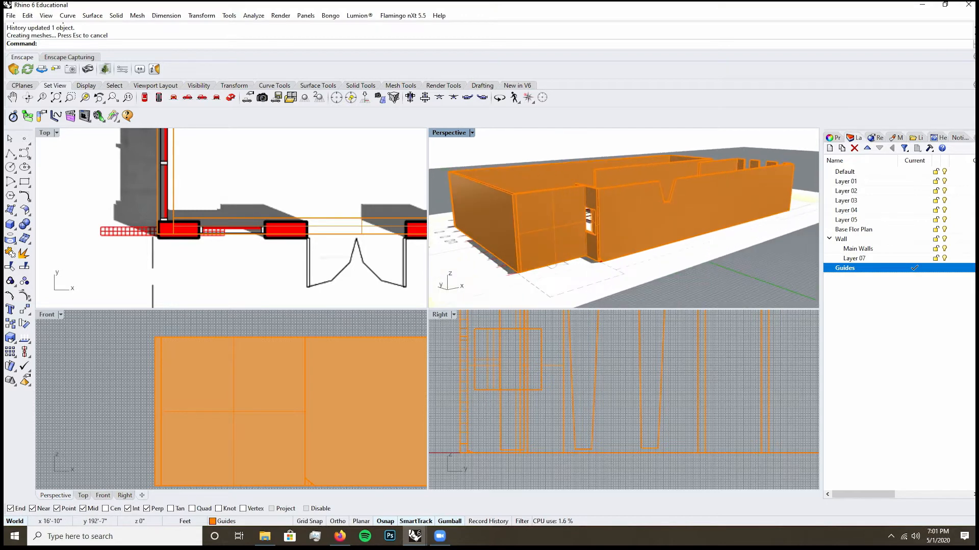
pyautogui.moveTo(700, 227); pyautogui.dragTo(540, 168, button='right')
pyautogui.scroll(-5, 530, 161)
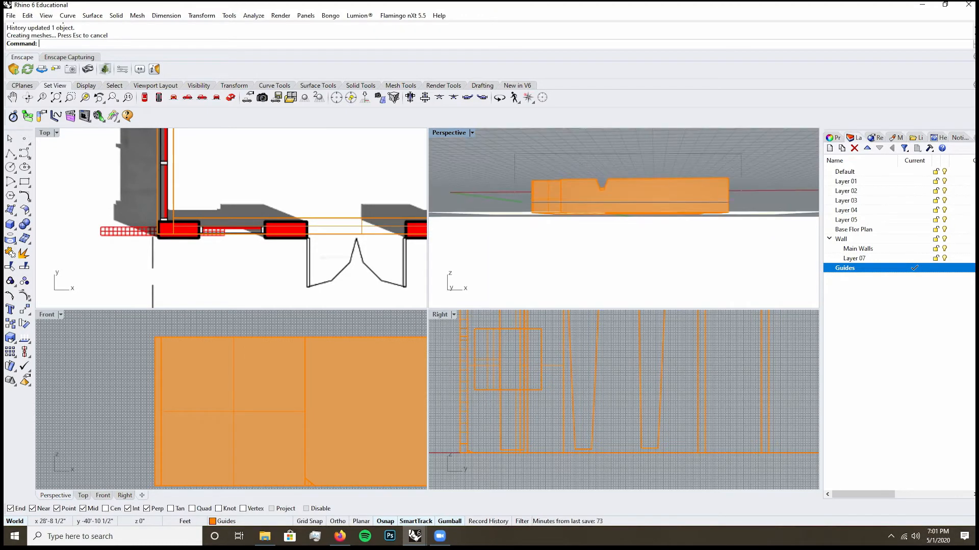
pyautogui.moveTo(572, 198); pyautogui.dragTo(571, 198)
pyautogui.moveTo(602, 210); pyautogui.dragTo(645, 250, button='right')
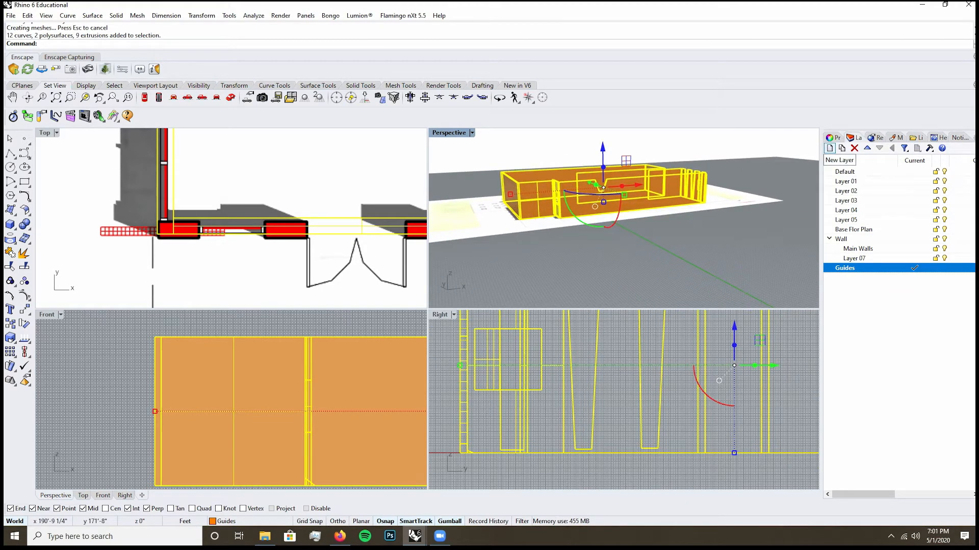
pyautogui.click(834, 138)
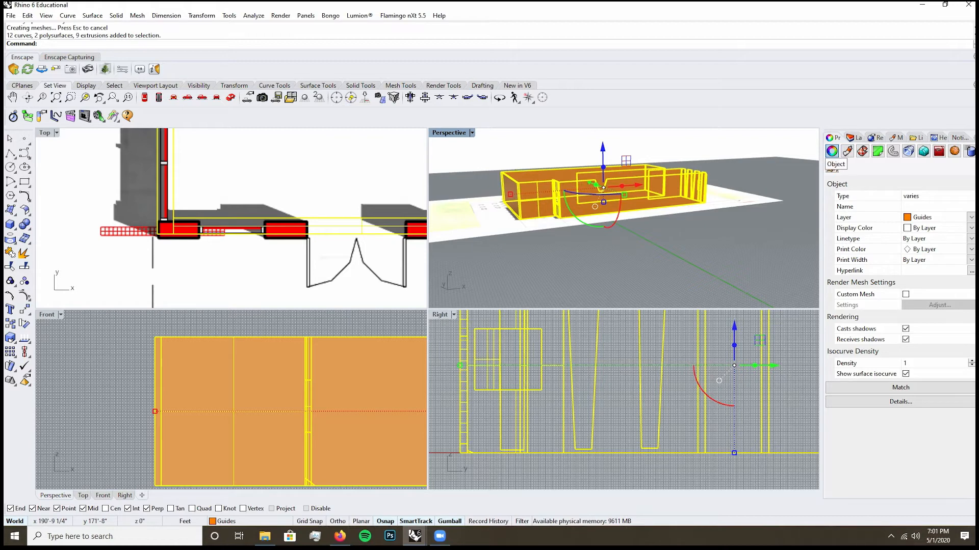
pyautogui.click(936, 217)
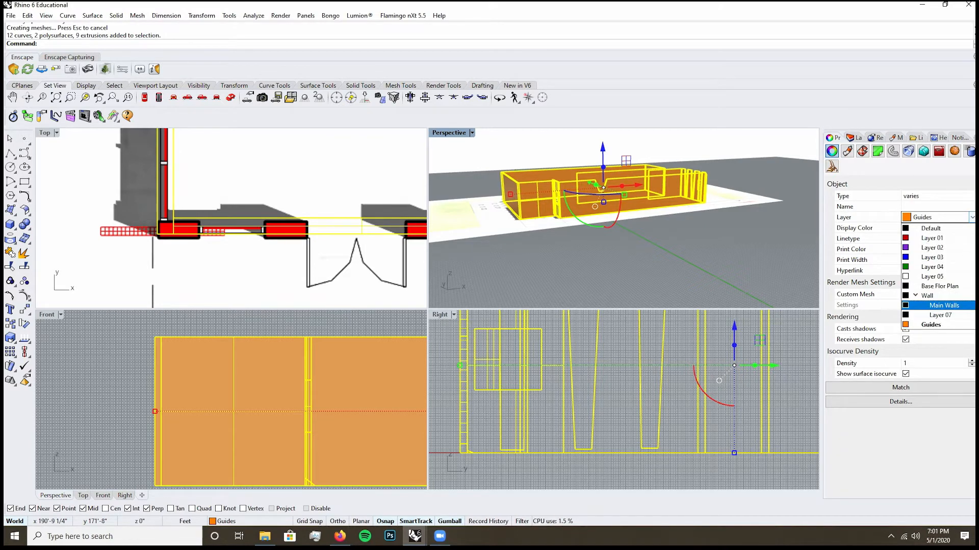
pyautogui.click(928, 305)
pyautogui.press('Escape')
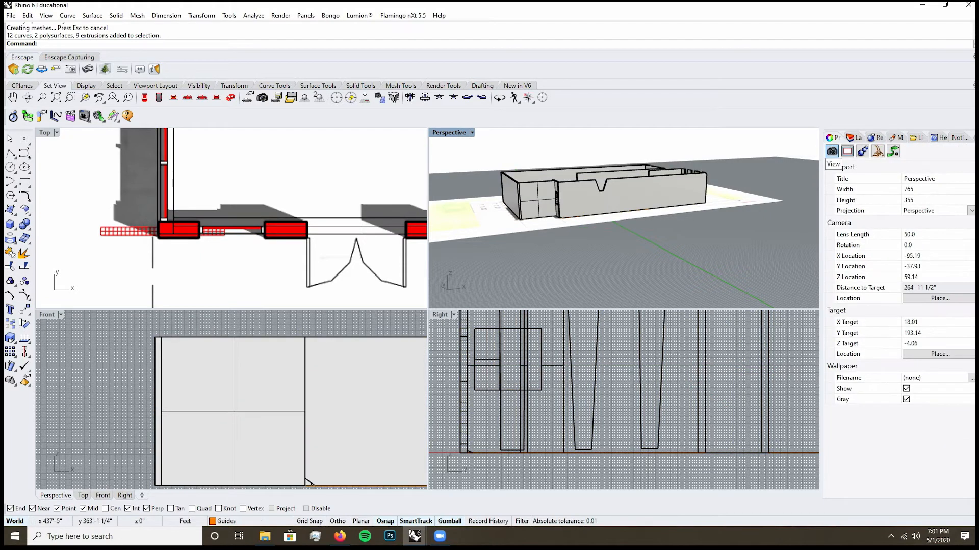
# - Collapse the Wall layer group and create a new layer named Roof
pyautogui.click(853, 137)
pyautogui.click(829, 238)
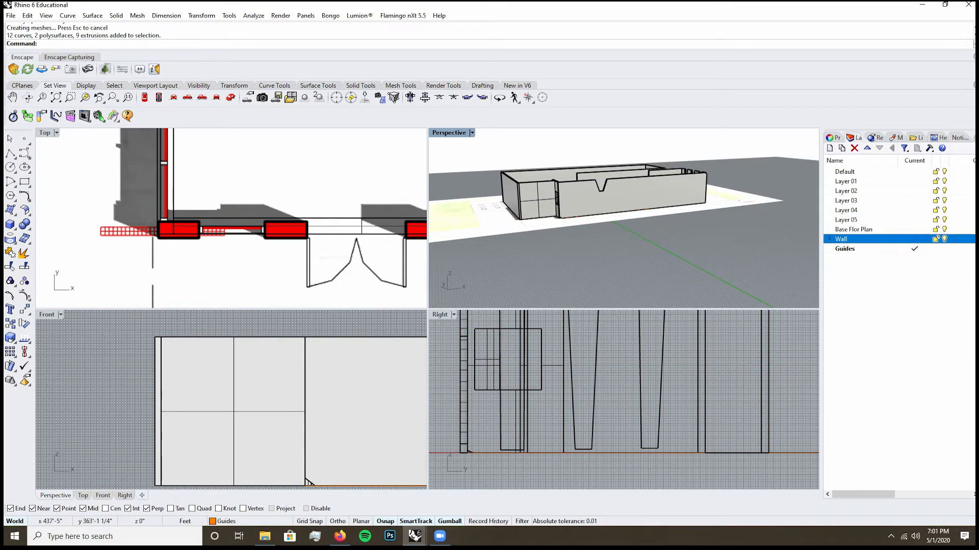
pyautogui.rightClick(852, 271)
pyautogui.click(883, 276)
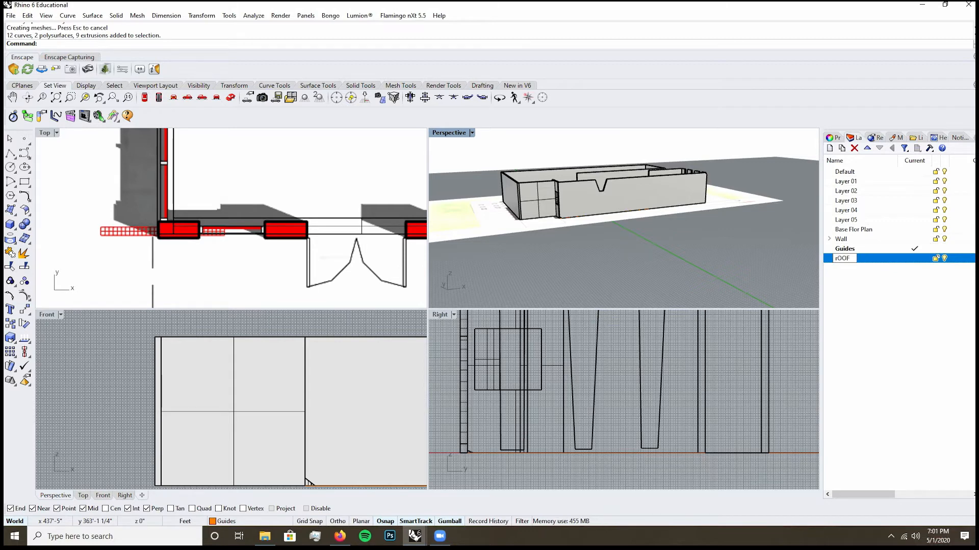
pyautogui.press('capslock')
pyautogui.write('Roof')
pyautogui.press('Return')
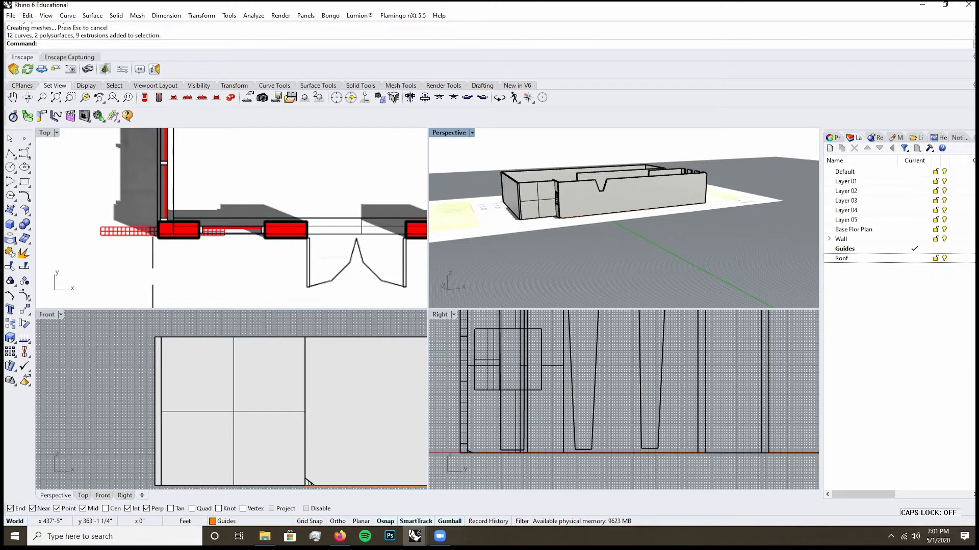
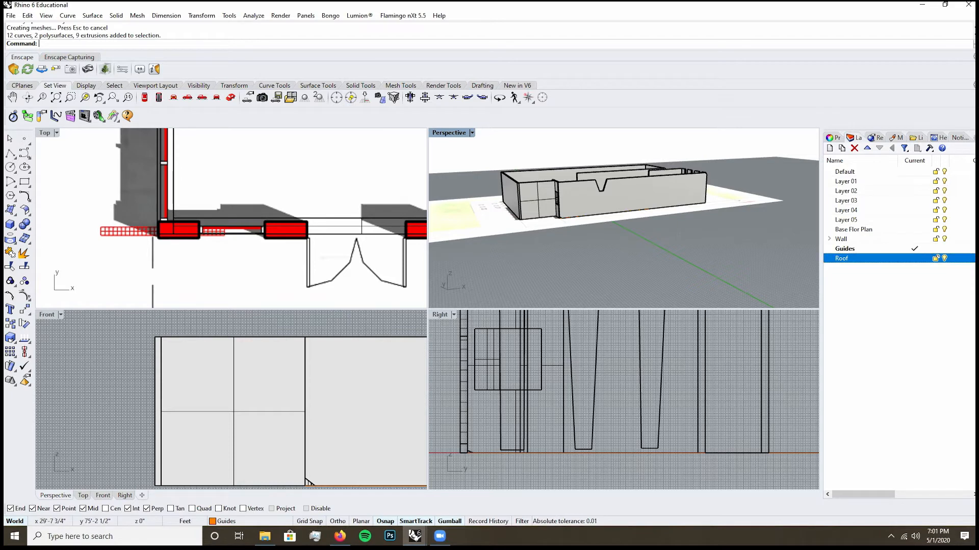
pyautogui.scroll(5, 571, 198)
pyautogui.scroll(-6, 622, 220)
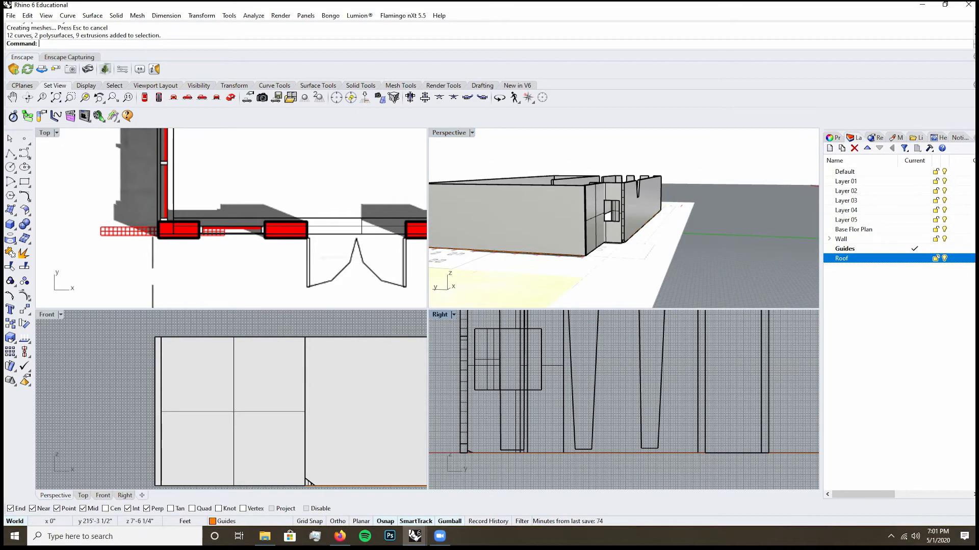
pyautogui.scroll(-4, 624, 400)
pyautogui.scroll(2, 707, 352)
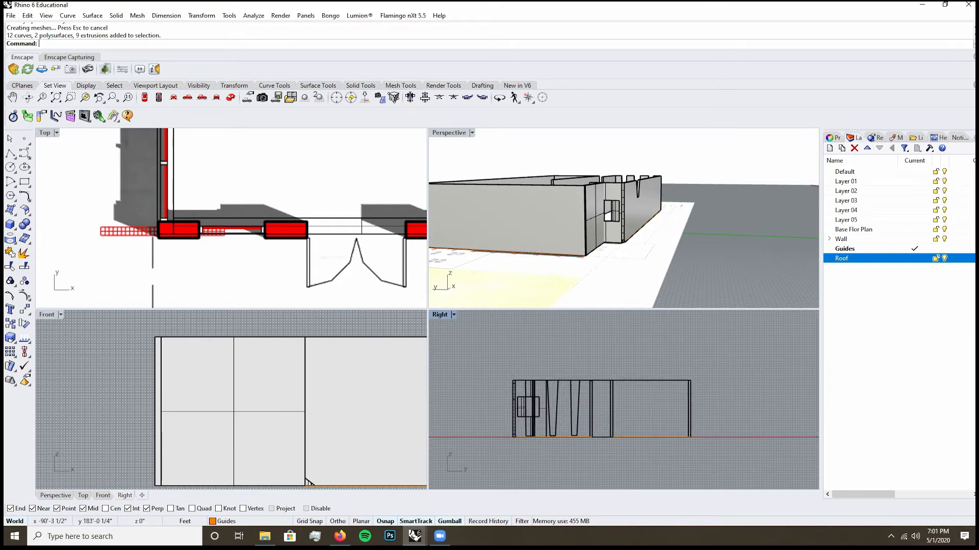
# - With Roof as the current layer, draw a three-point degree-3 roof profile curve above the walls in the Right view, rising at one end
pyautogui.click(24, 153)
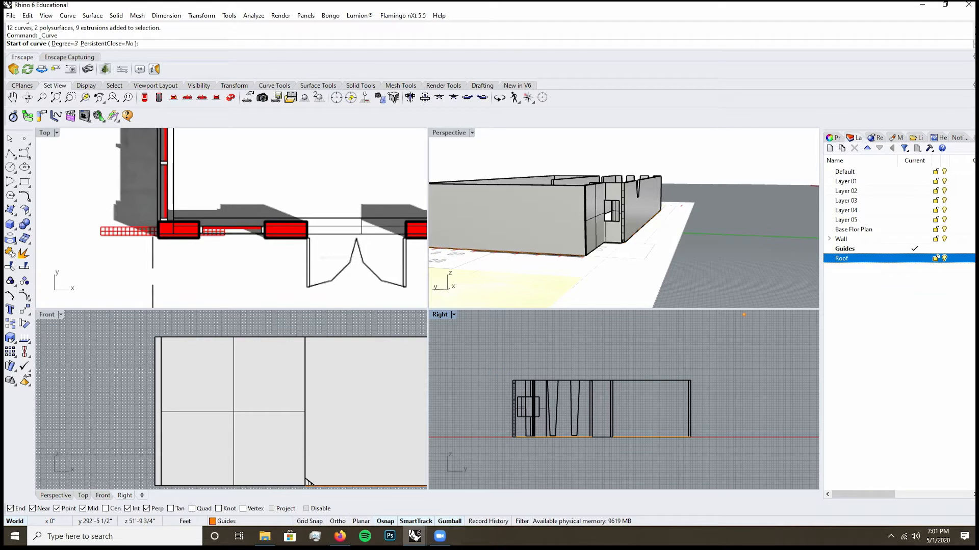
pyautogui.click(914, 258)
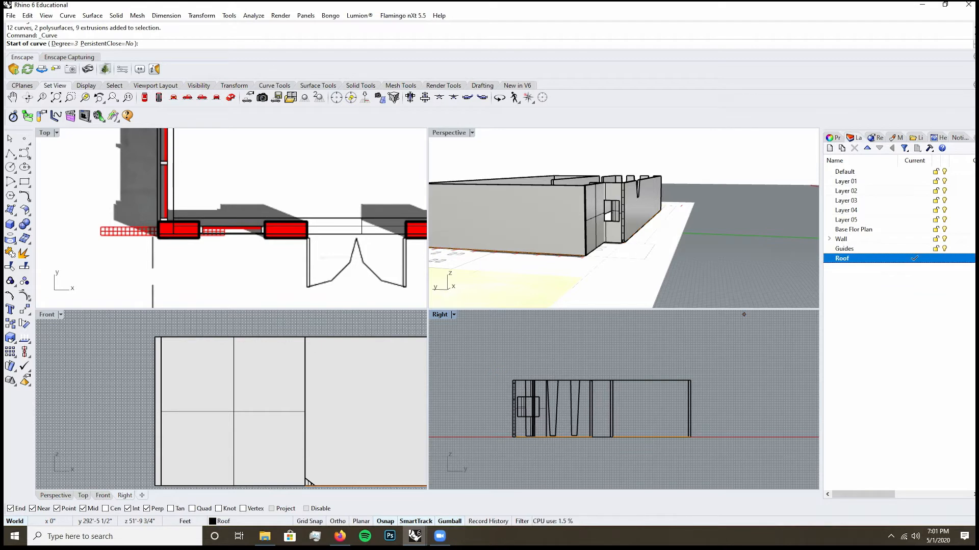
pyautogui.click(506, 369)
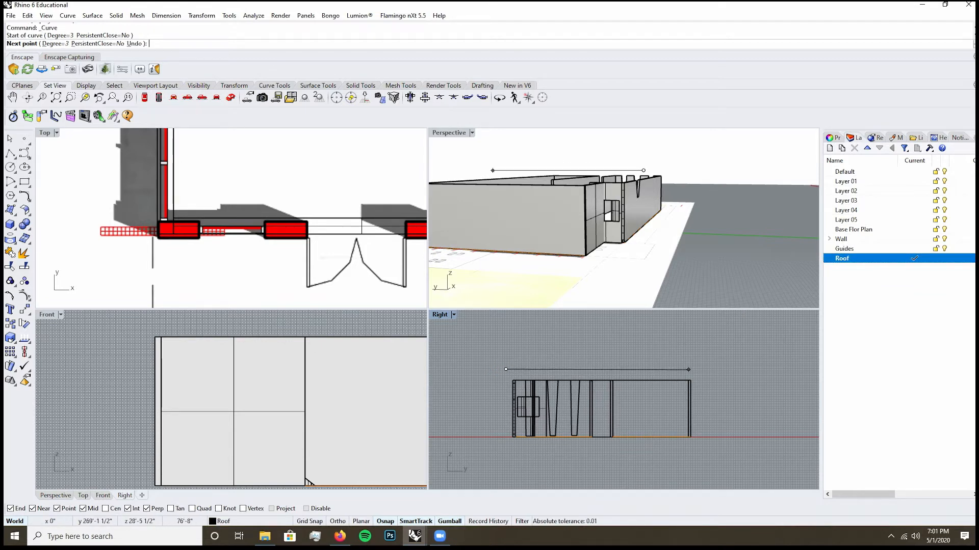
pyautogui.click(706, 369)
pyautogui.click(708, 328)
pyautogui.press('Return')
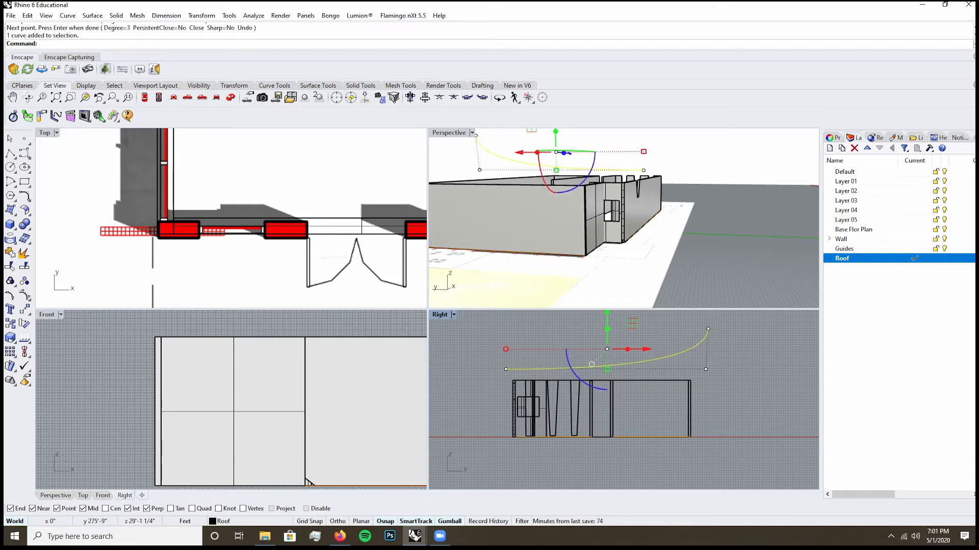
# - Move the roof curve's middle control point horizontally inward to give the profile a gentler upward sweep
pyautogui.click(705, 369)
pyautogui.moveTo(706, 369); pyautogui.dragTo(640, 370)
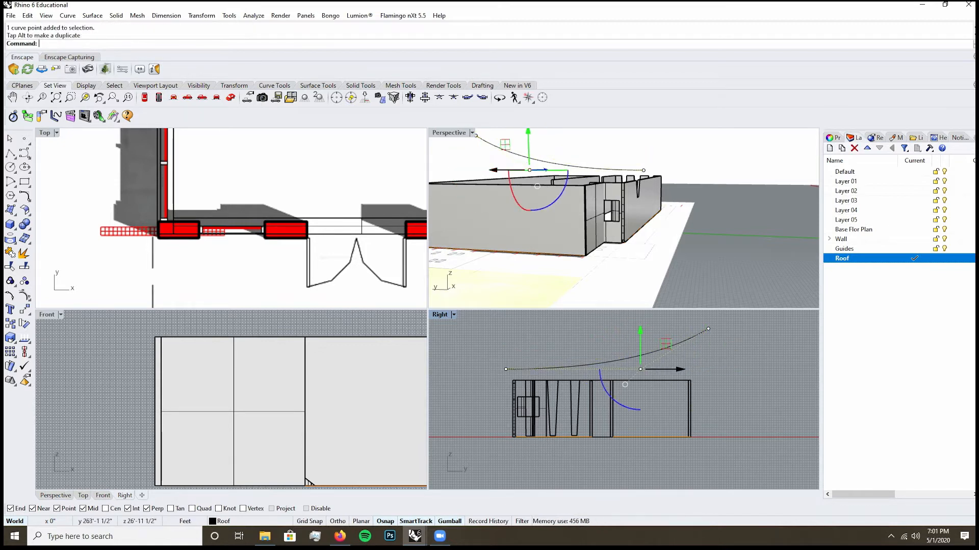
pyautogui.press('Escape')
pyautogui.press('Escape')
# - Offset the roof profile curve by 3' toward the walls below it
pyautogui.click(591, 364)
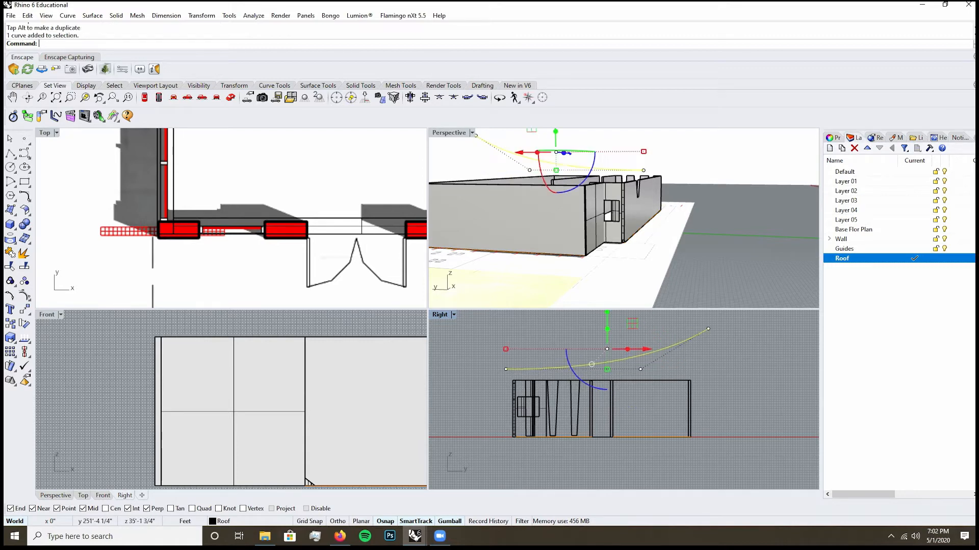
pyautogui.write('Offset')
pyautogui.press('Return')
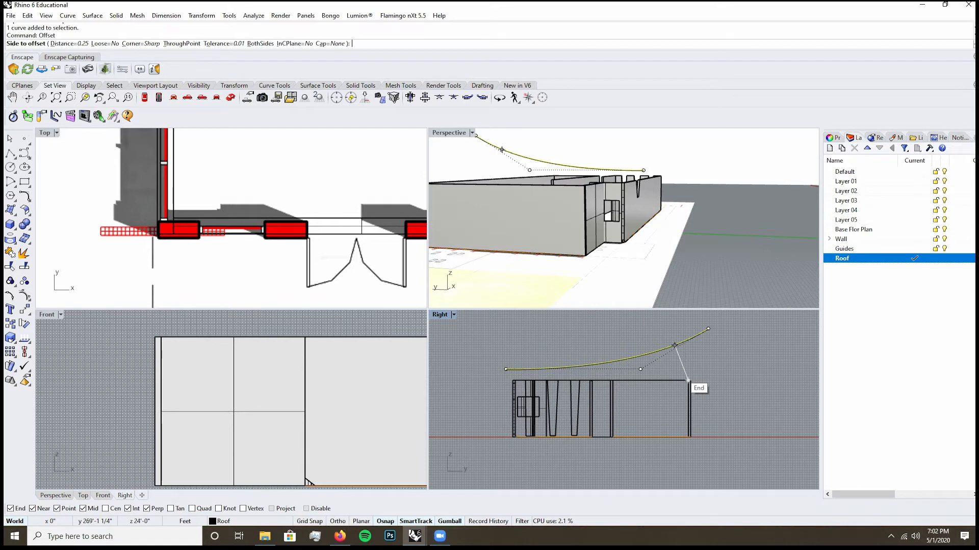
pyautogui.write('2')
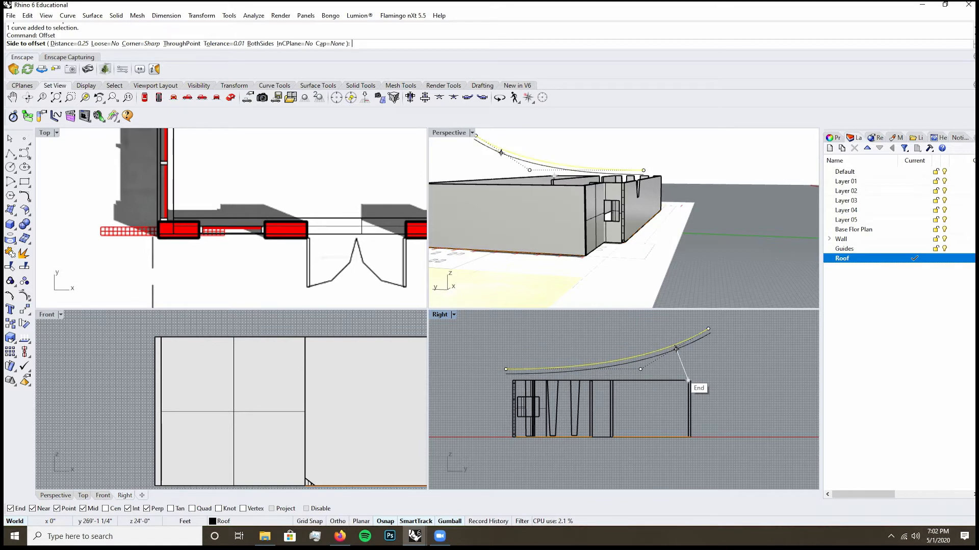
pyautogui.write("3'")
pyautogui.press('Return')
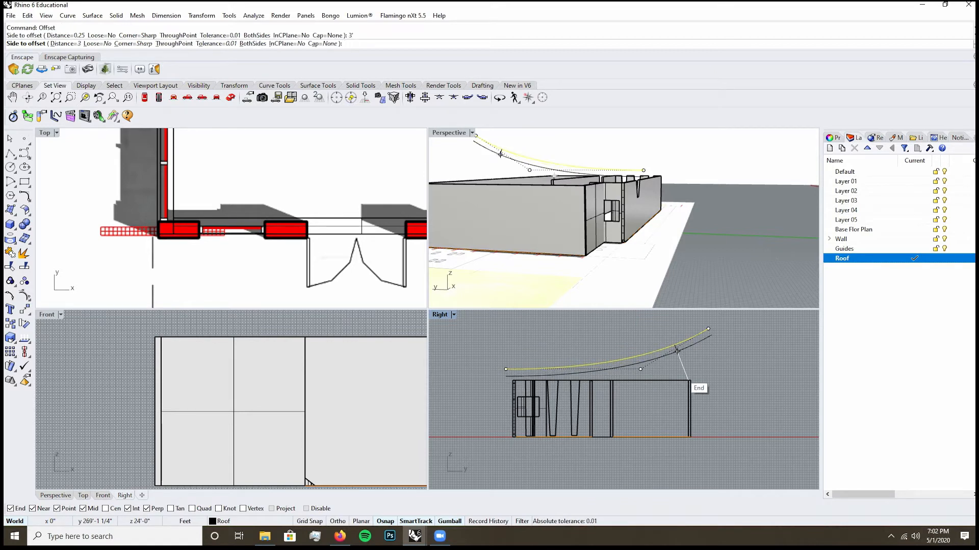
pyautogui.click(677, 351)
pyautogui.press('Escape')
pyautogui.scroll(-3, 718, 355)
pyautogui.scroll(5, 718, 355)
pyautogui.click(548, 376)
pyautogui.keyDown('shift'); pyautogui.click(531, 369); pyautogui.keyUp('shift')
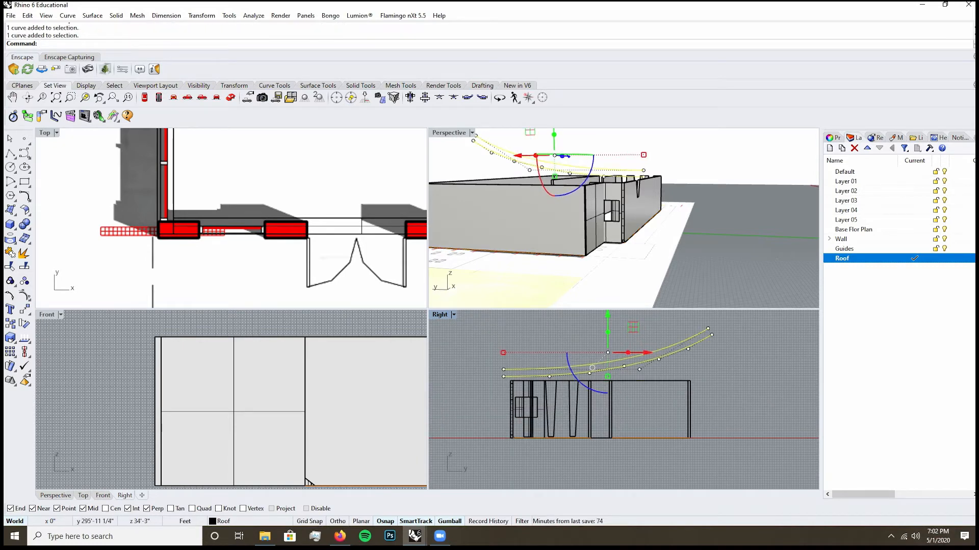
pyautogui.press('Escape')
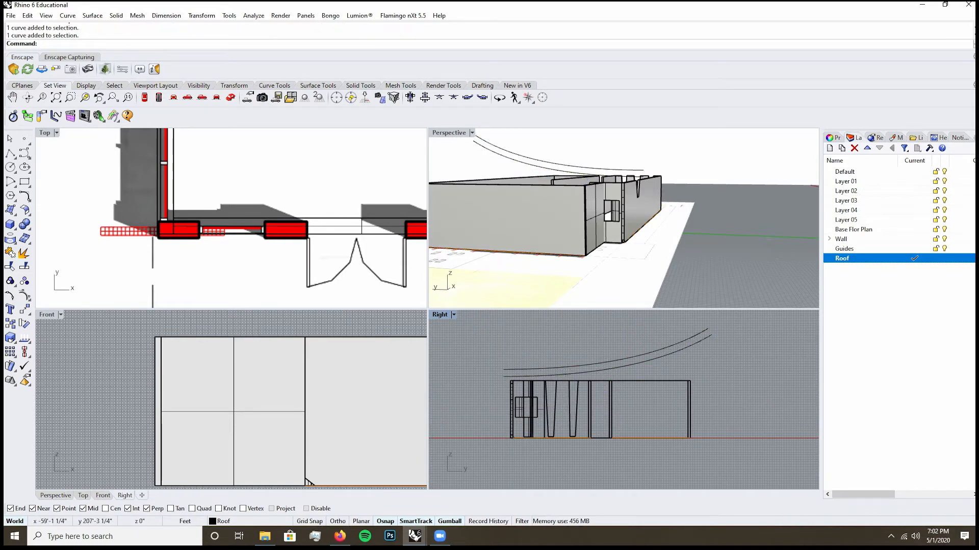
# - Close both open ends between the two roof curves with short straight polylines snapped to the curve endpoints
pyautogui.click(10, 153)
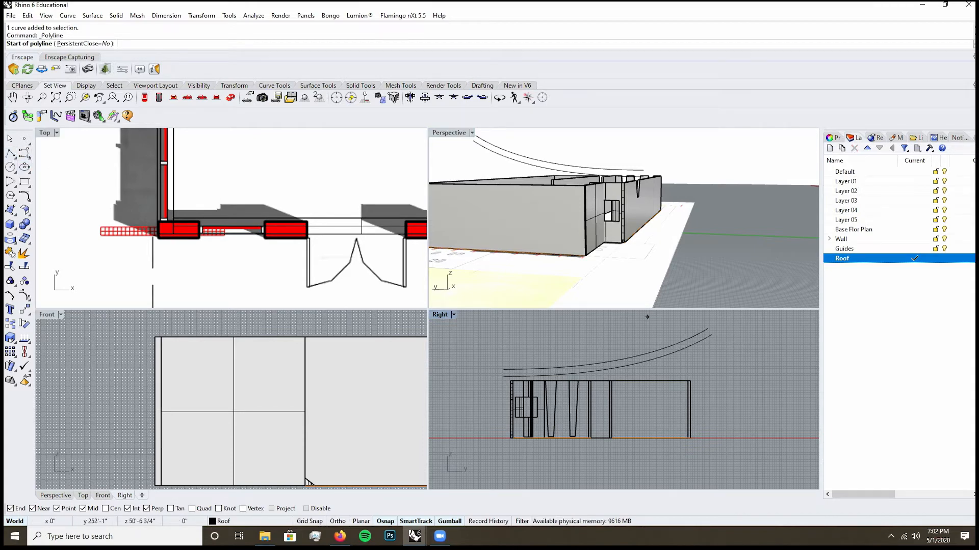
pyautogui.click(712, 335)
pyautogui.click(708, 329)
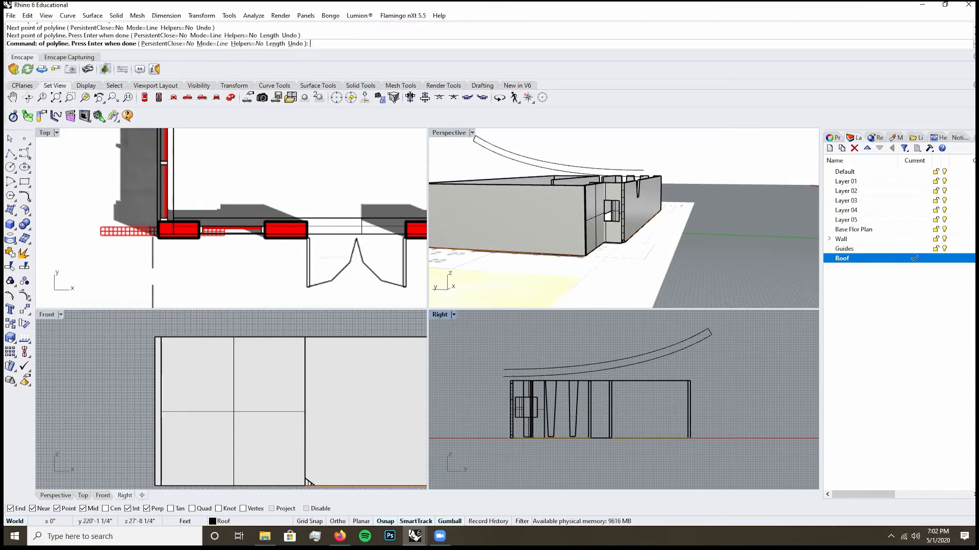
pyautogui.press('Return')
pyautogui.scroll(3, 501, 365)
pyautogui.scroll(2, 500, 365)
pyautogui.press('Return')
pyautogui.click(509, 372)
pyautogui.click(509, 391)
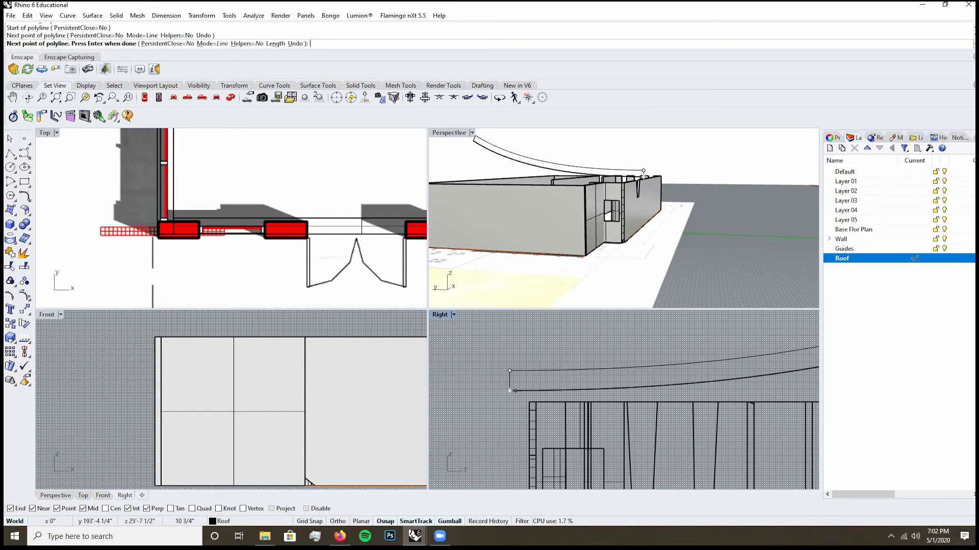
pyautogui.press('Return')
# - Select the two roof curves and both end lines and join them into one closed profile
pyautogui.scroll(-2, 510, 391)
pyautogui.moveTo(536, 357); pyautogui.dragTo(448, 398)
pyautogui.scroll(-7, 449, 398)
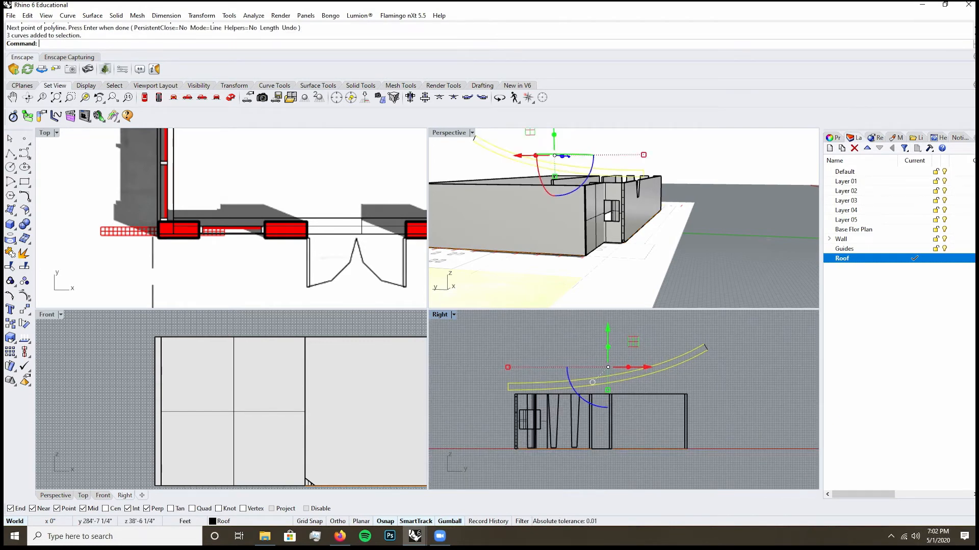
pyautogui.scroll(2, 717, 357)
pyautogui.keyDown('shift'); pyautogui.click(695, 339); pyautogui.keyUp('shift')
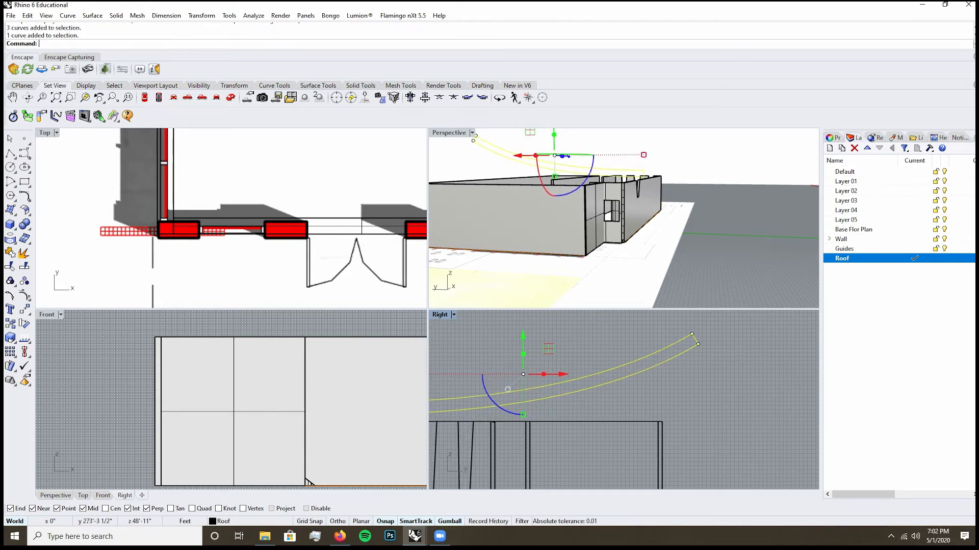
pyautogui.write('join')
pyautogui.press('Return')
pyautogui.press('Escape')
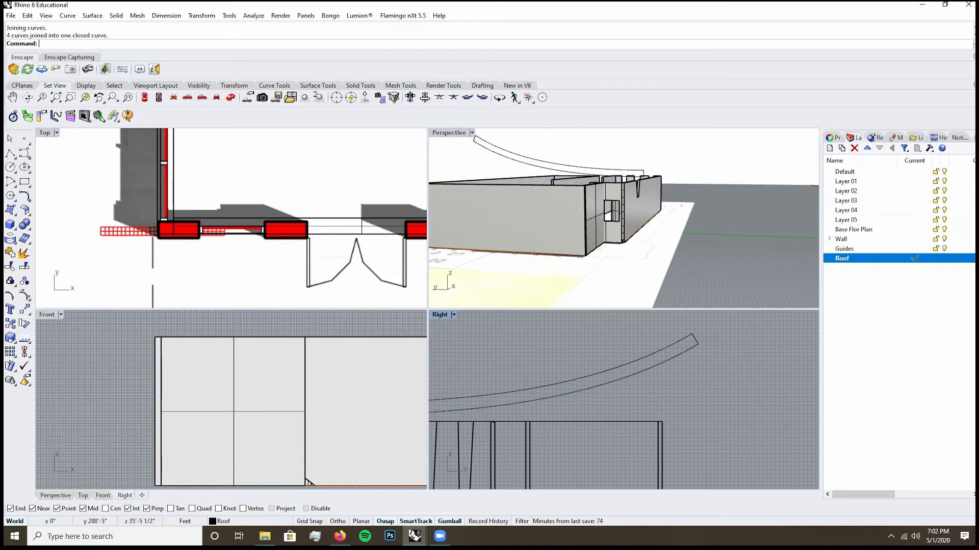
# - Try to extrude the closed roof profile as a solid from its original position by about 124 ft
pyautogui.scroll(-5, 722, 373)
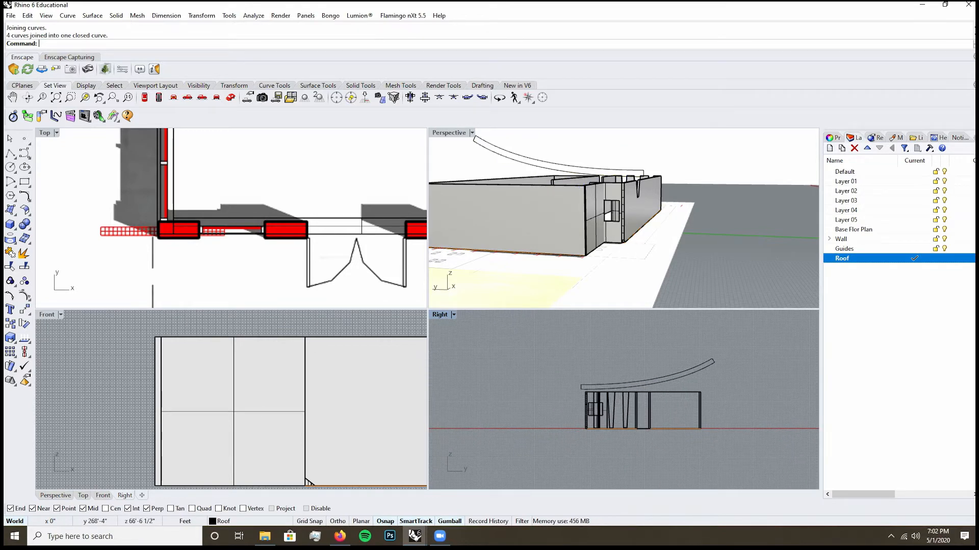
pyautogui.scroll(3, 682, 363)
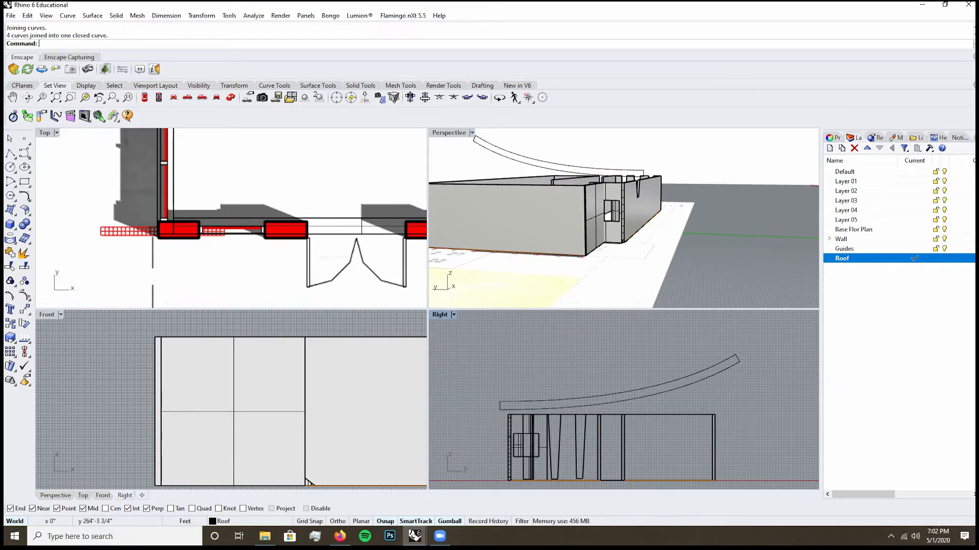
pyautogui.moveTo(711, 364); pyautogui.dragTo(667, 388)
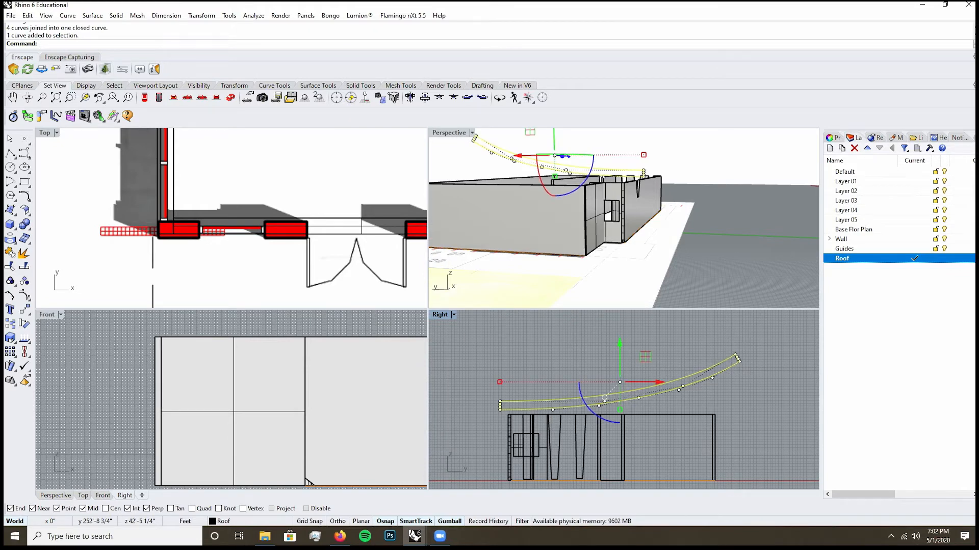
pyautogui.write('ExtrudeCrv')
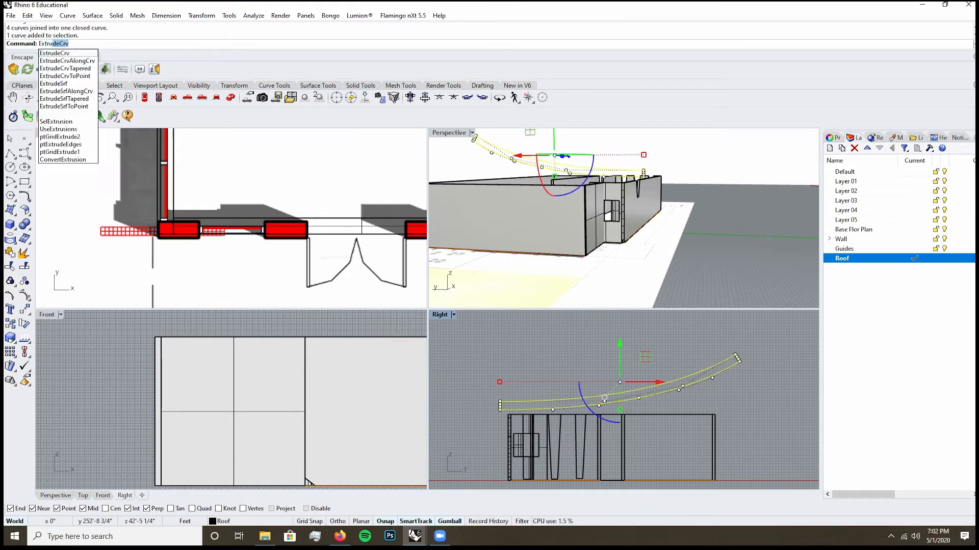
pyautogui.press('Return')
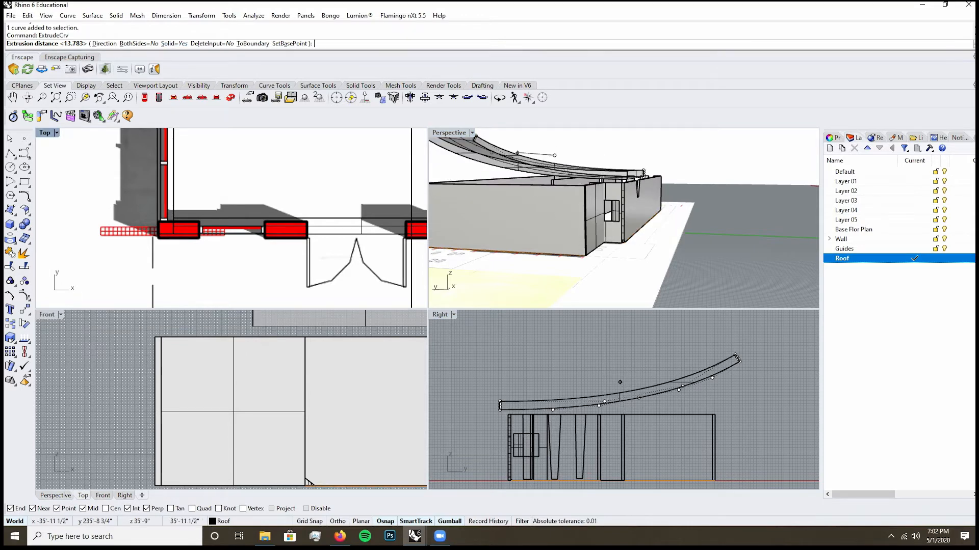
pyautogui.moveTo(632, 214); pyautogui.dragTo(535, 245, button='right')
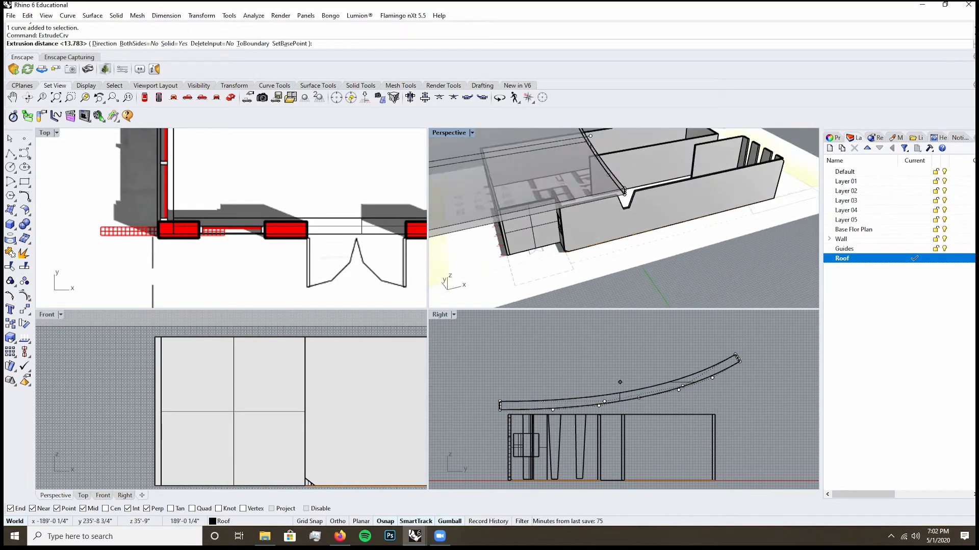
pyautogui.scroll(-5, 621, 252)
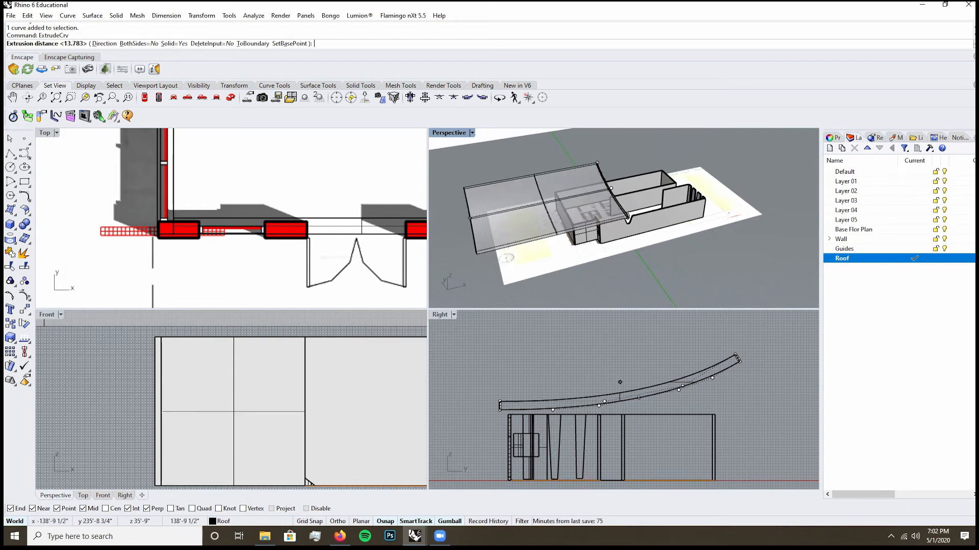
pyautogui.click(487, 214)
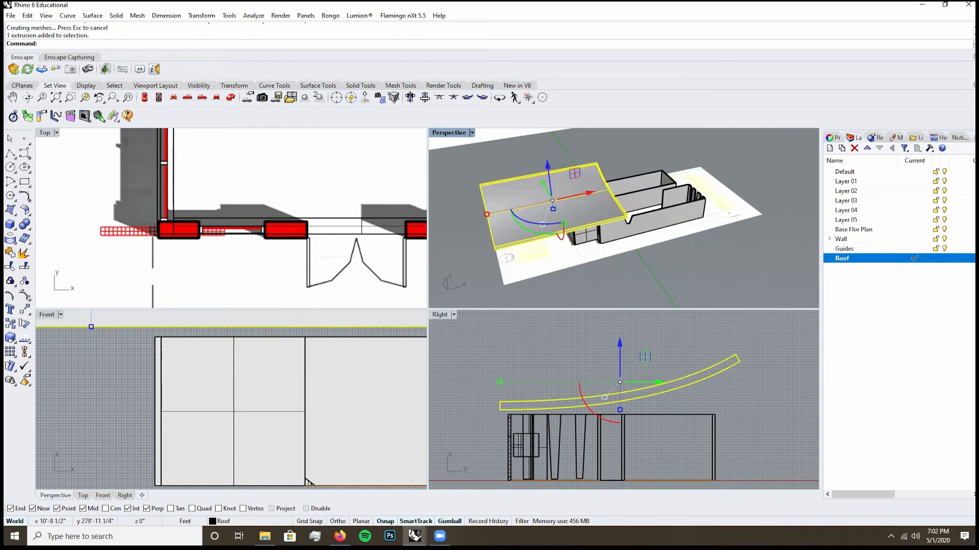
pyautogui.hotkey('ctrl', 'z')
# - Move the closed roof profile curve along the X axis to just beyond the far end wall of the building
pyautogui.click(622, 206)
pyautogui.click(658, 223)
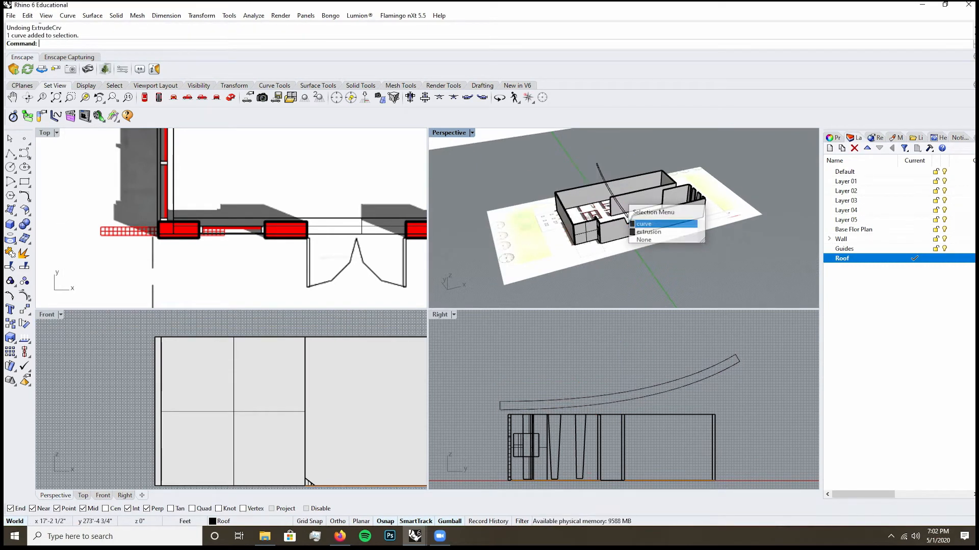
pyautogui.moveTo(632, 184); pyautogui.dragTo(716, 167)
pyautogui.scroll(-10, 280, 224)
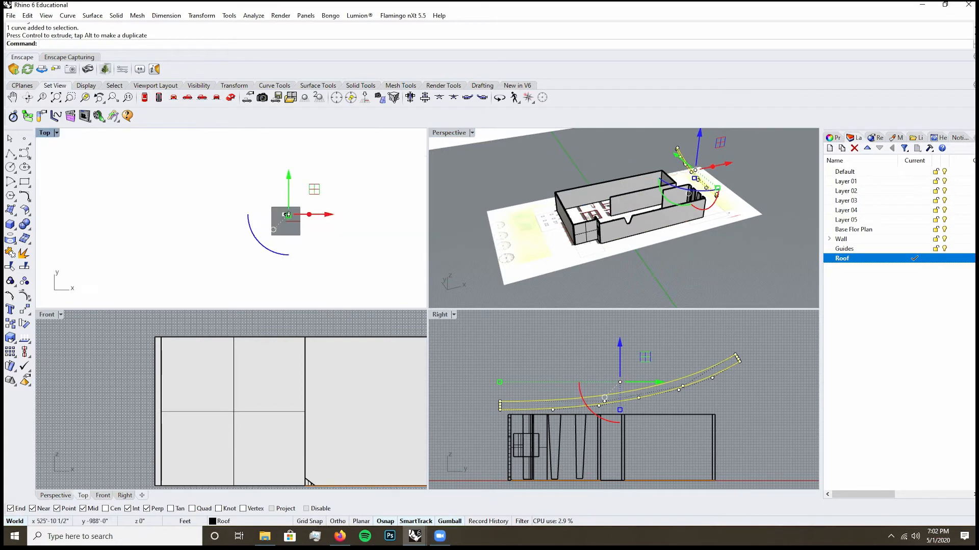
pyautogui.scroll(6, 277, 238)
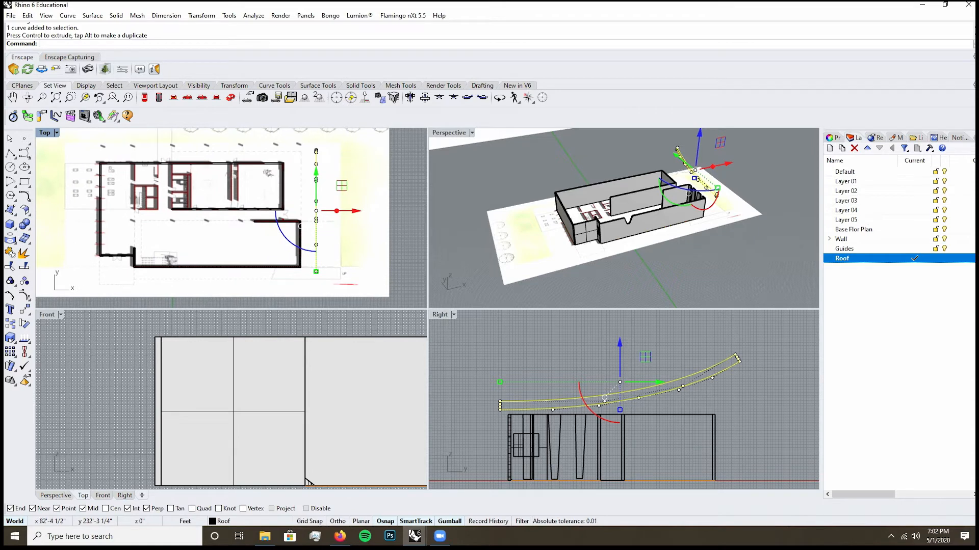
pyautogui.moveTo(354, 211); pyautogui.dragTo(351, 211)
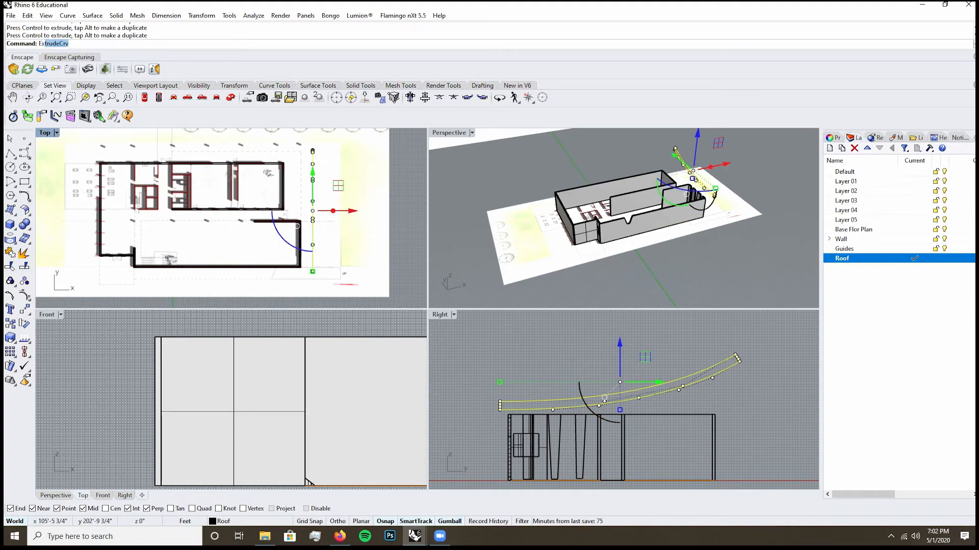
# - Extrude the roof profile as a solid over the building's full length, ending slightly past the opposite end wall
pyautogui.write('Extr')
pyautogui.press('Return')
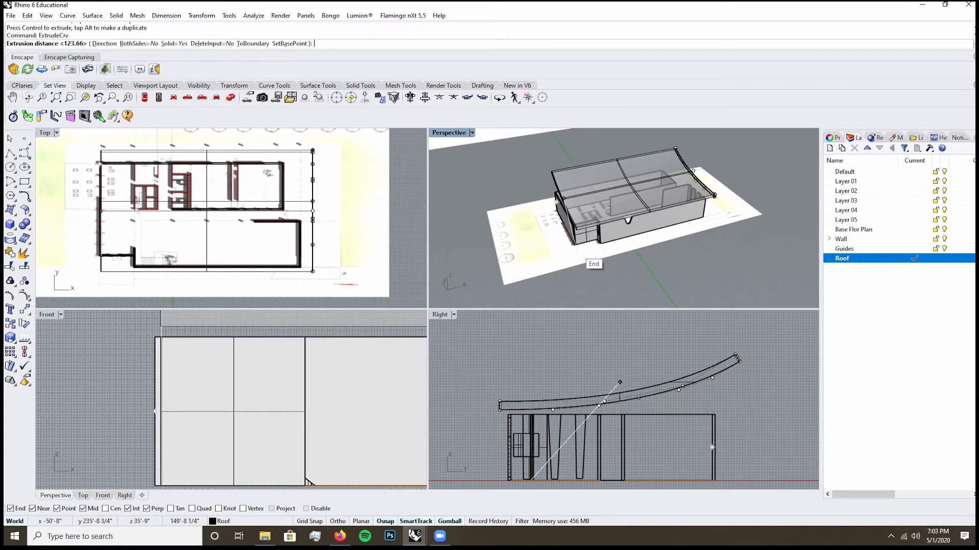
pyautogui.scroll(-2, 231, 218)
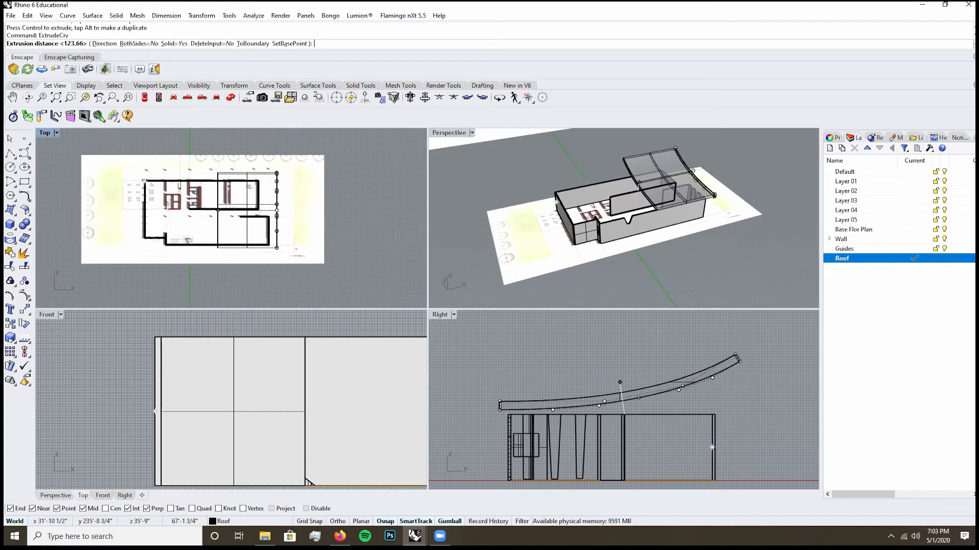
pyautogui.scroll(4, 231, 218)
pyautogui.scroll(1, 128, 213)
pyautogui.click(150, 215)
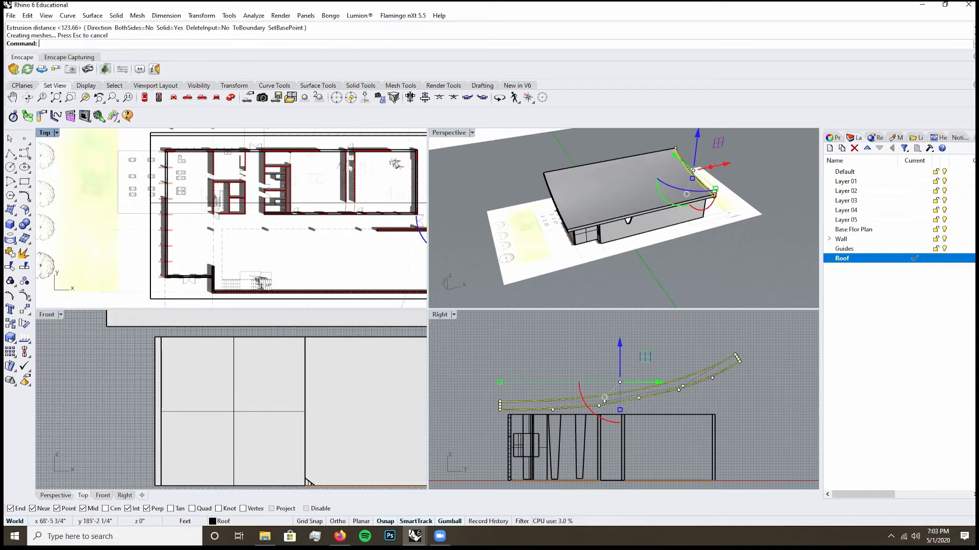
# - Rotate the roof solid half a turn in plan so its raised edge faces the opposite long side of the building
pyautogui.moveTo(579, 224); pyautogui.dragTo(706, 196, button='right')
pyautogui.moveTo(611, 224); pyautogui.dragTo(706, 186, button='right')
pyautogui.press('Escape')
pyautogui.moveTo(611, 209); pyautogui.dragTo(515, 214, button='right')
pyautogui.click(612, 206)
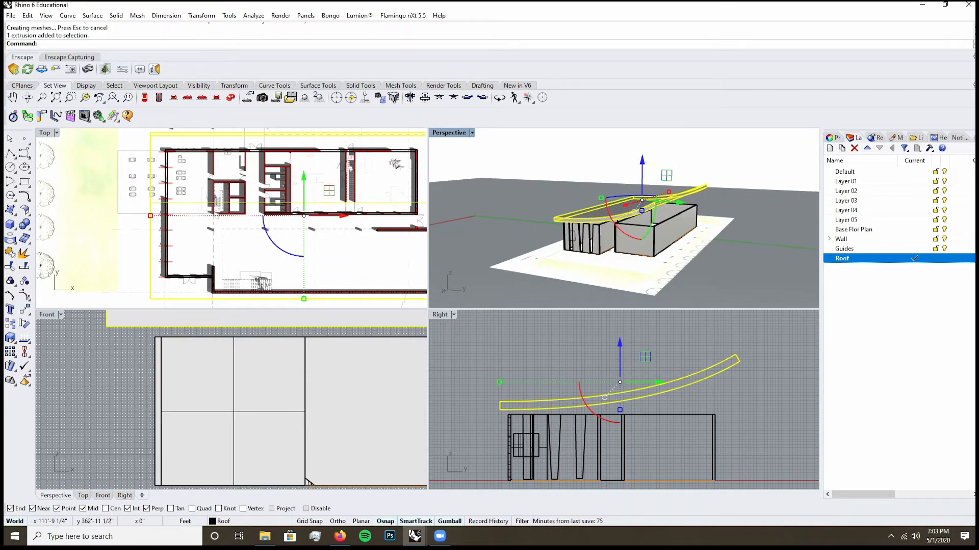
pyautogui.scroll(-4, 252, 189)
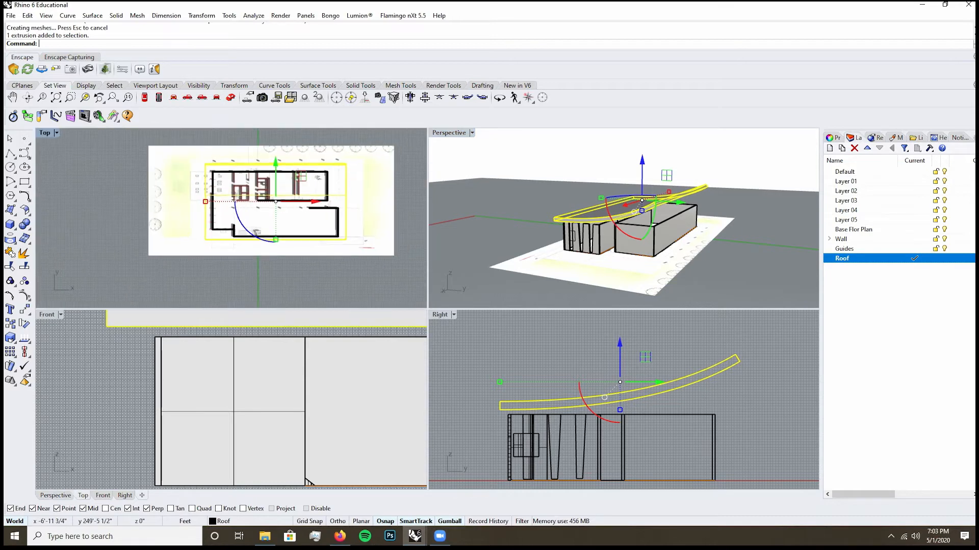
pyautogui.moveTo(246, 228); pyautogui.dragTo(307, 176)
pyautogui.moveTo(579, 250); pyautogui.dragTo(497, 232, button='right')
pyautogui.press('Escape')
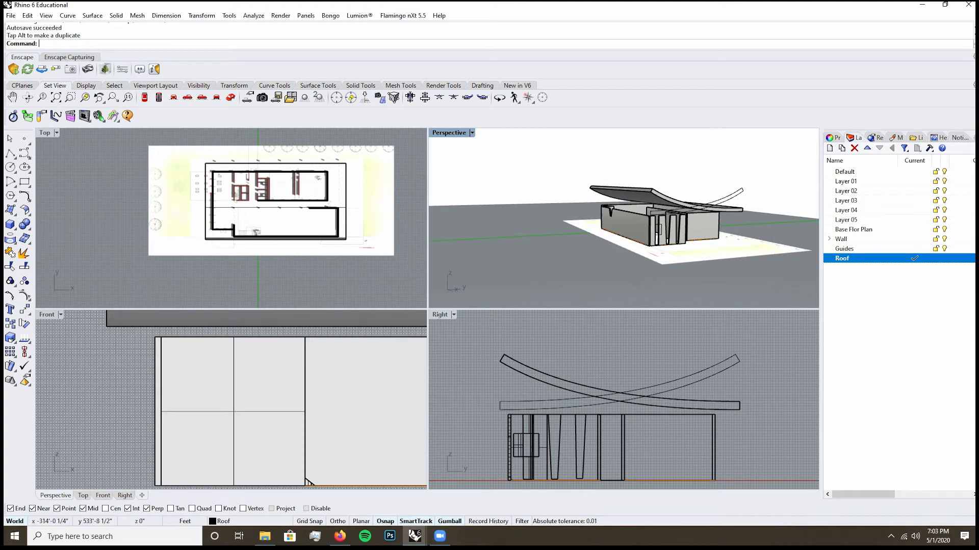
# - Delete the leftover roof profile curve beyond the end wall
pyautogui.scroll(5, 736, 194)
pyautogui.click(736, 194)
pyautogui.press('Delete')
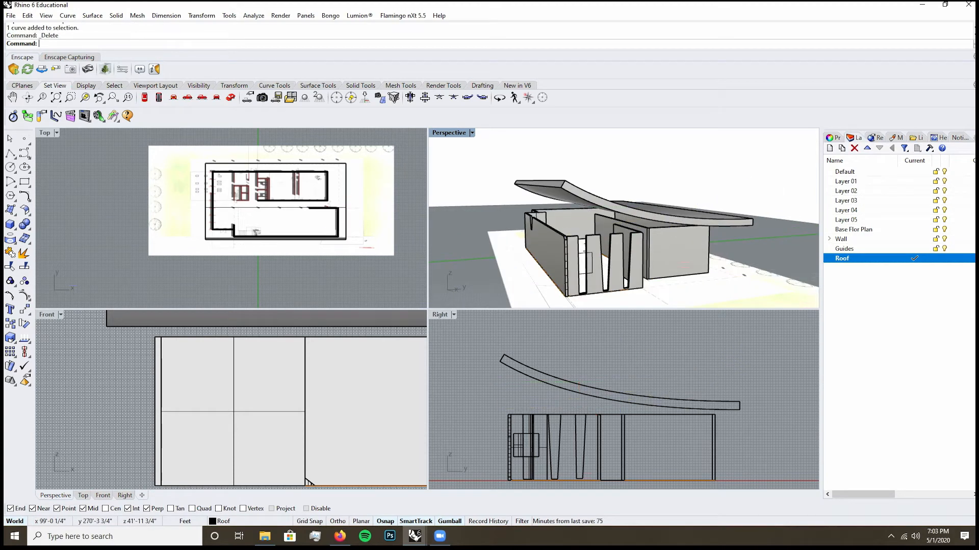
# - Lower the roof solid slightly so its low side meets the tops of the walls
pyautogui.moveTo(638, 229); pyautogui.dragTo(686, 237, button='right')
pyautogui.click(673, 220)
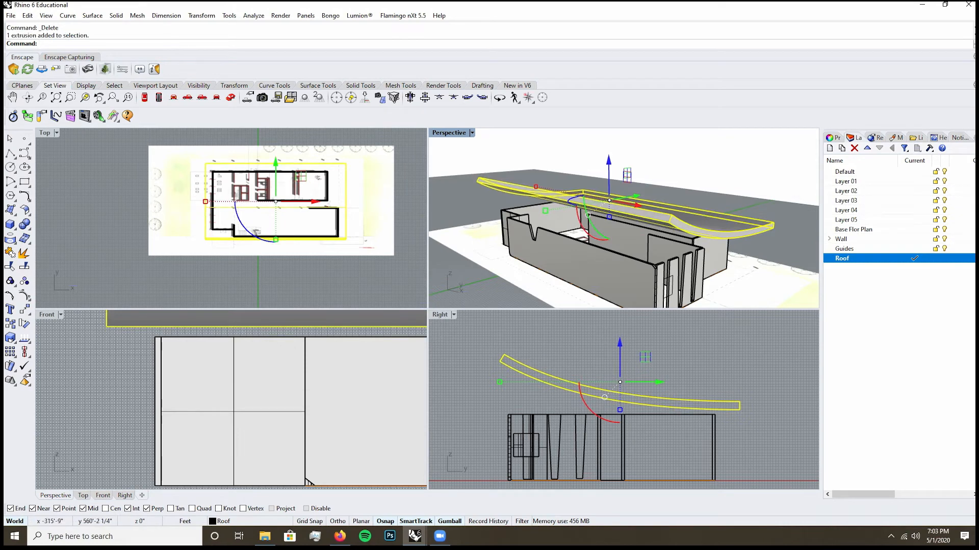
pyautogui.moveTo(609, 162); pyautogui.dragTo(608, 165)
# - Raise six adjacent top control points of the end wall with tapered openings up into the roof, forming a tall vertical panel
pyautogui.scroll(4, 658, 248)
pyautogui.moveTo(657, 247)
pyautogui.mouseDown(button='right')
pyautogui.moveTo(655, 225)
pyautogui.moveTo(657, 234)
pyautogui.mouseUp(button='right')
pyautogui.scroll(2, 698, 229)
pyautogui.click(694, 238)
pyautogui.click(709, 257)
pyautogui.moveTo(708, 257); pyautogui.dragTo(709, 245, button='right')
pyautogui.scroll(-3, 692, 240)
pyautogui.scroll(5, 655, 219)
pyautogui.click(667, 237)
pyautogui.keyDown('shift'); pyautogui.click(677, 235); pyautogui.keyUp('shift')
pyautogui.keyDown('shift'); pyautogui.click(684, 233); pyautogui.keyUp('shift')
pyautogui.keyDown('shift'); pyautogui.click(693, 231); pyautogui.keyUp('shift')
pyautogui.keyDown('shift'); pyautogui.click(701, 229); pyautogui.keyUp('shift')
pyautogui.keyDown('shift'); pyautogui.click(707, 228); pyautogui.keyUp('shift')
pyautogui.scroll(-7, 675, 253)
pyautogui.moveTo(683, 215); pyautogui.dragTo(683, 174)
pyautogui.scroll(-2, 683, 219)
pyautogui.moveTo(684, 219); pyautogui.dragTo(553, 237, button='right')
pyautogui.press('Escape')
pyautogui.press('Escape')
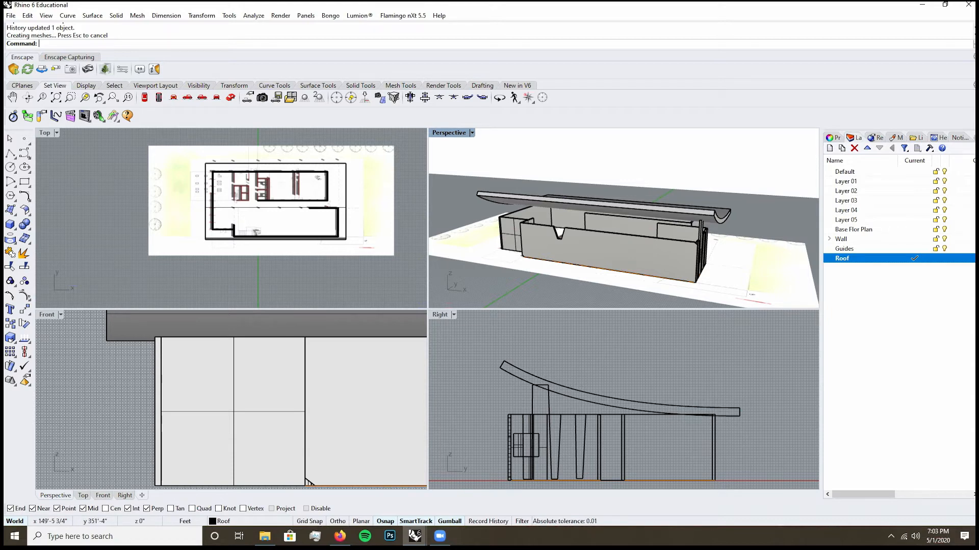
# - Rebuild the opposite end wall's profile curve with 100 points and degree 1, deleting the input
pyautogui.moveTo(612, 220); pyautogui.dragTo(697, 245, button='right')
pyautogui.scroll(4, 624, 224)
pyautogui.click(698, 257)
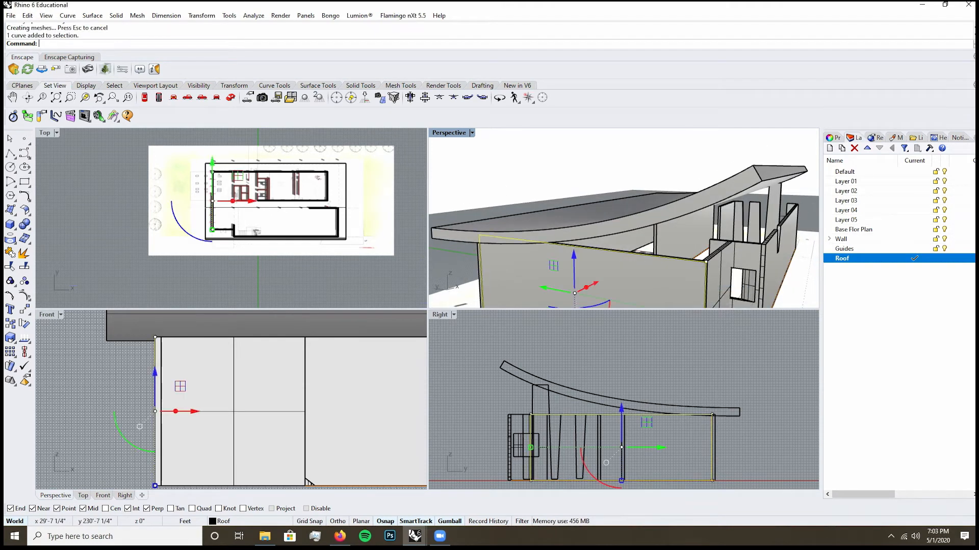
pyautogui.press('Return')
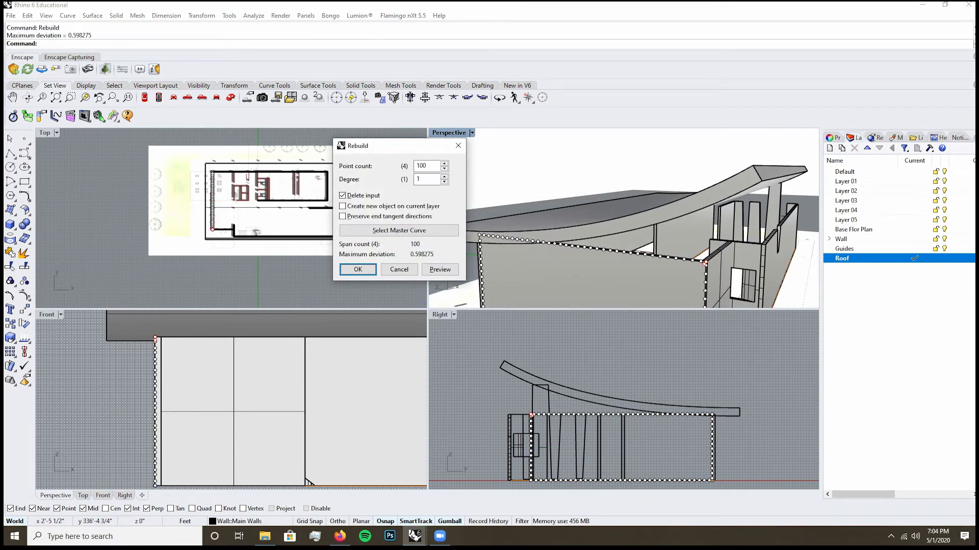
pyautogui.click(357, 268)
# - Raise the cut-off corner point of the rebuilt end wall profile to square its top corner
pyautogui.scroll(6, 685, 257)
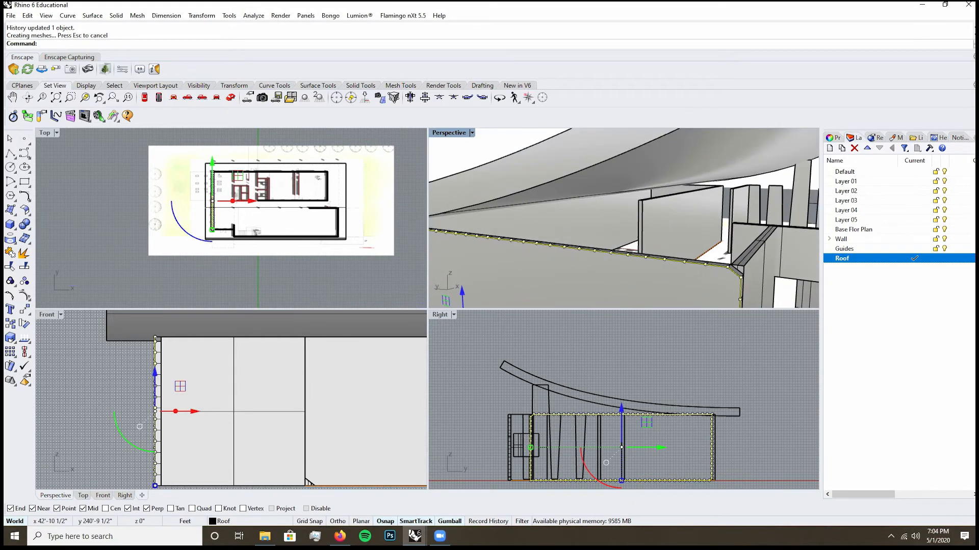
pyautogui.scroll(6, 744, 275)
pyautogui.click(730, 278)
pyautogui.moveTo(731, 255); pyautogui.dragTo(731, 251)
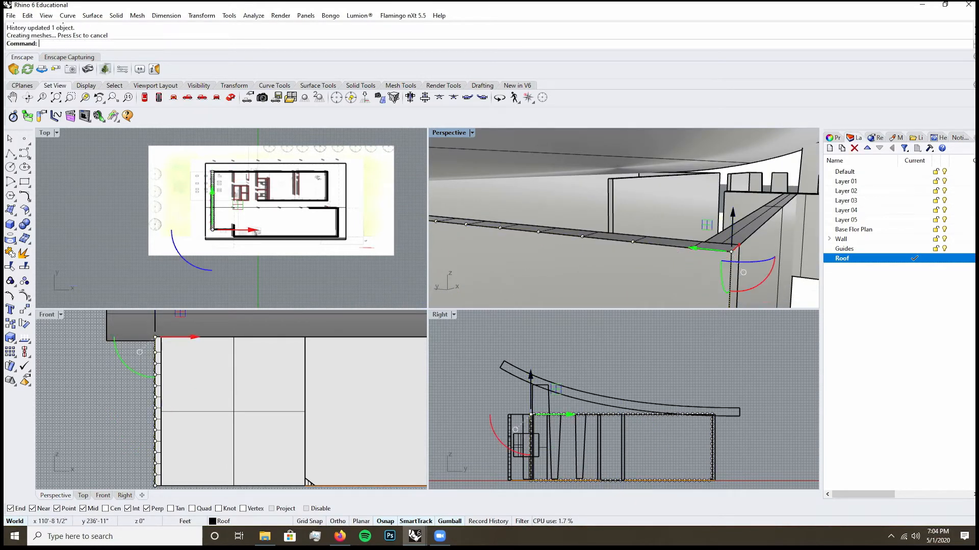
pyautogui.scroll(-4, 745, 247)
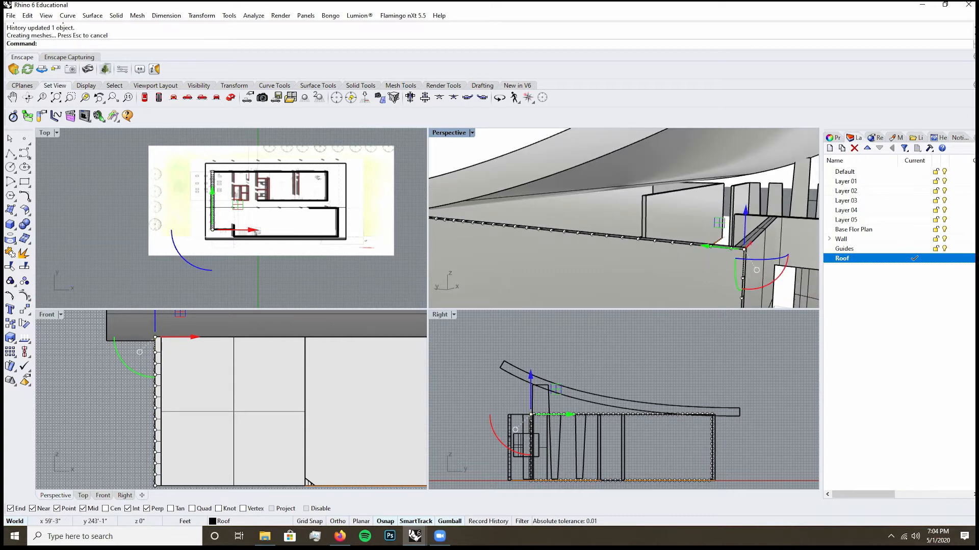
# - Raise two neighbouring top points of the rebuilt end wall near its corner to the roof, forming a pointed peak
pyautogui.click(691, 245)
pyautogui.keyDown('shift'); pyautogui.click(671, 242); pyautogui.keyUp('shift')
pyautogui.scroll(-6, 688, 252)
pyautogui.moveTo(686, 218); pyautogui.dragTo(688, 177)
pyautogui.scroll(-2, 637, 204)
pyautogui.moveTo(637, 214); pyautogui.dragTo(688, 217, button='right')
pyautogui.press('Escape')
pyautogui.click(713, 196)
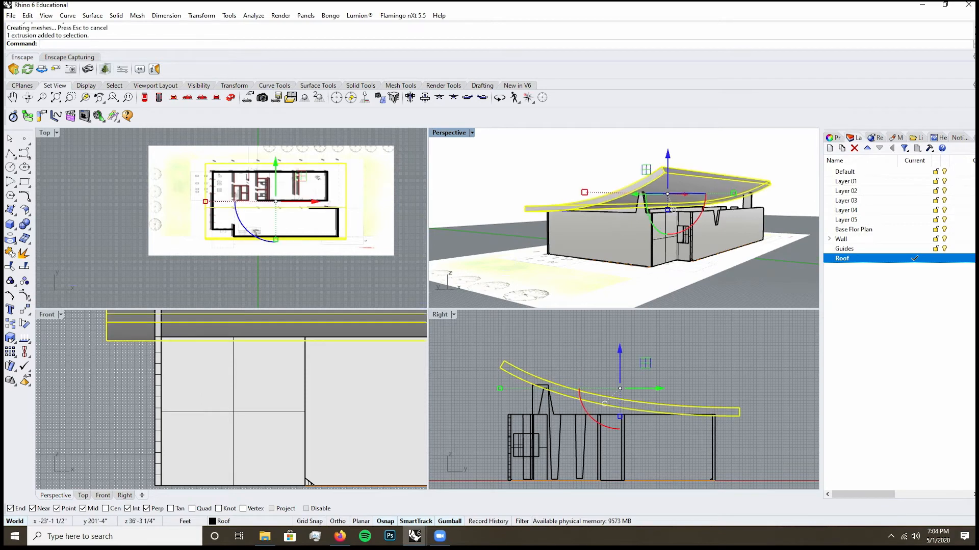
pyautogui.press('Escape')
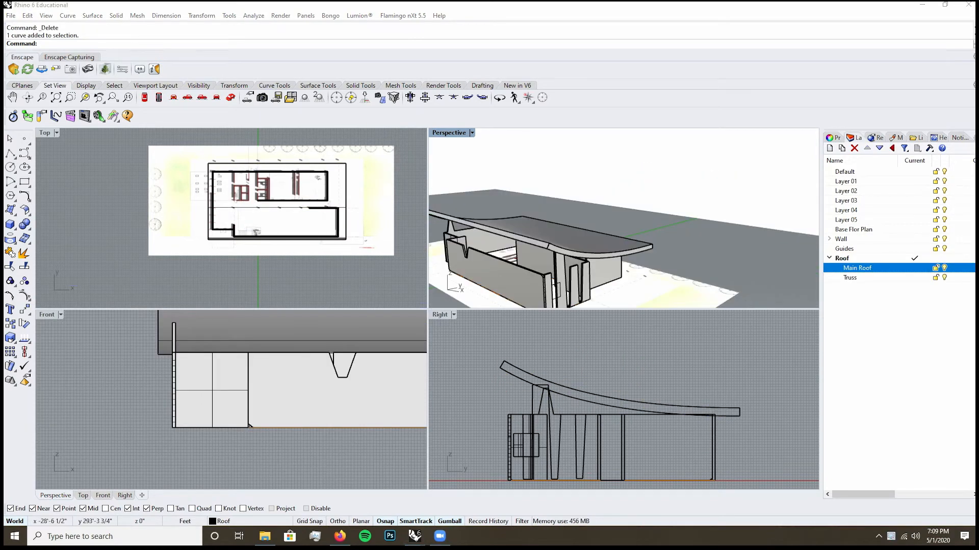
# - Try to raise a control point at the high end of the roof profile curve, then undo it
pyautogui.scroll(4, 555, 247)
pyautogui.click(647, 262)
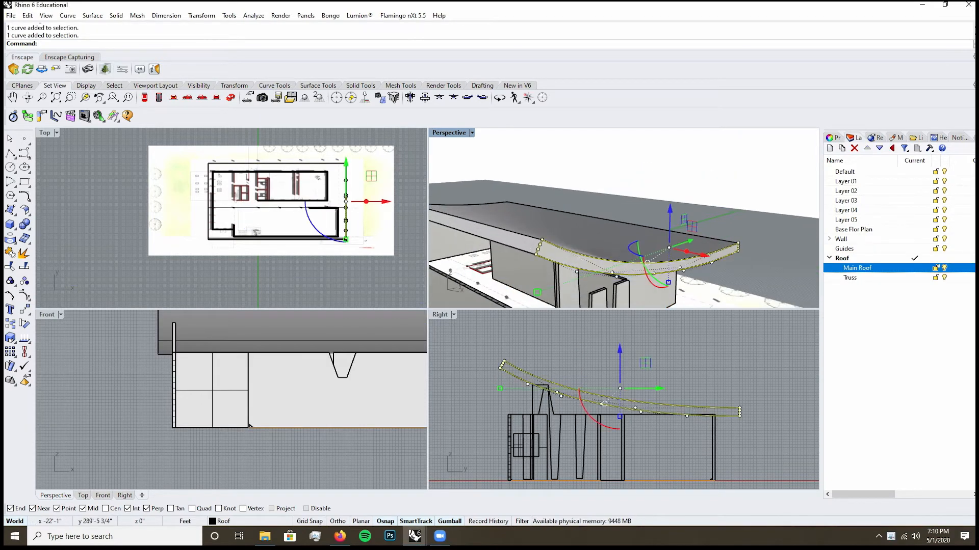
pyautogui.click(541, 240)
pyautogui.moveTo(540, 209); pyautogui.dragTo(540, 203)
pyautogui.hotkey('ctrl', 'z')
pyautogui.scroll(-4, 657, 270)
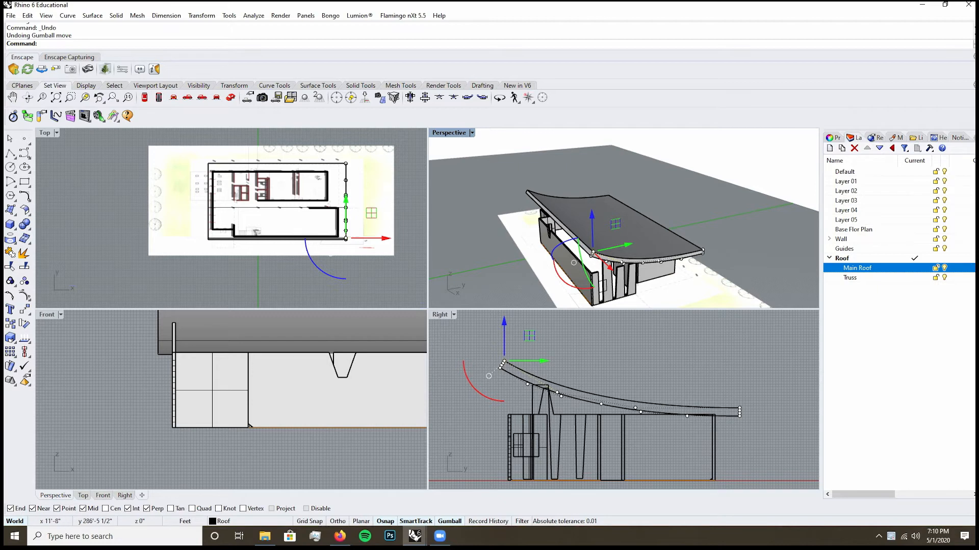
pyautogui.scroll(4, 650, 260)
pyautogui.press('Escape')
pyautogui.press('Escape')
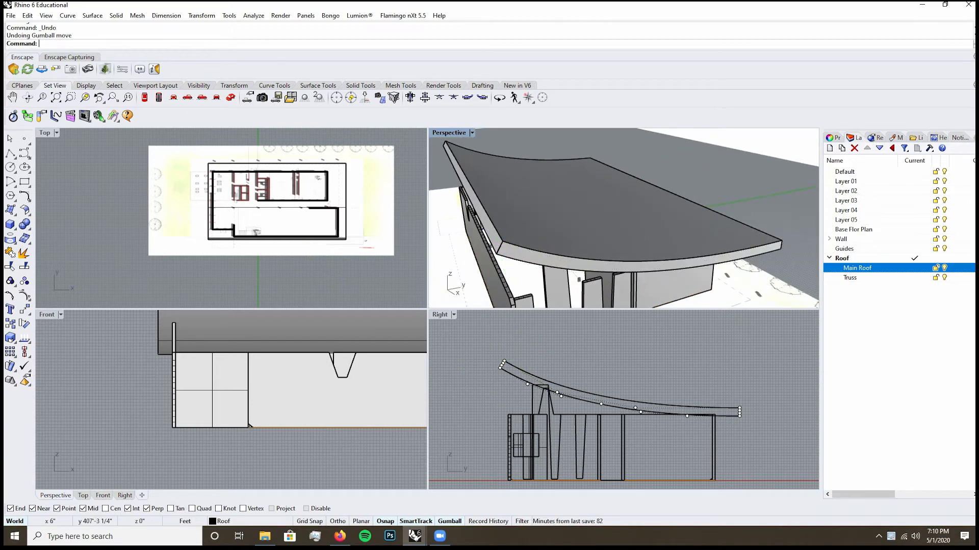
# - Create contours through the roof solid along its full length from corner to corner, spaced 8'-0" apart
pyautogui.click(612, 263)
pyautogui.write('COntour')
pyautogui.press('Return')
pyautogui.click(782, 240)
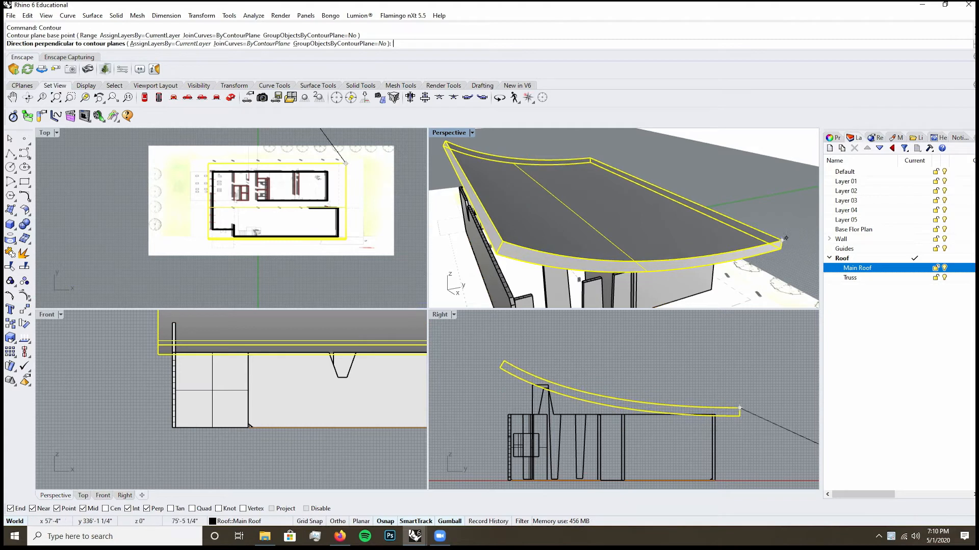
pyautogui.click(591, 159)
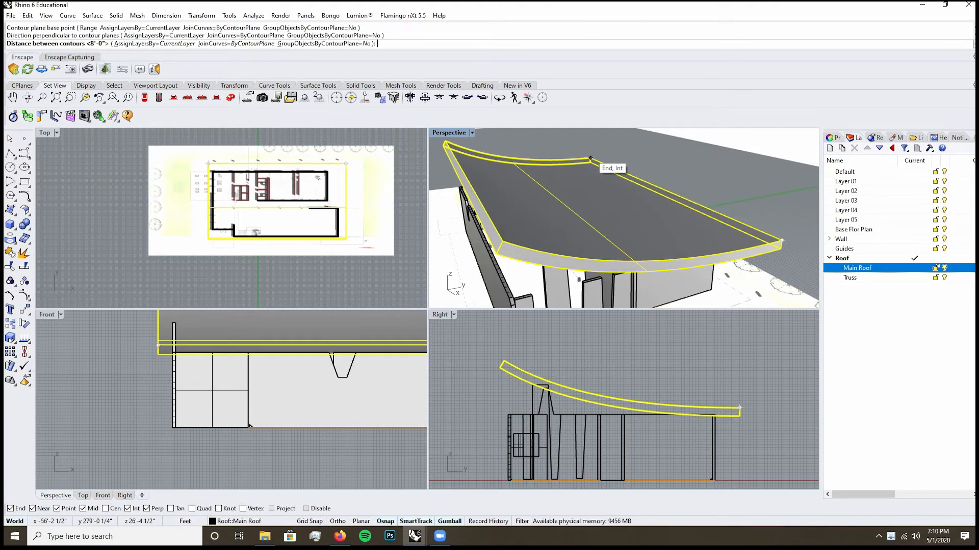
pyautogui.press('Return')
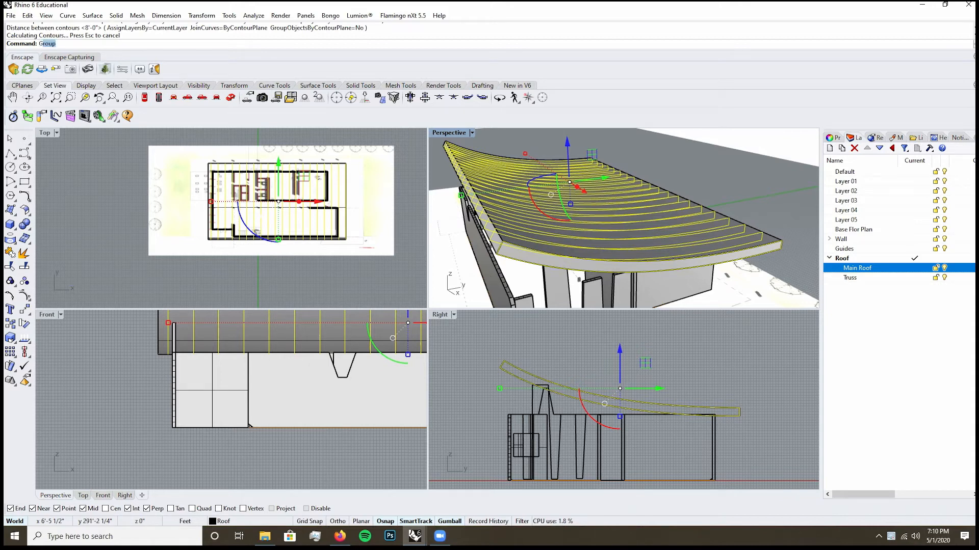
# - Group the contour curves and extrude them as solids by 3" to form the roof trusses
pyautogui.press('Return')
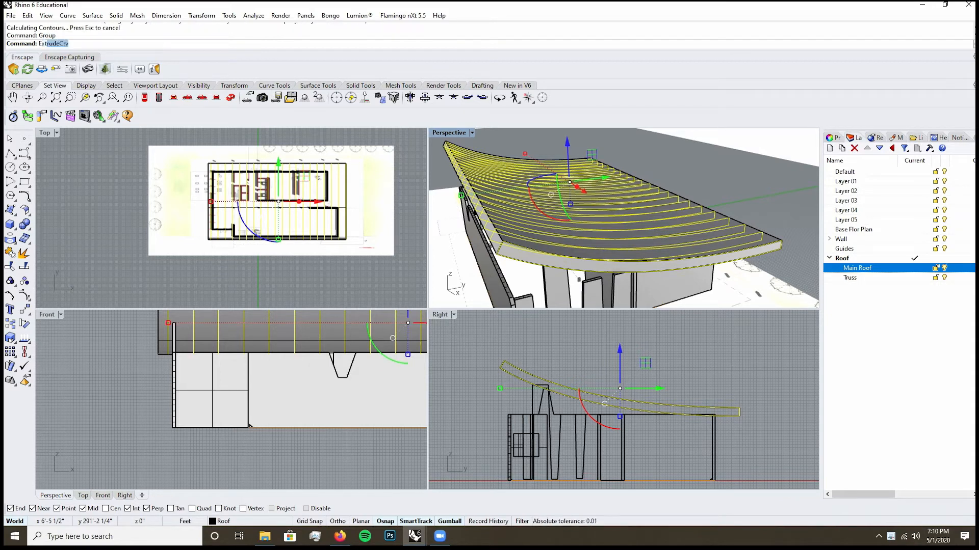
pyautogui.press('Return')
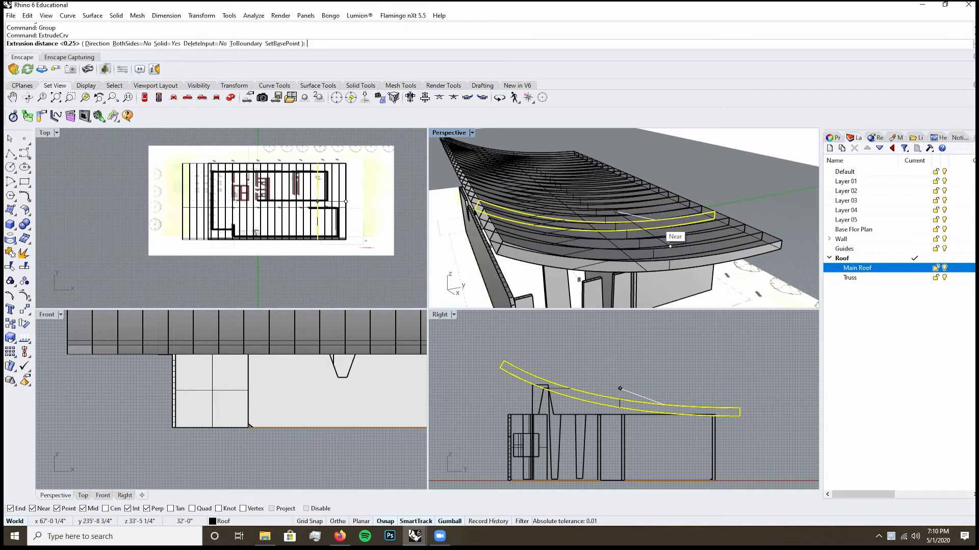
pyautogui.write('3"')
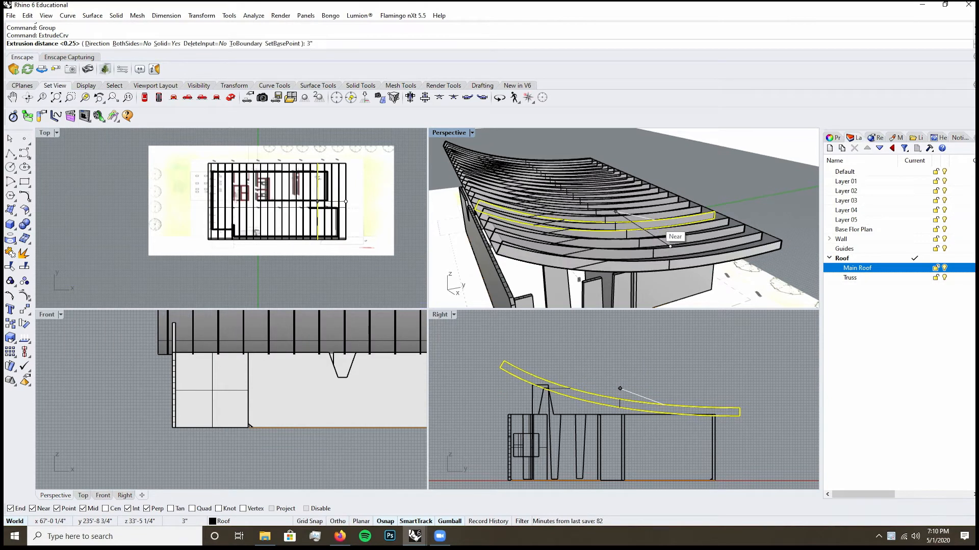
pyautogui.press('Return')
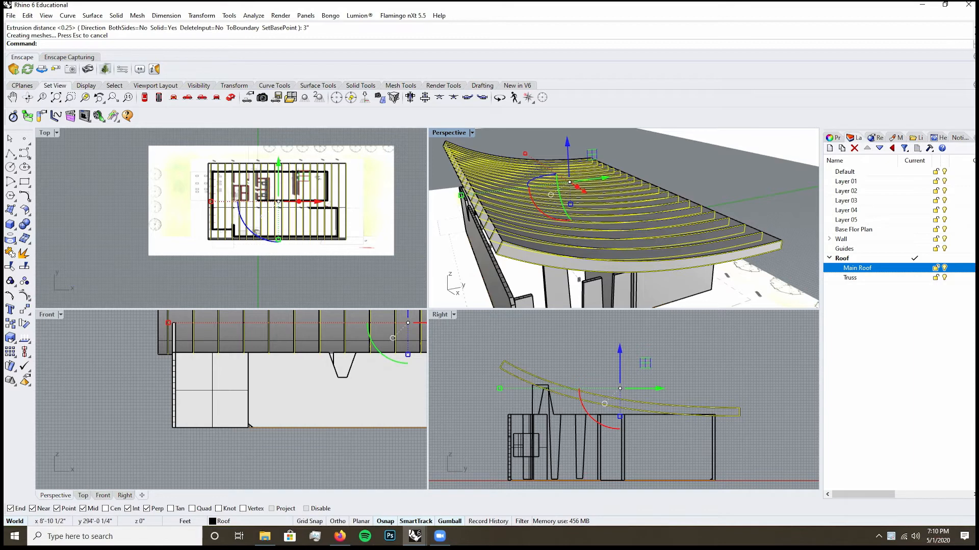
# - Move the contour curves down clear of the roof and delete them, keeping the extruded trusses
pyautogui.moveTo(567, 141); pyautogui.dragTo(567, 146)
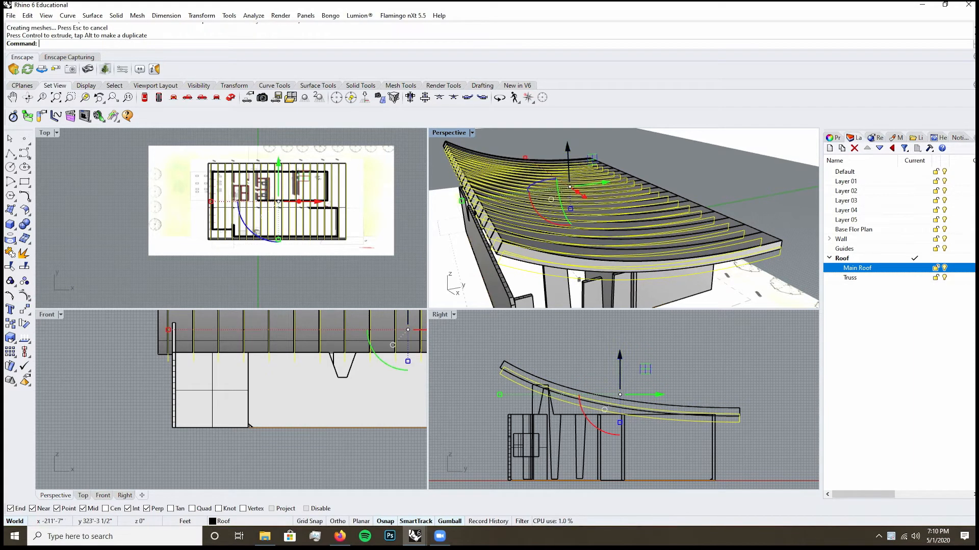
pyautogui.moveTo(663, 229); pyautogui.dragTo(685, 158, button='right')
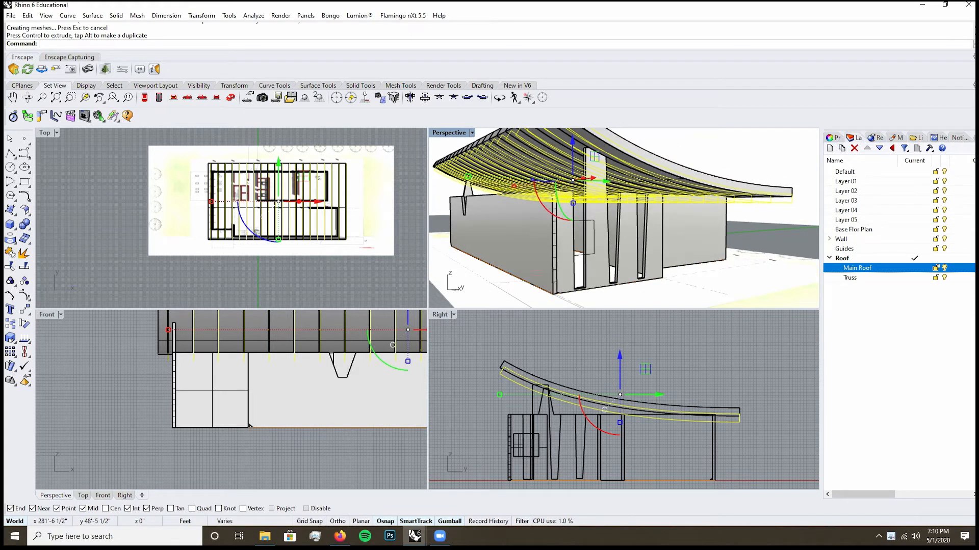
pyautogui.press('Delete')
pyautogui.click(587, 148)
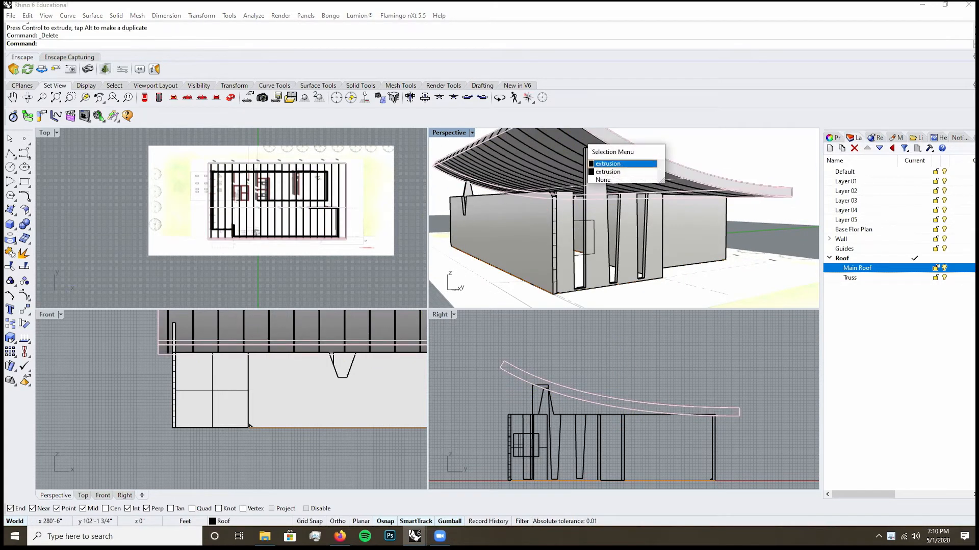
pyautogui.press('Escape')
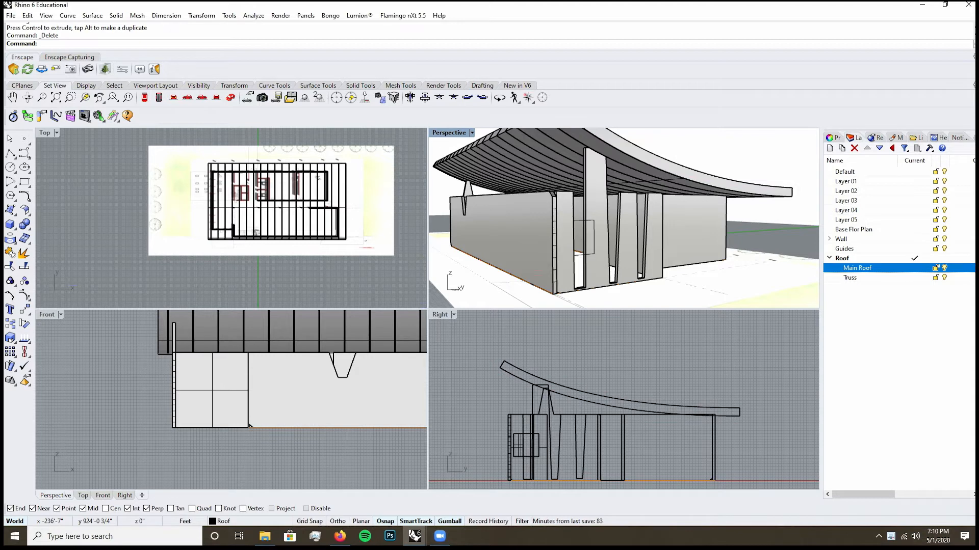
# - Hide the Main Roof layer and group all the exposed truss extrusions together
pyautogui.click(944, 268)
pyautogui.moveTo(561, 229); pyautogui.dragTo(713, 224, button='right')
pyautogui.scroll(-5, 714, 235)
pyautogui.moveTo(682, 191); pyautogui.dragTo(488, 172)
pyautogui.write('Groip')
pyautogui.press('BackSpace')
pyautogui.press('BackSpace')
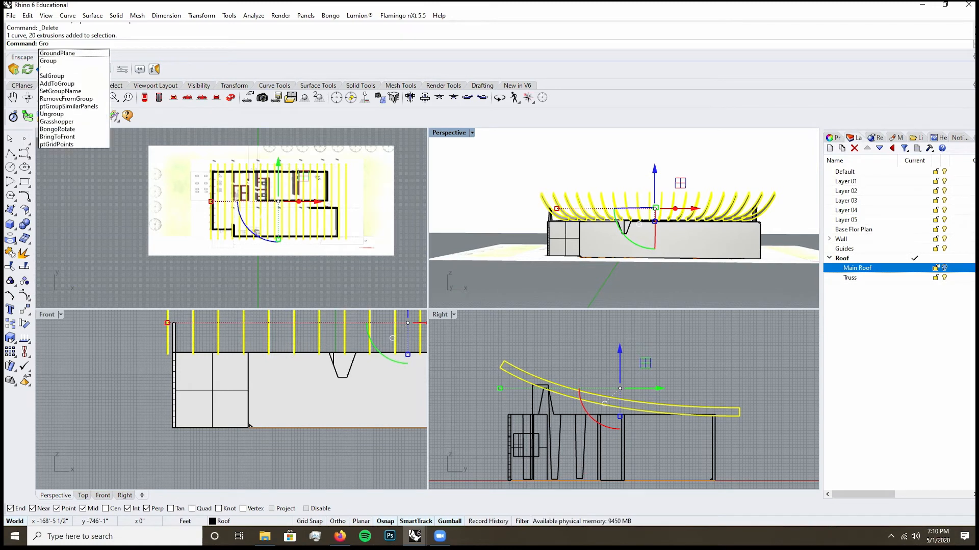
pyautogui.write('up')
pyautogui.press('Return')
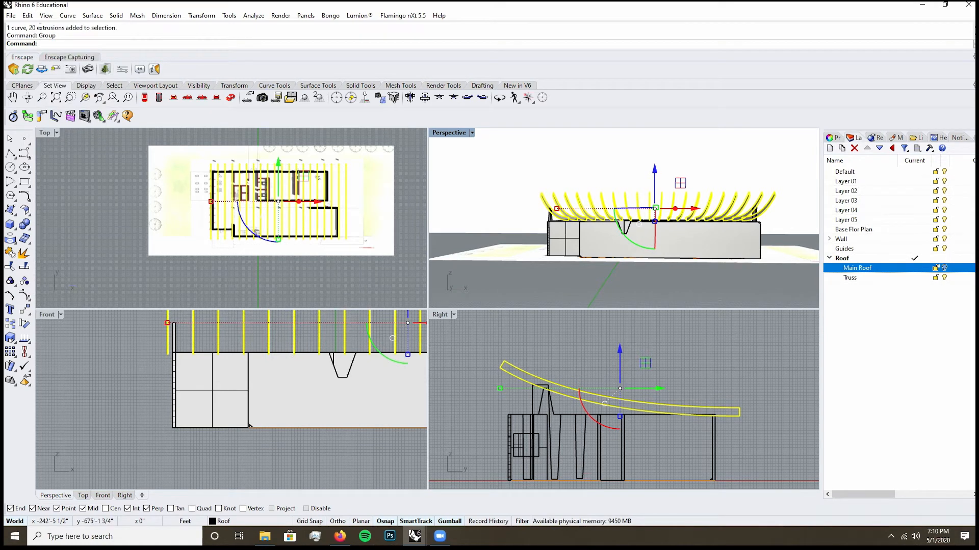
# - Assign the grouped trusses to the Truss layer and turn the Main Roof layer back on
pyautogui.click(834, 137)
pyautogui.click(935, 217)
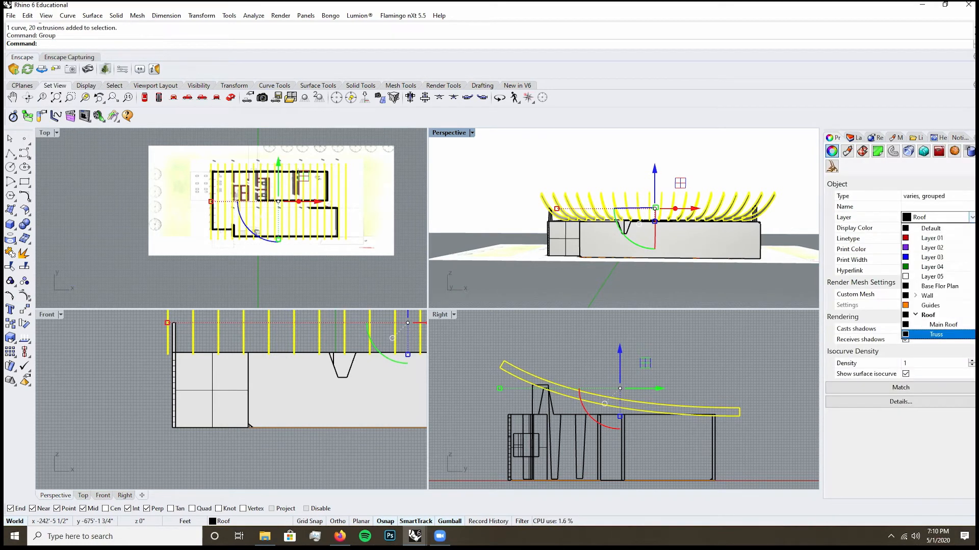
pyautogui.click(923, 334)
pyautogui.moveTo(713, 204); pyautogui.dragTo(657, 217, button='right')
pyautogui.press('Escape')
pyautogui.click(675, 217)
pyautogui.press('Escape')
pyautogui.click(667, 215)
pyautogui.press('Escape')
pyautogui.click(665, 214)
pyautogui.moveTo(622, 219); pyautogui.dragTo(576, 222, button='right')
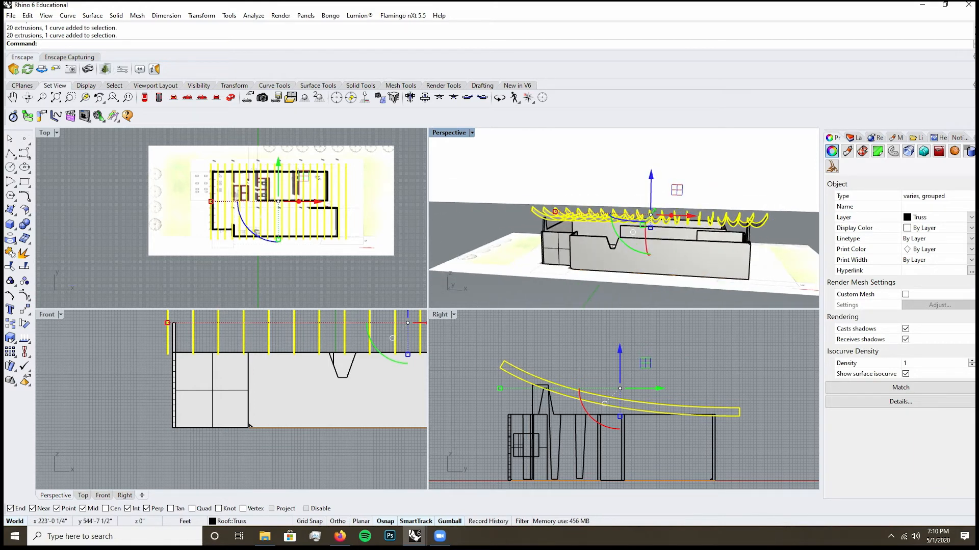
pyautogui.click(854, 137)
pyautogui.click(944, 267)
# - Try to lower the truss group slightly together with the roof, then undo the move
pyautogui.scroll(5, 624, 219)
pyautogui.moveTo(625, 197); pyautogui.dragTo(626, 202)
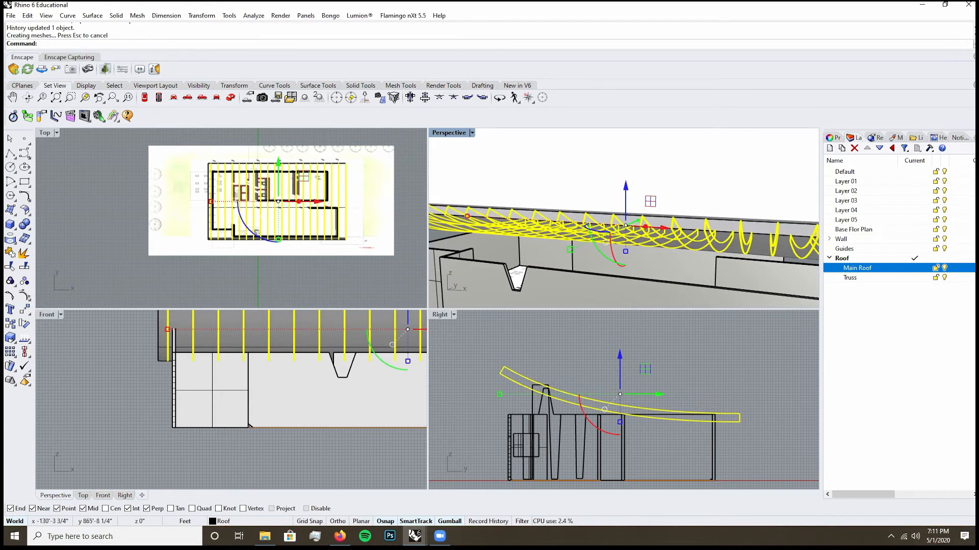
pyautogui.hotkey('ctrl', 'z')
# - Ungroup the truss group containing the roof profile curve
pyautogui.click(625, 214)
pyautogui.click(625, 206)
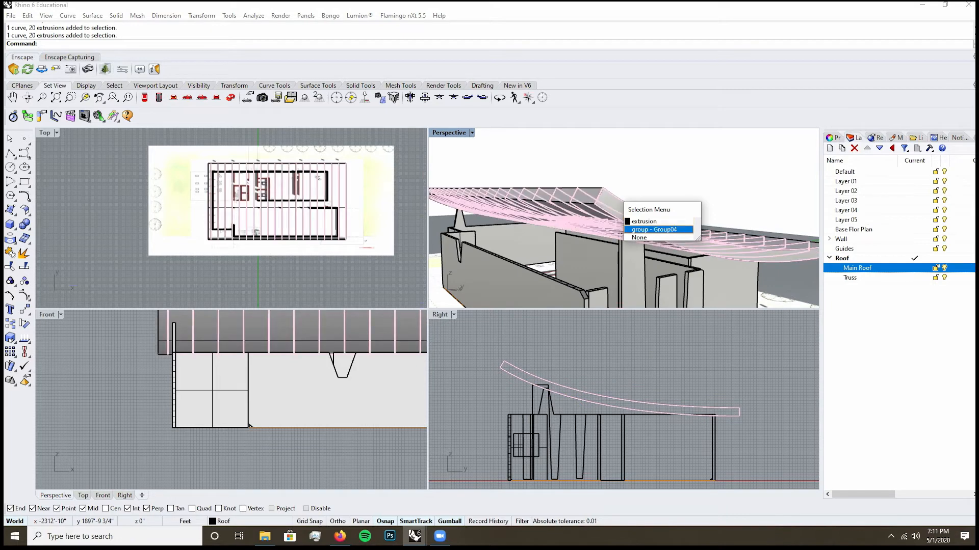
pyautogui.click(654, 230)
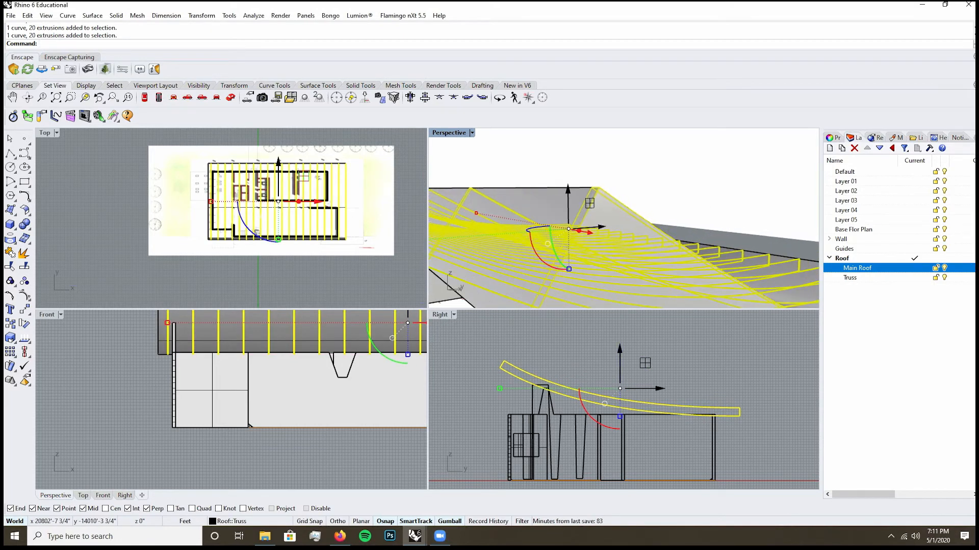
pyautogui.press('Return')
# - Try to reshape the roof profile curve by moving control points near its raised end, then undo the moves
pyautogui.click(631, 206)
pyautogui.press('Return')
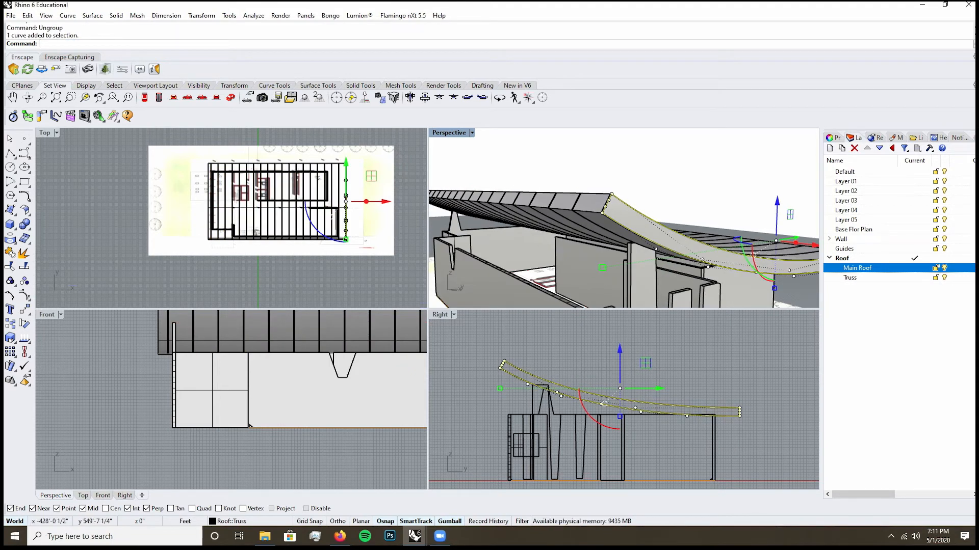
pyautogui.click(501, 366)
pyautogui.moveTo(501, 366); pyautogui.dragTo(501, 364)
pyautogui.moveTo(623, 218); pyautogui.dragTo(583, 226, button='right')
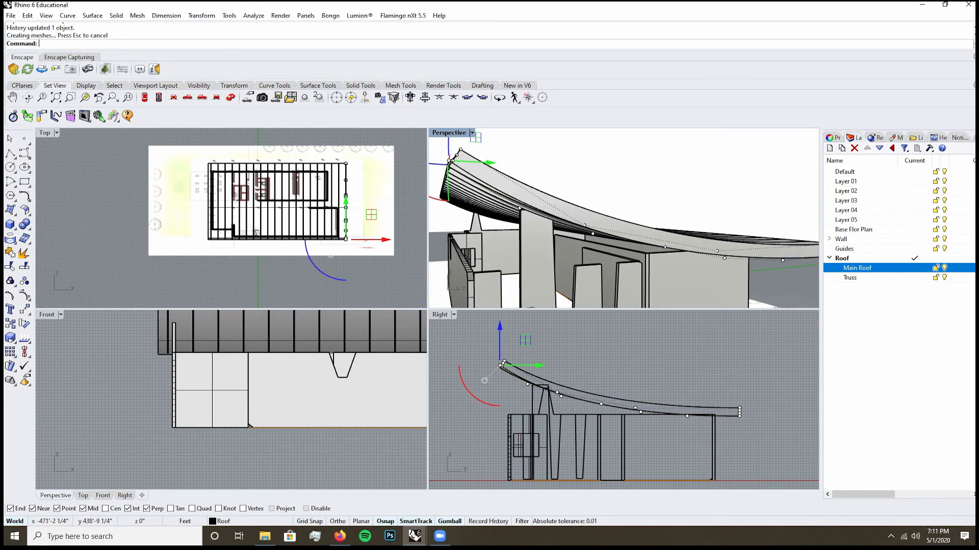
pyautogui.click(584, 217)
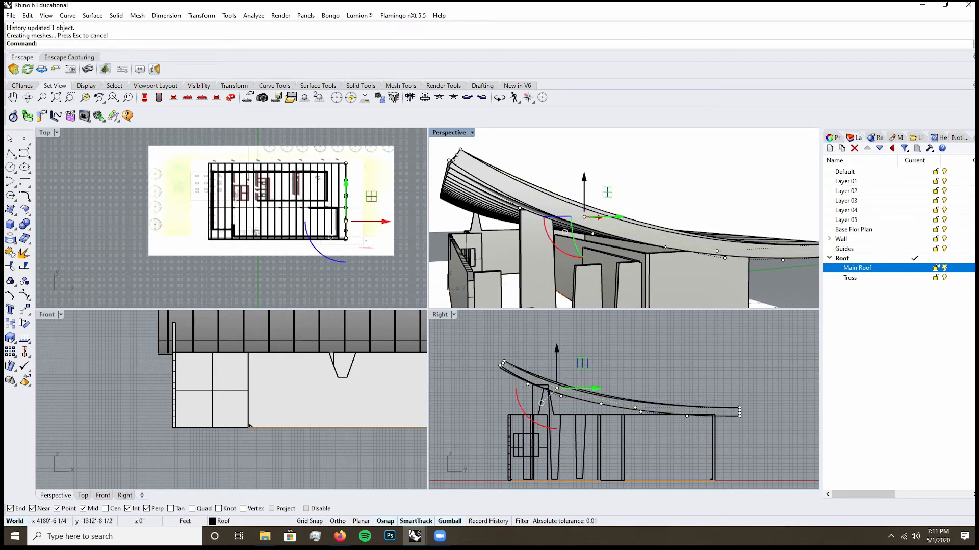
pyautogui.hotkey('ctrl', 'z')
pyautogui.click(593, 234)
pyautogui.moveTo(593, 219); pyautogui.dragTo(593, 213)
pyautogui.hotkey('ctrl', 'z')
pyautogui.hotkey('ctrl', 'z')
pyautogui.press('Escape')
pyautogui.press('Escape')
# - Hide the Main Roof layer to expose the trusses beneath the curved roof
pyautogui.moveTo(593, 214); pyautogui.dragTo(666, 224, button='right')
pyautogui.click(665, 224)
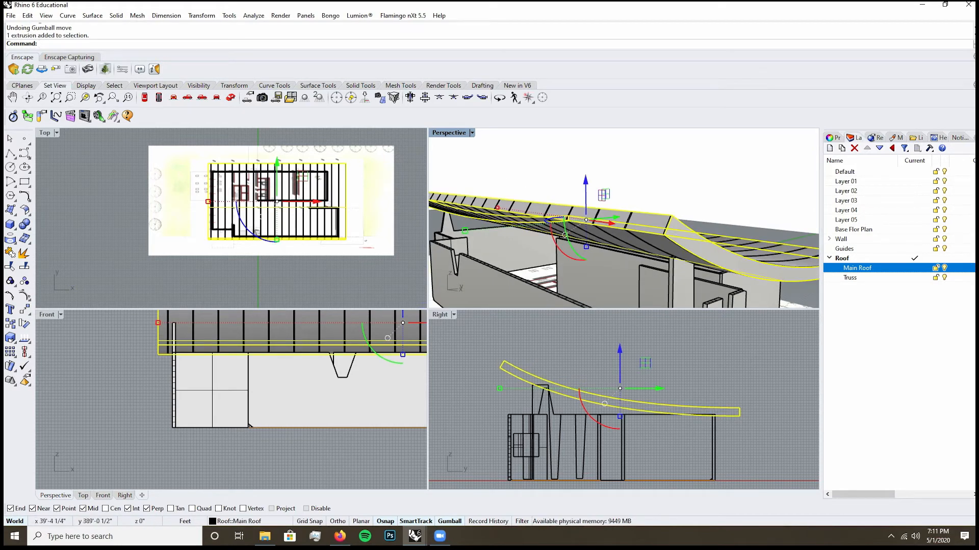
pyautogui.press('Delete')
pyautogui.scroll(-6, 624, 219)
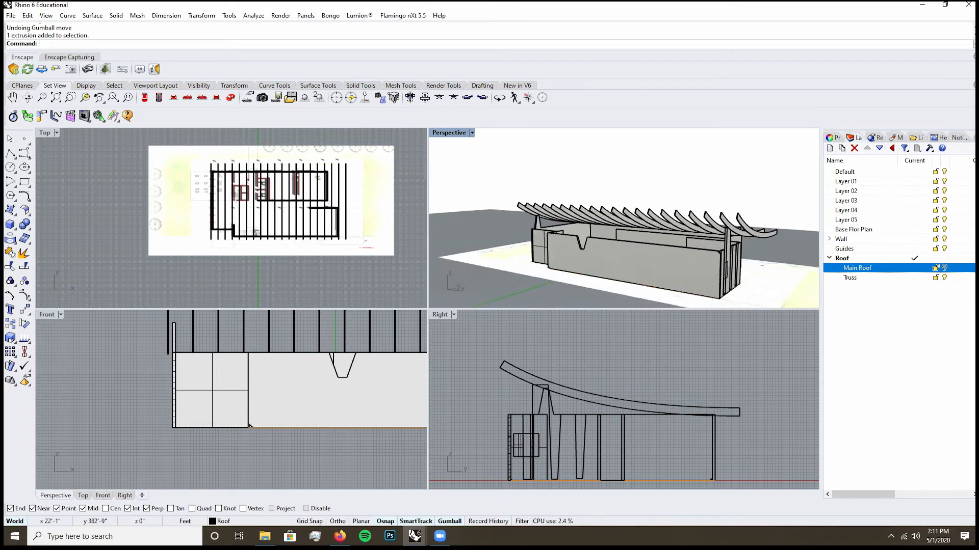
# - Lower all the trusses slightly together with the roof profile curve
pyautogui.moveTo(561, 218); pyautogui.dragTo(560, 218)
pyautogui.keyDown('ctrl'); pyautogui.click(575, 225); pyautogui.keyUp('ctrl')
pyautogui.keyDown('ctrl'); pyautogui.click(576, 225); pyautogui.keyUp('ctrl')
pyautogui.moveTo(657, 199); pyautogui.dragTo(657, 203)
# - Turn the Main Roof layer back on and group the trusses without the roof profile curve
pyautogui.click(944, 267)
pyautogui.moveTo(657, 224); pyautogui.dragTo(586, 225, button='right')
pyautogui.scroll(5, 624, 243)
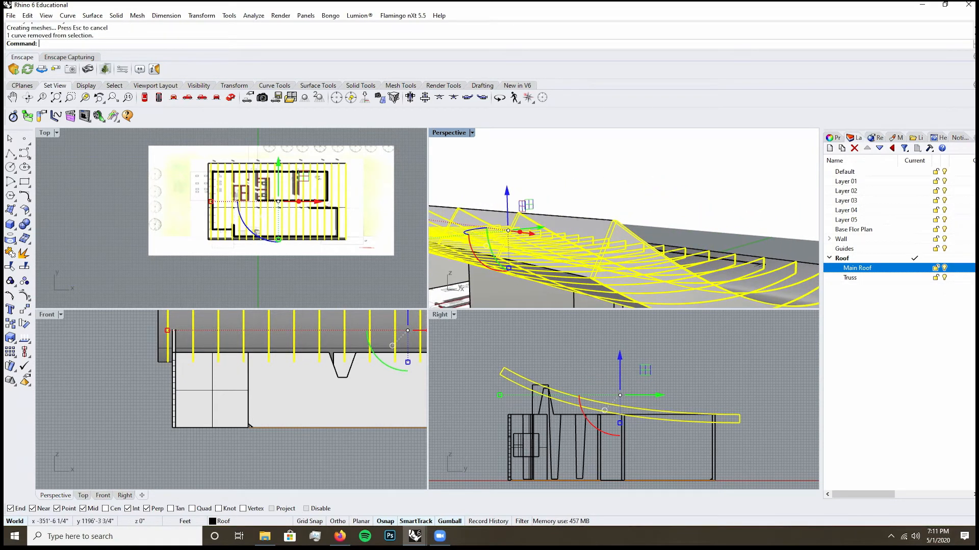
pyautogui.write('Group')
pyautogui.press('Return')
# - Try lowering the truss group slightly below the roof and check its underside in Rendered display mode
pyautogui.moveTo(564, 186); pyautogui.dragTo(565, 194)
pyautogui.press('Escape')
pyautogui.moveTo(623, 218); pyautogui.dragTo(663, 218, button='right')
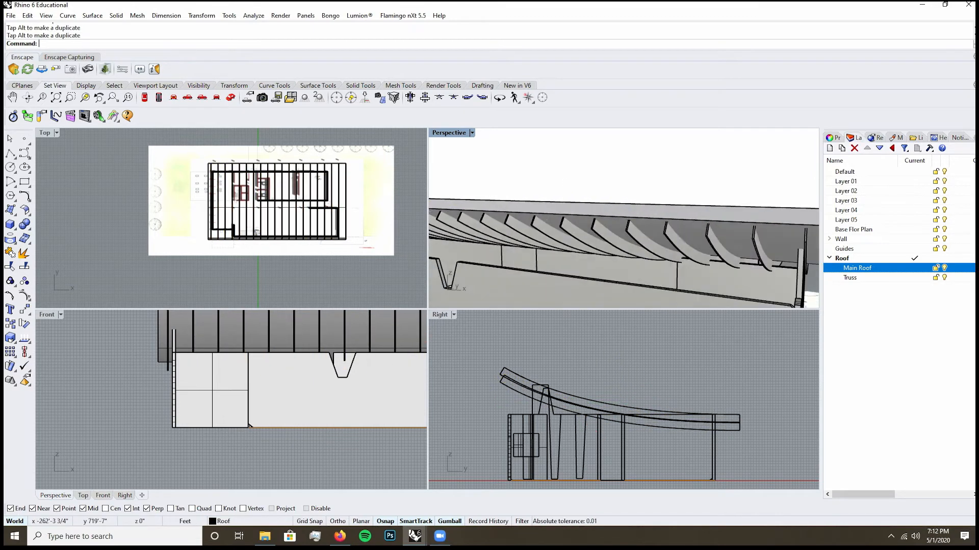
pyautogui.click(472, 132)
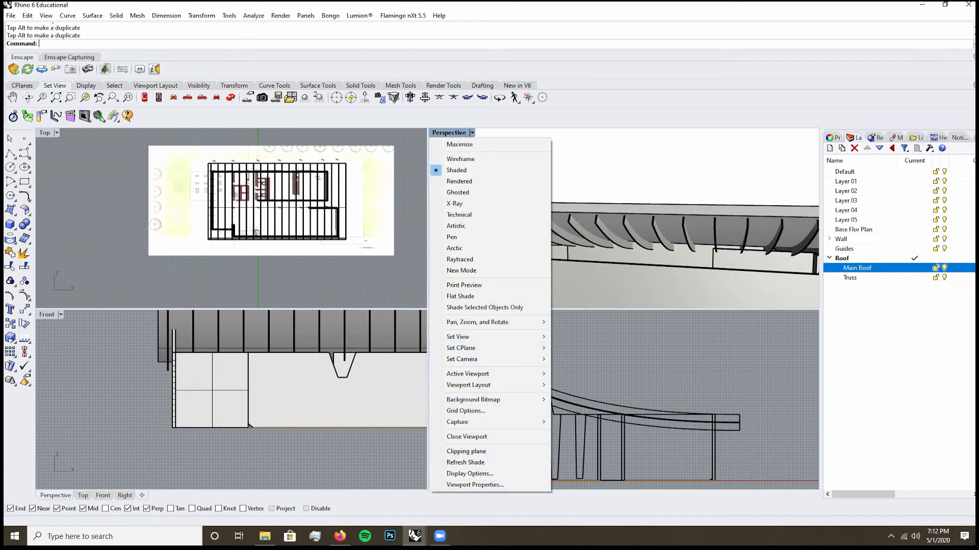
pyautogui.click(460, 182)
pyautogui.moveTo(677, 218); pyautogui.dragTo(505, 208, button='right')
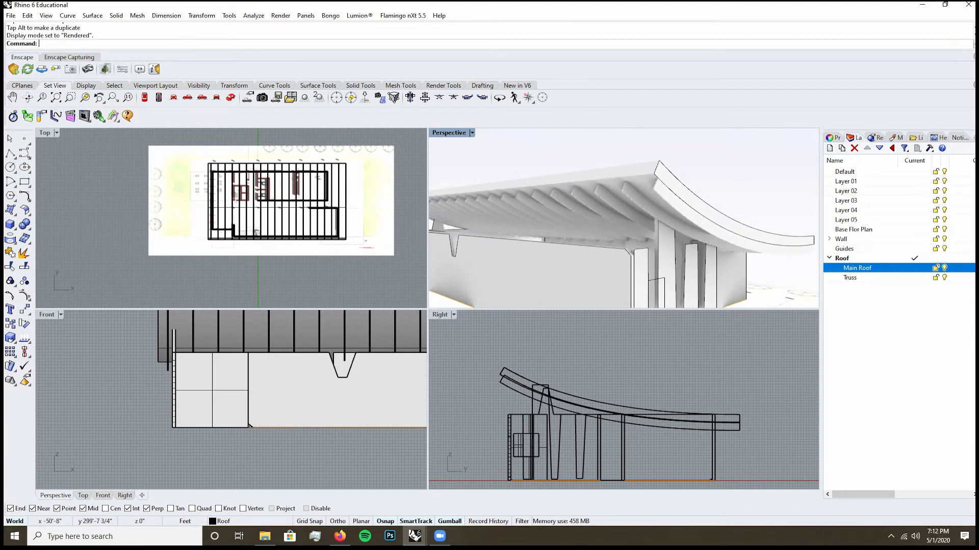
# - Undo the last truss group moves and return the Perspective view to Shaded display mode
pyautogui.hotkey('ctrl', 'z')
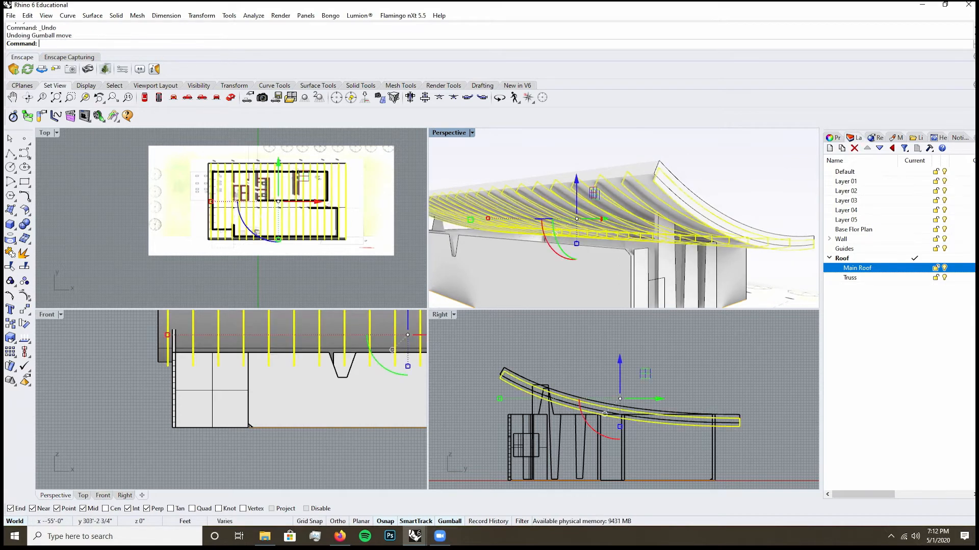
pyautogui.hotkey('ctrl', 'z')
pyautogui.moveTo(611, 214); pyautogui.dragTo(587, 255, button='right')
pyautogui.press('Escape')
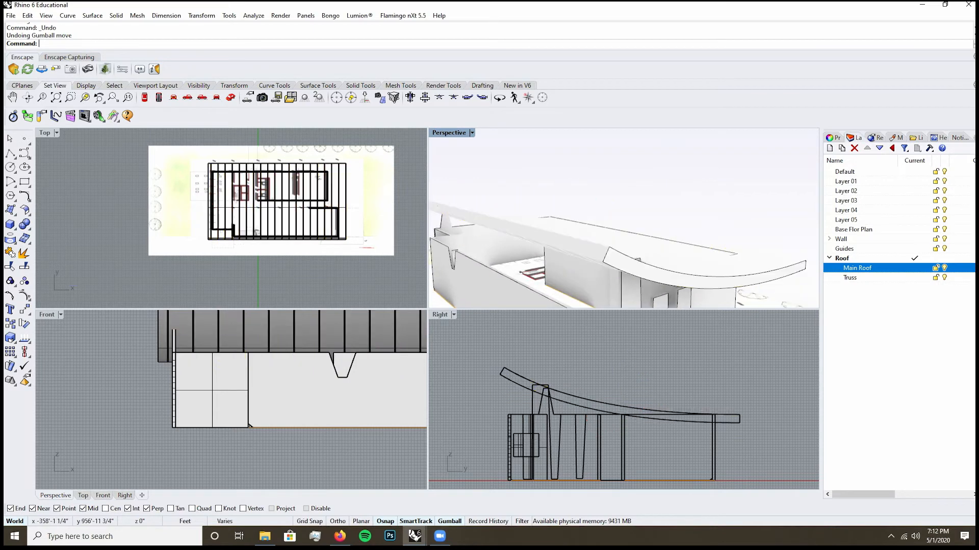
pyautogui.scroll(-4, 623, 219)
pyautogui.moveTo(637, 224); pyautogui.dragTo(611, 245, button='right')
pyautogui.scroll(4, 623, 234)
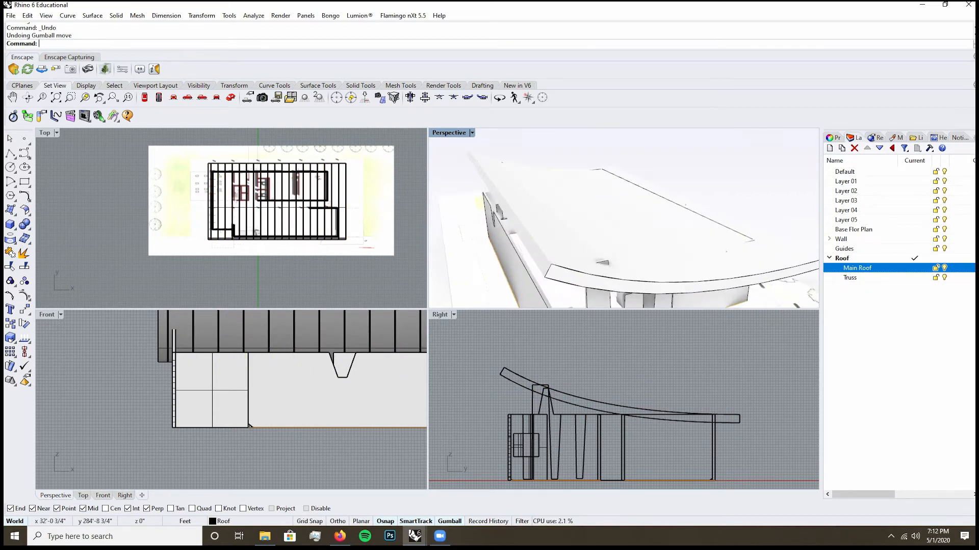
pyautogui.scroll(4, 594, 256)
pyautogui.scroll(-6, 594, 257)
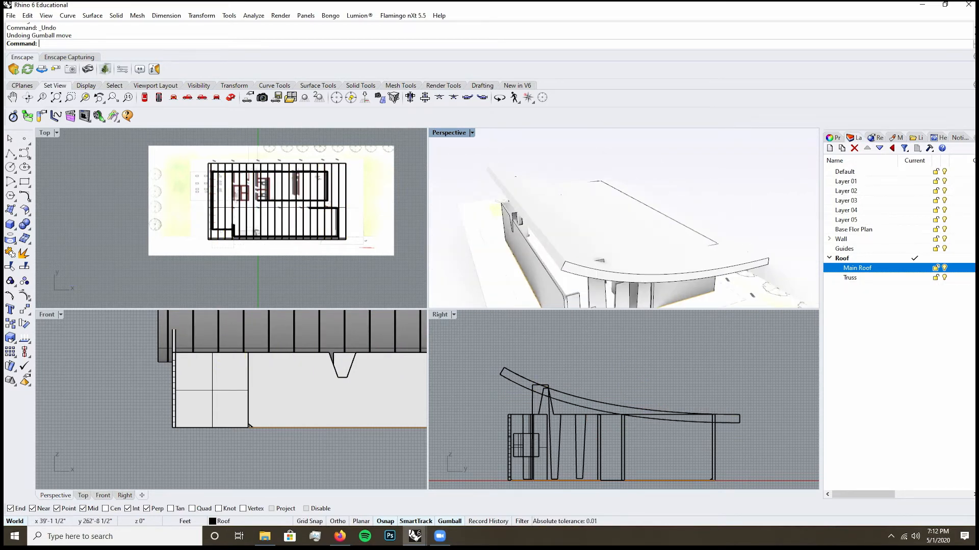
pyautogui.click(471, 133)
pyautogui.click(459, 170)
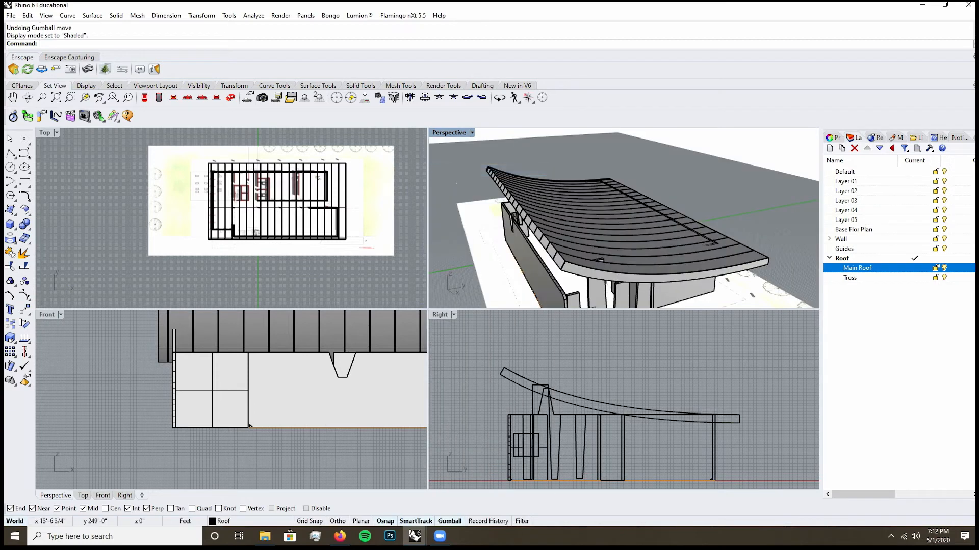
# - Extract a copy of the curved roof's top surface with ExtractSrf
pyautogui.scroll(3, 622, 219)
pyautogui.write('ExtractSrf')
pyautogui.press('Return')
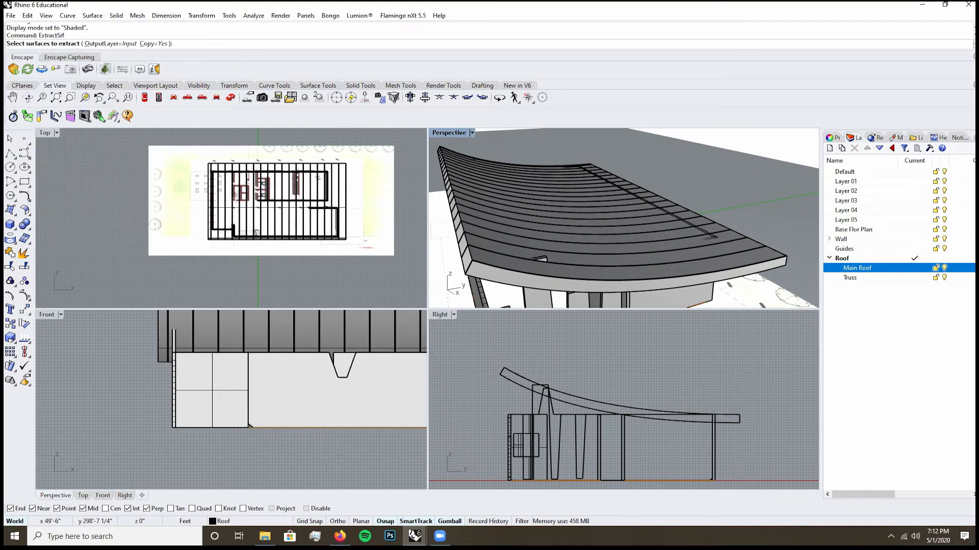
pyautogui.click(623, 255)
pyautogui.press('Return')
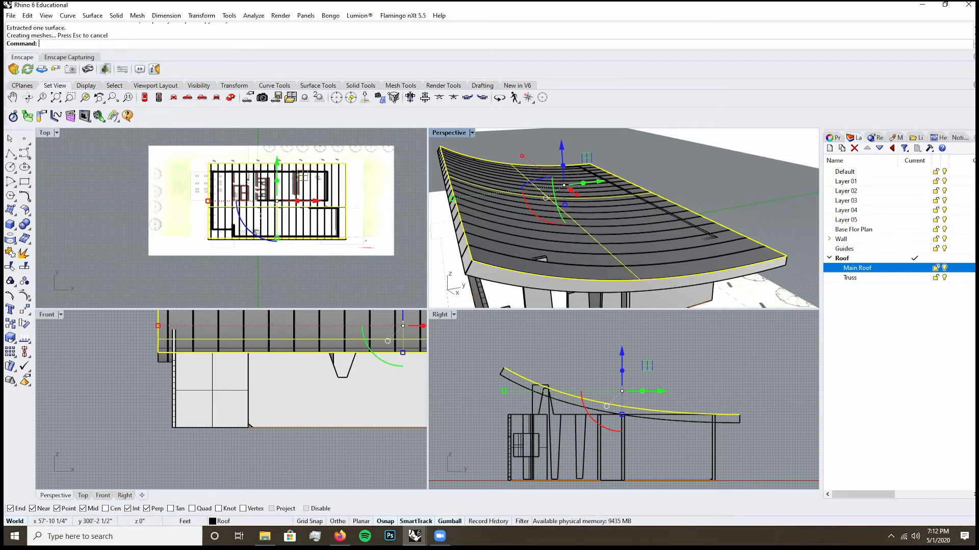
# - Offset the extracted roof surface upward by 4" as a solid with OffsetSrf
pyautogui.write('Of')
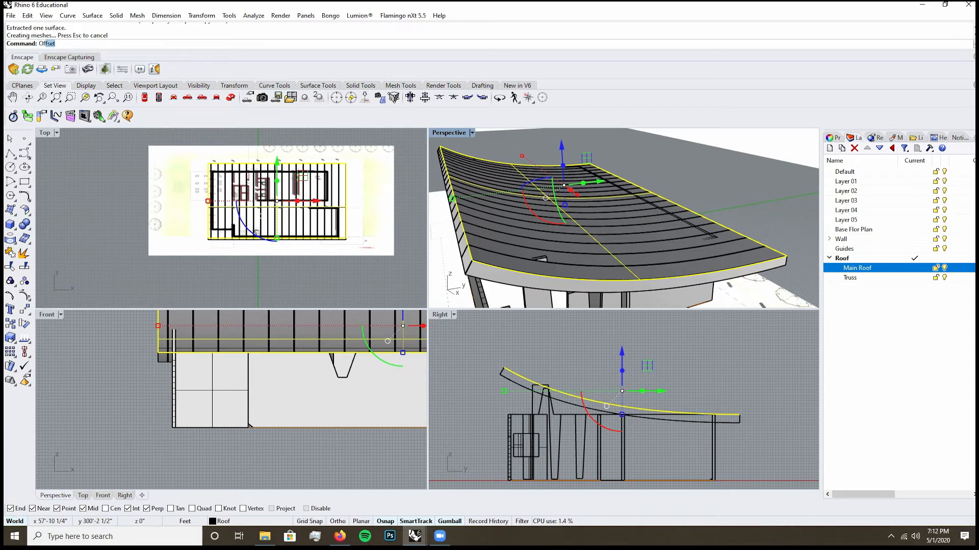
pyautogui.write('fsetSrf')
pyautogui.press('Return')
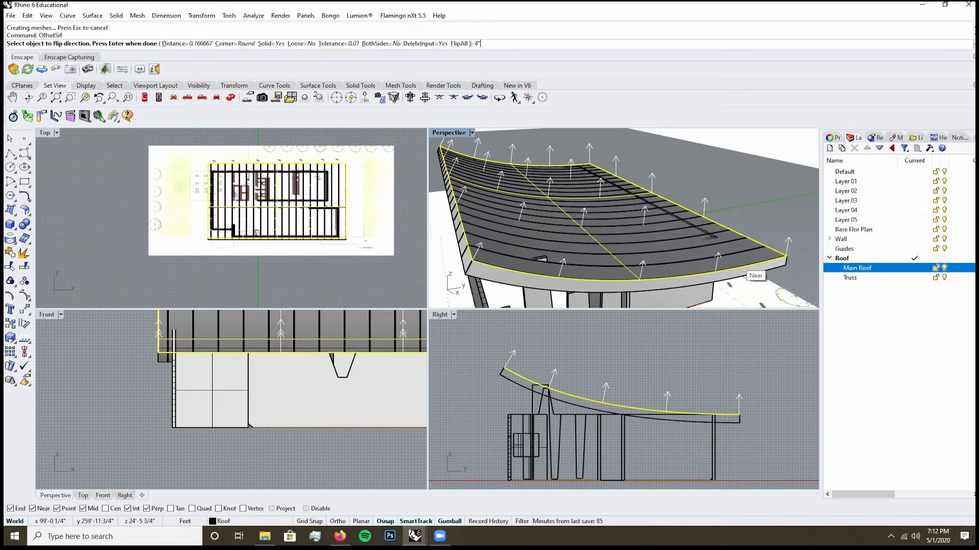
pyautogui.press('Return')
pyautogui.press('Return')
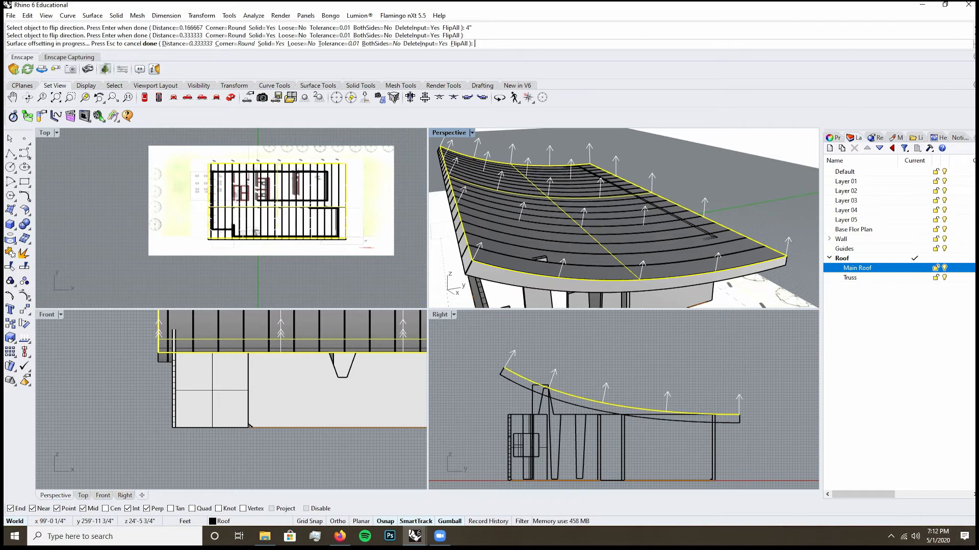
# - Delete the original thick roof extrusion below the new offset roof slab
pyautogui.moveTo(591, 250); pyautogui.dragTo(673, 222, button='right')
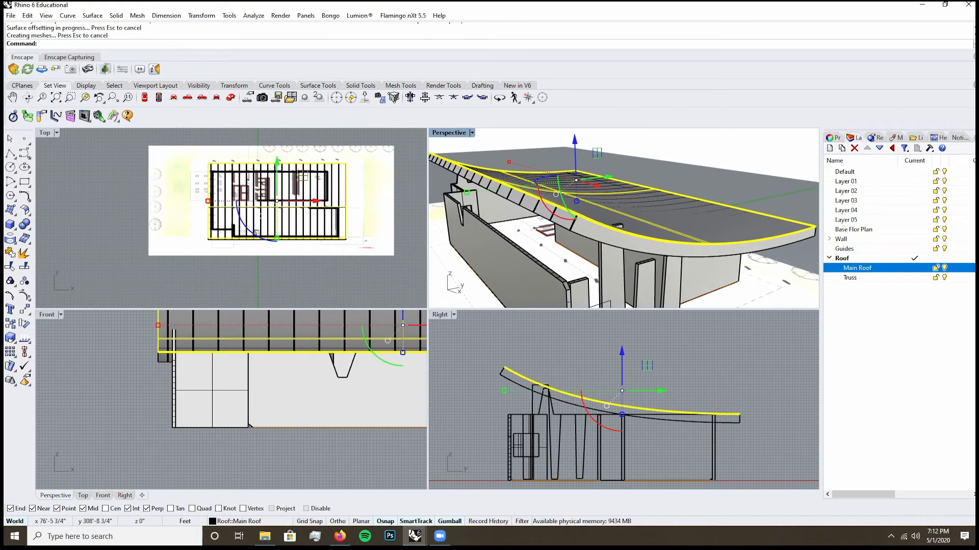
pyautogui.click(598, 363)
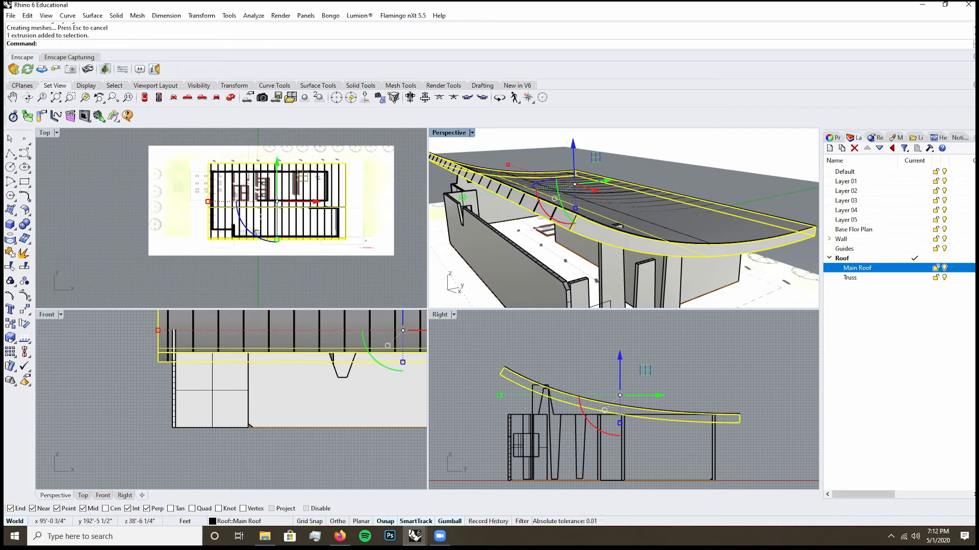
pyautogui.press('Delete')
# - Examine the thin roof slab and its trusses in the Perspective view using Rendered display mode
pyautogui.moveTo(623, 218); pyautogui.dragTo(698, 217, button='right')
pyautogui.scroll(-3, 622, 219)
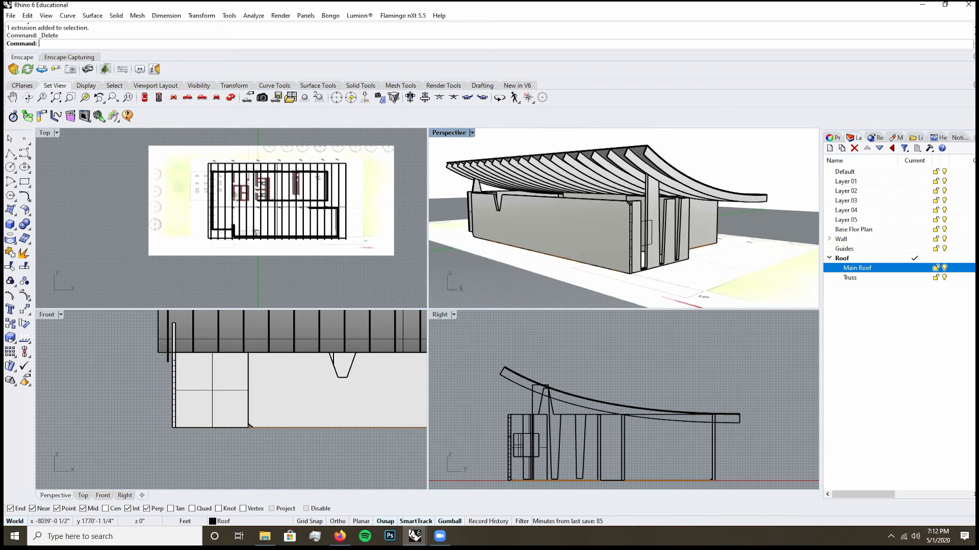
pyautogui.click(449, 132)
pyautogui.click(462, 187)
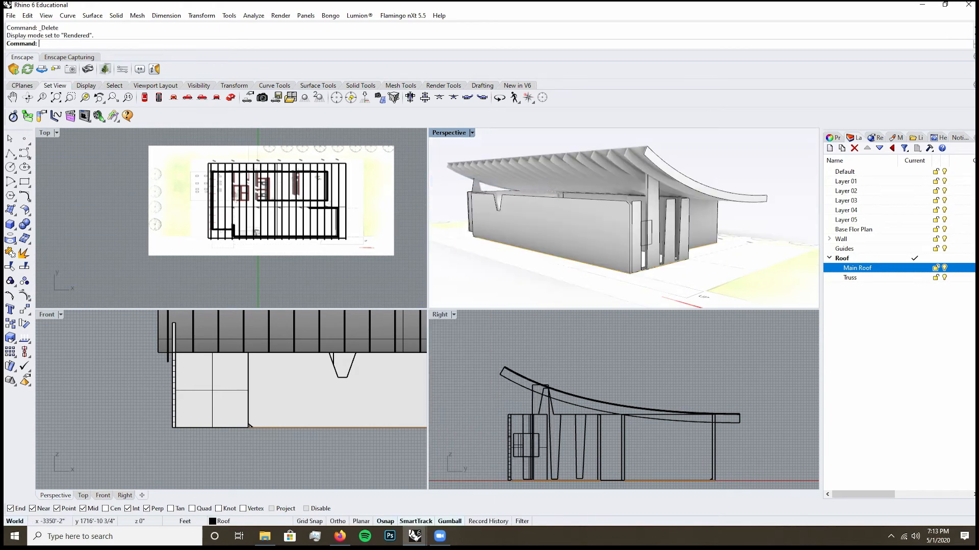
pyautogui.moveTo(606, 214)
pyautogui.mouseDown(button='right')
pyautogui.moveTo(711, 203)
pyautogui.moveTo(611, 224)
pyautogui.mouseUp(button='right')
pyautogui.scroll(6, 622, 204)
pyautogui.keyDown('shift'); pyautogui.moveTo(673, 235); pyautogui.dragTo(484, 220, button='right'); pyautogui.keyUp('shift')
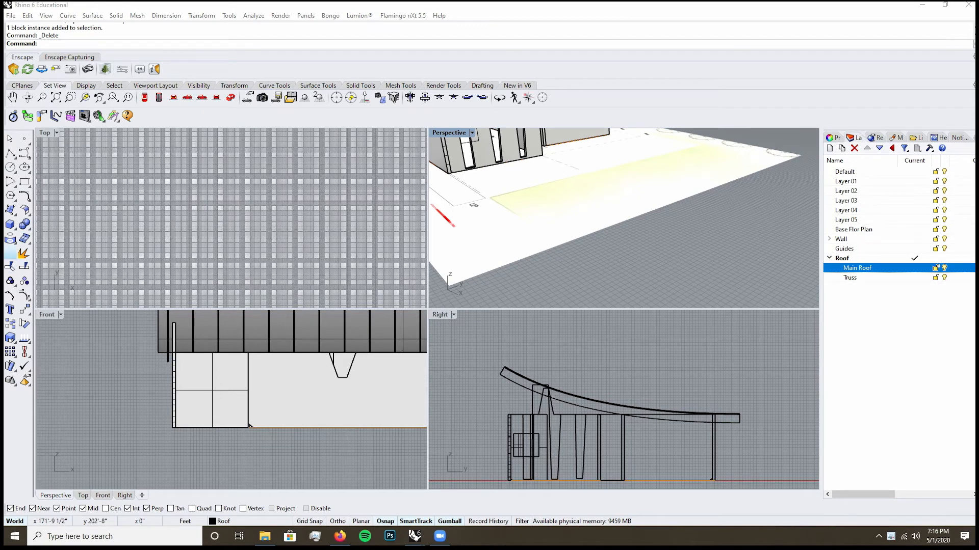
# - Create a small sphere by center and radius on the ground plane beside the floor plan image
pyautogui.click(10, 224)
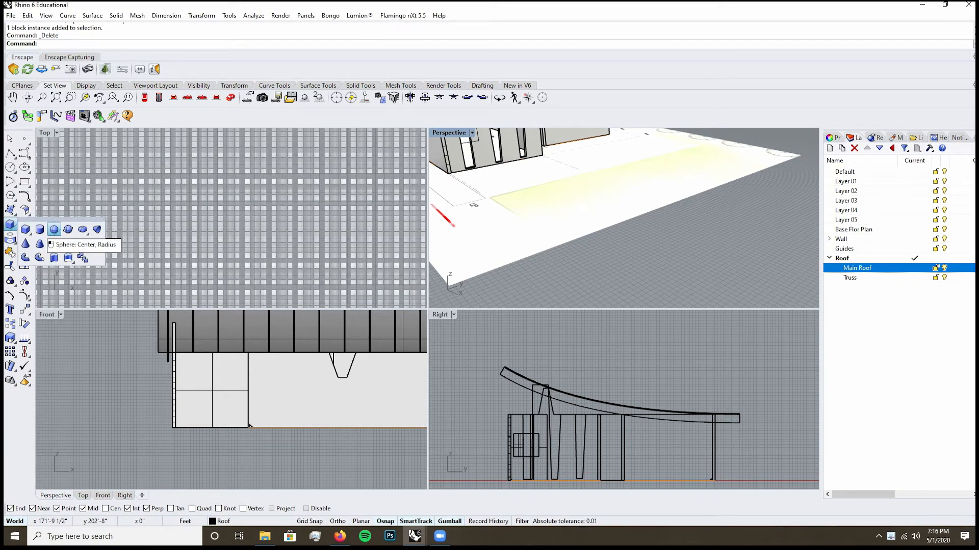
pyautogui.click(54, 229)
pyautogui.scroll(-4, 629, 259)
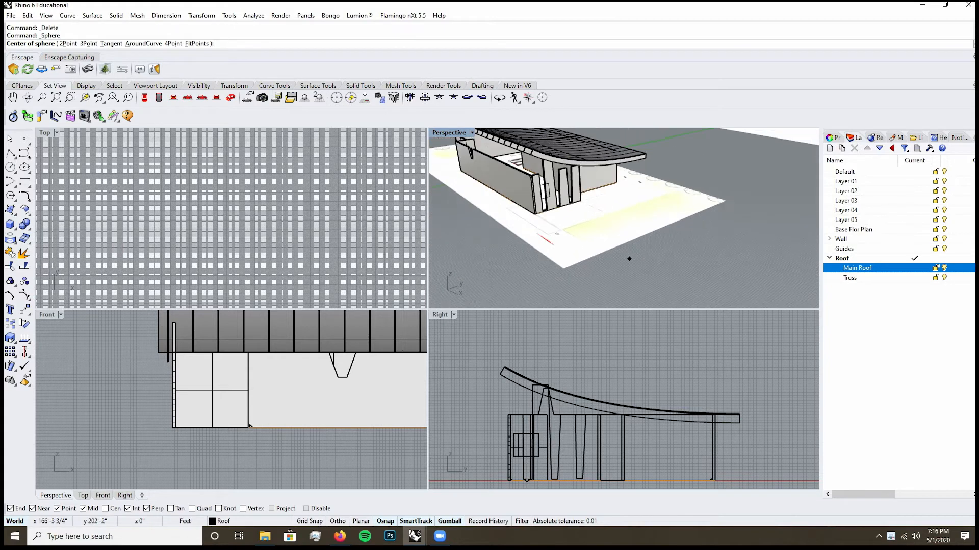
pyautogui.scroll(4, 629, 258)
pyautogui.scroll(-2, 629, 259)
pyautogui.scroll(-2, 629, 259)
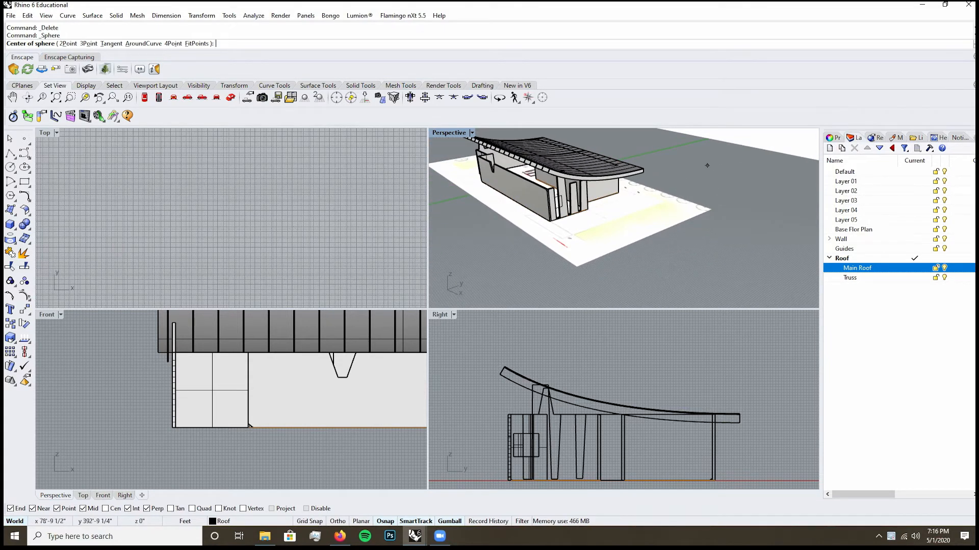
pyautogui.scroll(4, 643, 257)
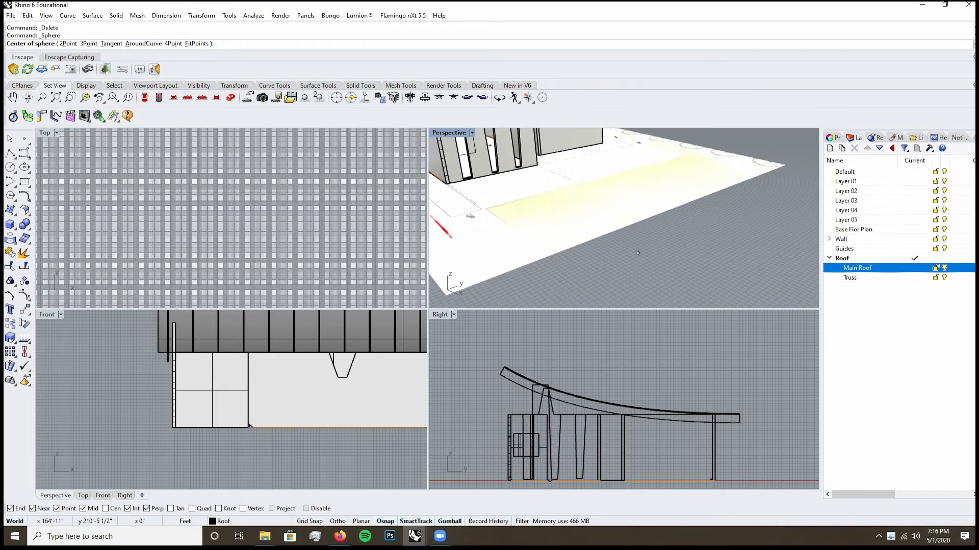
pyautogui.click(640, 256)
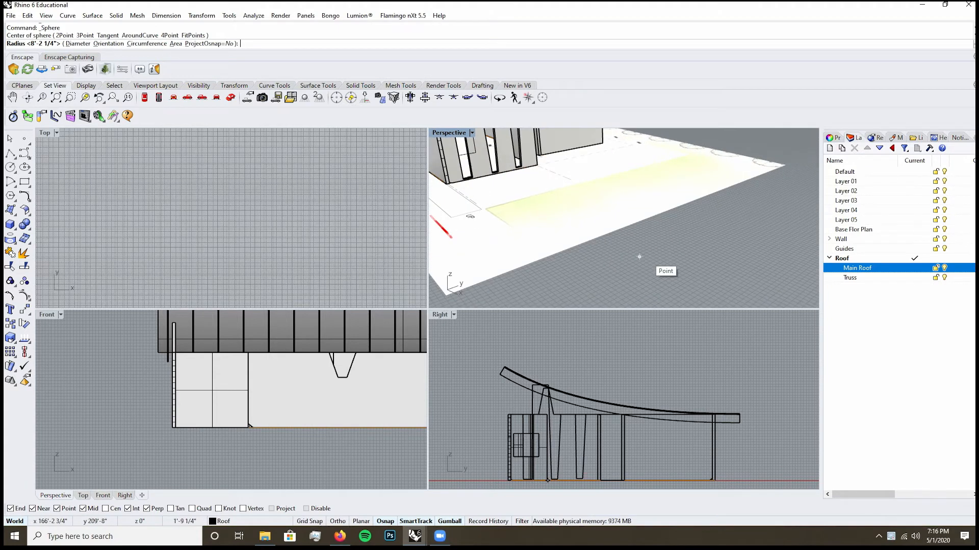
pyautogui.click(649, 258)
pyautogui.scroll(5, 637, 257)
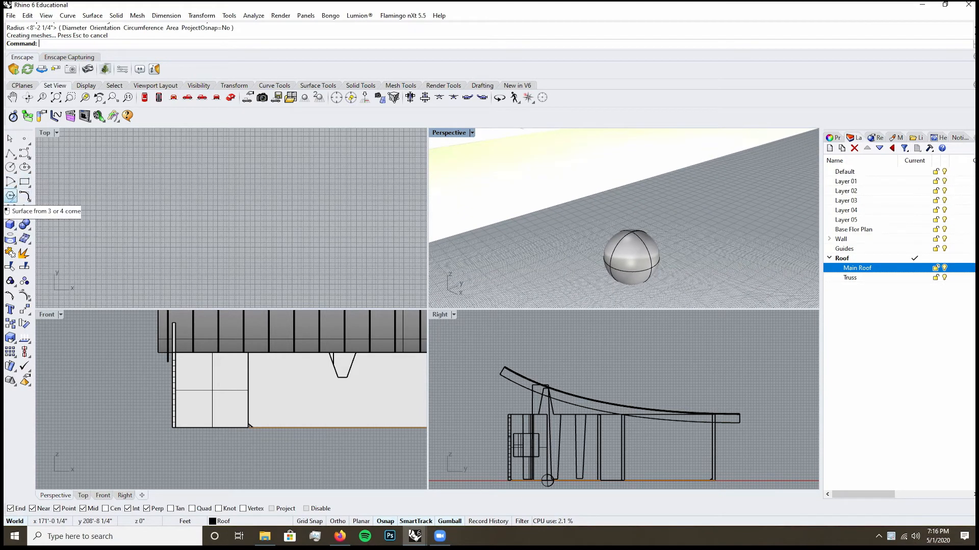
# - Draw a rectangle on the ground plane and shift it so that it surrounds the sphere
pyautogui.click(24, 181)
pyautogui.click(588, 247)
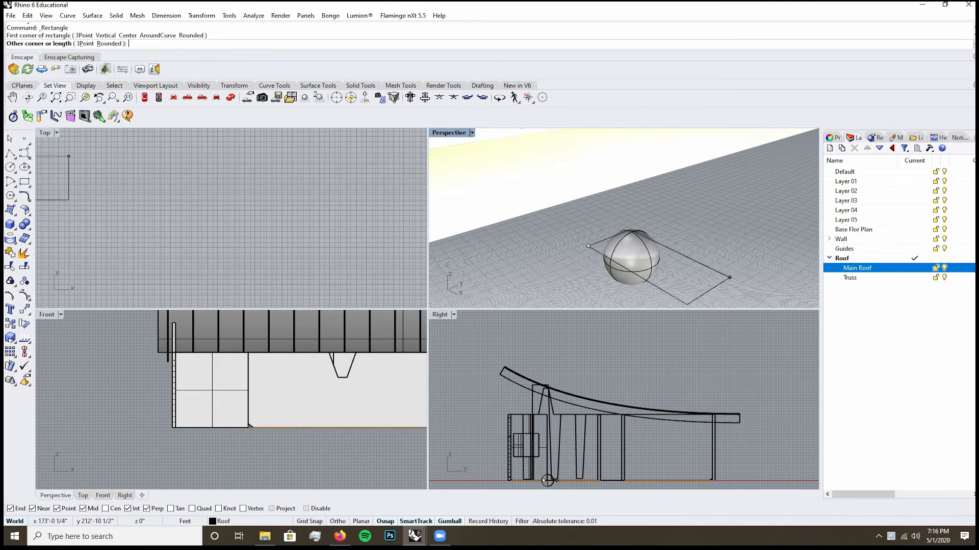
pyautogui.click(691, 264)
pyautogui.moveTo(617, 264); pyautogui.dragTo(602, 272)
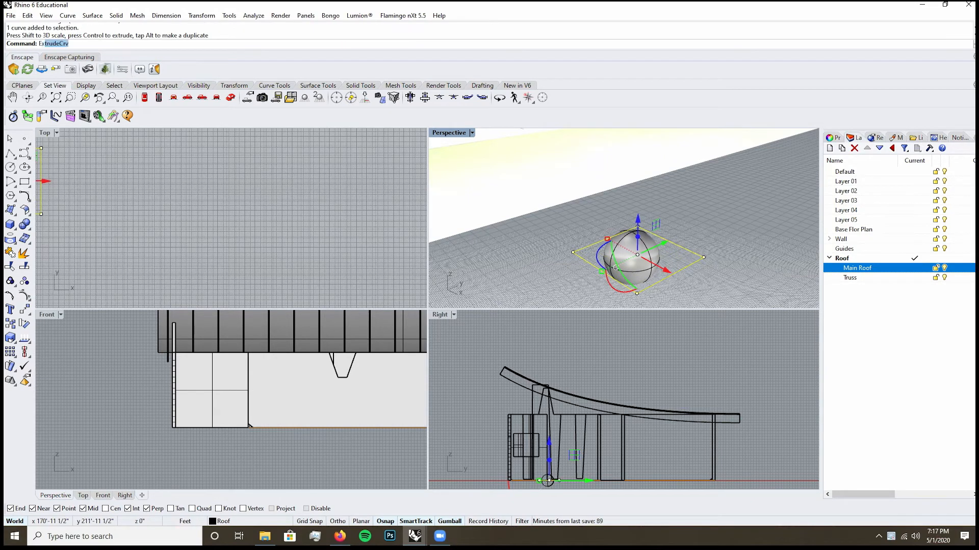
# - Extrude the rectangle upward about 3.9 ft as a closed solid over the sphere, then undo the extrusion
pyautogui.press('Return')
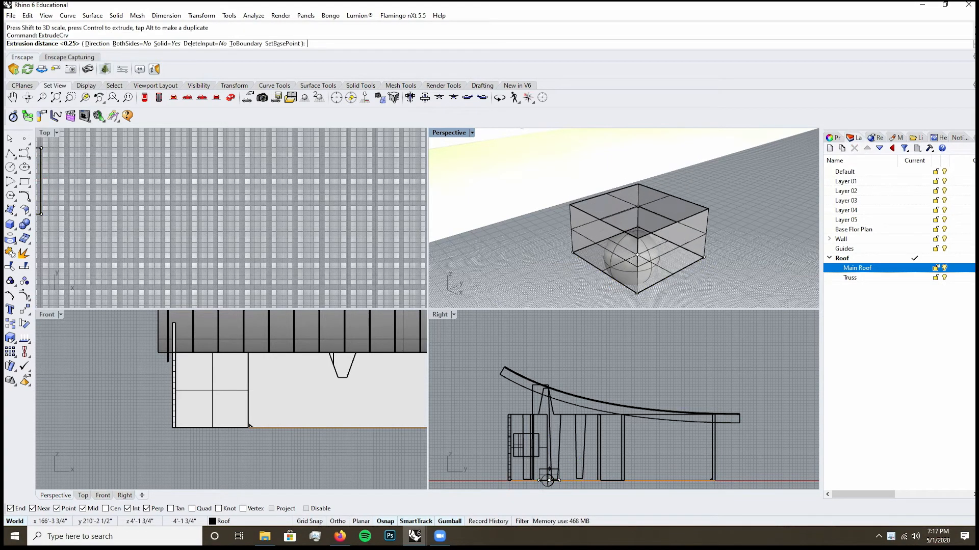
pyautogui.click(637, 210)
pyautogui.click(680, 236)
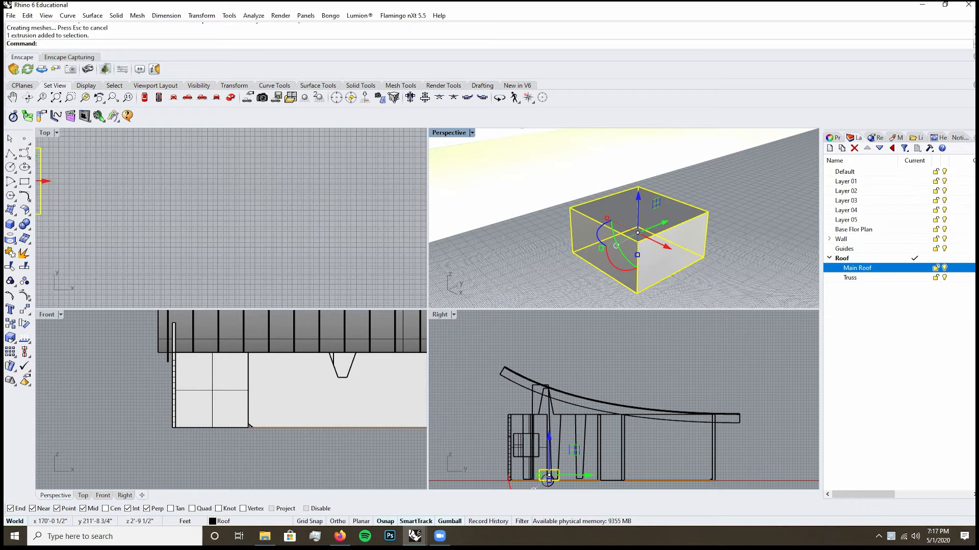
pyautogui.hotkey('ctrl', 'z')
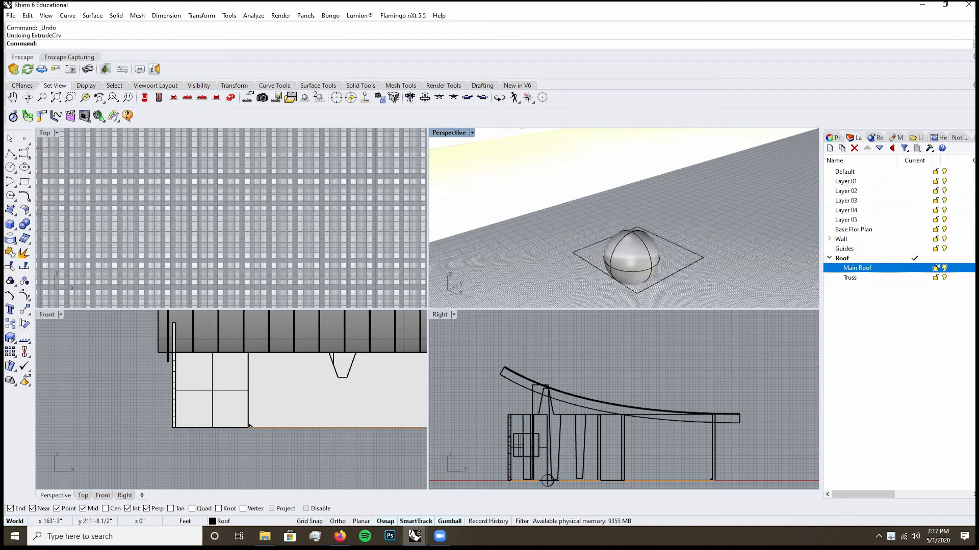
# - Nudge the rectangle around the sphere and extrude it upward with Solid set to No, leaving an open box
pyautogui.click(678, 246)
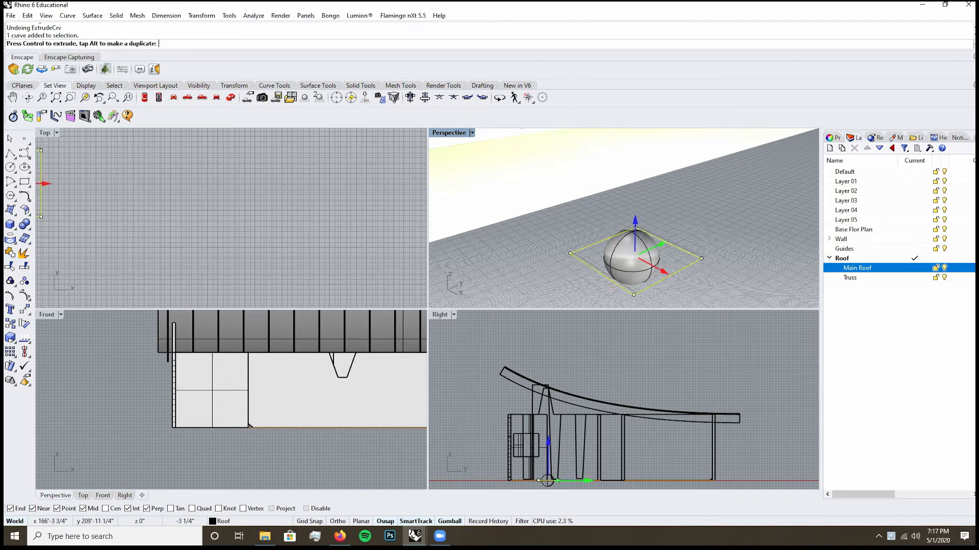
pyautogui.press('Return')
pyautogui.click(171, 44)
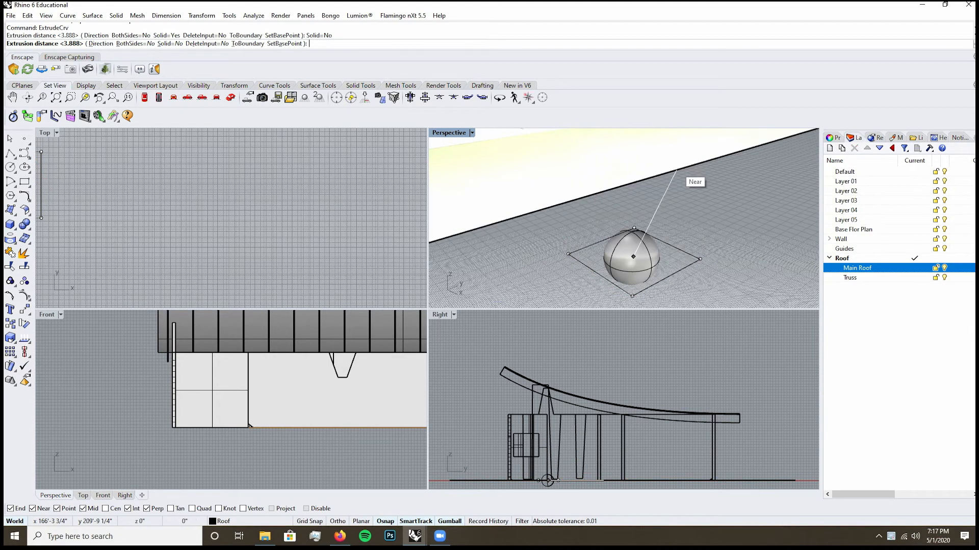
pyautogui.click(634, 186)
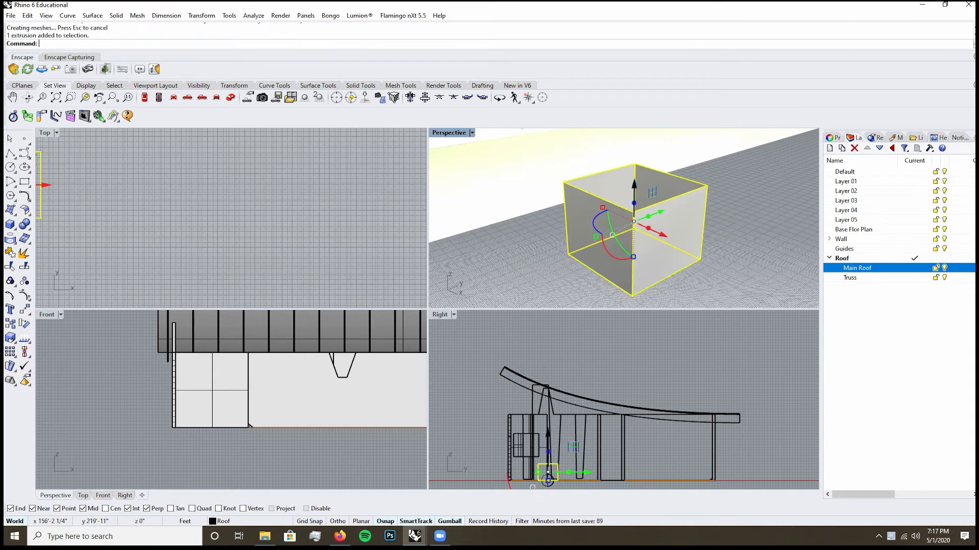
# - Raise the open box vertically above the ground rectangle so the lower part of the sphere is exposed
pyautogui.moveTo(634, 186); pyautogui.dragTo(635, 180)
pyautogui.moveTo(634, 180)
pyautogui.mouseDown(button='right')
pyautogui.moveTo(650, 171)
pyautogui.moveTo(637, 186)
pyautogui.mouseUp(button='right')
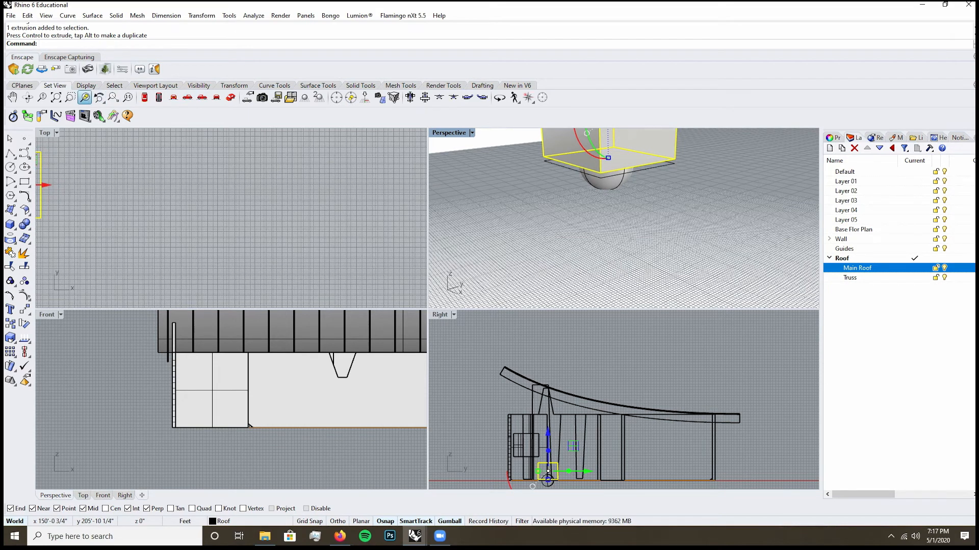
pyautogui.click(84, 97)
pyautogui.press('Escape')
pyautogui.click(655, 232)
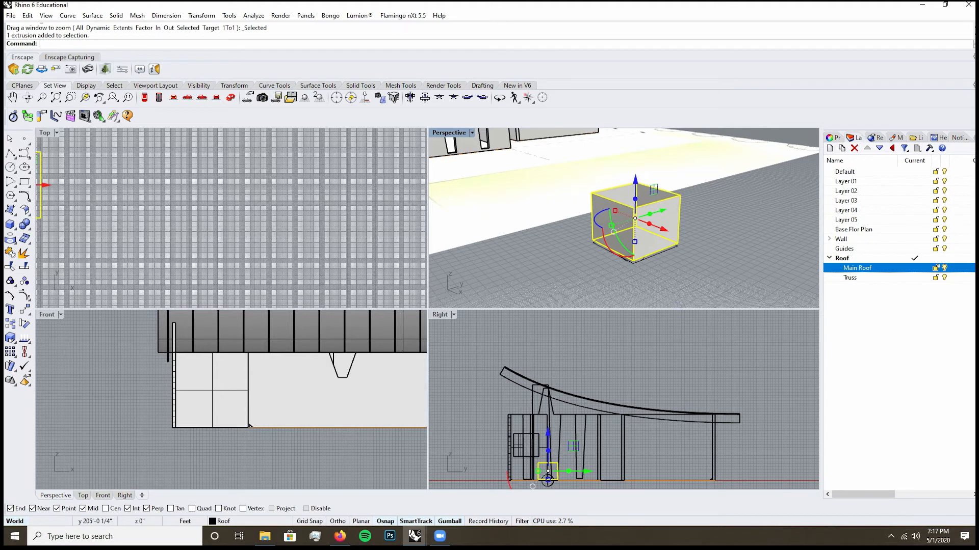
# - Scale the open box narrower in both horizontal directions so it fits inside the ground rectangle
pyautogui.scroll(-5, 258, 236)
pyautogui.scroll(8, 113, 208)
pyautogui.moveTo(80, 206); pyautogui.dragTo(92, 207)
pyautogui.moveTo(125, 250); pyautogui.dragTo(124, 240)
pyautogui.click(714, 230)
pyautogui.click(635, 219)
# - Draw a rectangle across the top corners of the open box and fill it with a PlanarSrf surface
pyautogui.click(24, 182)
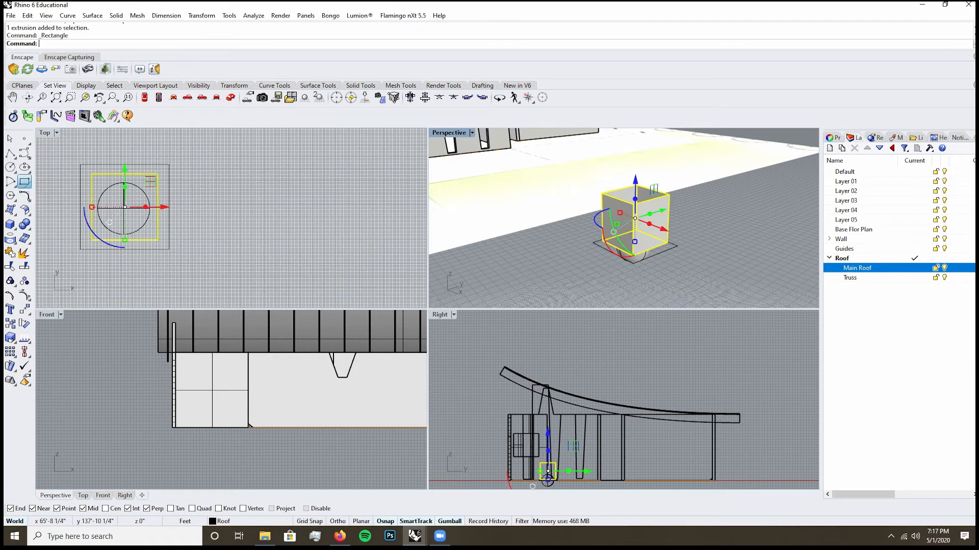
pyautogui.click(602, 193)
pyautogui.press('Escape')
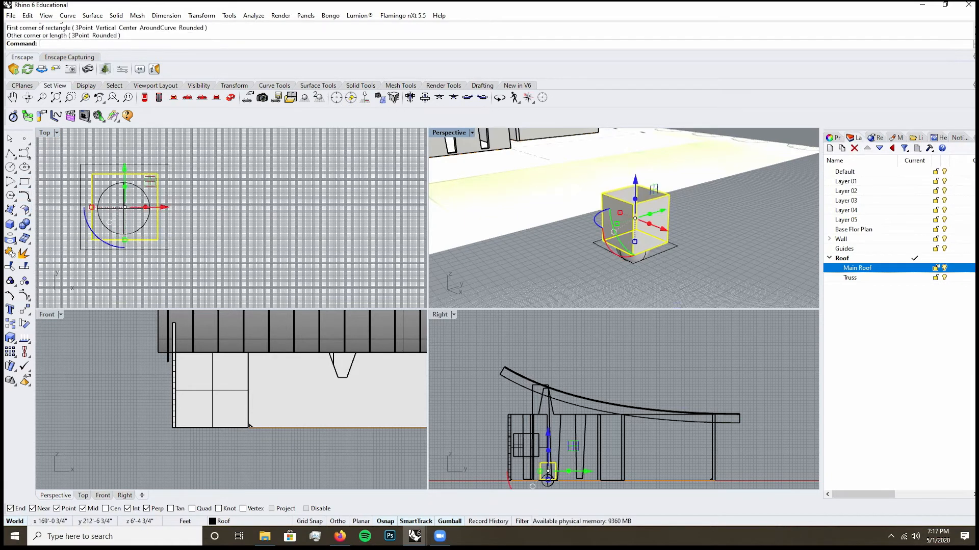
pyautogui.click(668, 195)
pyautogui.click(696, 224)
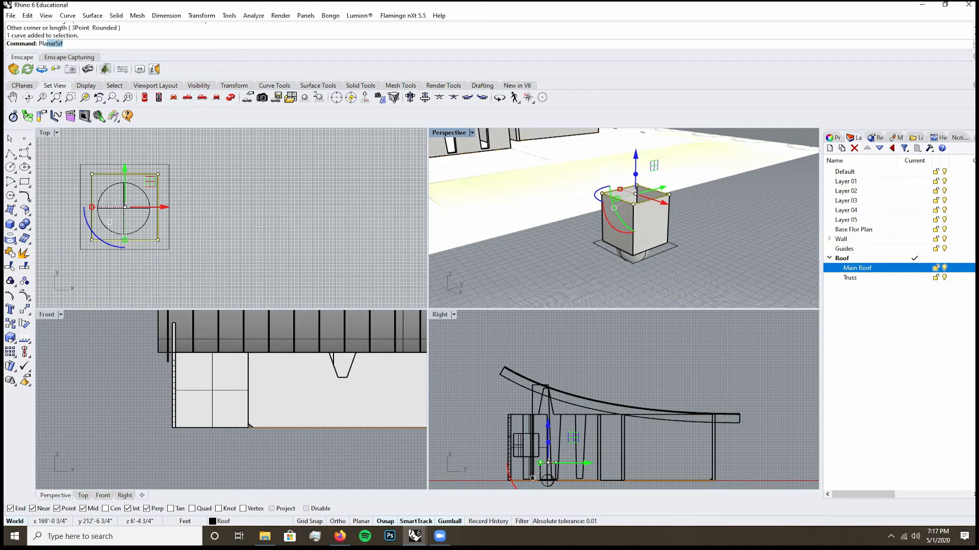
pyautogui.press('Return')
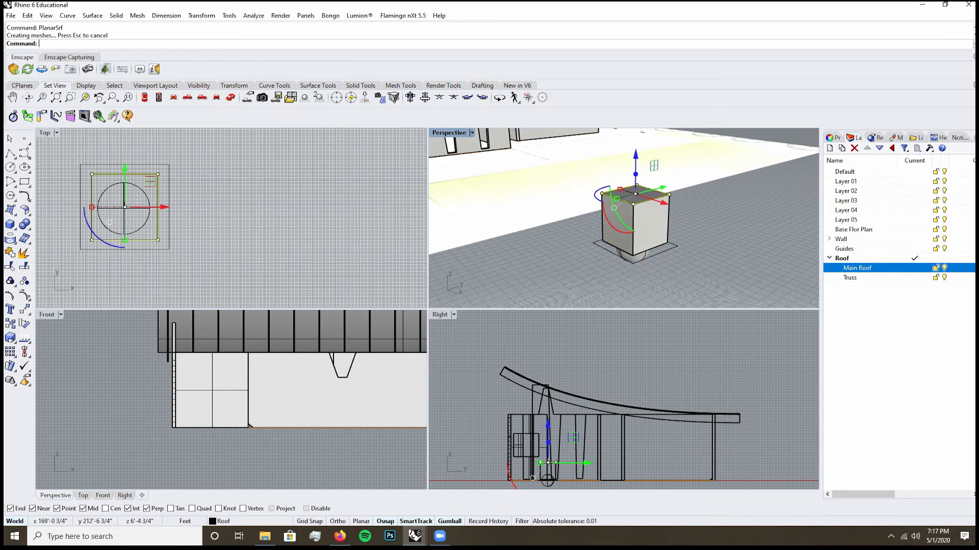
pyautogui.click(635, 195)
pyautogui.press('Escape')
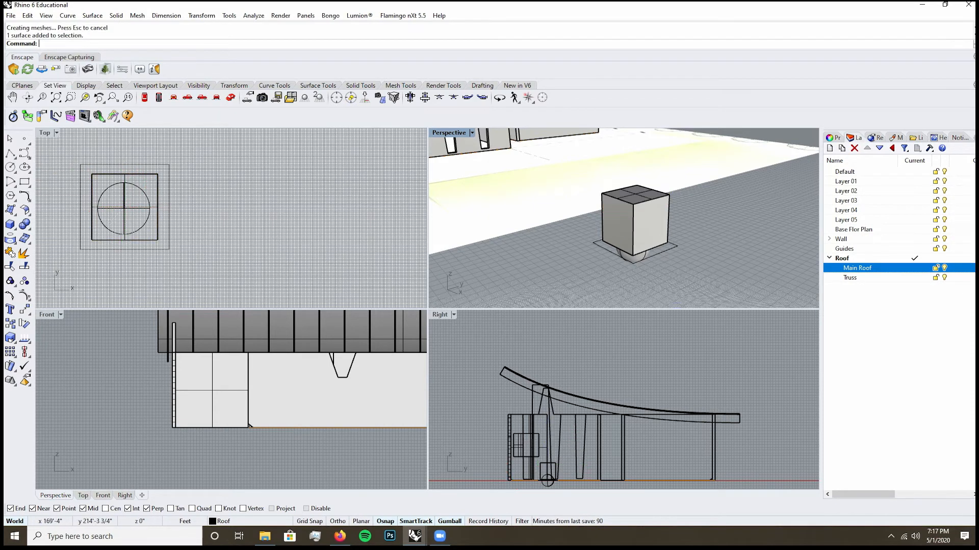
# - Try duplicating the capped box, sphere and base rectangle along the floor plan's edge, then undo the copy
pyautogui.hotkey('ctrl', 'v')
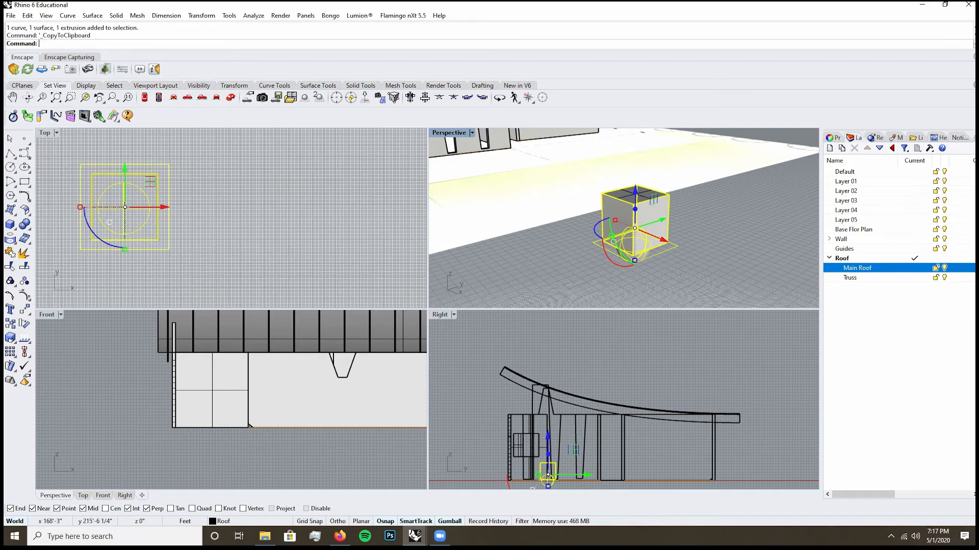
pyautogui.keyDown('alt'); pyautogui.moveTo(662, 220); pyautogui.dragTo(788, 182); pyautogui.keyUp('alt')
pyautogui.press('Escape')
pyautogui.scroll(-4, 691, 227)
pyautogui.scroll(-3, 624, 218)
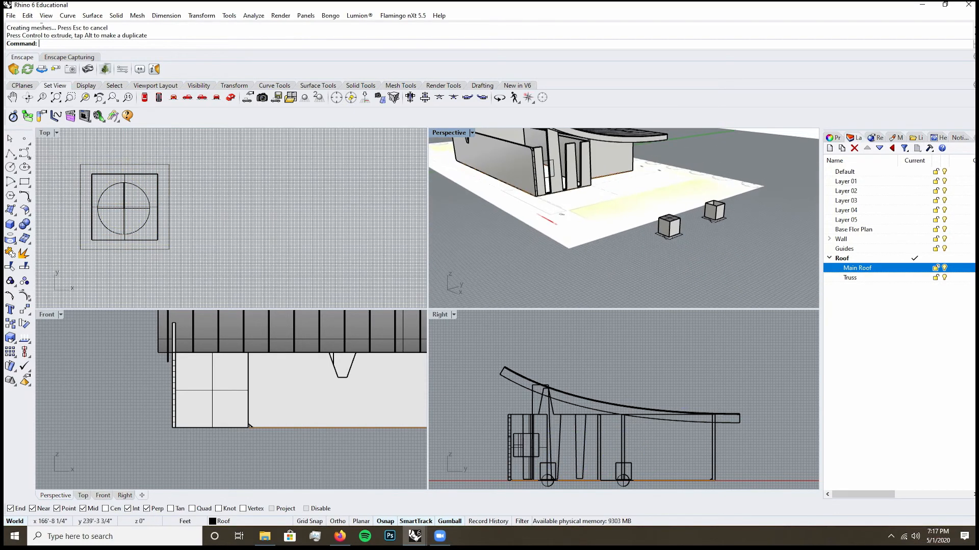
pyautogui.hotkey('ctrl', 'z')
pyautogui.click(697, 238)
pyautogui.press('Escape')
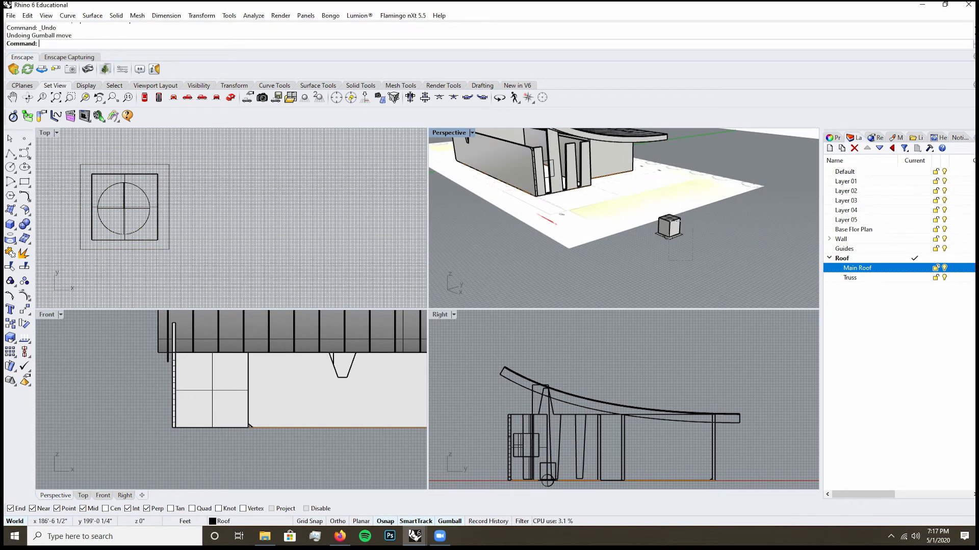
# - Copy the box-and-sphere unit and place two pasted copies beside it along Y, forming a row of three
pyautogui.click(668, 226)
pyautogui.hotkey('ctrl', 'c')
pyautogui.hotkey('ctrl', 'v')
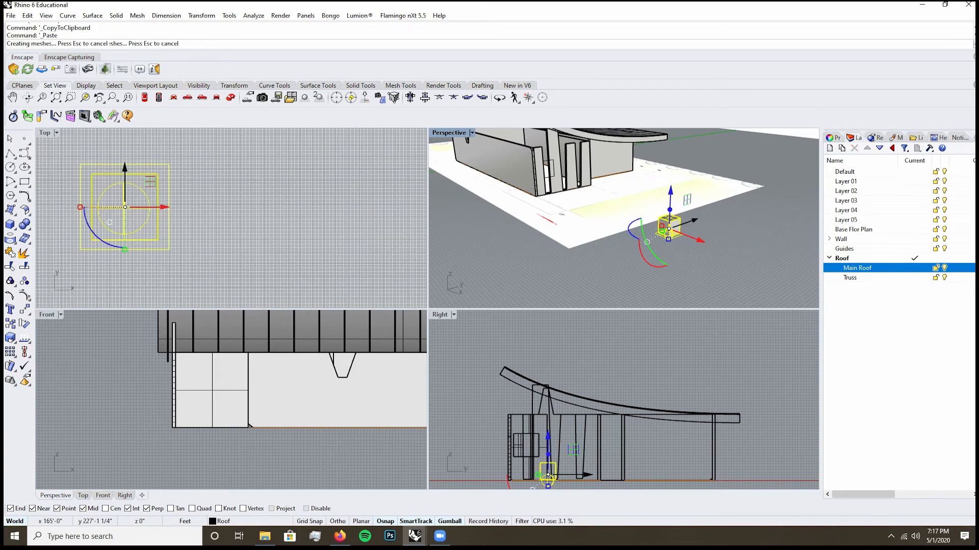
pyautogui.moveTo(690, 221); pyautogui.dragTo(721, 211)
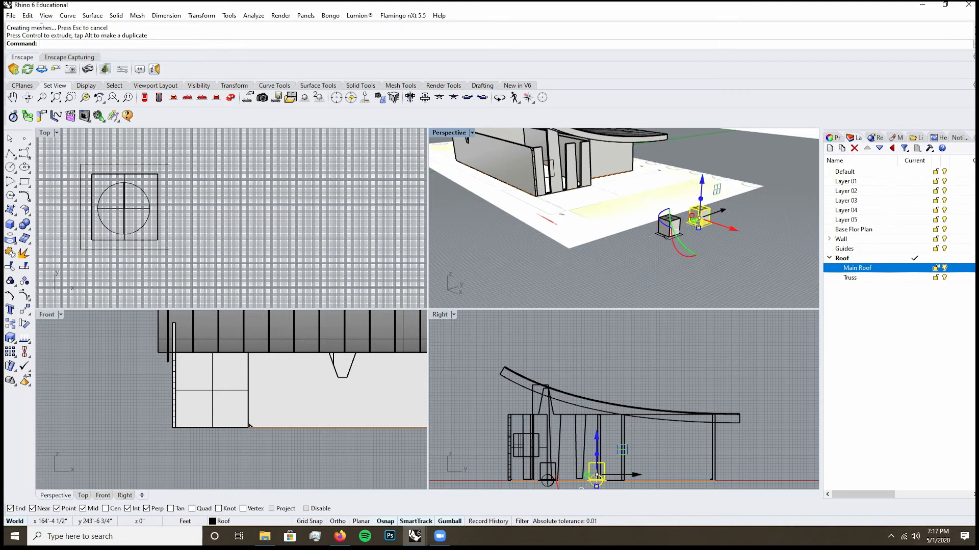
pyautogui.hotkey('ctrl', 'v')
pyautogui.moveTo(689, 221); pyautogui.dragTo(749, 201)
pyautogui.scroll(-5, 207, 215)
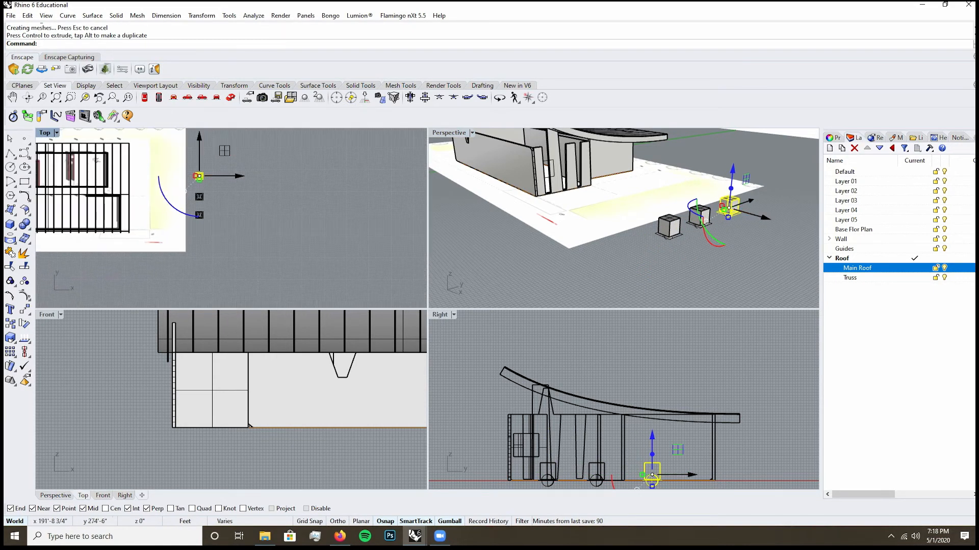
# - Select all three box-and-sphere units, scale them down together and raise them to the roof's underside level
pyautogui.moveTo(673, 451); pyautogui.dragTo(530, 488)
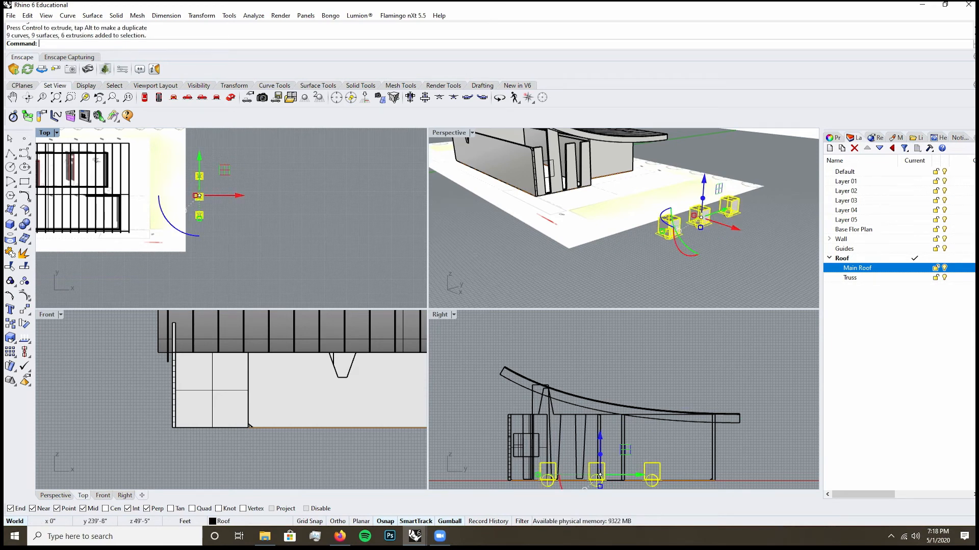
pyautogui.scroll(-2, 591, 459)
pyautogui.scroll(4, 598, 429)
pyautogui.moveTo(514, 415); pyautogui.dragTo(578, 415)
pyautogui.moveTo(578, 415); pyautogui.dragTo(578, 451, button='right')
pyautogui.moveTo(611, 410); pyautogui.dragTo(611, 317)
pyautogui.moveTo(612, 317); pyautogui.dragTo(601, 353, button='right')
pyautogui.moveTo(600, 353)
pyautogui.mouseDown()
pyautogui.moveTo(602, 340)
pyautogui.moveTo(601, 353)
pyautogui.mouseUp()
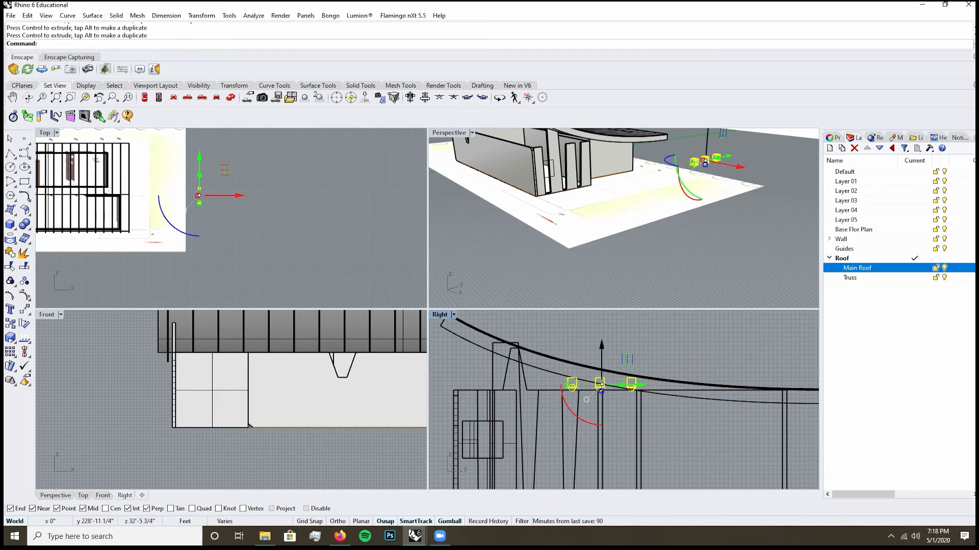
# - Combine the three units into one block named Block 03, with its base point on the first unit
pyautogui.write('ck')
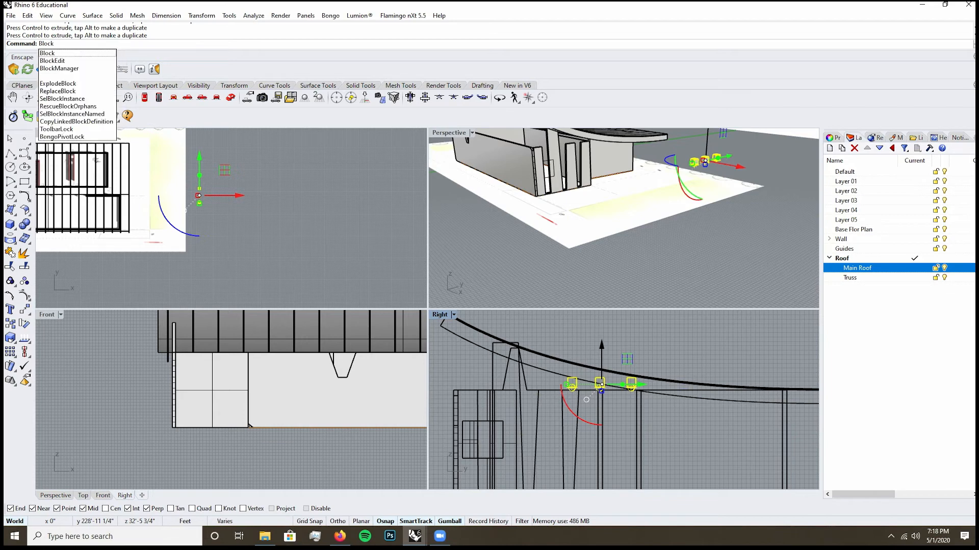
pyautogui.press('Return')
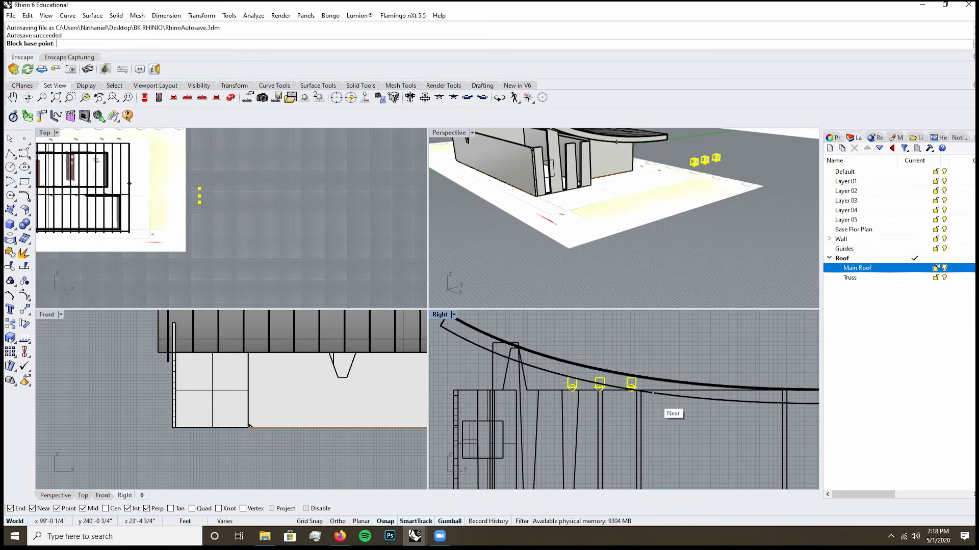
pyautogui.click(569, 388)
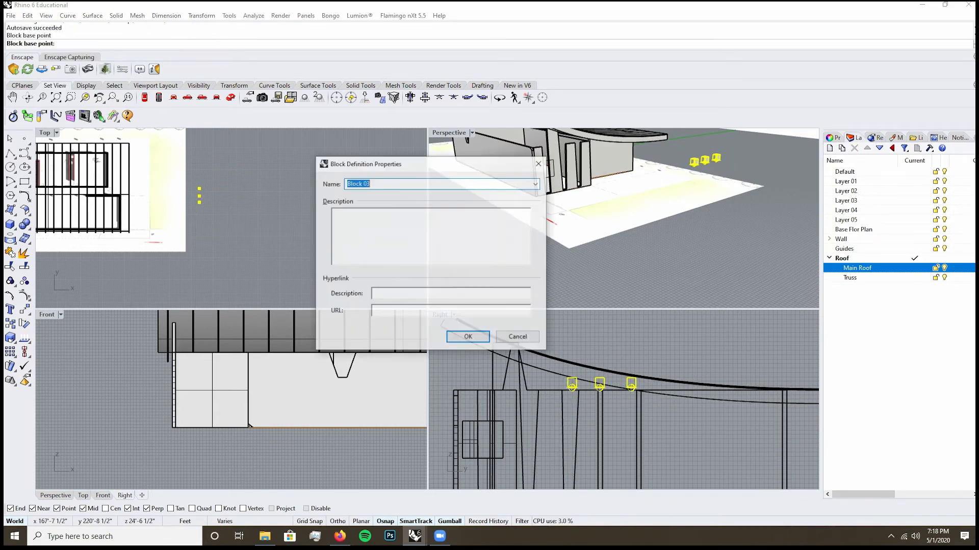
pyautogui.write('Block 01')
pyautogui.press('Return')
# - Move the block along Y and X so its three units sit inside the building beneath the roof trusses
pyautogui.moveTo(632, 384); pyautogui.dragTo(604, 385)
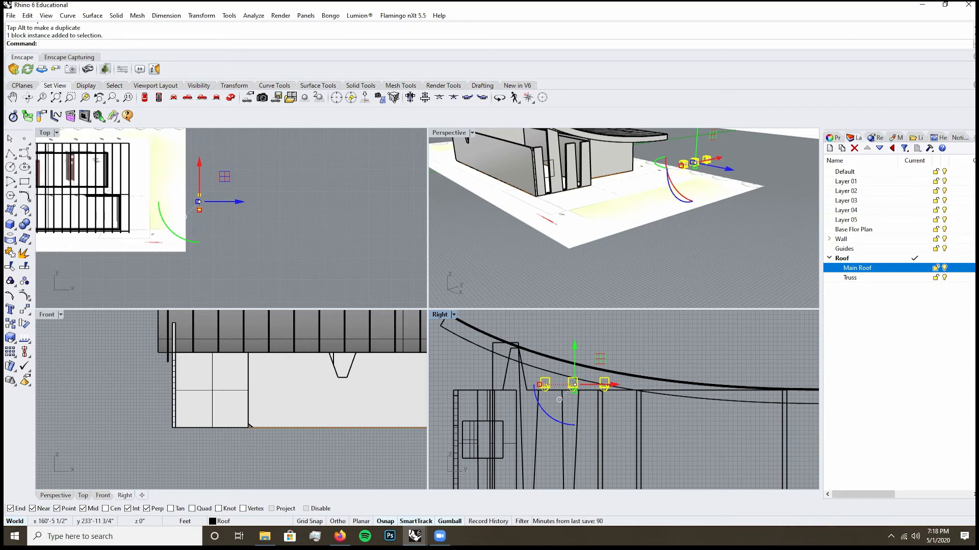
pyautogui.scroll(-2, 726, 298)
pyautogui.keyDown('shift'); pyautogui.moveTo(704, 174); pyautogui.dragTo(704, 190, button='right'); pyautogui.keyUp('shift')
pyautogui.moveTo(734, 218); pyautogui.dragTo(621, 182)
pyautogui.scroll(8, 583, 154)
pyautogui.moveTo(622, 214); pyautogui.dragTo(632, 164, button='right')
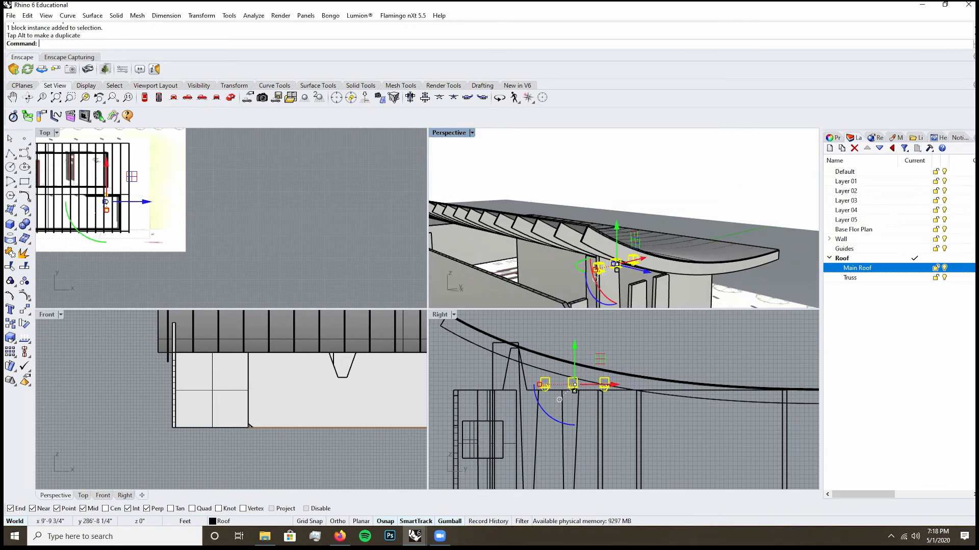
# - Select the block under the roof and open it for in-place editing
pyautogui.scroll(2, 618, 263)
pyautogui.click(642, 255)
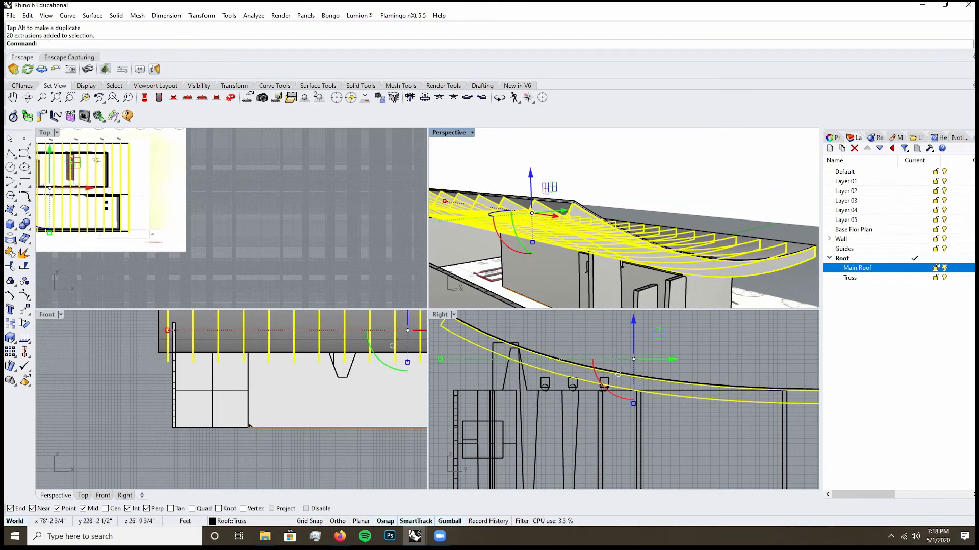
pyautogui.click(607, 280)
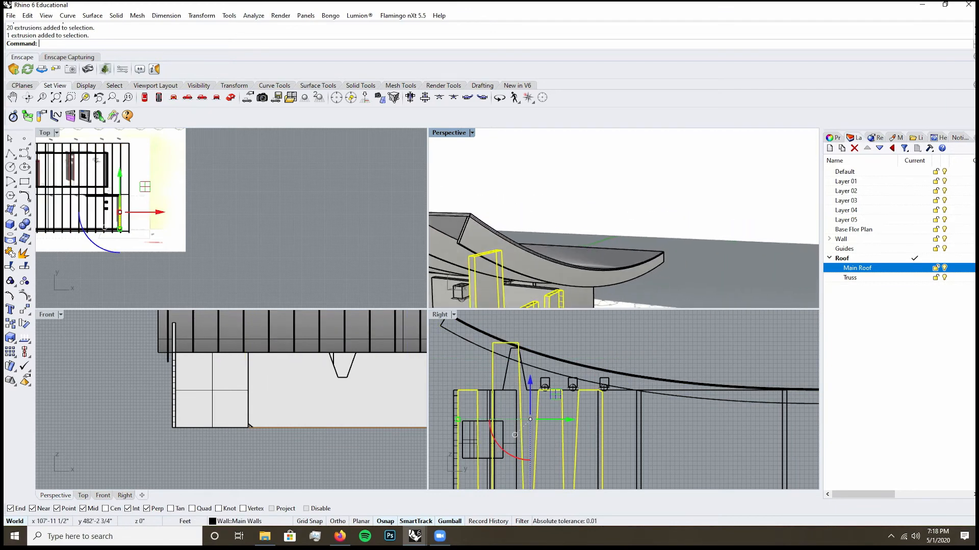
pyautogui.click(547, 270)
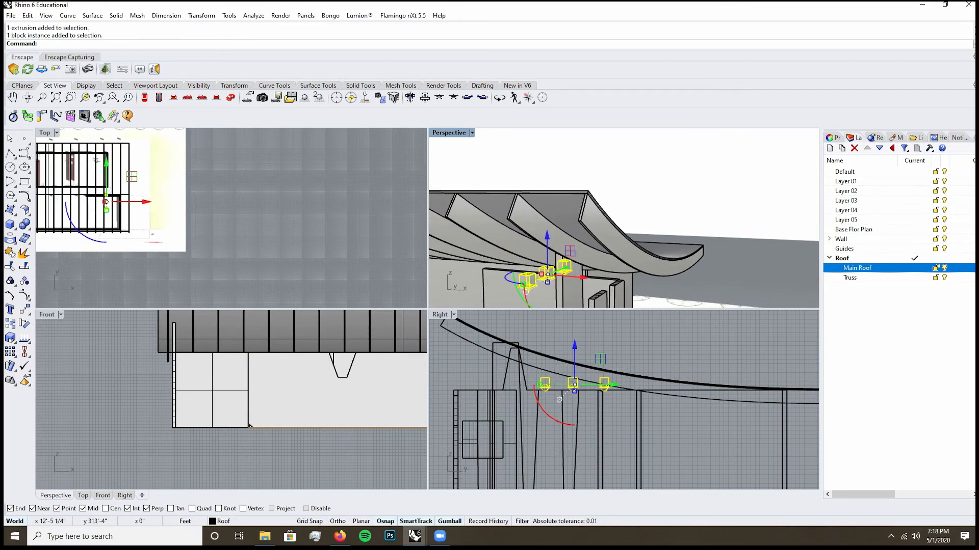
pyautogui.doubleClick(546, 271)
pyautogui.moveTo(546, 275); pyautogui.dragTo(697, 258, button='right')
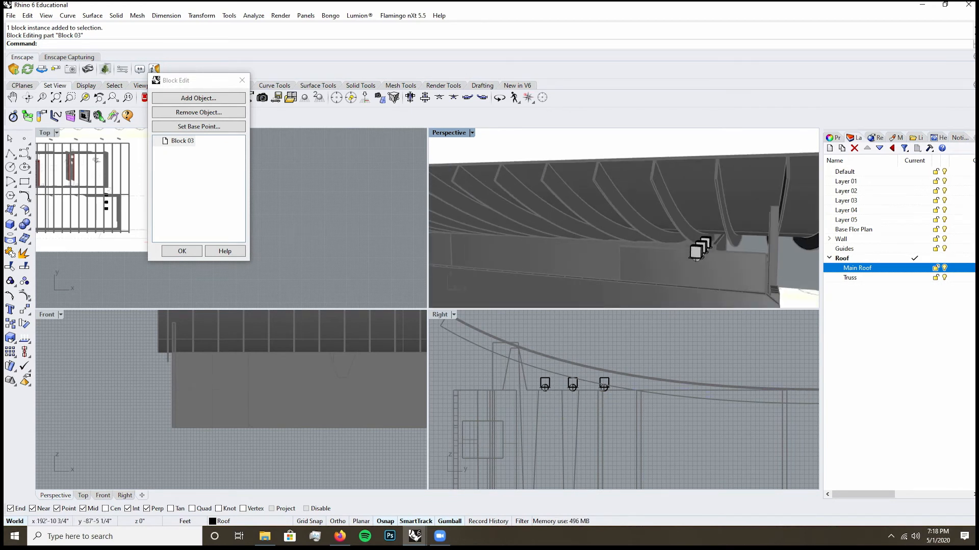
# - Inside the block, move the first unit along X away from the others and raise it between the trusses
pyautogui.click(696, 258)
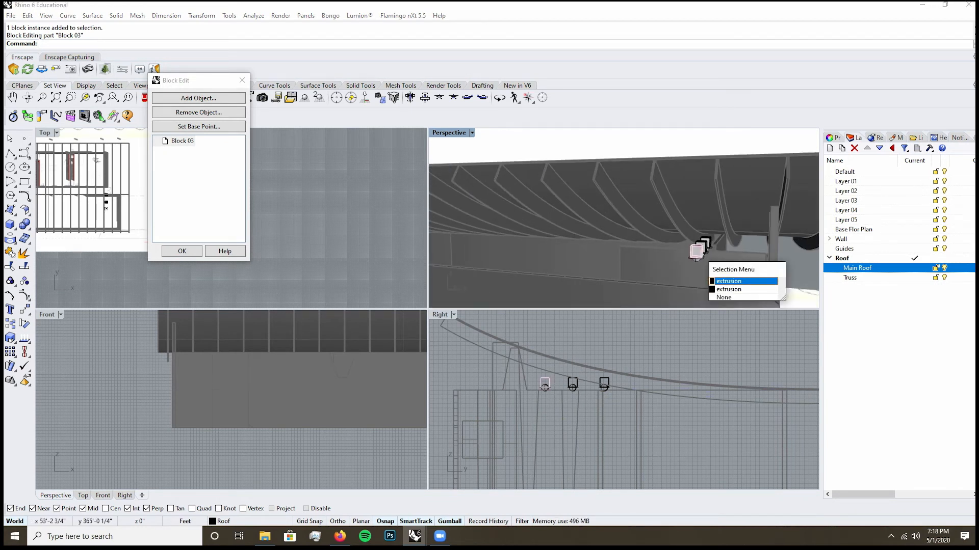
pyautogui.moveTo(697, 258); pyautogui.dragTo(760, 260, button='right')
pyautogui.scroll(-3, 624, 218)
pyautogui.scroll(5, 754, 245)
pyautogui.moveTo(658, 243); pyautogui.dragTo(570, 225)
pyautogui.moveTo(569, 224); pyautogui.dragTo(714, 226, button='right')
pyautogui.scroll(-3, 713, 227)
pyautogui.scroll(-8, 718, 211)
pyautogui.scroll(9, 622, 209)
pyautogui.moveTo(621, 210); pyautogui.dragTo(580, 213, button='right')
pyautogui.moveTo(551, 206); pyautogui.dragTo(552, 184)
pyautogui.moveTo(579, 218); pyautogui.dragTo(597, 217)
pyautogui.moveTo(597, 217)
pyautogui.mouseDown(button='right')
pyautogui.moveTo(658, 220)
pyautogui.moveTo(616, 222)
pyautogui.mouseUp(button='right')
pyautogui.scroll(3, 617, 229)
pyautogui.moveTo(580, 191); pyautogui.dragTo(580, 187)
pyautogui.scroll(-3, 568, 211)
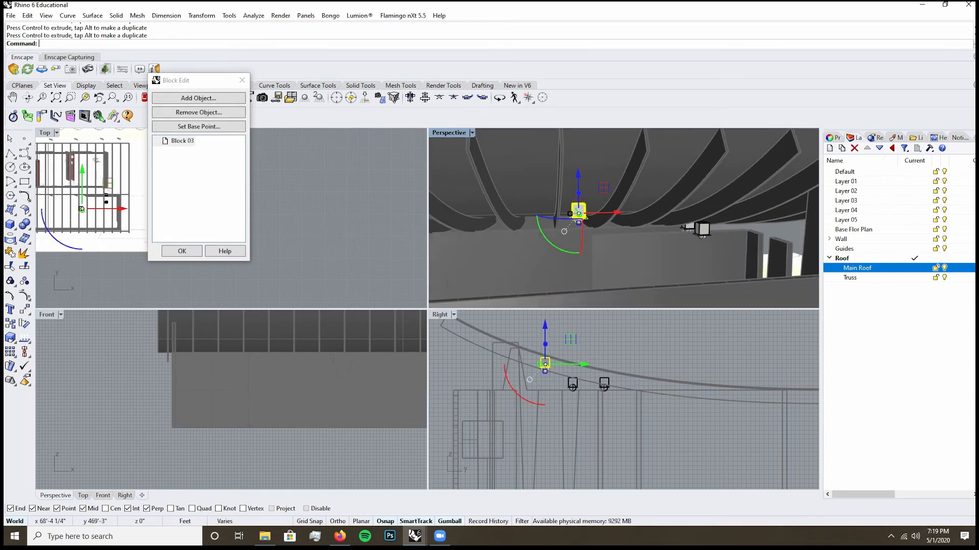
# - Select the middle unit, shift it along X toward the first unit and raise it toward the roof
pyautogui.moveTo(568, 211); pyautogui.dragTo(627, 216, button='right')
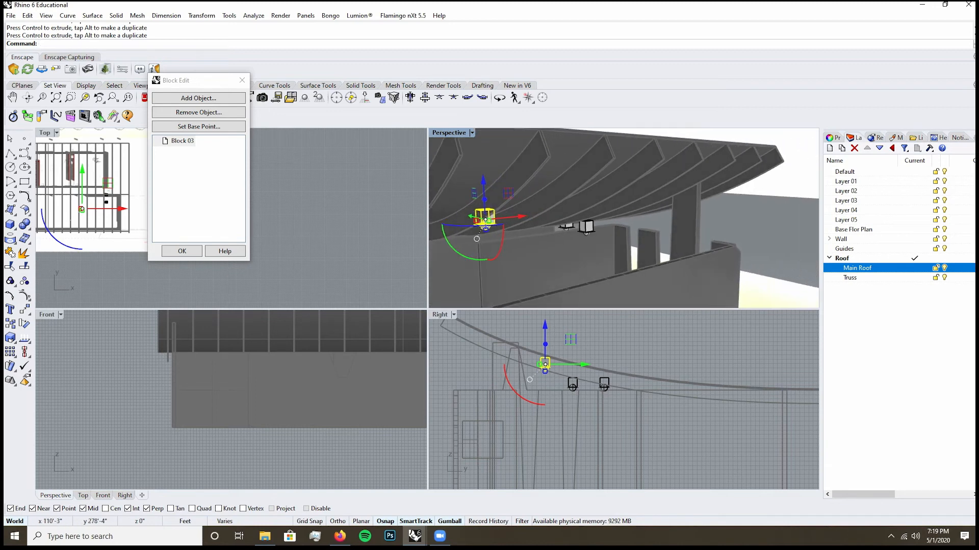
pyautogui.moveTo(577, 197); pyautogui.dragTo(603, 245)
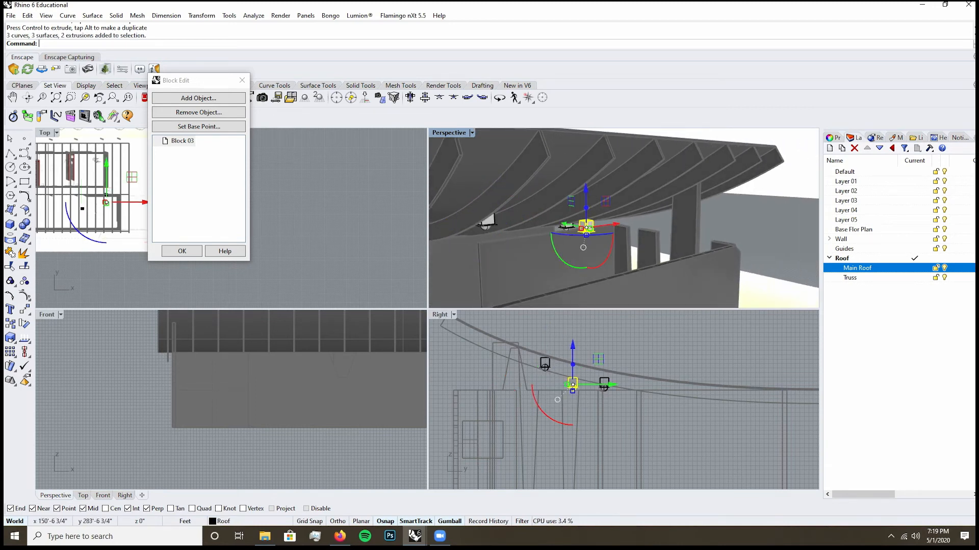
pyautogui.moveTo(565, 226); pyautogui.dragTo(726, 235, button='right')
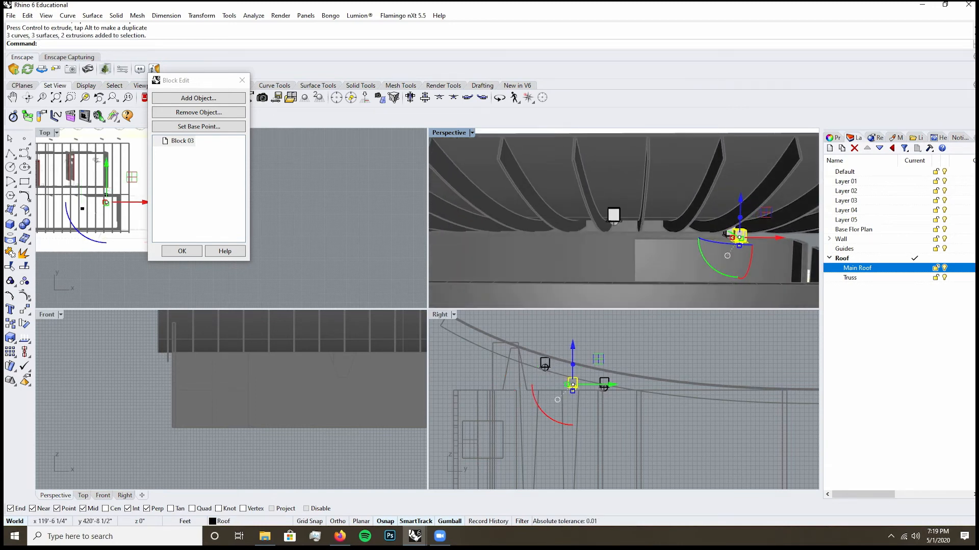
pyautogui.moveTo(769, 237); pyautogui.dragTo(692, 237)
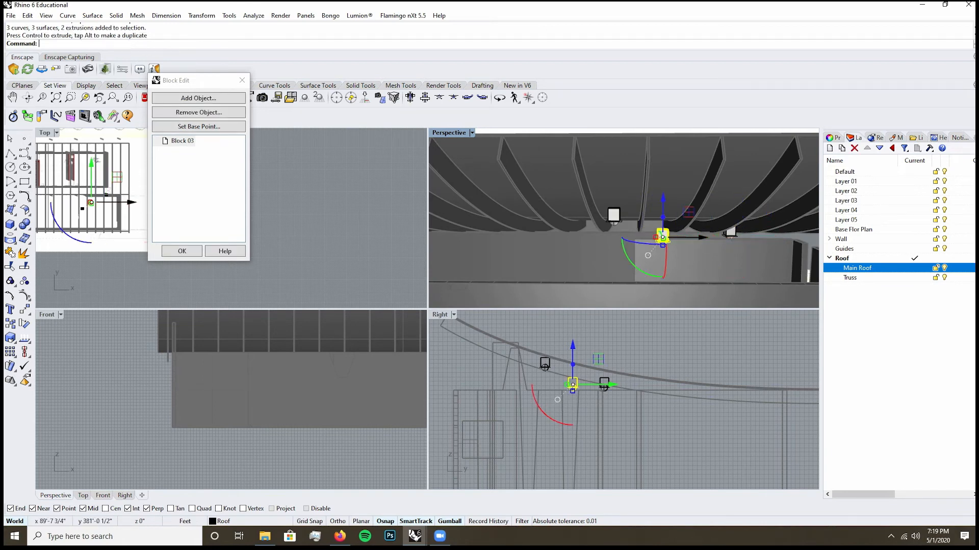
pyautogui.moveTo(663, 198); pyautogui.dragTo(663, 180)
pyautogui.moveTo(663, 182)
pyautogui.mouseDown(button='right')
pyautogui.moveTo(734, 202)
pyautogui.moveTo(633, 206)
pyautogui.mouseUp(button='right')
# - Shift the remaining unit along Y toward the other two and raise it up to the trusses
pyautogui.moveTo(674, 246)
pyautogui.mouseDown()
pyautogui.moveTo(653, 272)
pyautogui.moveTo(650, 252)
pyautogui.moveTo(673, 257)
pyautogui.mouseUp()
pyautogui.moveTo(684, 224); pyautogui.dragTo(684, 210)
pyautogui.moveTo(684, 211); pyautogui.dragTo(765, 219, button='right')
pyautogui.scroll(-5, 560, 240)
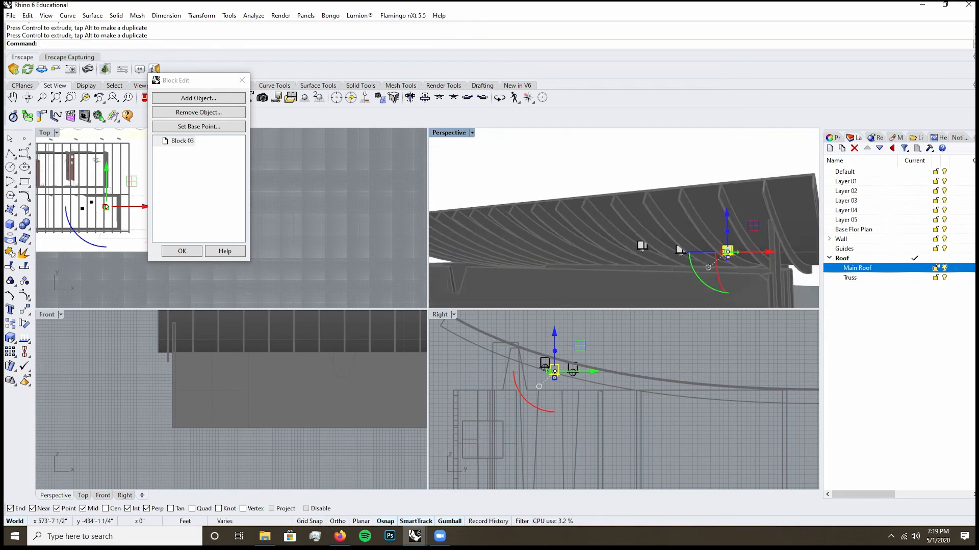
pyautogui.scroll(6, 694, 242)
pyautogui.moveTo(694, 243); pyautogui.dragTo(663, 251, button='right')
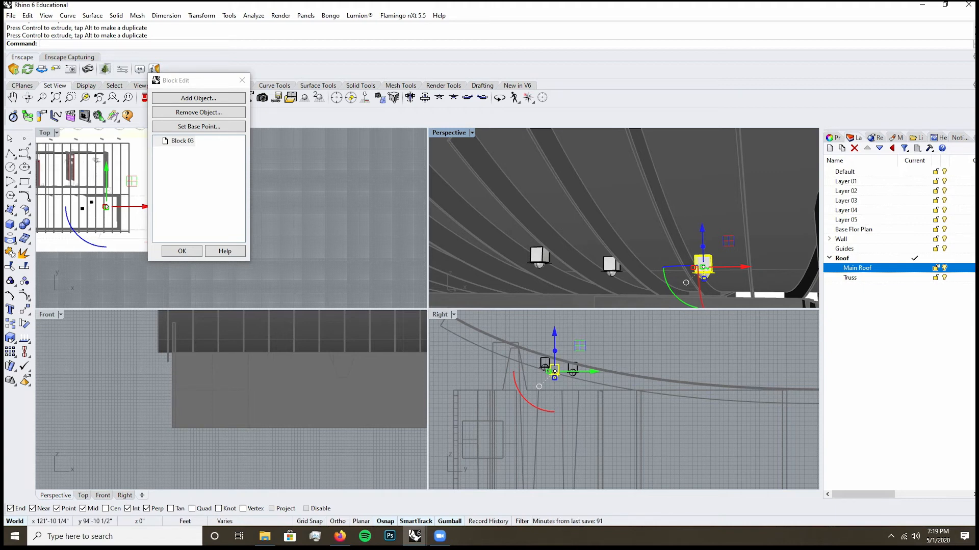
# - Finish editing the block and select the group of roof trusses
pyautogui.click(181, 250)
pyautogui.scroll(-9, 566, 241)
pyautogui.scroll(6, 567, 240)
pyautogui.scroll(-7, 567, 240)
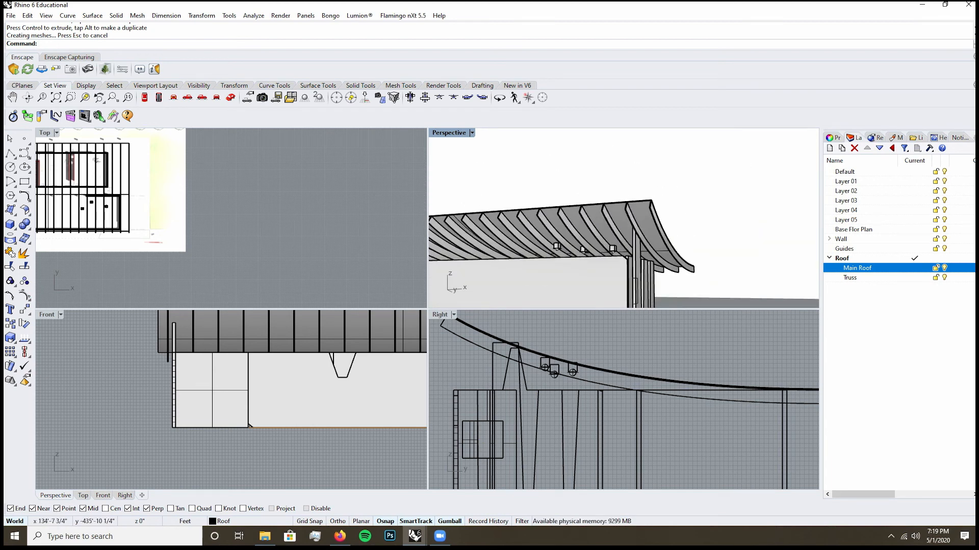
pyautogui.moveTo(566, 240); pyautogui.dragTo(520, 258, button='right')
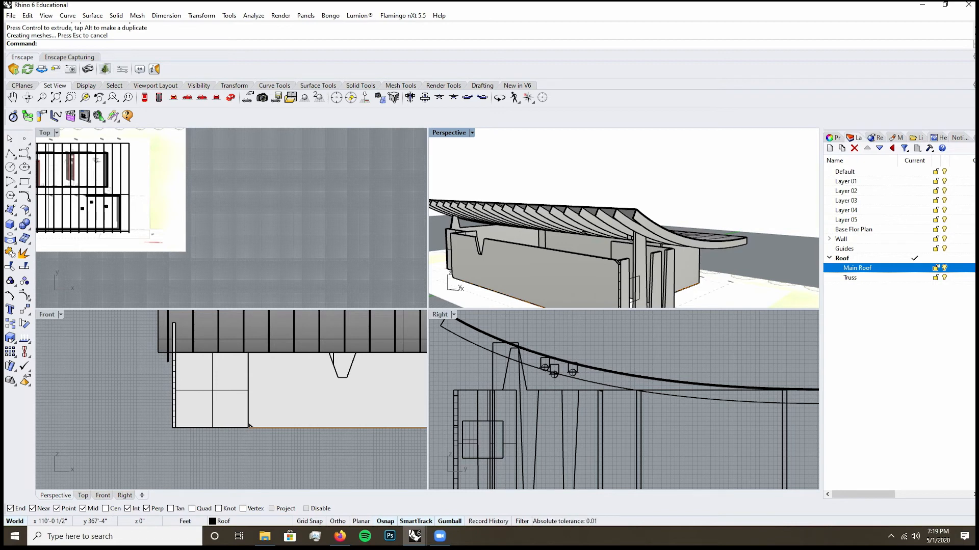
pyautogui.click(622, 224)
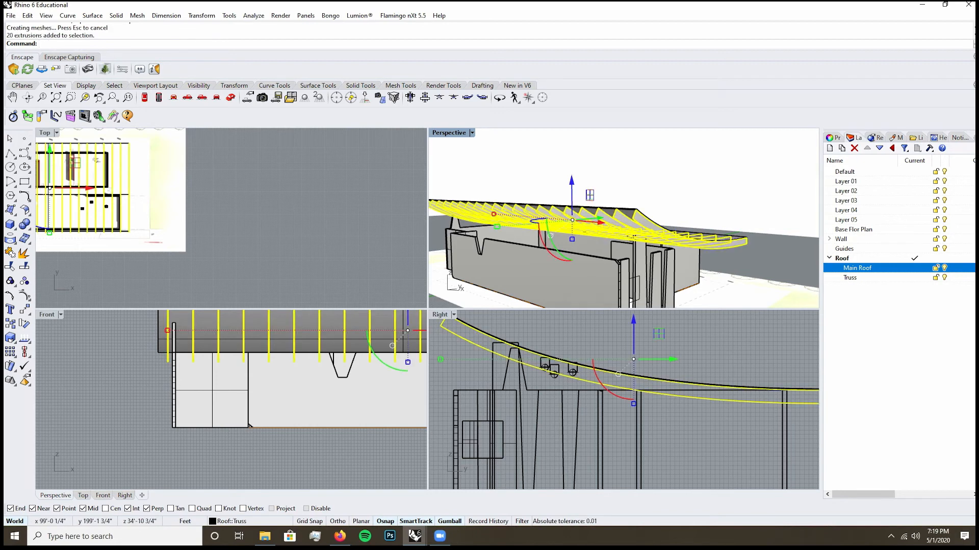
# - Dismiss the Drive notifications and review the material choices in the selected roof trusses' object properties
pyautogui.press('F3')
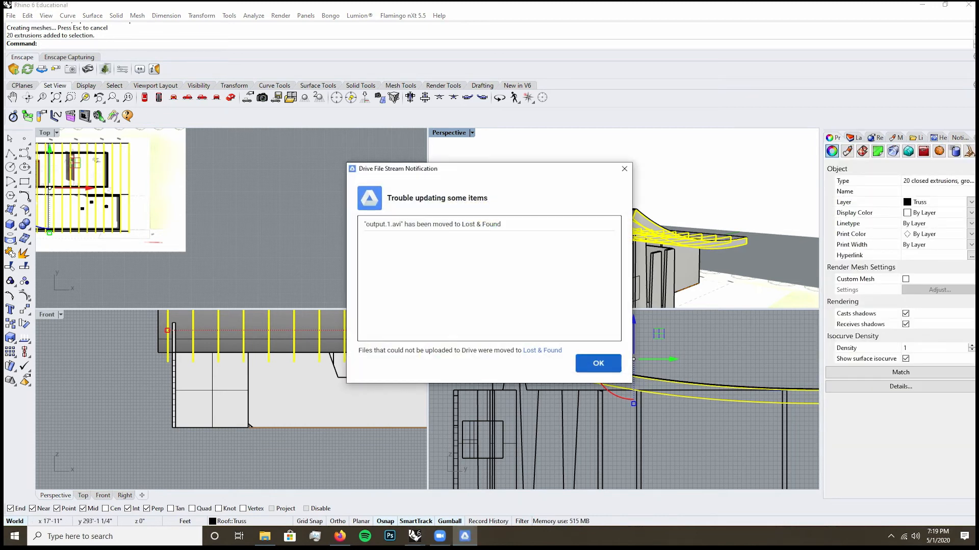
pyautogui.click(598, 363)
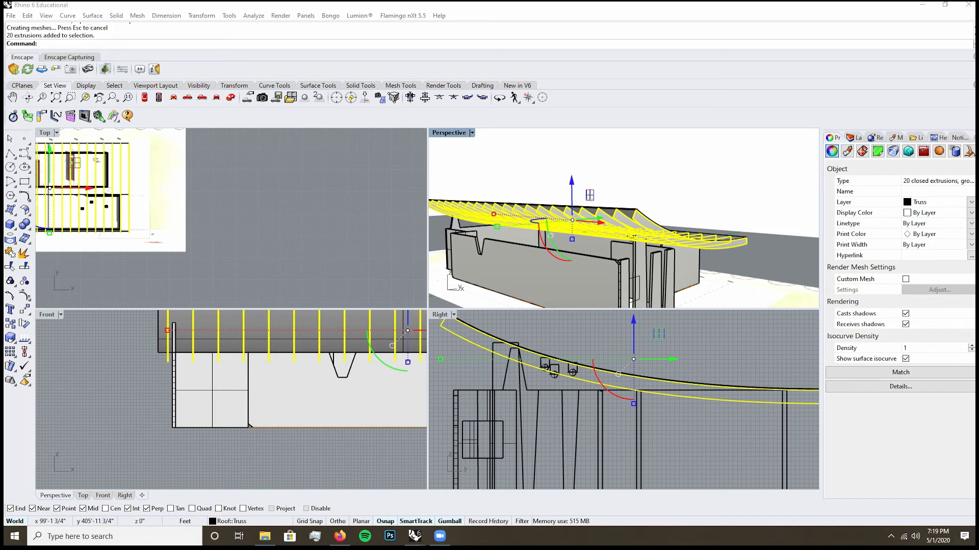
pyautogui.click(847, 150)
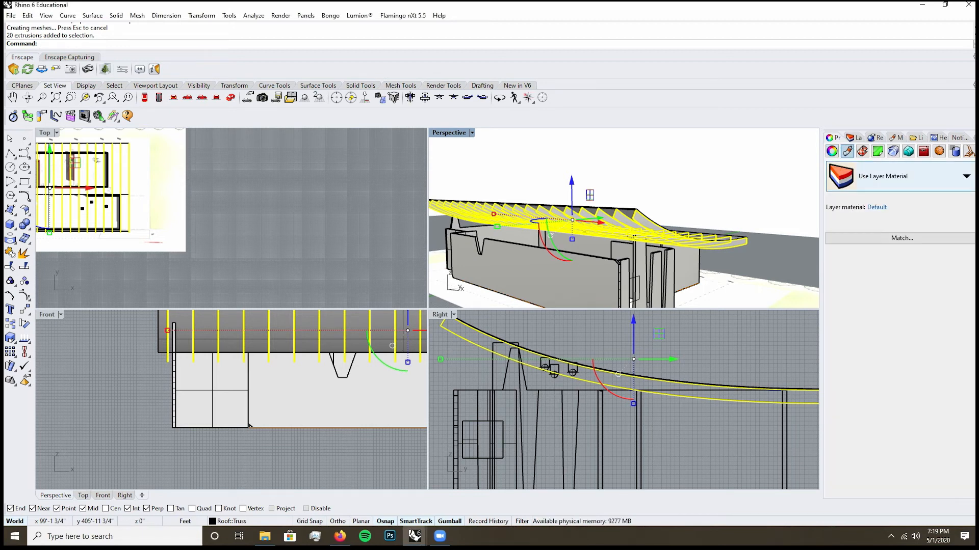
pyautogui.click(899, 176)
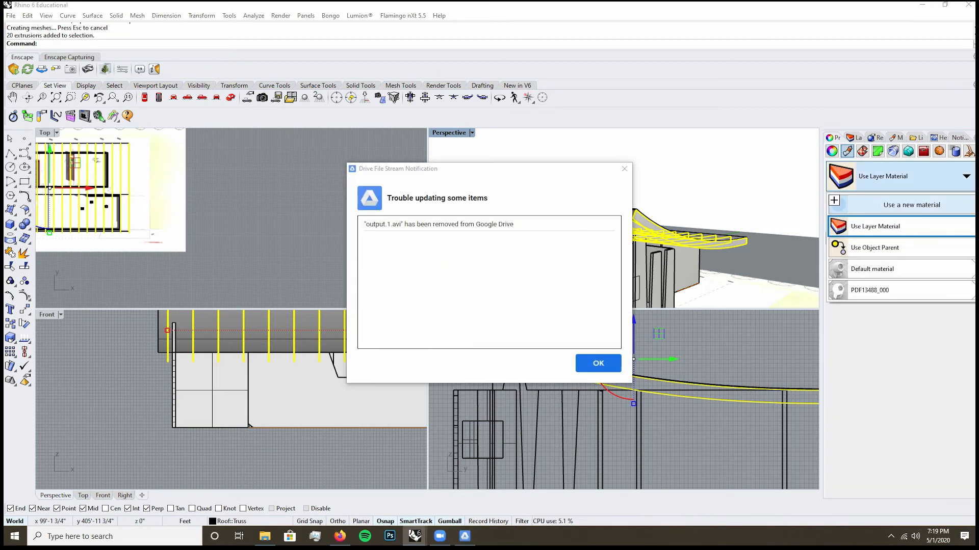
pyautogui.click(597, 363)
pyautogui.click(899, 176)
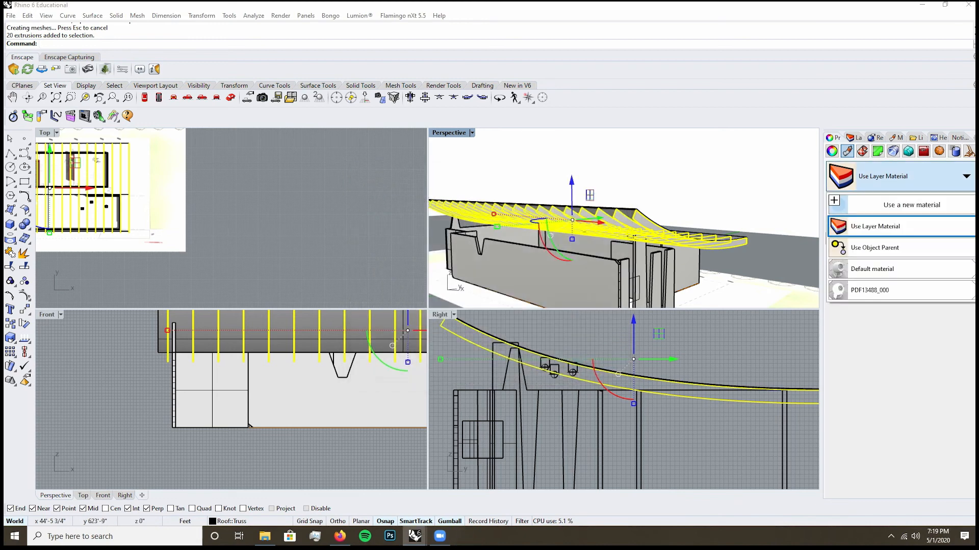
pyautogui.click(789, 174)
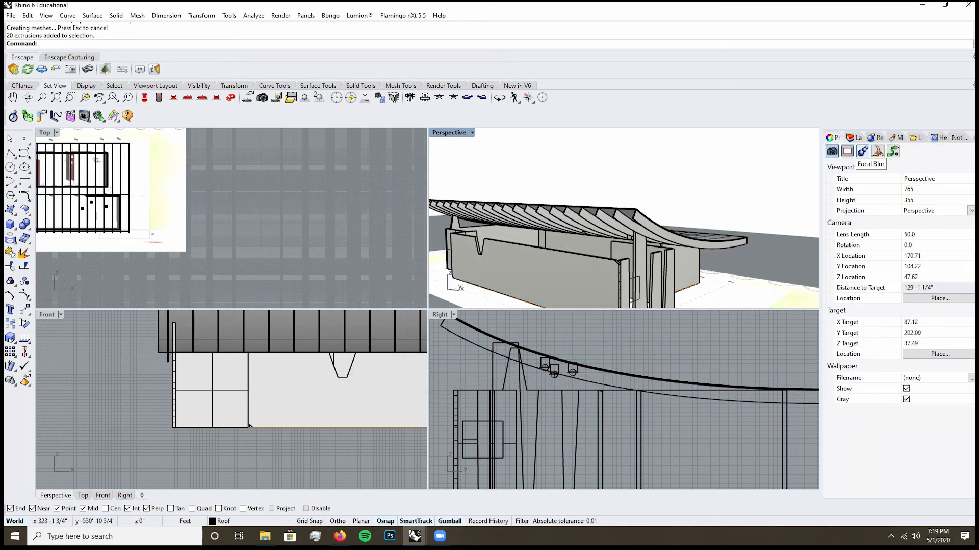
# - Open the Main Roof layer's material settings and create a new Custom material for the layer
pyautogui.click(854, 137)
pyautogui.rightClick(860, 267)
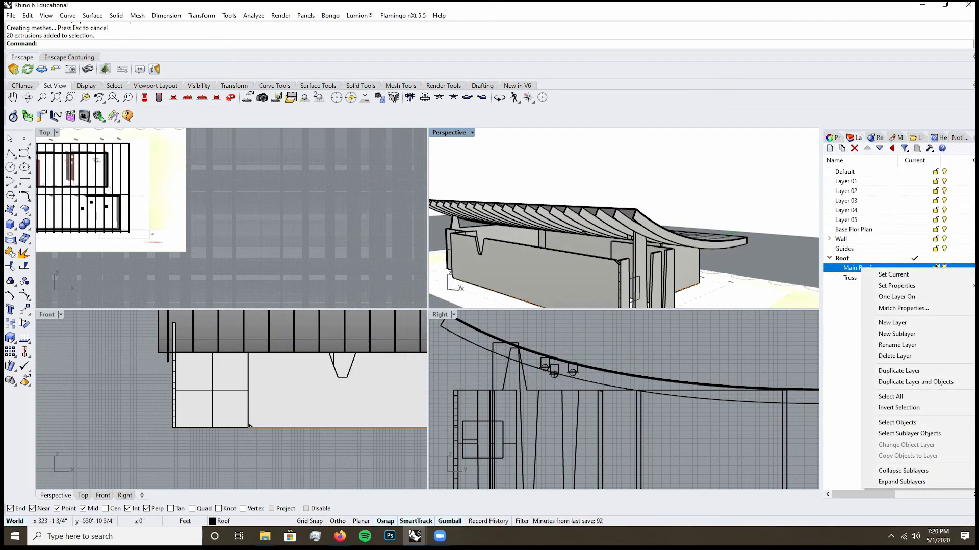
pyautogui.moveTo(897, 285)
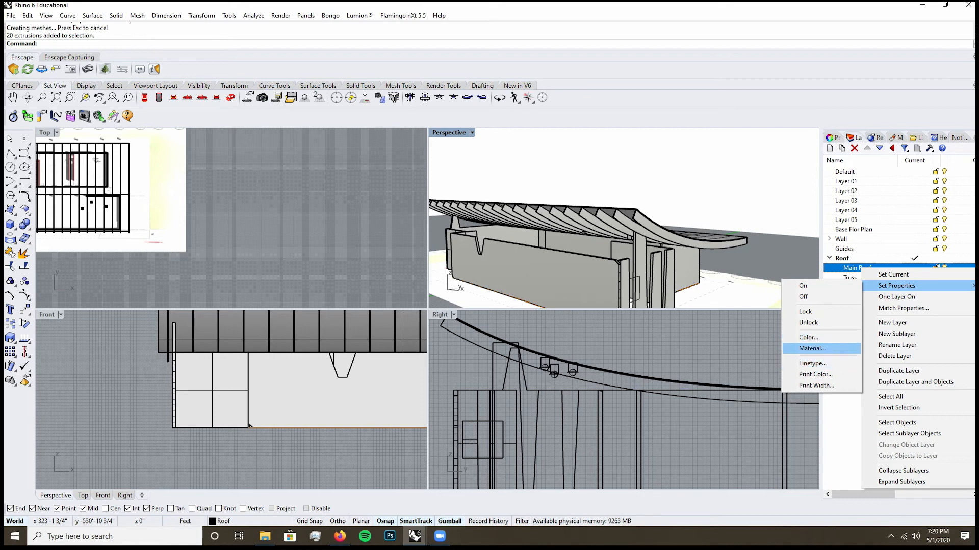
pyautogui.click(812, 349)
pyautogui.click(587, 179)
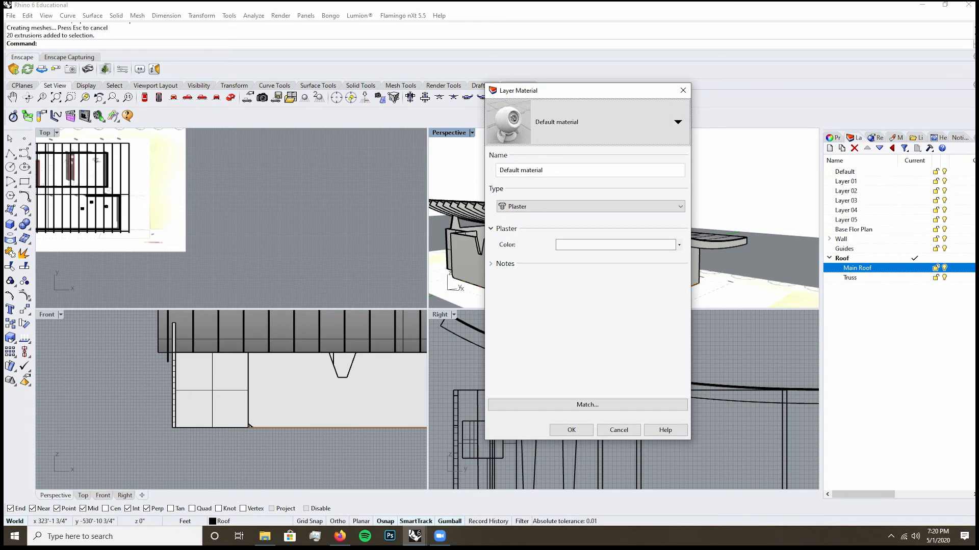
pyautogui.click(587, 122)
pyautogui.click(589, 161)
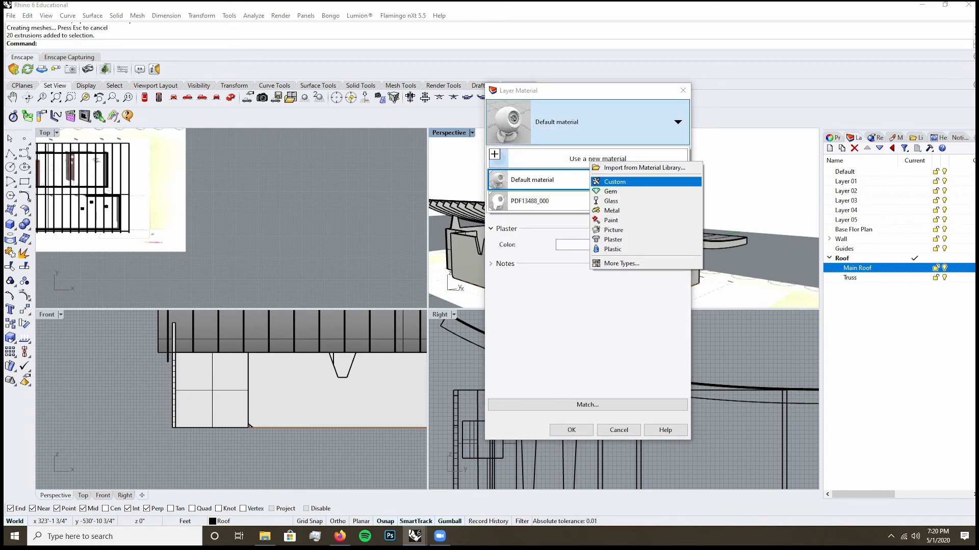
pyautogui.click(615, 181)
# - Assign the Bark Wood Grey image as the Custom material's color texture and accept the layer material
pyautogui.click(549, 337)
pyautogui.moveTo(653, 106); pyautogui.dragTo(595, 87)
pyautogui.click(653, 155)
pyautogui.doubleClick(653, 155)
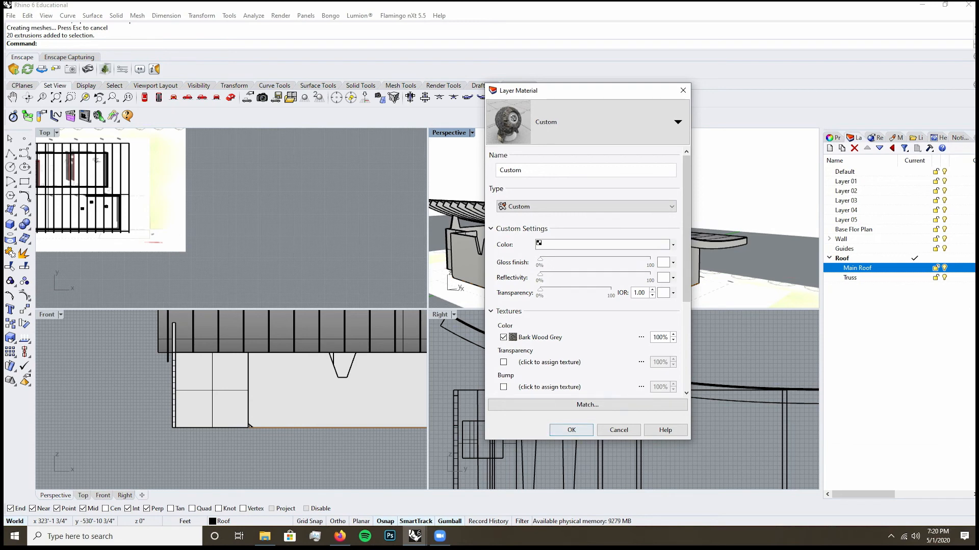
pyautogui.click(571, 430)
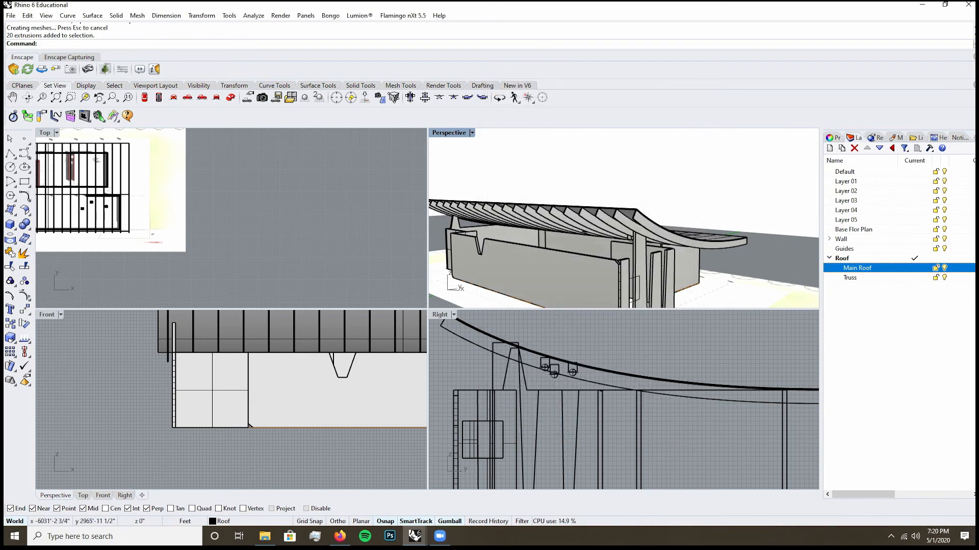
# - Set the Perspective viewport to Rendered display mode and select the main roof surface
pyautogui.click(449, 132)
pyautogui.click(451, 180)
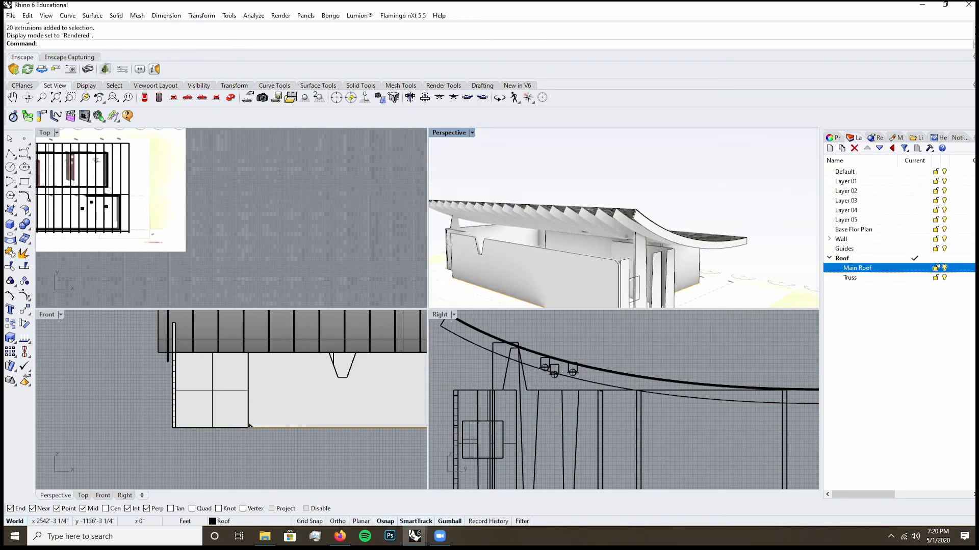
pyautogui.moveTo(623, 219); pyautogui.dragTo(639, 194, button='right')
pyautogui.scroll(4, 611, 225)
pyautogui.click(643, 187)
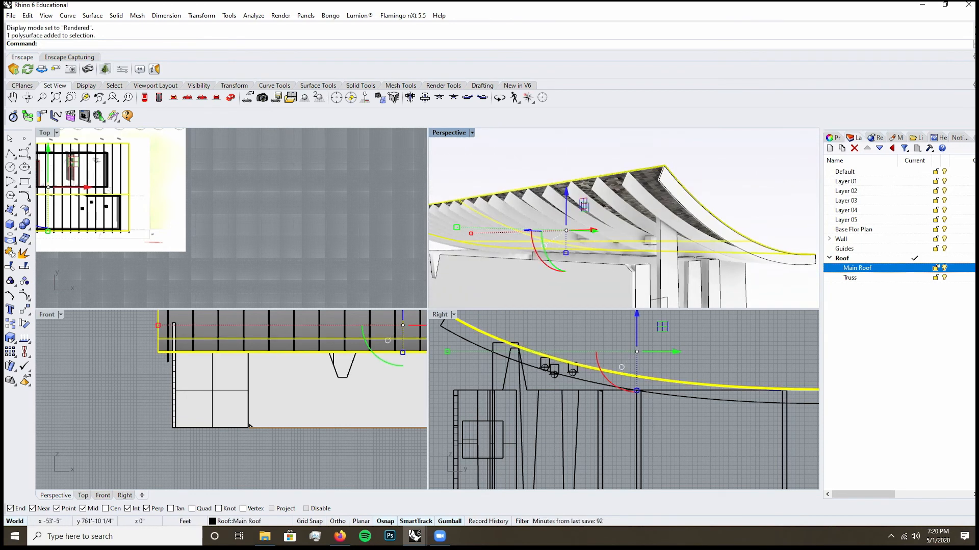
# - Replace the Main Roof material's color texture image with gma-texture-collection-01-wood-pack-01-hero-shot from the wood texture folder
pyautogui.rightClick(861, 268)
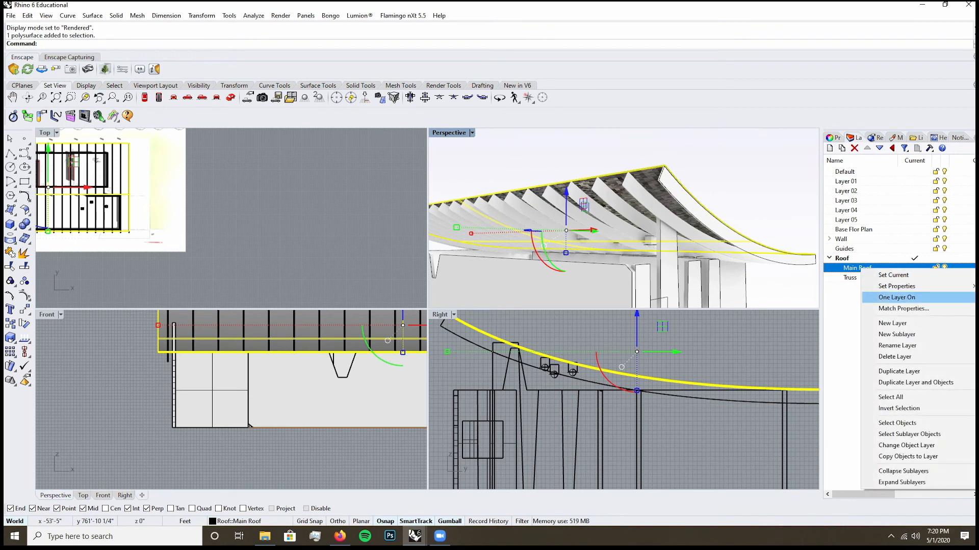
pyautogui.click(812, 349)
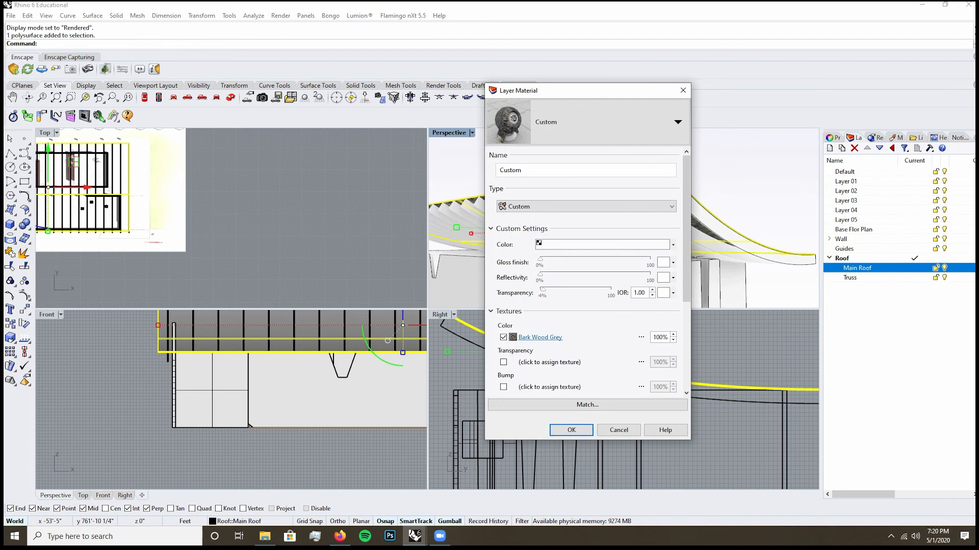
pyautogui.click(540, 337)
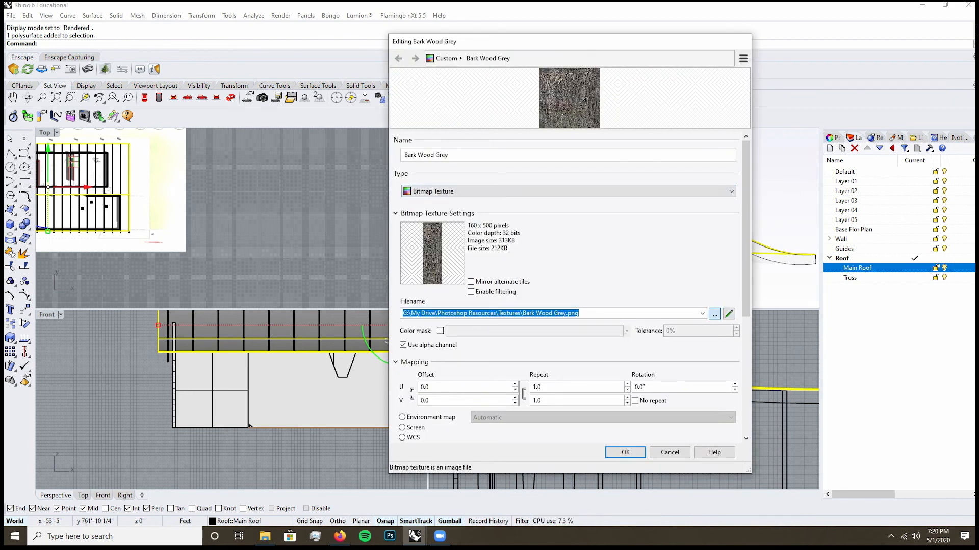
pyautogui.click(714, 314)
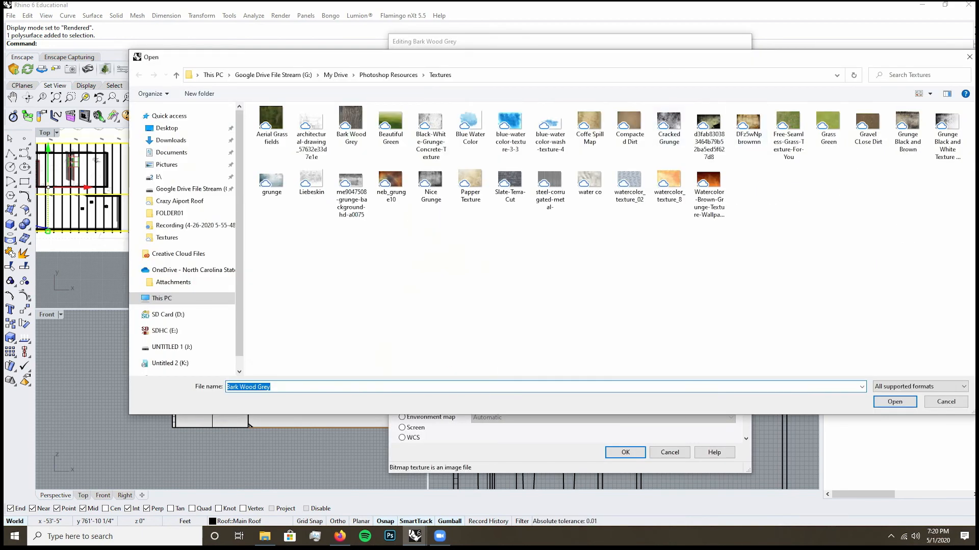
pyautogui.click(388, 75)
pyautogui.click(788, 126)
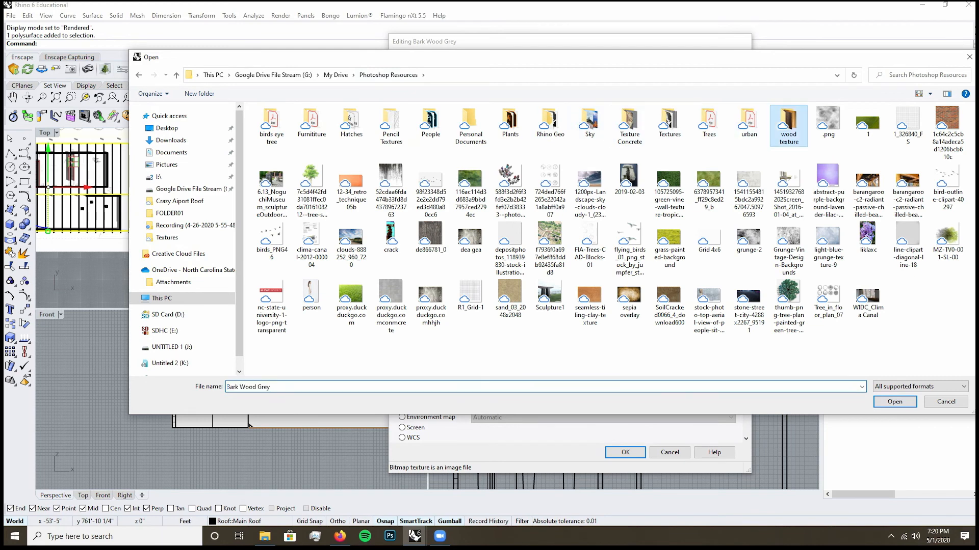
pyautogui.doubleClick(788, 126)
pyautogui.click(279, 132)
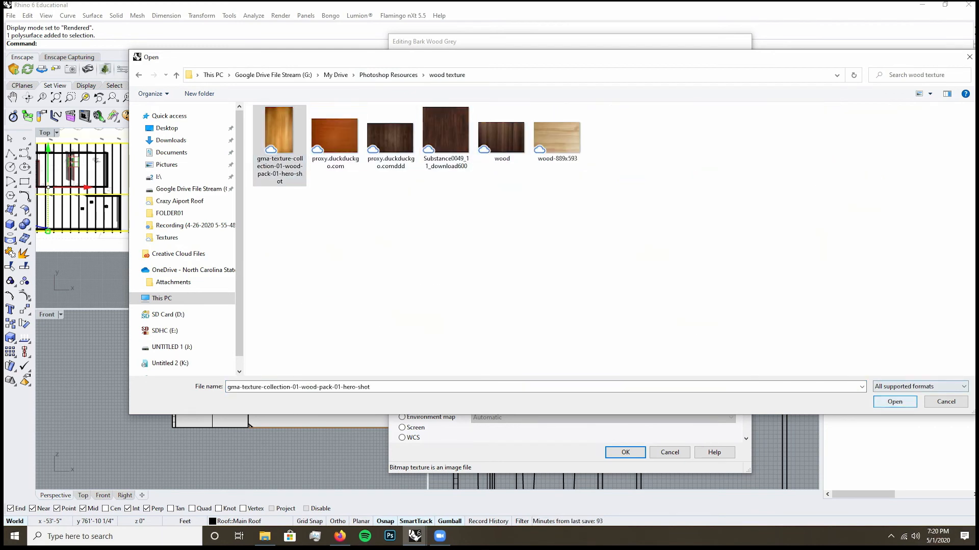
pyautogui.press('Return')
pyautogui.click(626, 452)
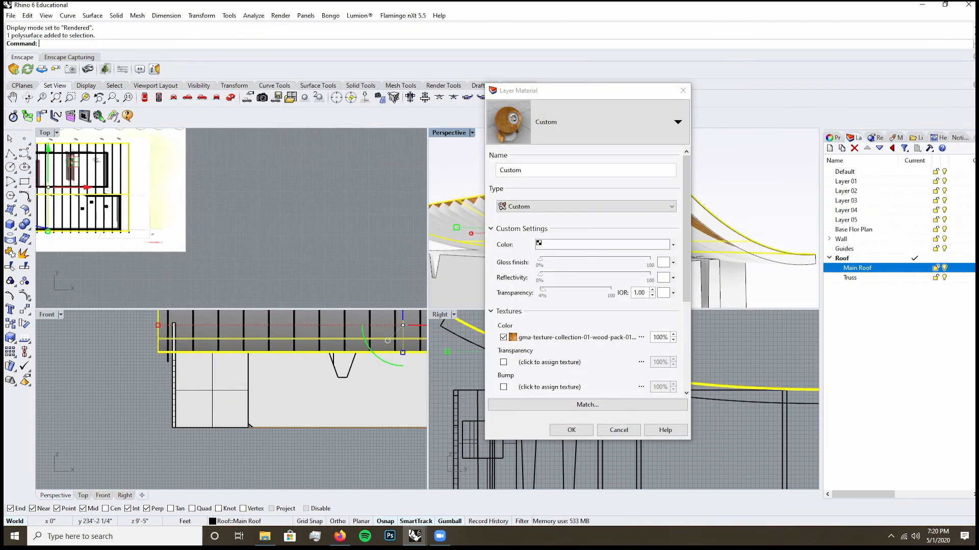
pyautogui.click(570, 430)
pyautogui.moveTo(627, 204)
pyautogui.mouseDown(button='right')
pyautogui.moveTo(637, 265)
pyautogui.moveTo(627, 204)
pyautogui.moveTo(637, 201)
pyautogui.mouseUp(button='right')
# - Assign the existing Custom wood material to the Truss layer and set its transparency to 9%
pyautogui.rightClick(859, 278)
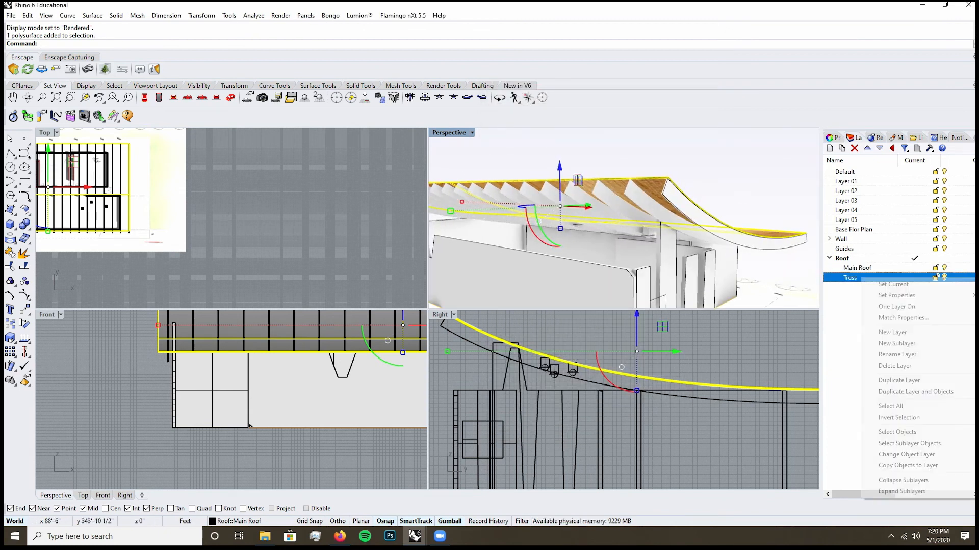
pyautogui.moveTo(899, 295)
pyautogui.click(810, 359)
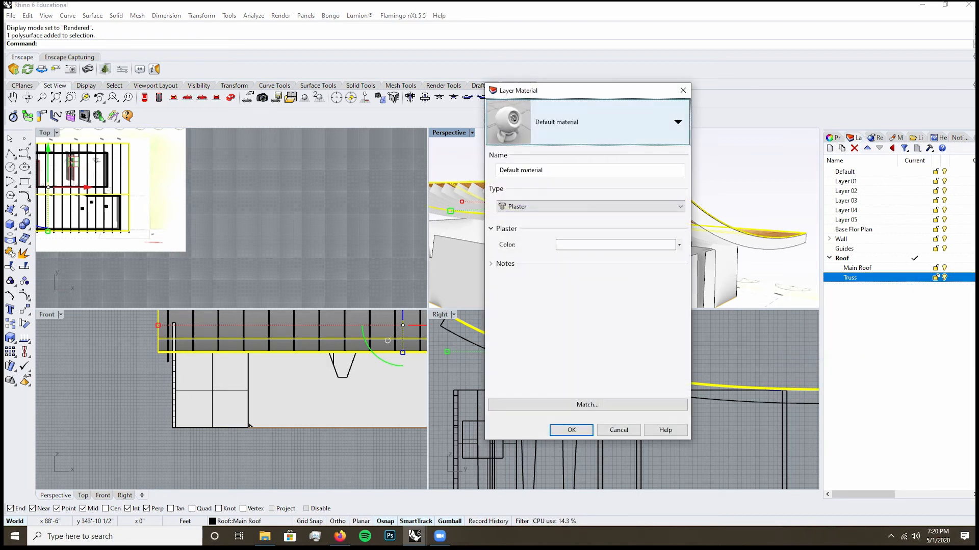
pyautogui.click(629, 122)
pyautogui.click(629, 159)
pyautogui.click(678, 169)
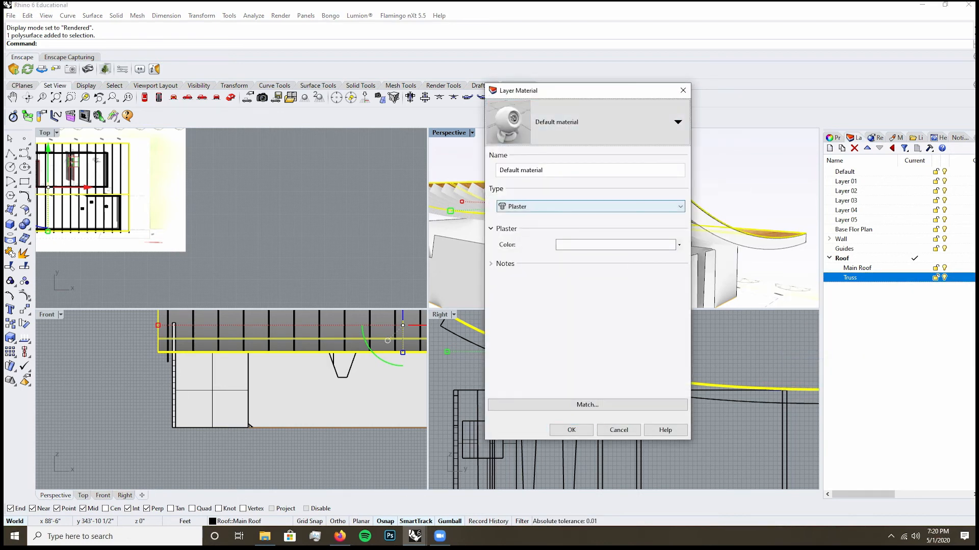
pyautogui.click(612, 121)
pyautogui.click(596, 201)
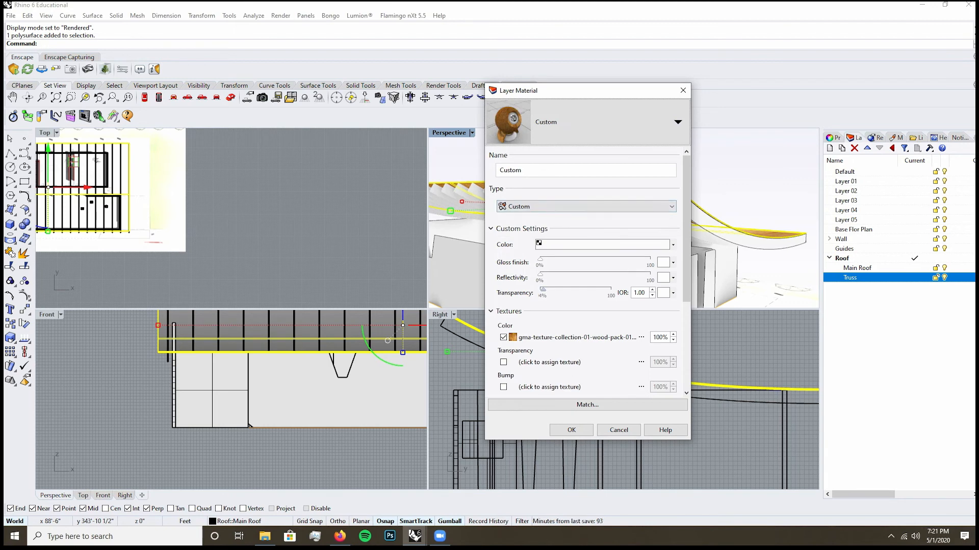
pyautogui.moveTo(542, 290); pyautogui.dragTo(544, 290)
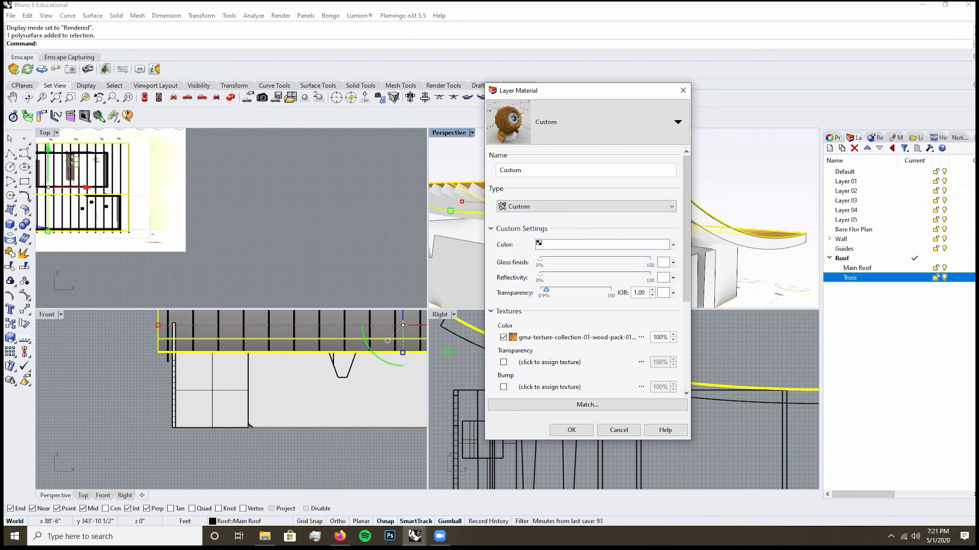
pyautogui.click(571, 430)
pyautogui.press('Escape')
# - Select the main roof and replace its layer material's color texture image with the .png file from the Photoshop Resources folder
pyautogui.click(650, 188)
pyautogui.rightClick(859, 268)
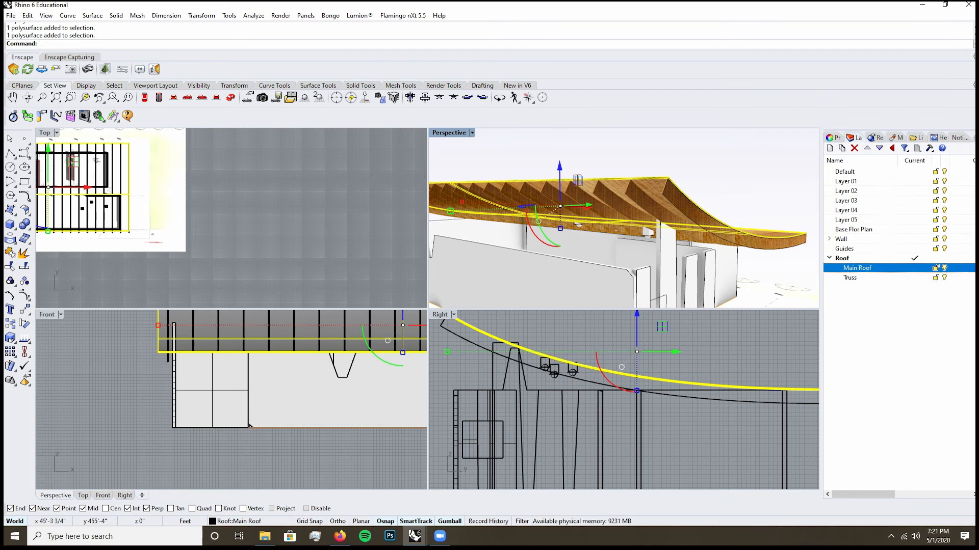
pyautogui.moveTo(897, 285)
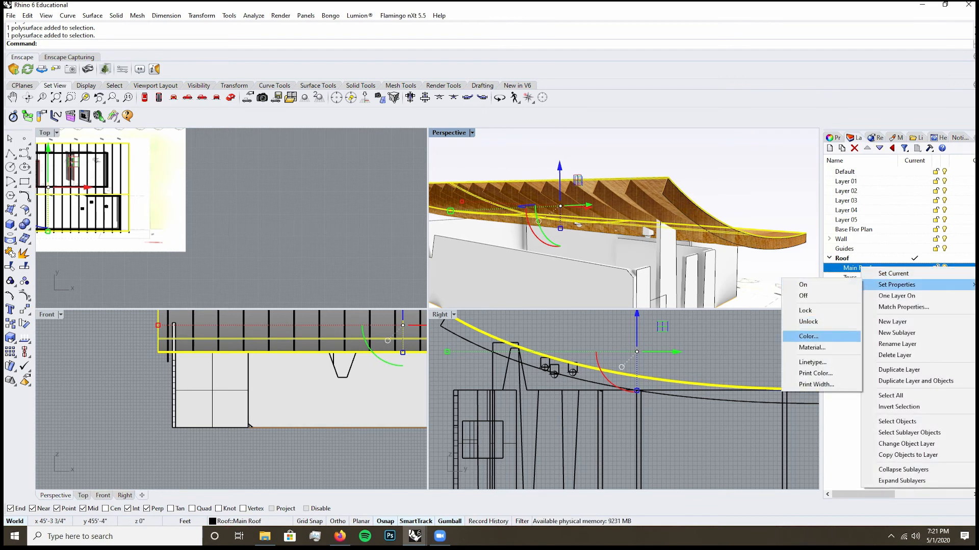
pyautogui.click(811, 347)
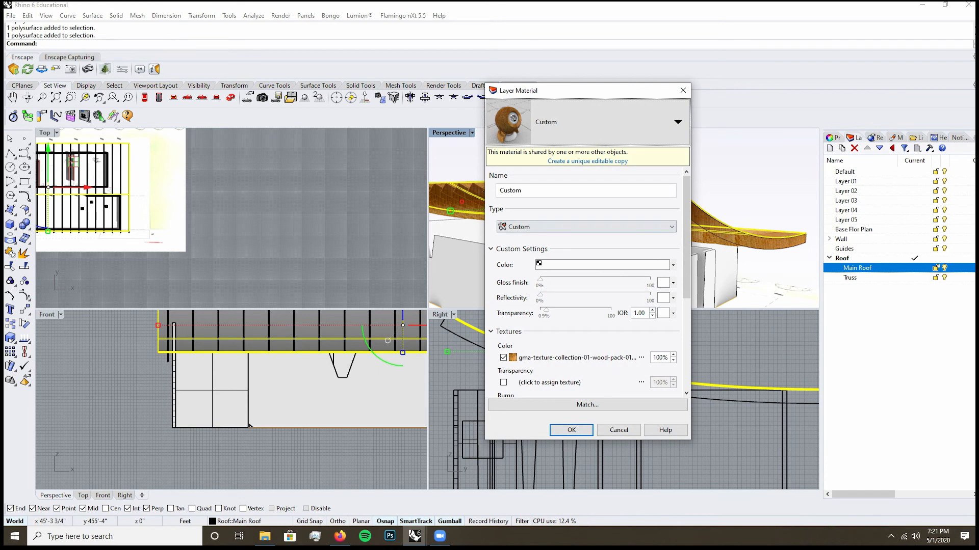
pyautogui.doubleClick(576, 357)
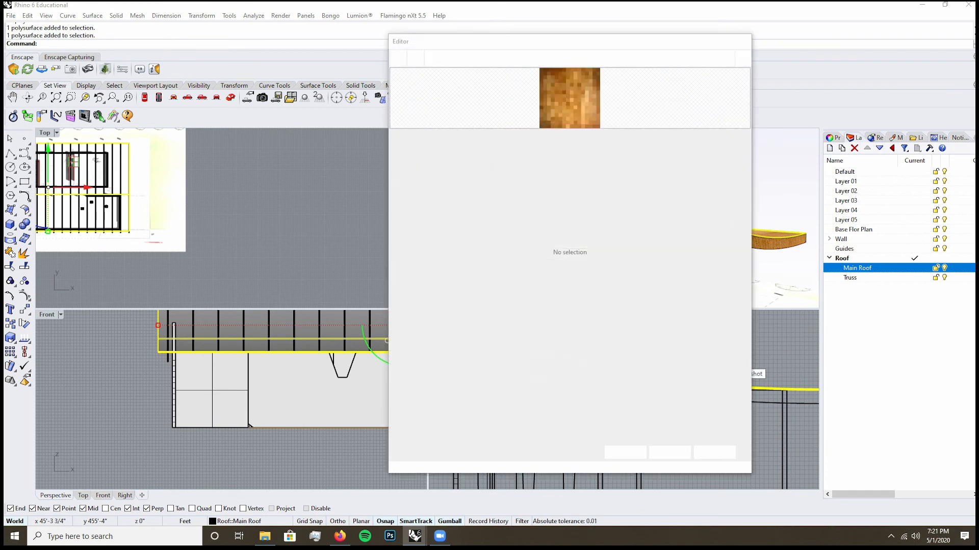
pyautogui.click(713, 313)
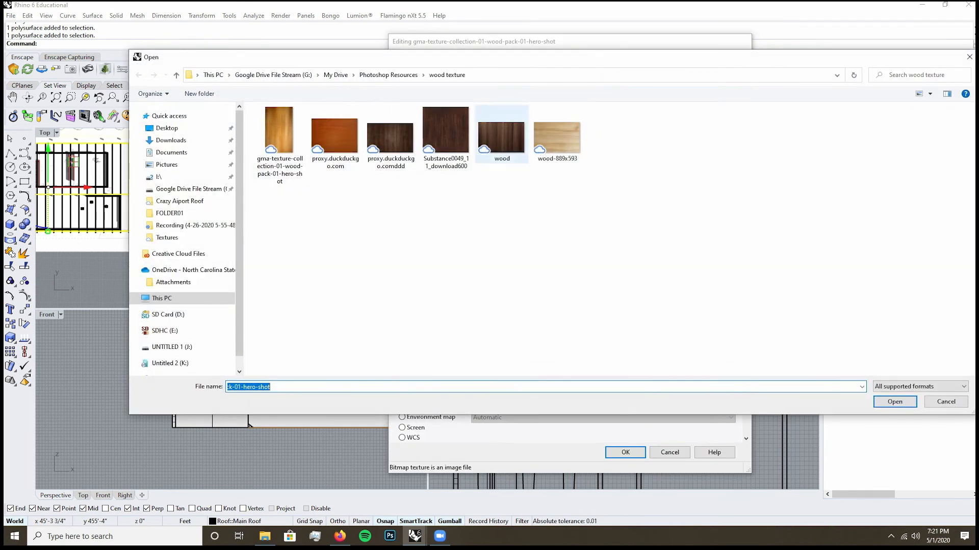
pyautogui.click(387, 75)
pyautogui.click(827, 122)
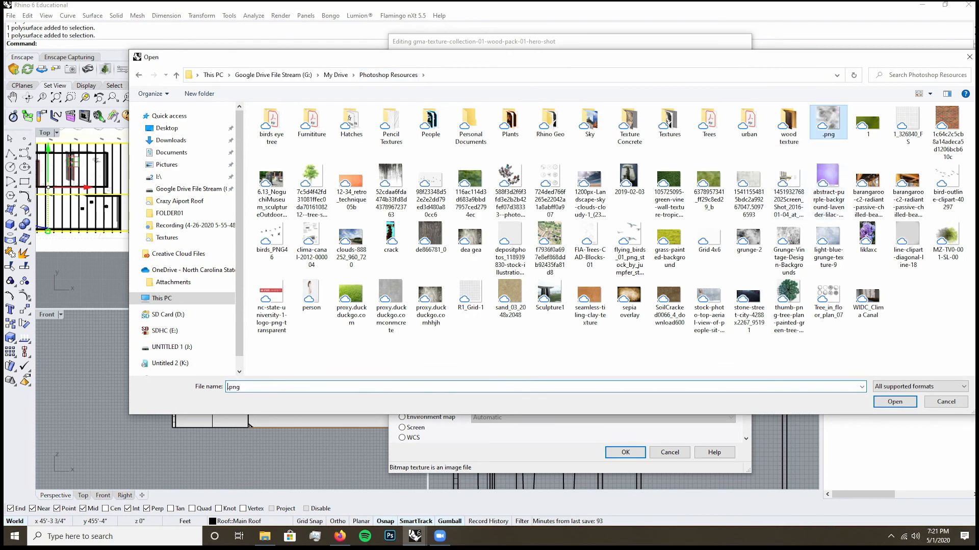
pyautogui.click(895, 402)
pyautogui.click(625, 453)
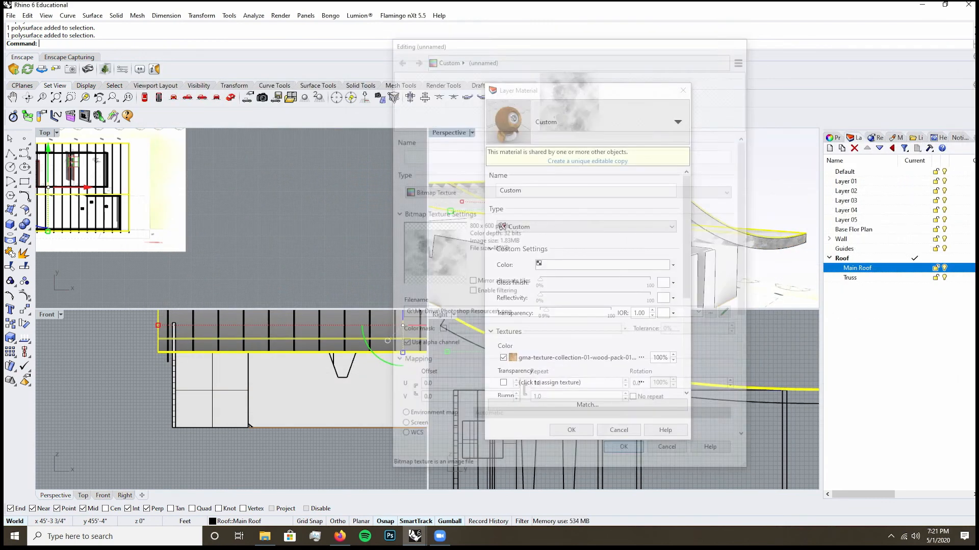
pyautogui.click(572, 430)
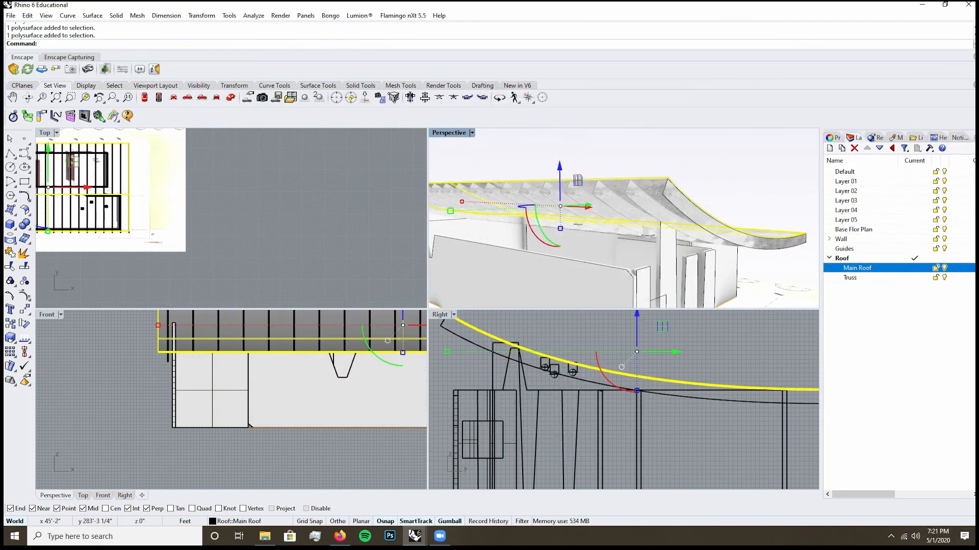
pyautogui.press('Escape')
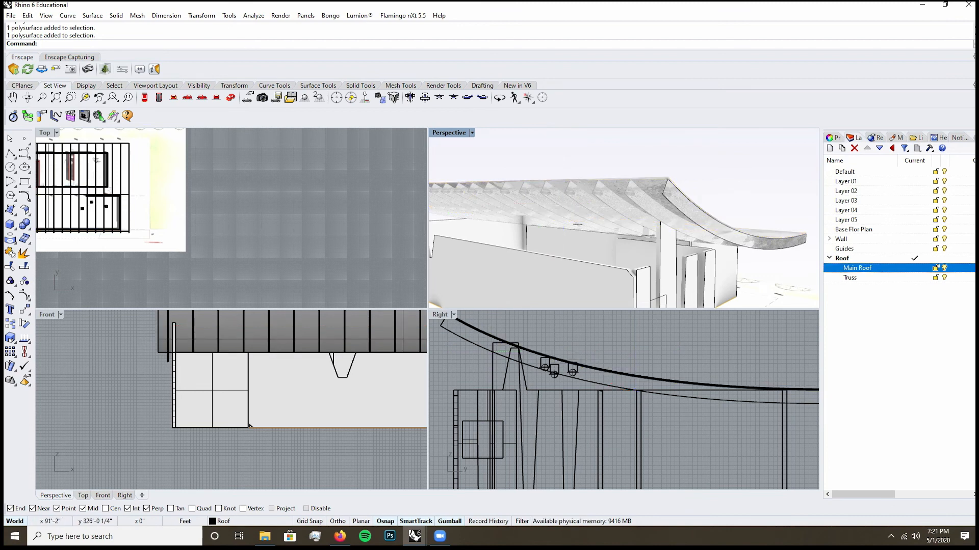
# - Give the Truss layer its own new material of type Custom, separate from the one shared with the Main Roof
pyautogui.click(850, 278)
pyautogui.rightClick(861, 277)
pyautogui.moveTo(897, 294)
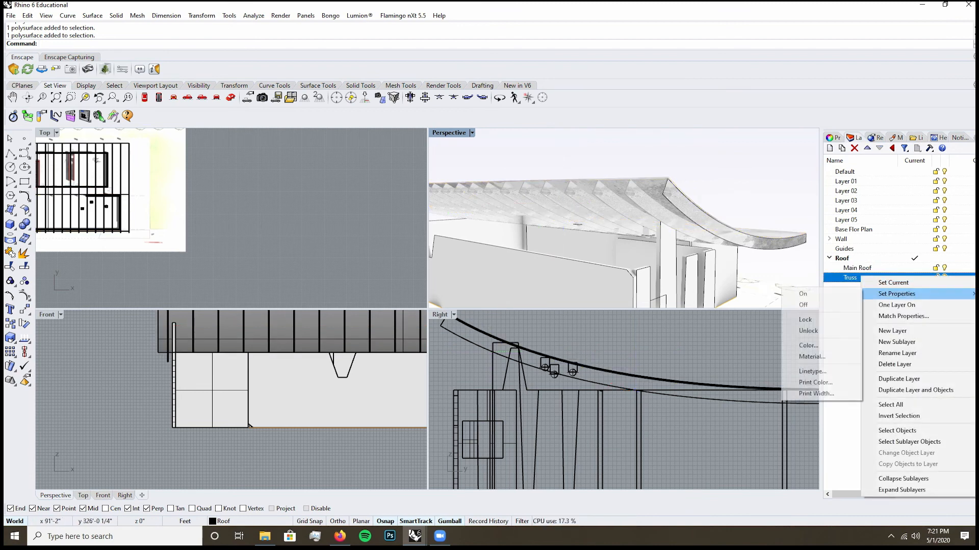
pyautogui.click(811, 357)
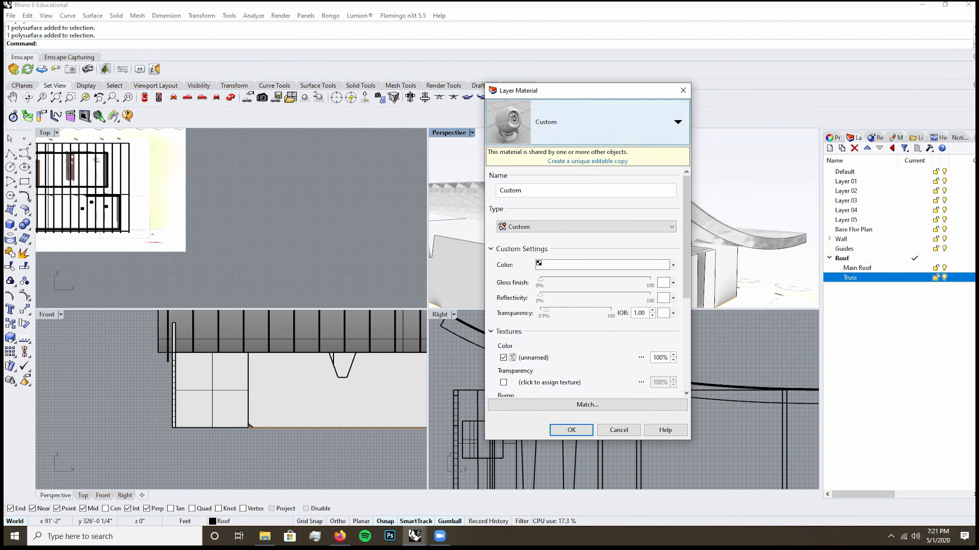
pyautogui.click(678, 122)
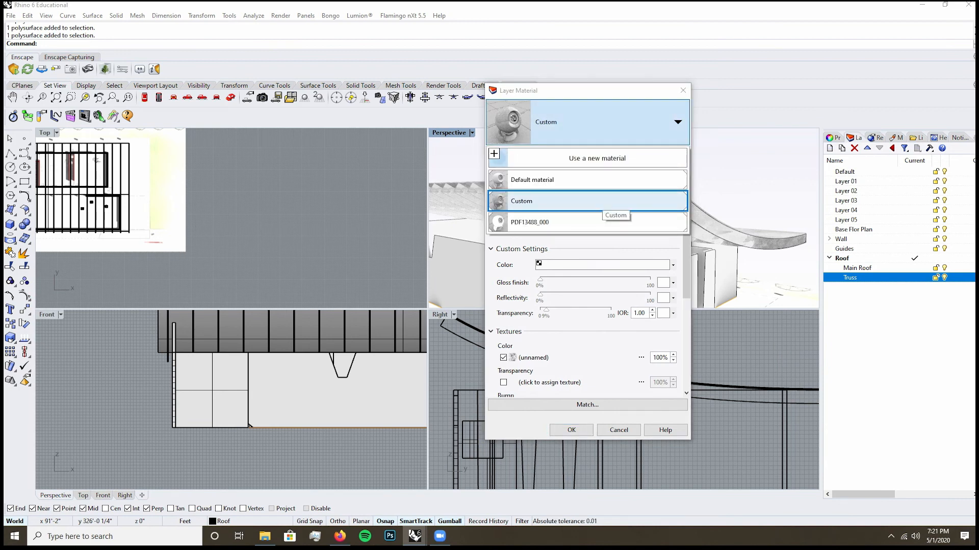
pyautogui.moveTo(606, 158)
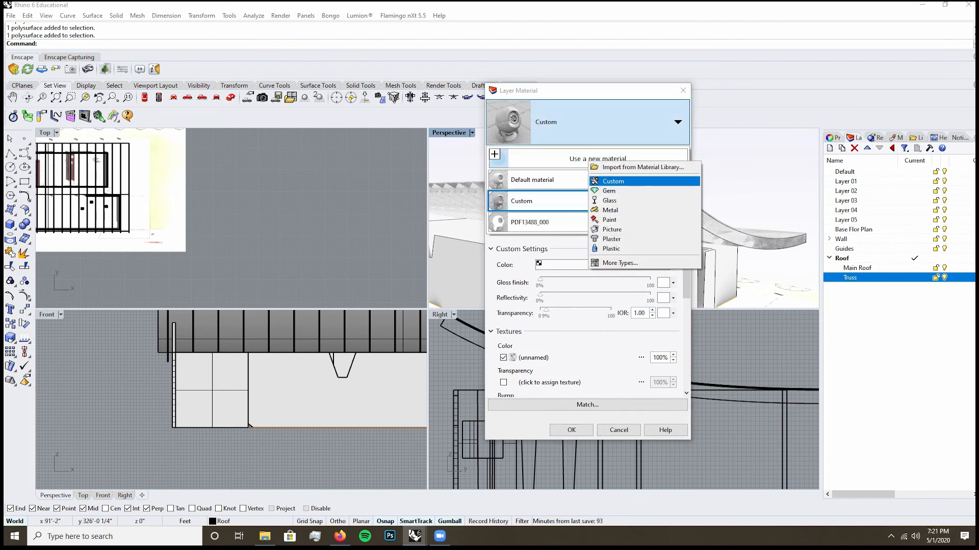
pyautogui.click(627, 181)
# - Replace the Truss material's color texture image with gma-texture-collection-01-wood-pack-01-hero-shot from the wood texture folder
pyautogui.click(532, 337)
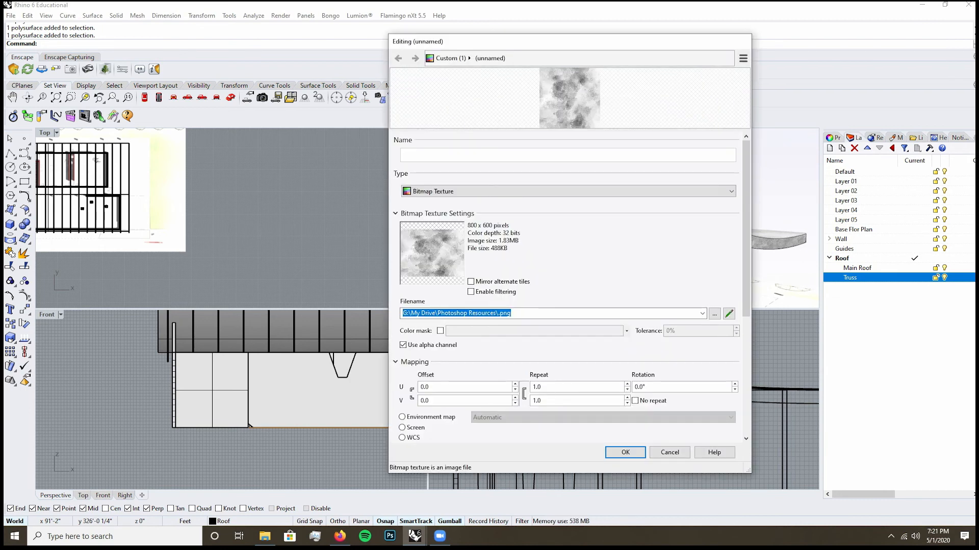
pyautogui.click(714, 313)
pyautogui.doubleClick(788, 127)
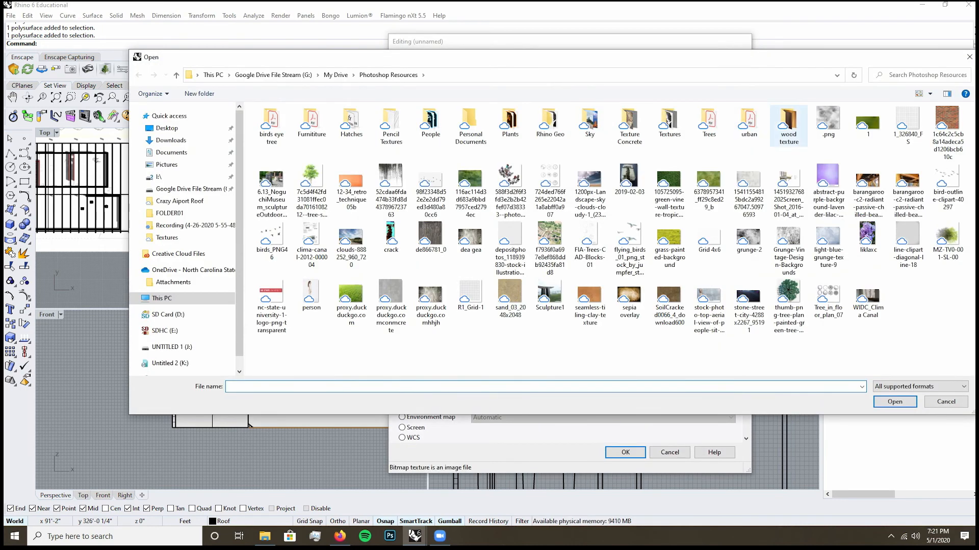
pyautogui.doubleClick(279, 131)
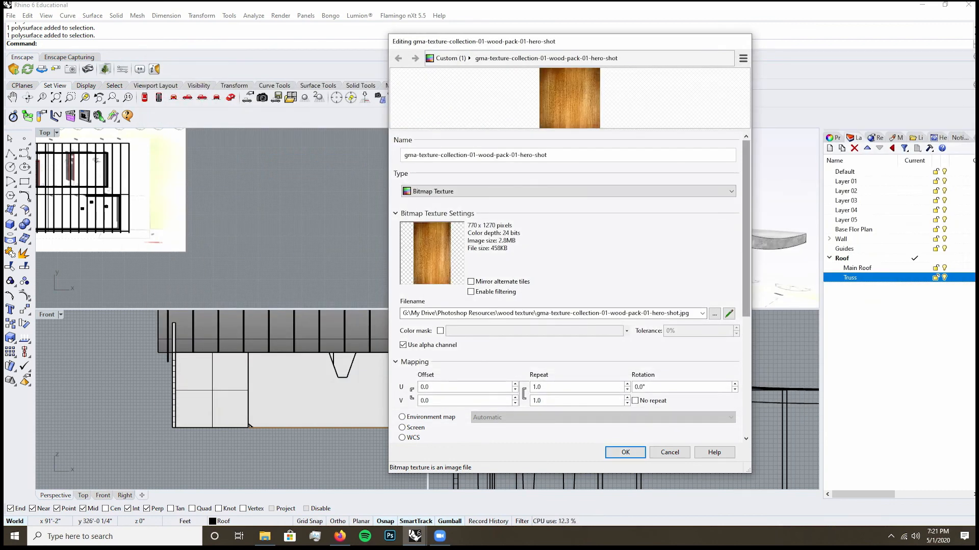
pyautogui.scroll(-3, 570, 287)
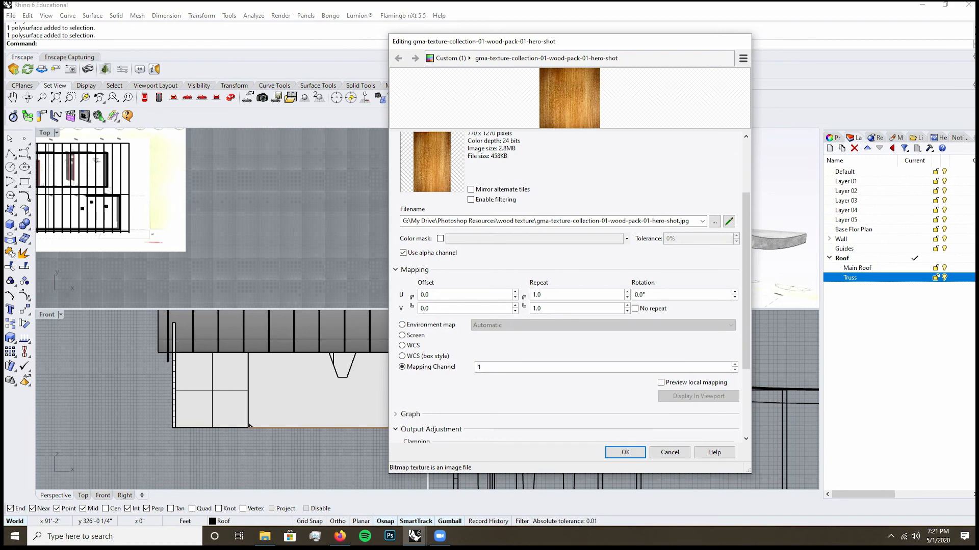
pyautogui.press('Return')
pyautogui.press('Return')
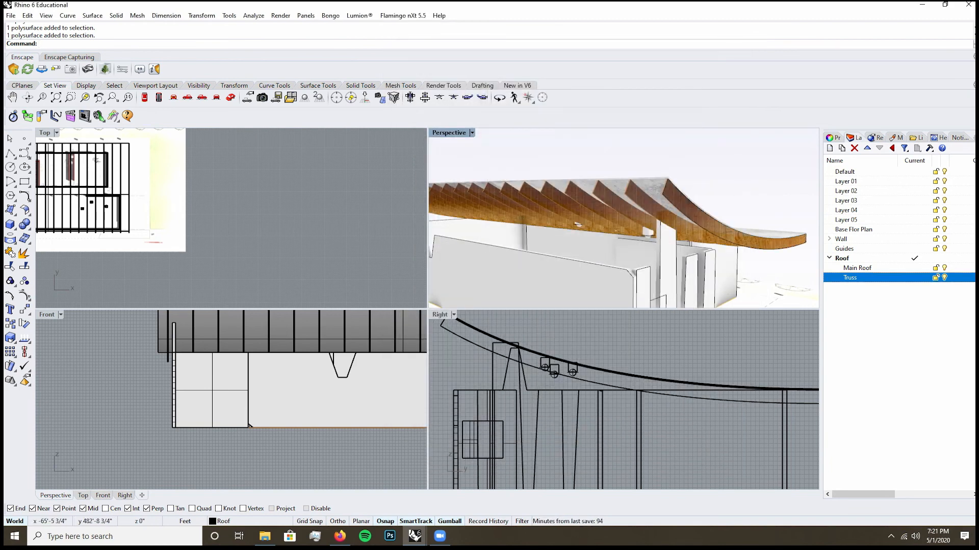
# - Rotate the wood color texture in the Truss layer's material so the grain runs along the length of the trusses
pyautogui.scroll(6, 724, 225)
pyautogui.moveTo(743, 229); pyautogui.dragTo(722, 236, button='right')
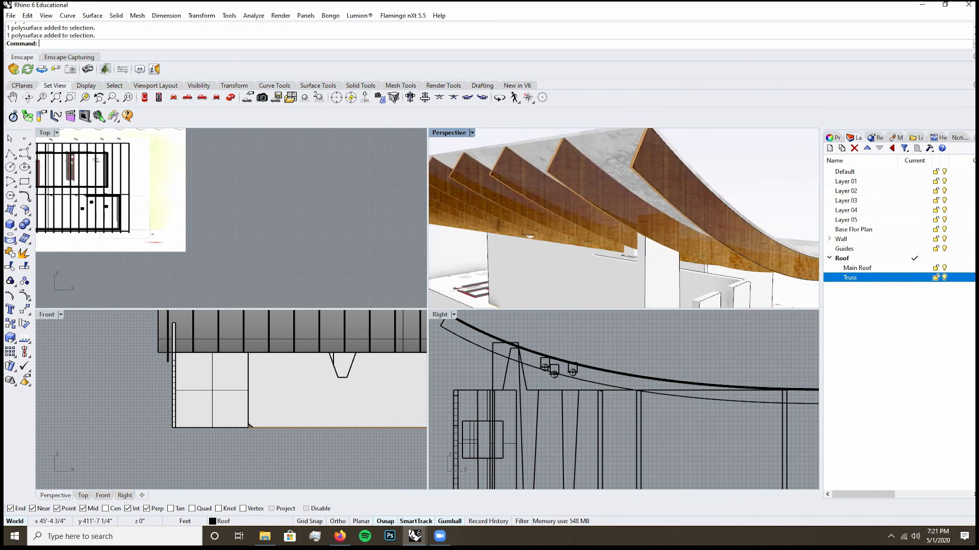
pyautogui.rightClick(861, 277)
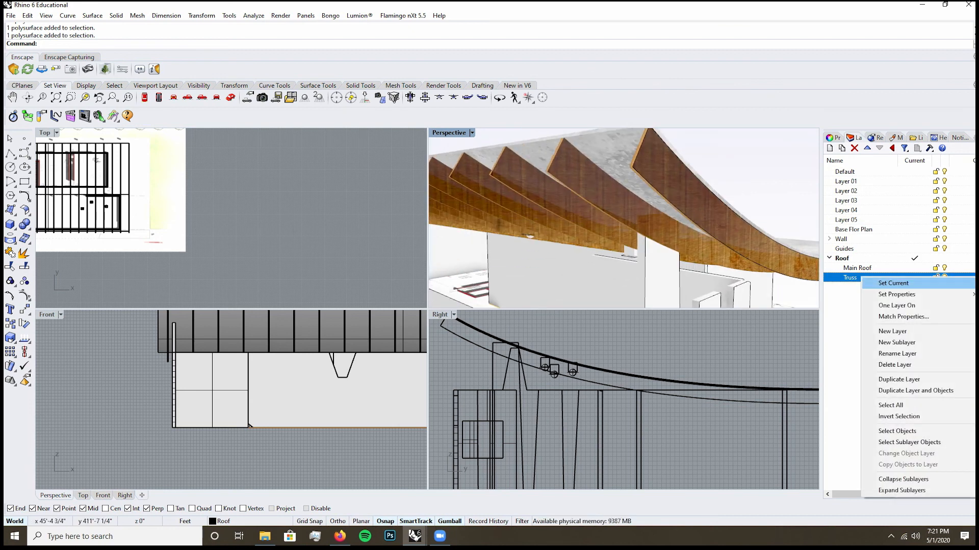
pyautogui.moveTo(897, 294)
pyautogui.click(808, 357)
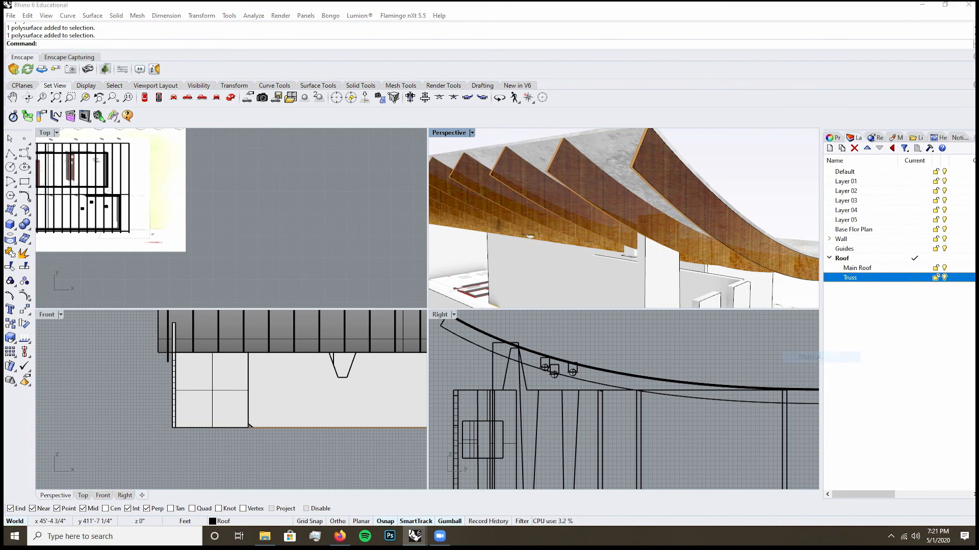
pyautogui.click(575, 337)
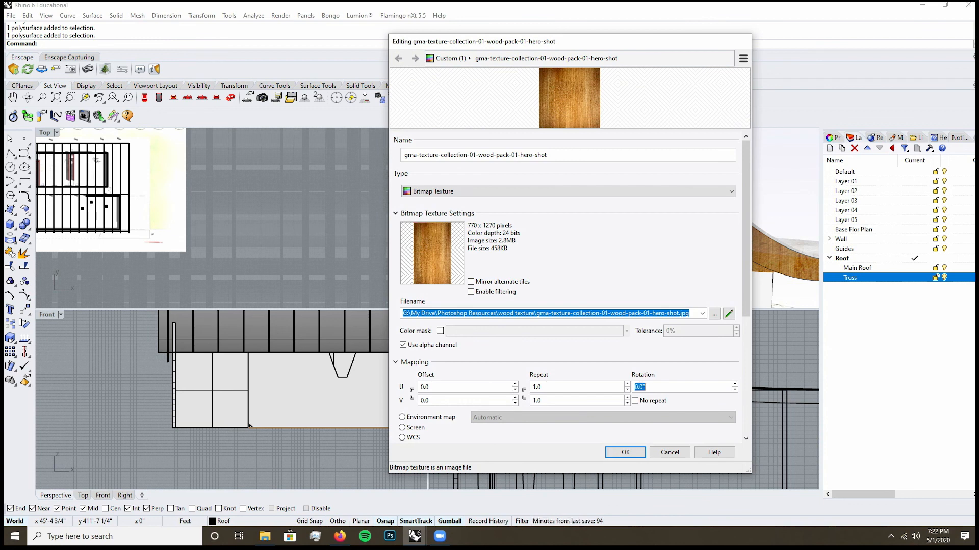
pyautogui.press('Return')
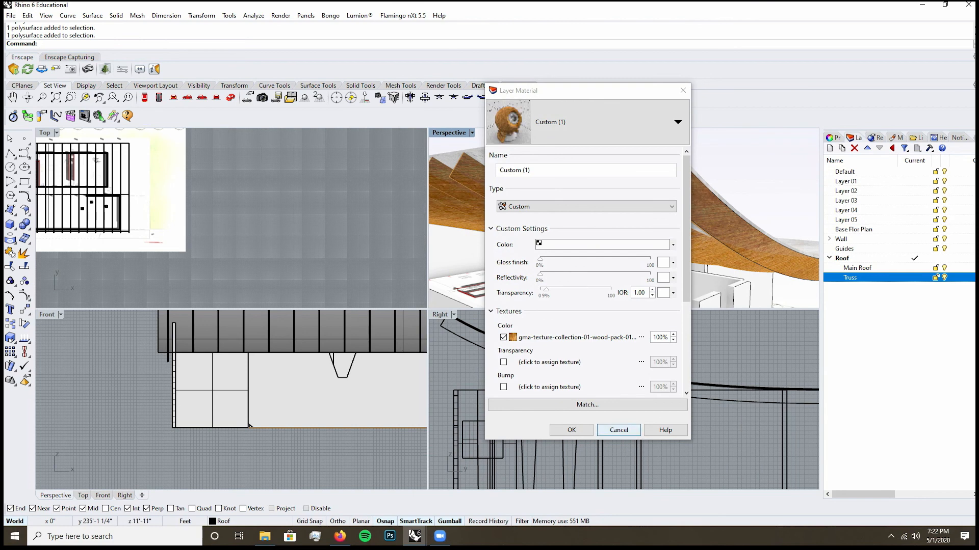
pyautogui.press('Return')
# - Create a new material of type Custom for the Wall layer
pyautogui.scroll(-5, 673, 251)
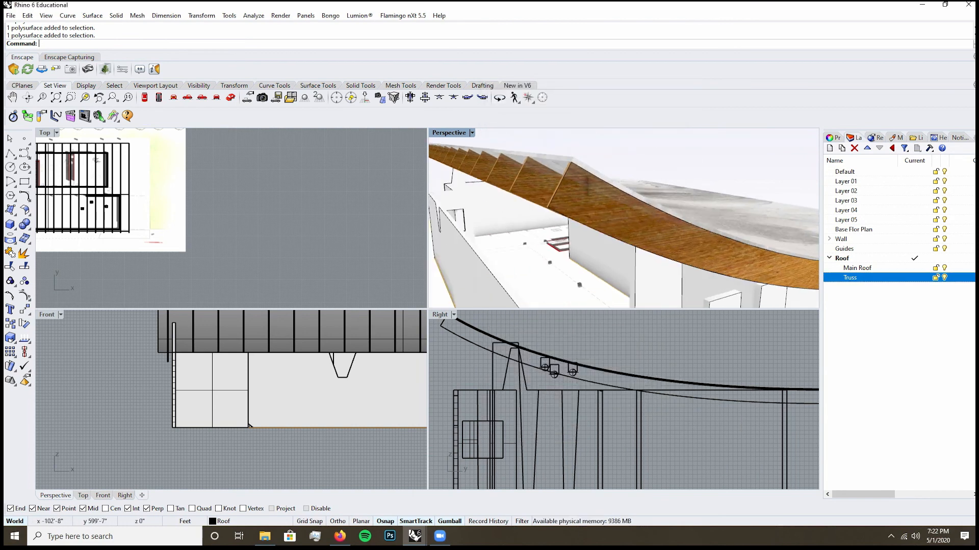
pyautogui.moveTo(673, 251); pyautogui.dragTo(749, 244, button='right')
pyautogui.rightClick(839, 239)
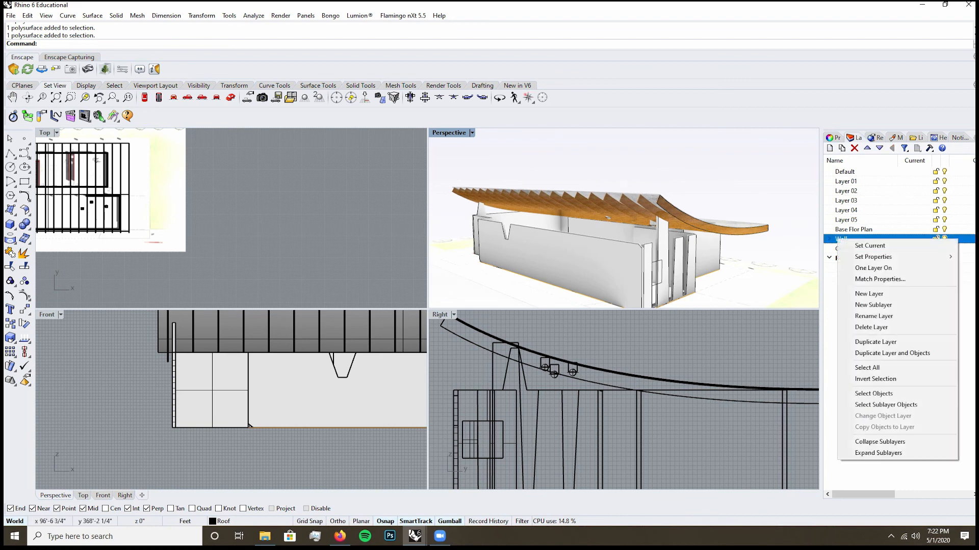
pyautogui.moveTo(873, 257)
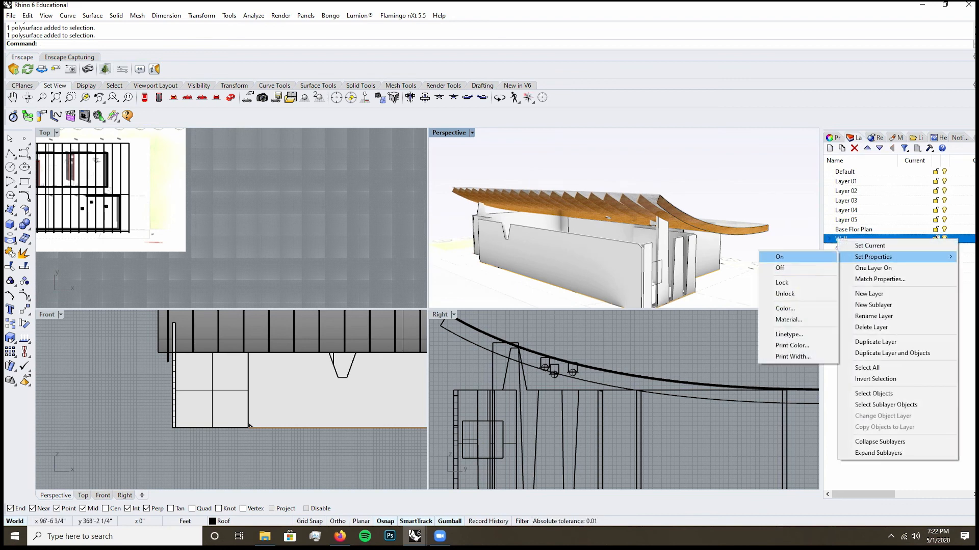
pyautogui.click(789, 320)
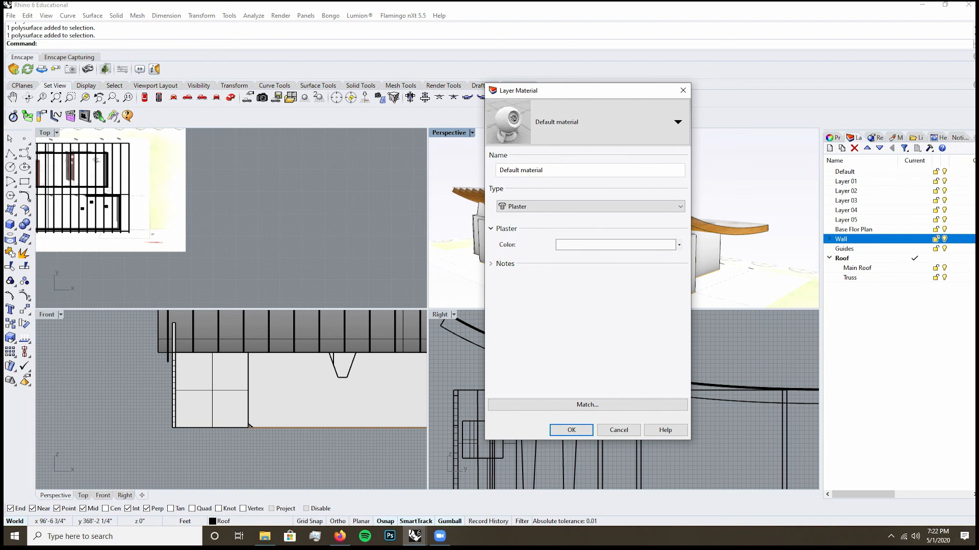
pyautogui.click(587, 122)
pyautogui.press('Escape')
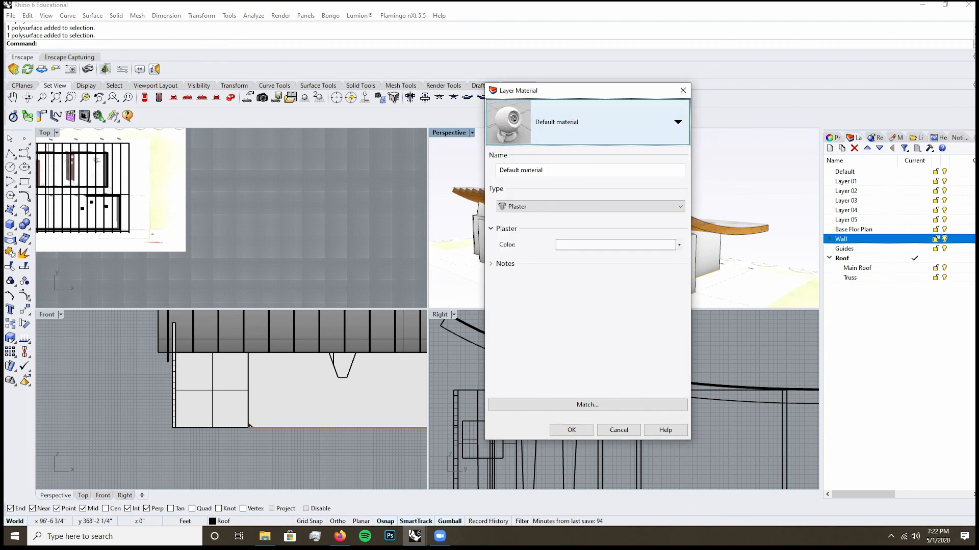
pyautogui.click(588, 122)
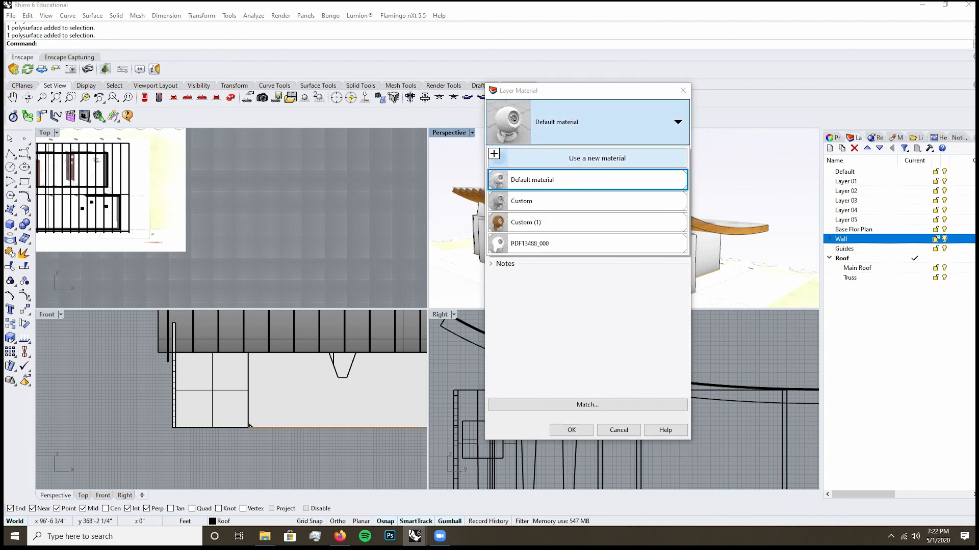
pyautogui.click(601, 158)
pyautogui.click(625, 178)
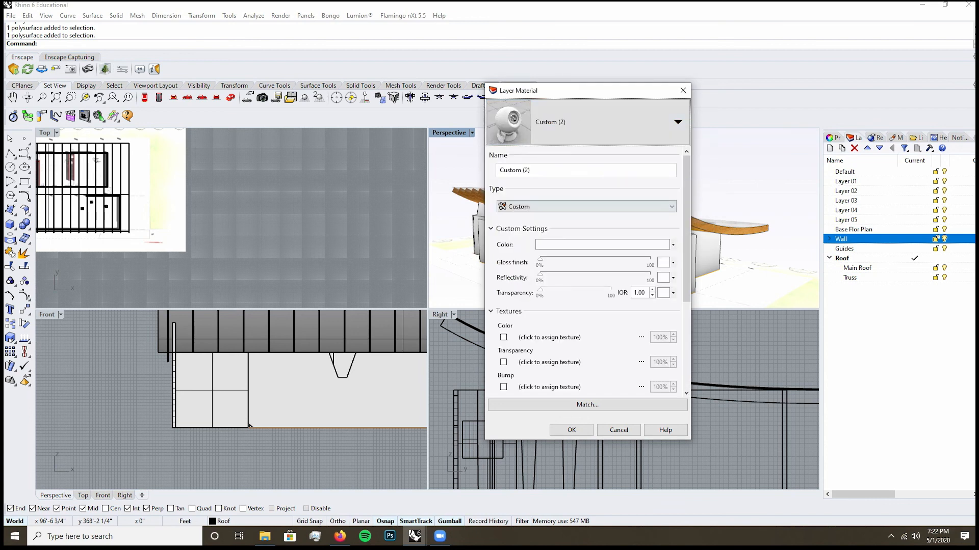
# - Assign the grunge-2 image from the Photoshop Resources folder as the color texture of the Wall layer's material
pyautogui.click(587, 122)
pyautogui.click(586, 246)
pyautogui.click(549, 337)
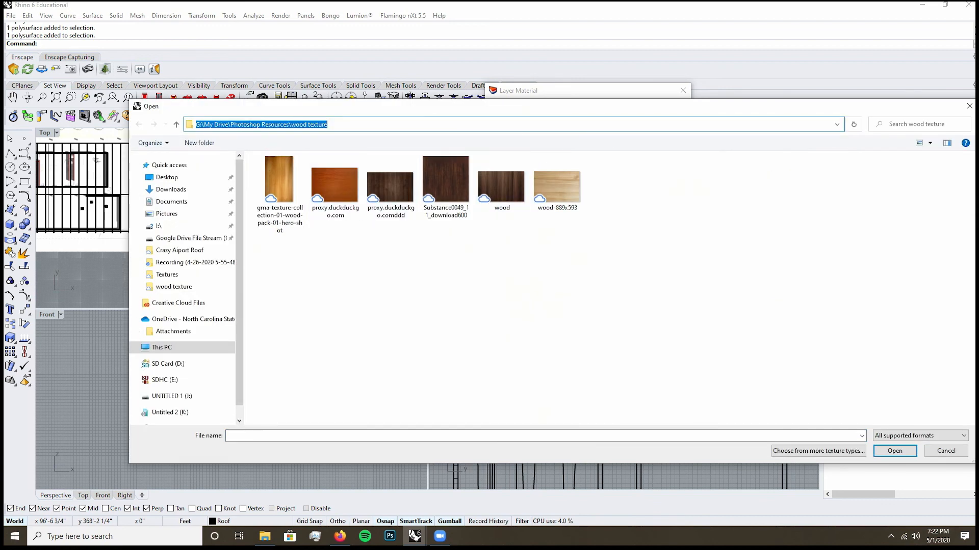
pyautogui.click(388, 124)
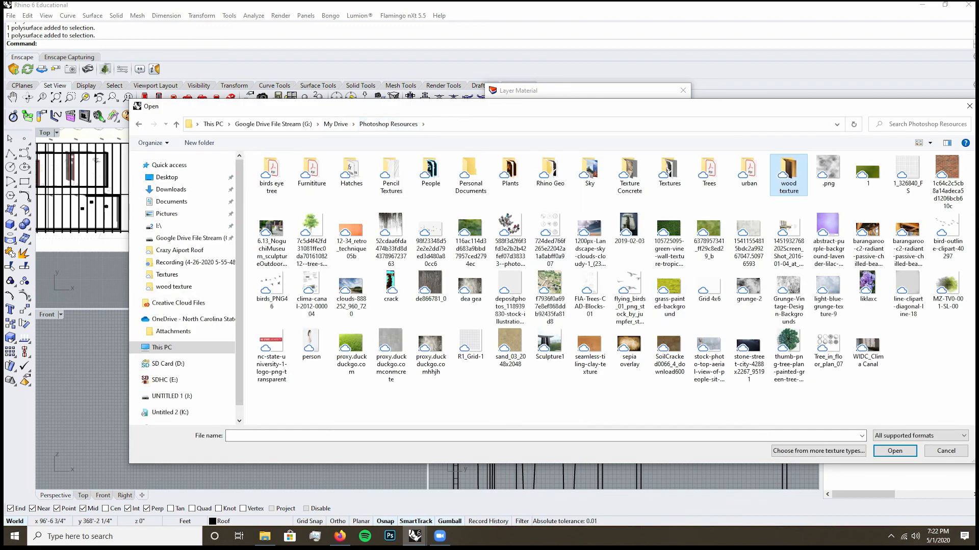
pyautogui.click(748, 285)
pyautogui.click(895, 451)
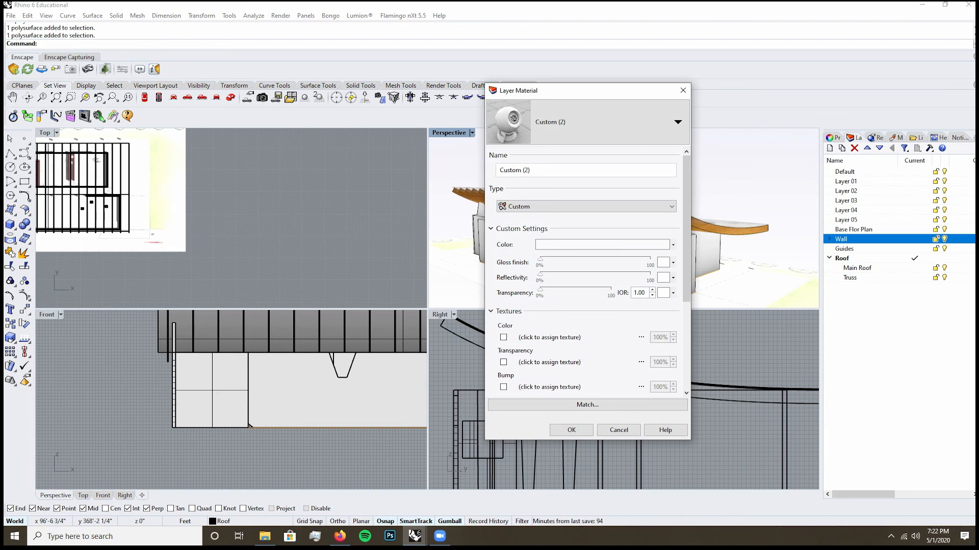
pyautogui.click(572, 430)
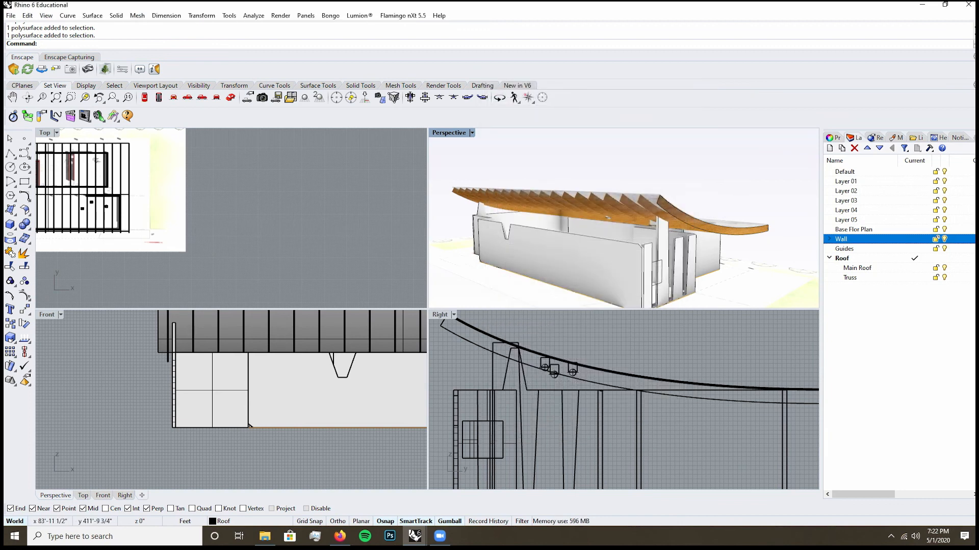
# - Assign the existing Custom (2) grunge material to the Main Walls sublayer of the Wall layer
pyautogui.click(829, 238)
pyautogui.click(857, 249)
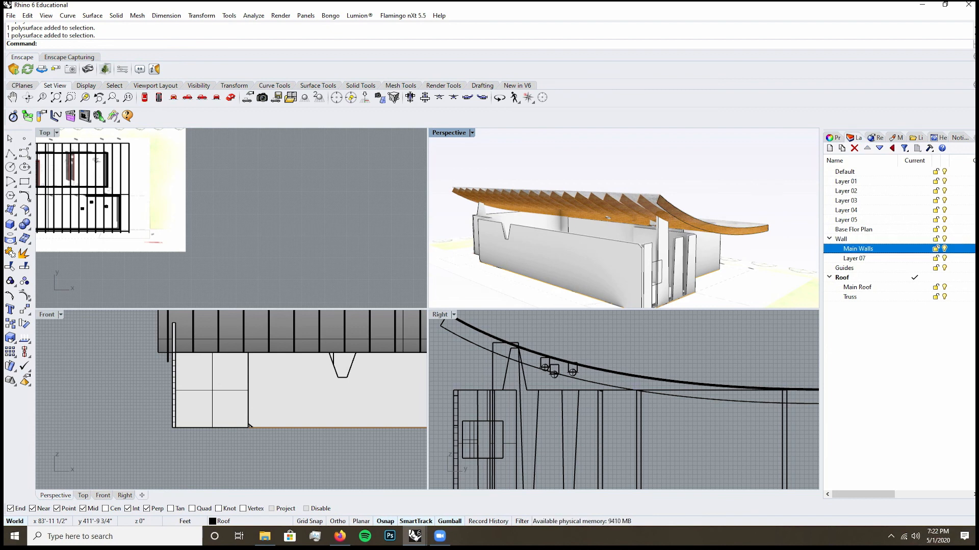
pyautogui.rightClick(860, 250)
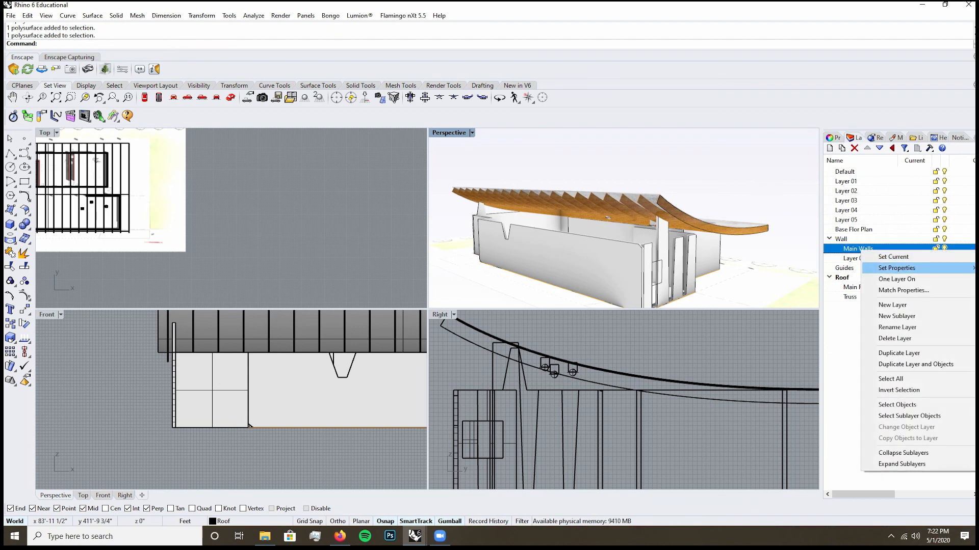
pyautogui.moveTo(897, 268)
pyautogui.click(812, 331)
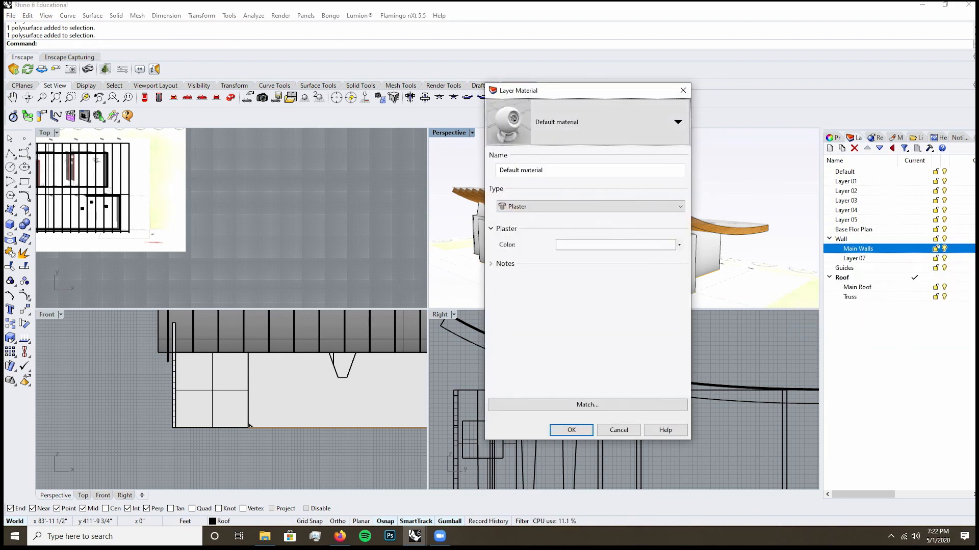
pyautogui.click(606, 122)
pyautogui.click(540, 244)
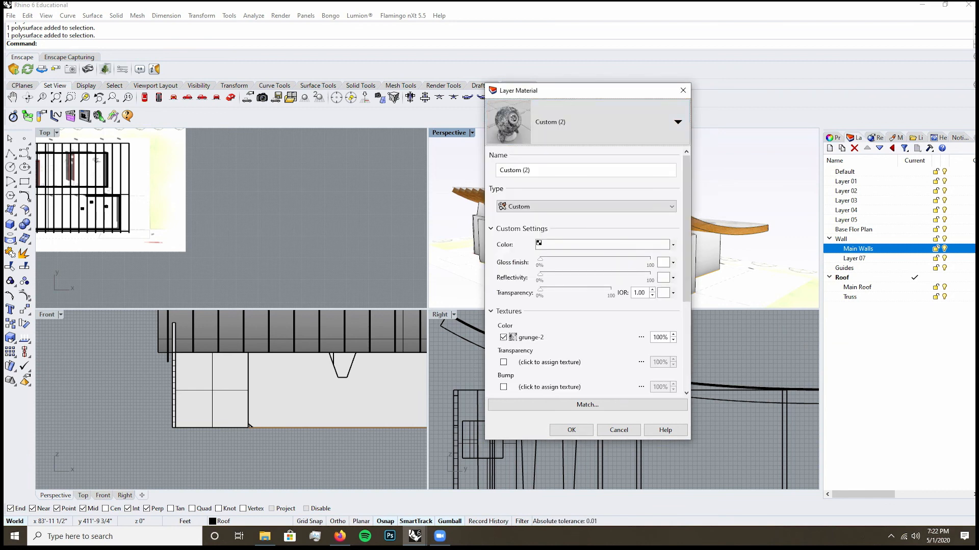
pyautogui.click(571, 430)
# - Examine the building from several sides in the Perspective view to check the wall, truss and roof textures
pyautogui.moveTo(601, 234)
pyautogui.mouseDown(button='right')
pyautogui.moveTo(629, 236)
pyautogui.moveTo(613, 239)
pyautogui.mouseUp(button='right')
pyautogui.scroll(-5, 613, 238)
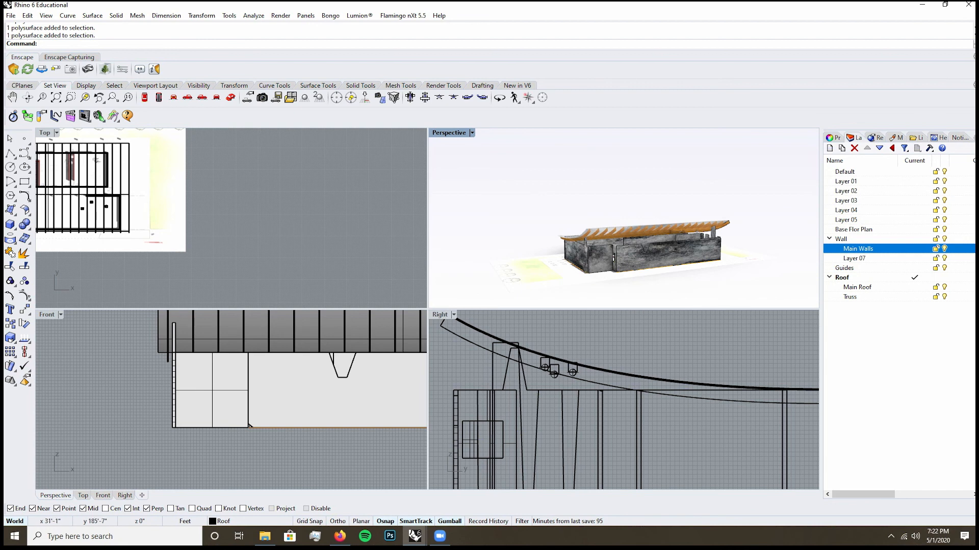
pyautogui.scroll(10, 682, 267)
pyautogui.scroll(-7, 680, 224)
pyautogui.moveTo(680, 225); pyautogui.dragTo(706, 212, button='right')
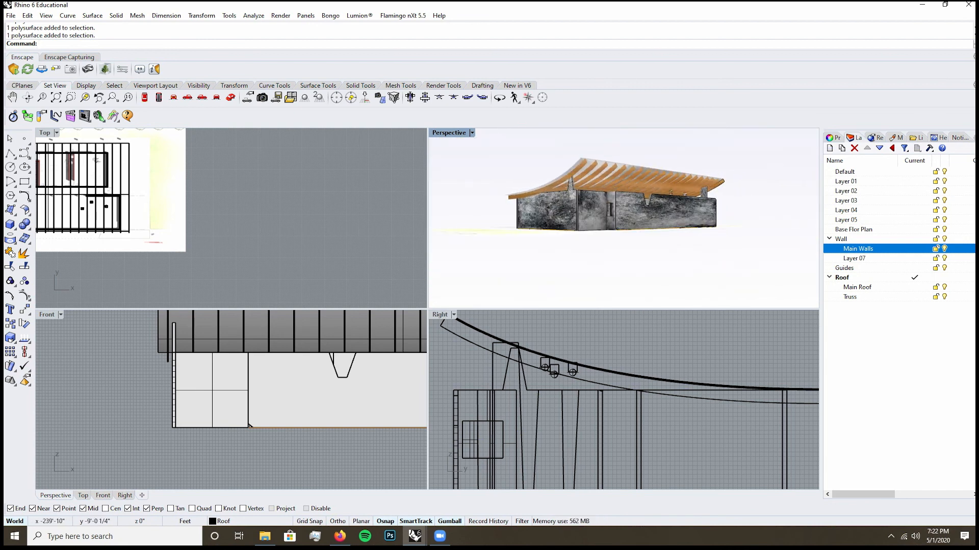
pyautogui.scroll(4, 668, 169)
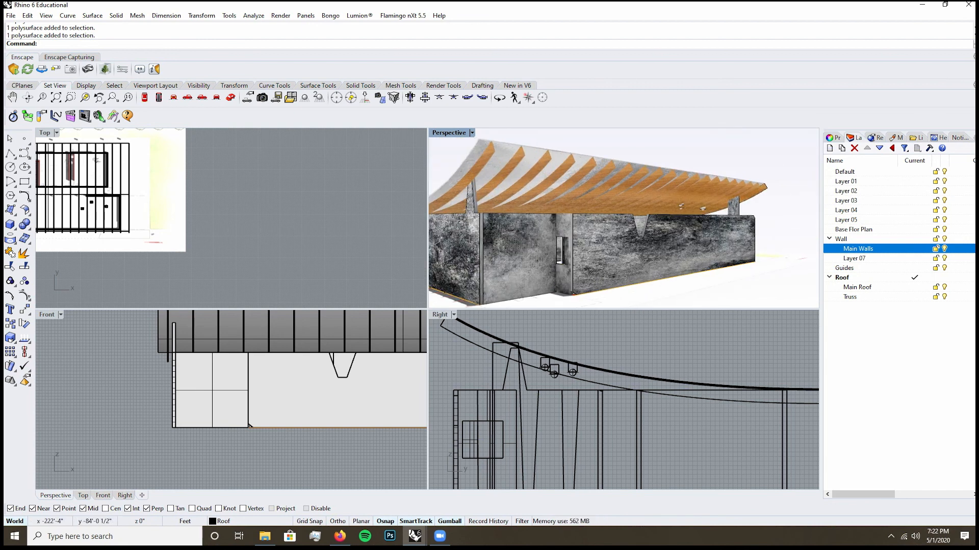